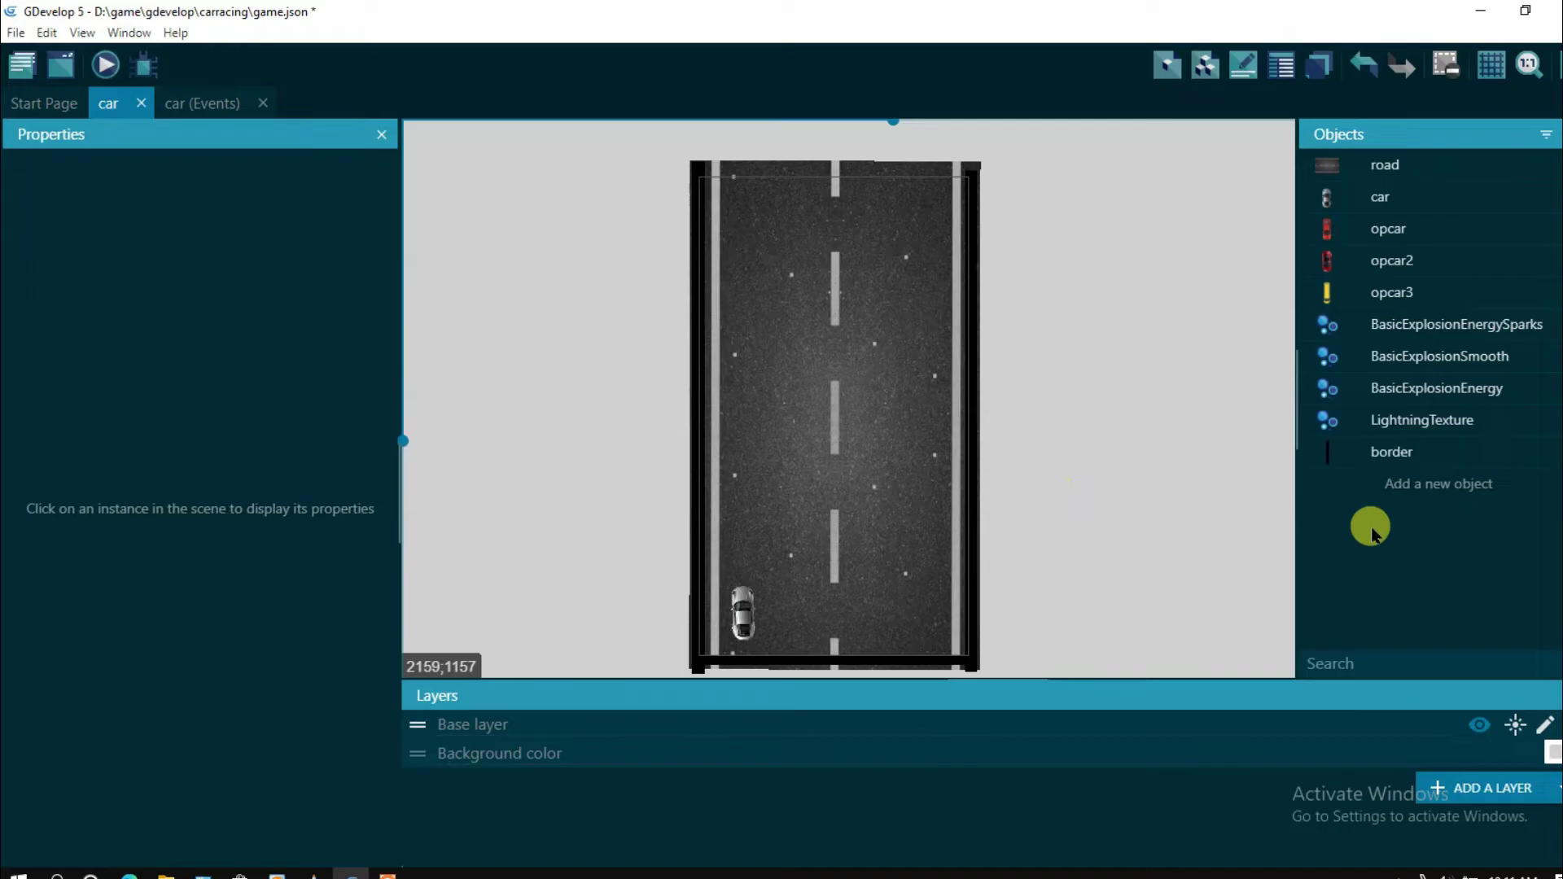
# Create a new Text object and name it score
pyautogui.click(1487, 495)
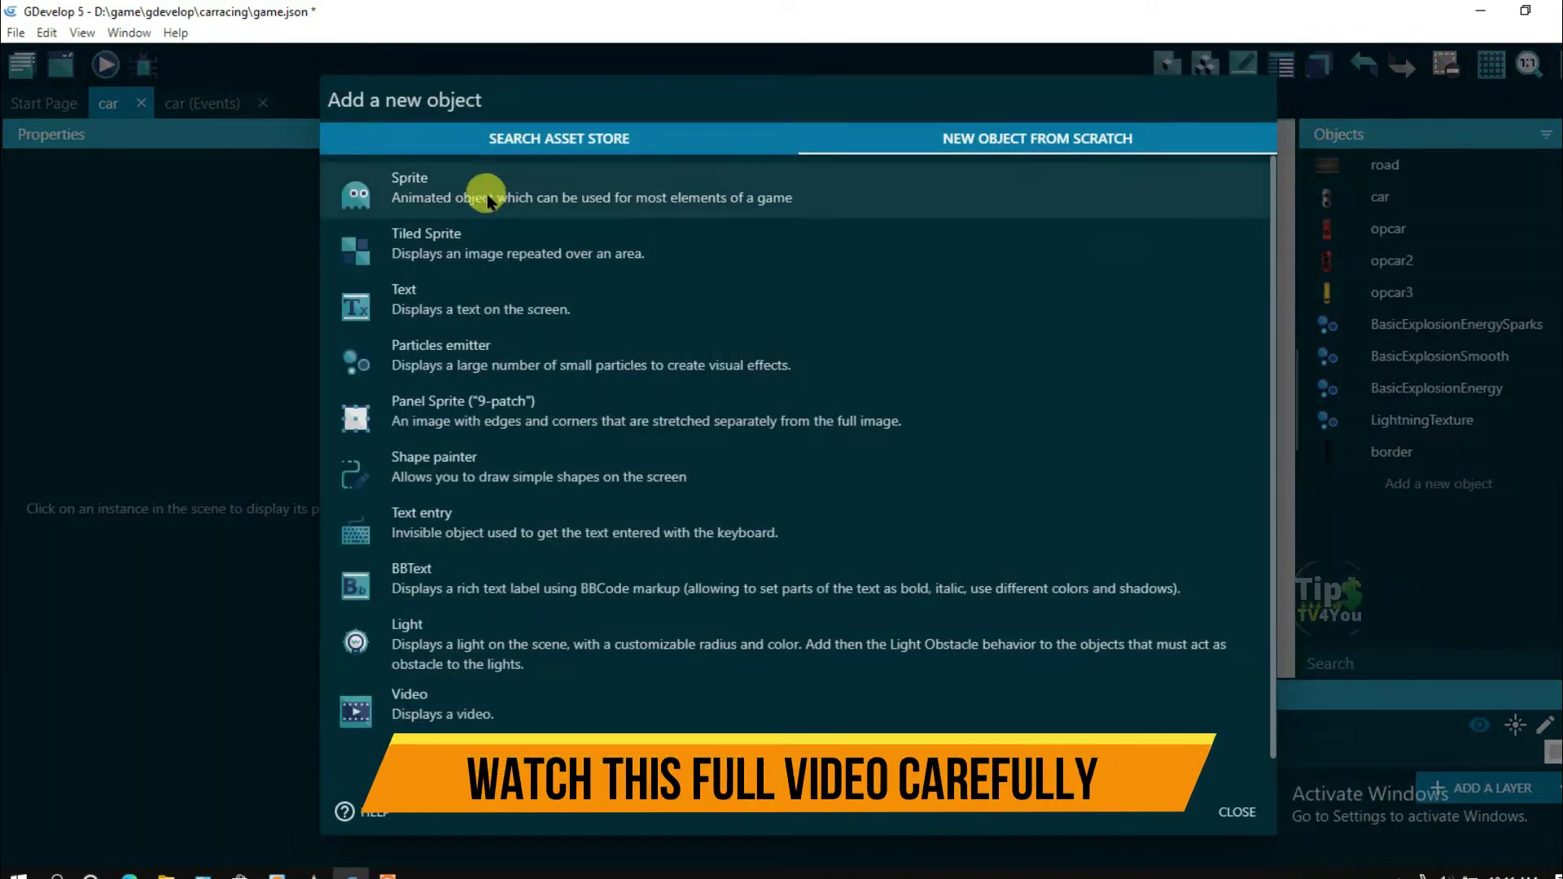
pyautogui.click(449, 309)
pyautogui.moveTo(418, 128); pyautogui.dragTo(304, 127)
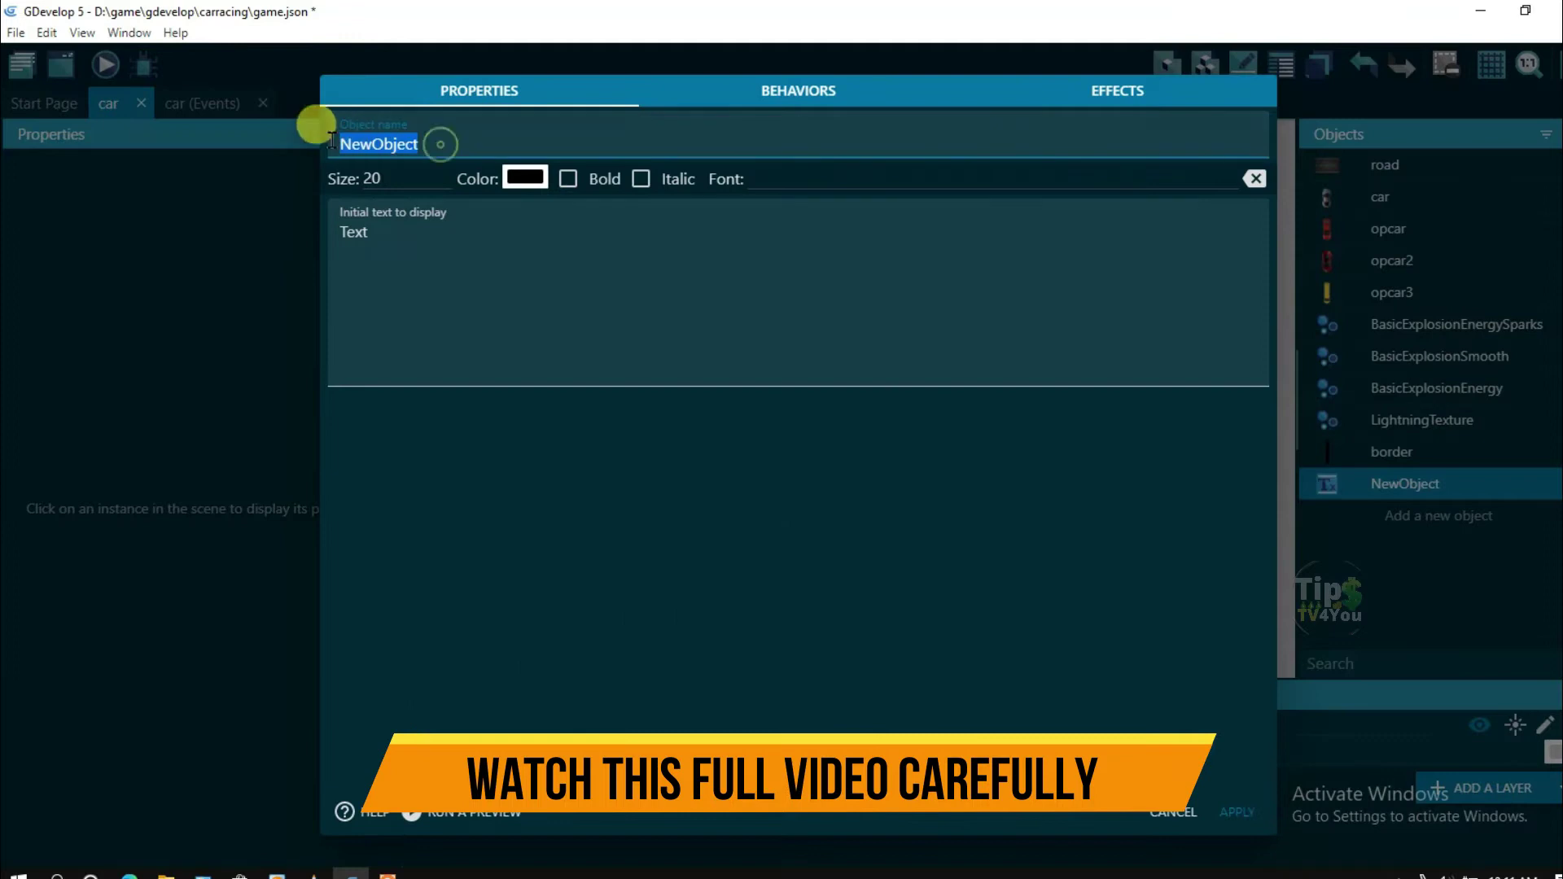
pyautogui.write('score')
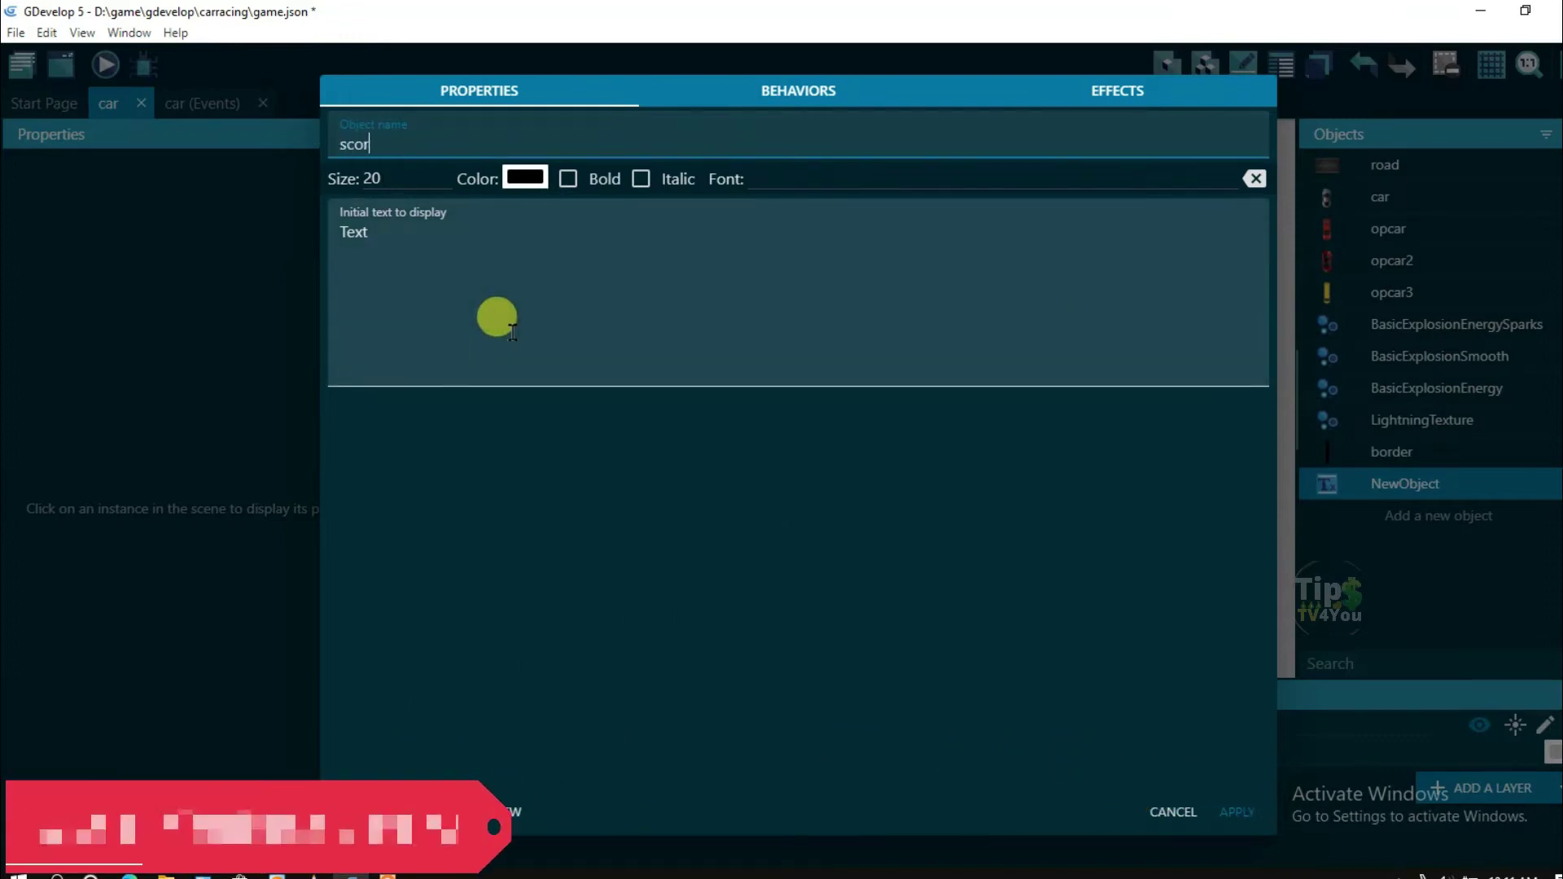
# Give the score text initial text 0, size 90, white colour and bold, then apply
pyautogui.click(367, 232)
pyautogui.doubleClick(367, 232)
pyautogui.write('0')
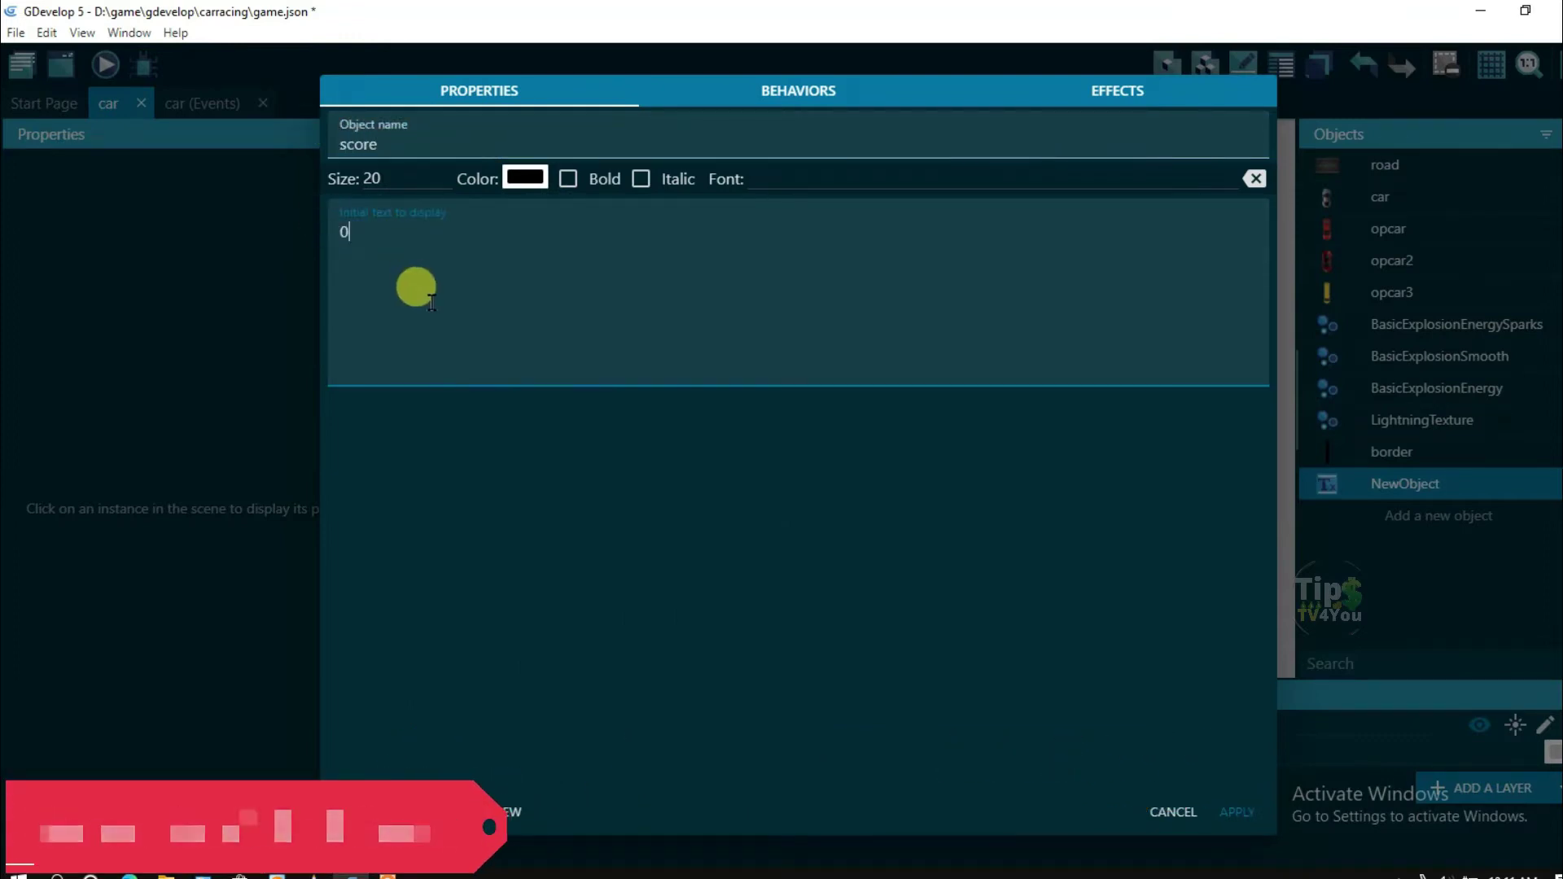
pyautogui.click(371, 172)
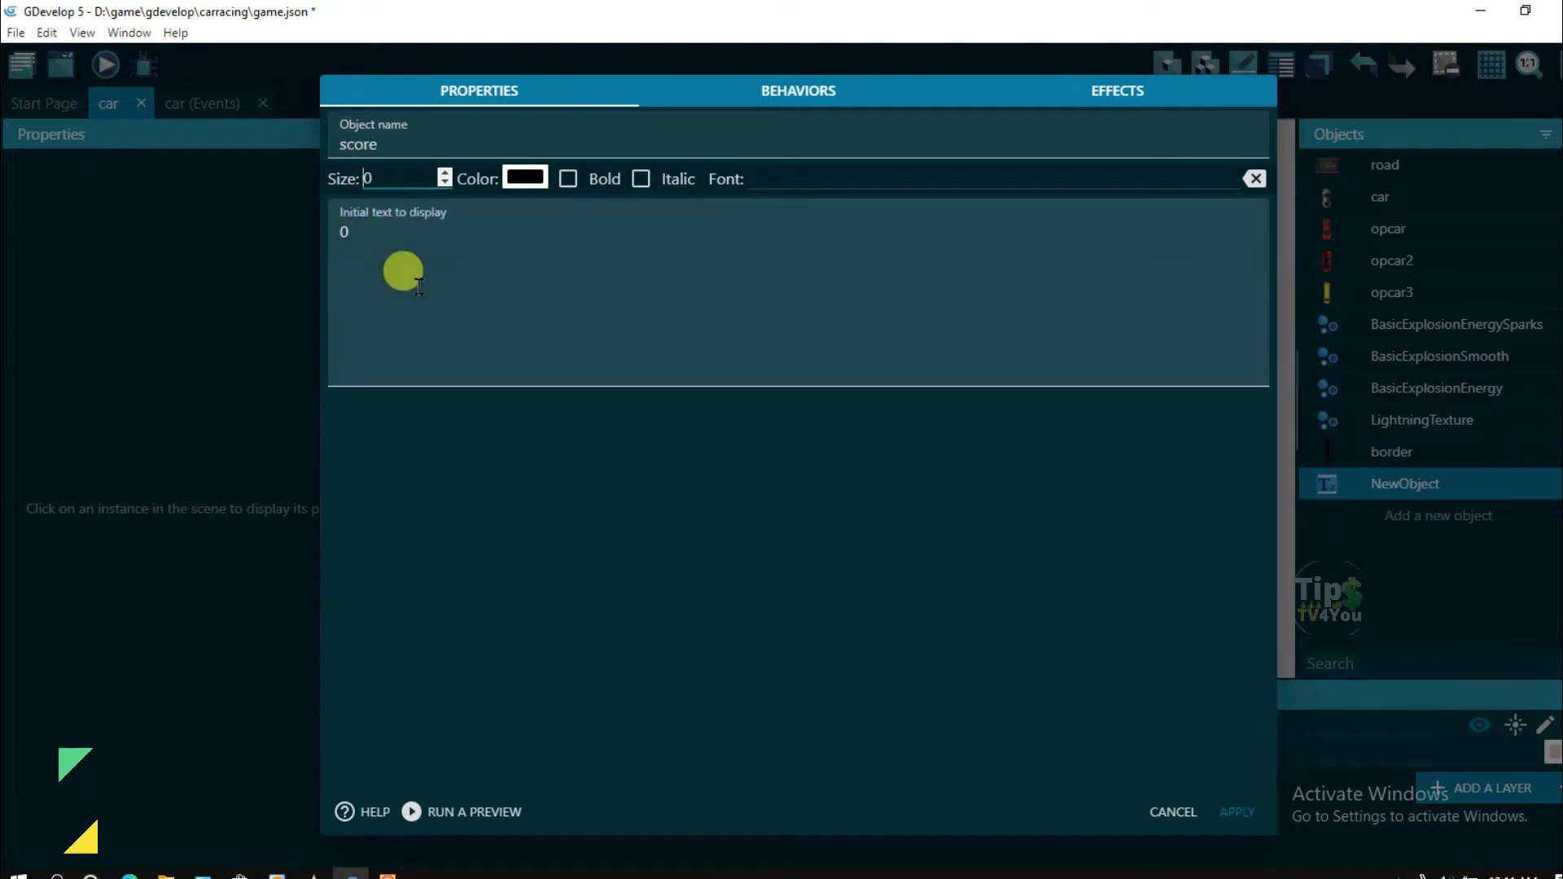
pyautogui.write('9')
pyautogui.click(521, 177)
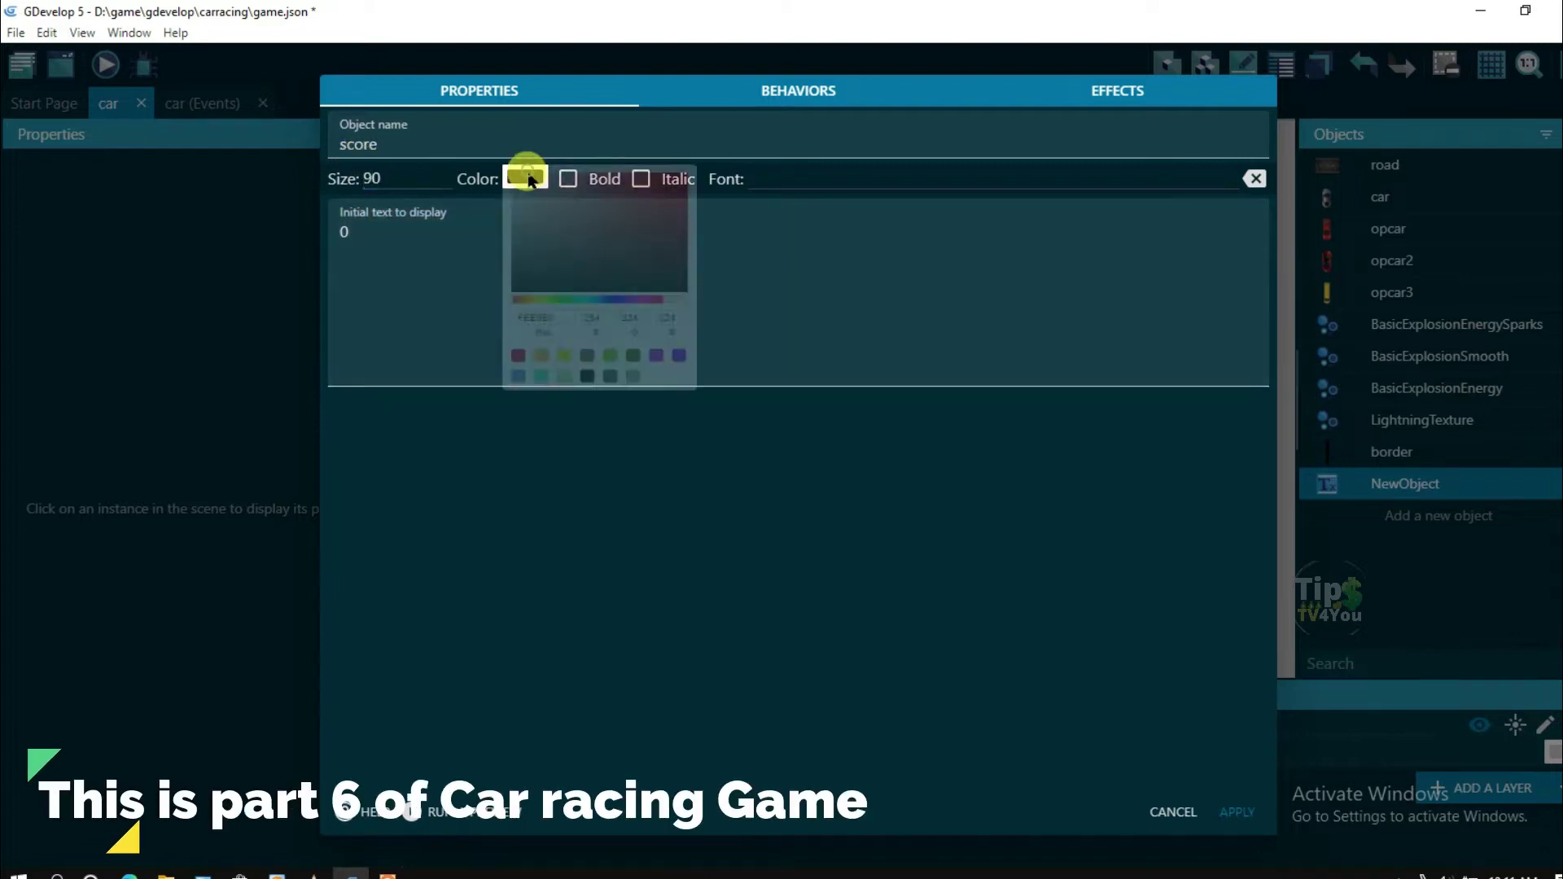
pyautogui.click(467, 265)
pyautogui.click(568, 178)
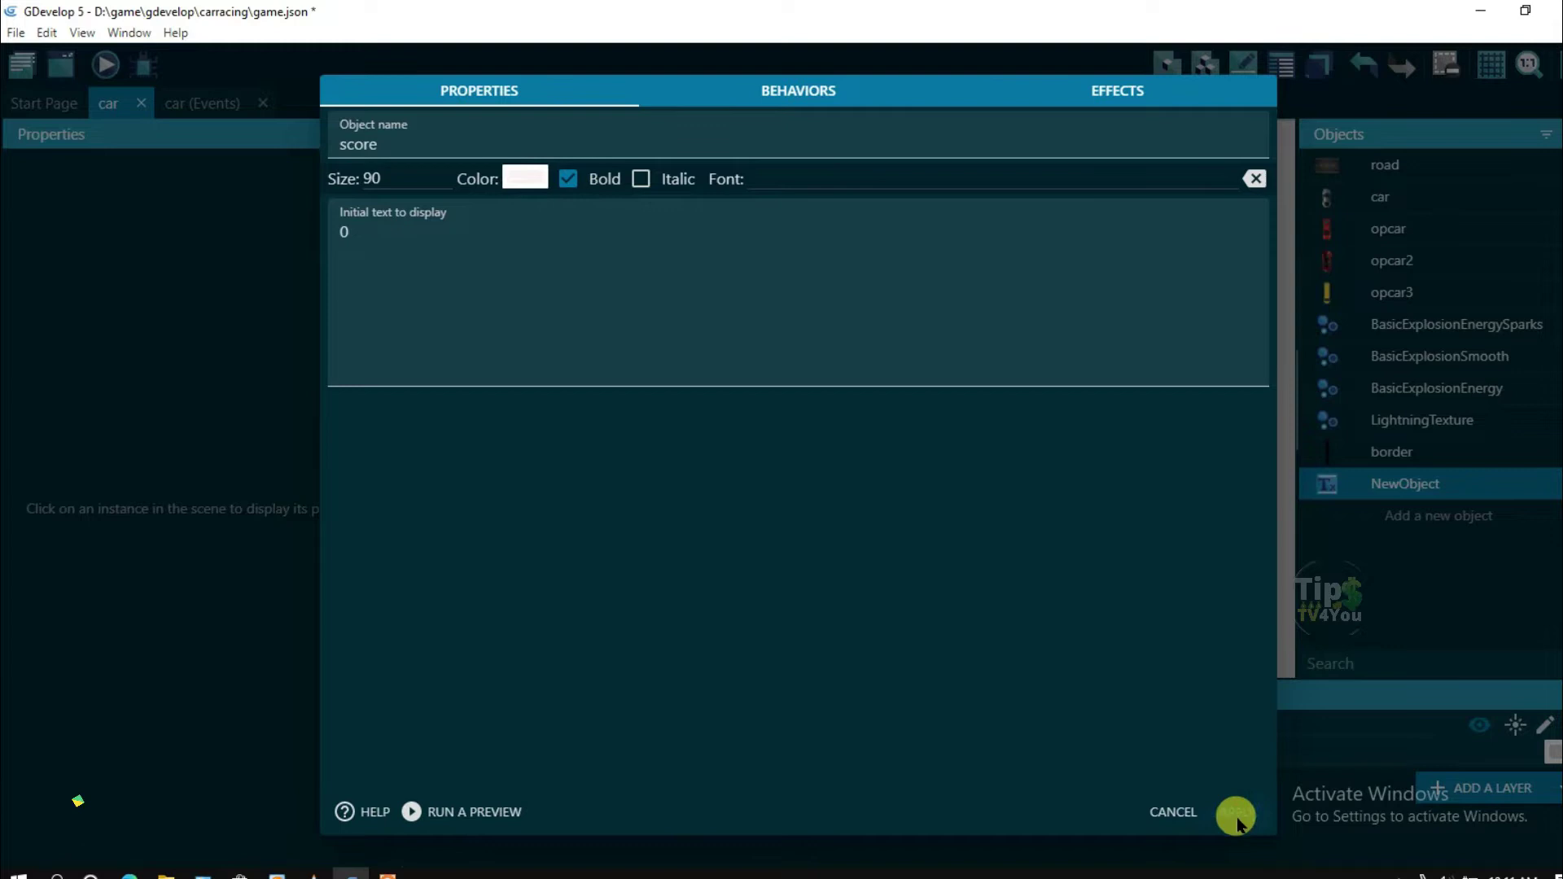
pyautogui.click(1236, 814)
# Drop a score text instance onto the road and show the grid
pyautogui.moveTo(1387, 484)
pyautogui.mouseDown()
pyautogui.moveTo(873, 242)
pyautogui.moveTo(813, 185)
pyautogui.mouseUp()
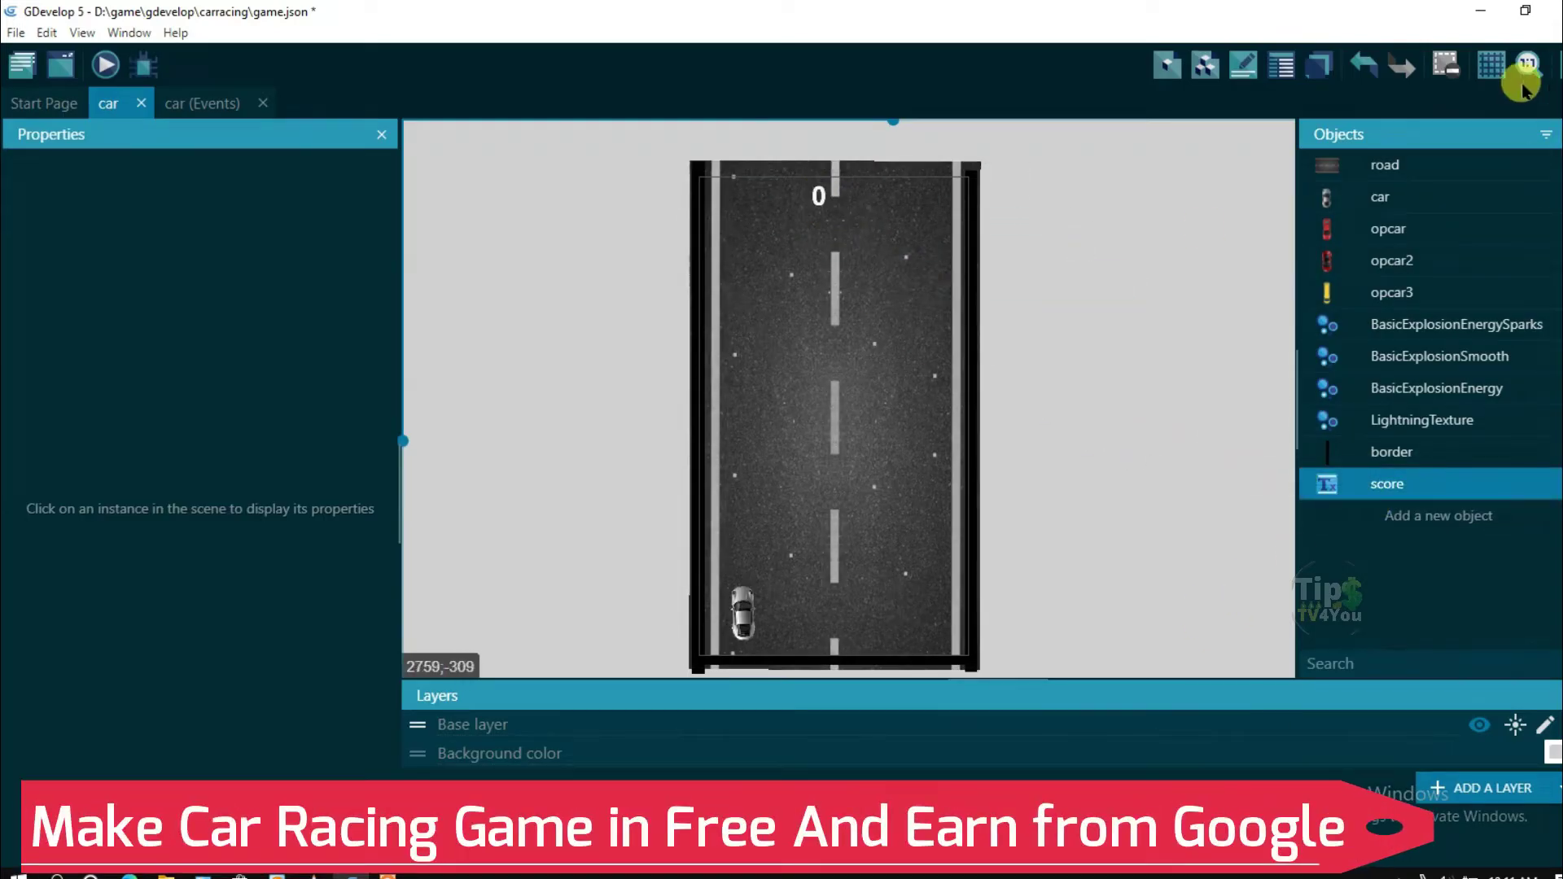
pyautogui.click(1525, 90)
pyautogui.click(1522, 123)
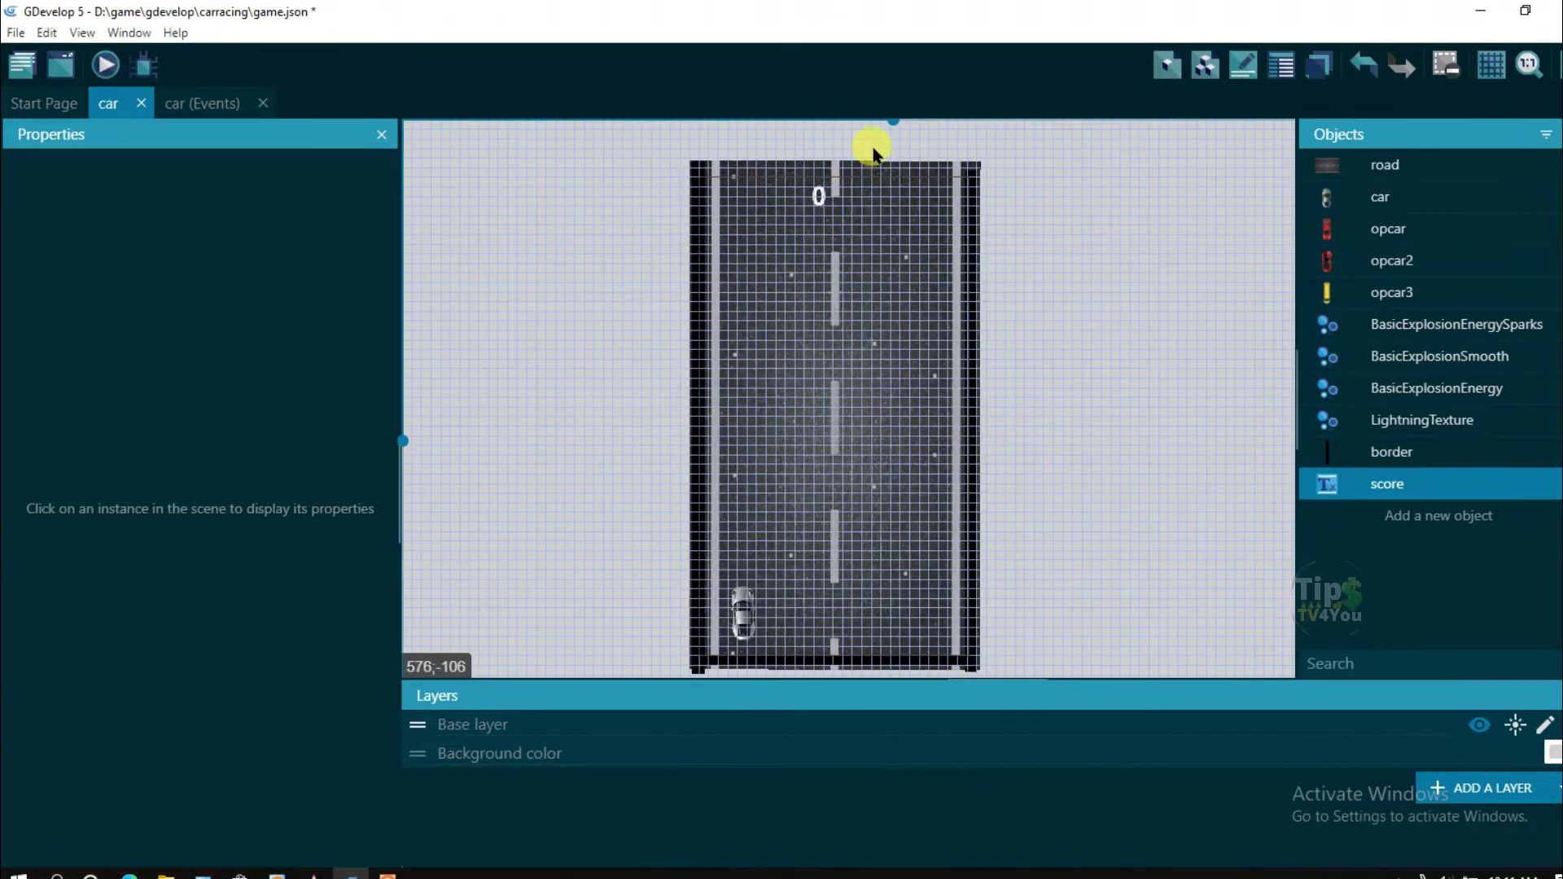
pyautogui.scroll(3, 855, 159)
pyautogui.scroll(2, 838, 164)
pyautogui.scroll(3, 782, 228)
# Move the score instance to X 384, Y -6 at the road's top, then hide the grid
pyautogui.click(774, 267)
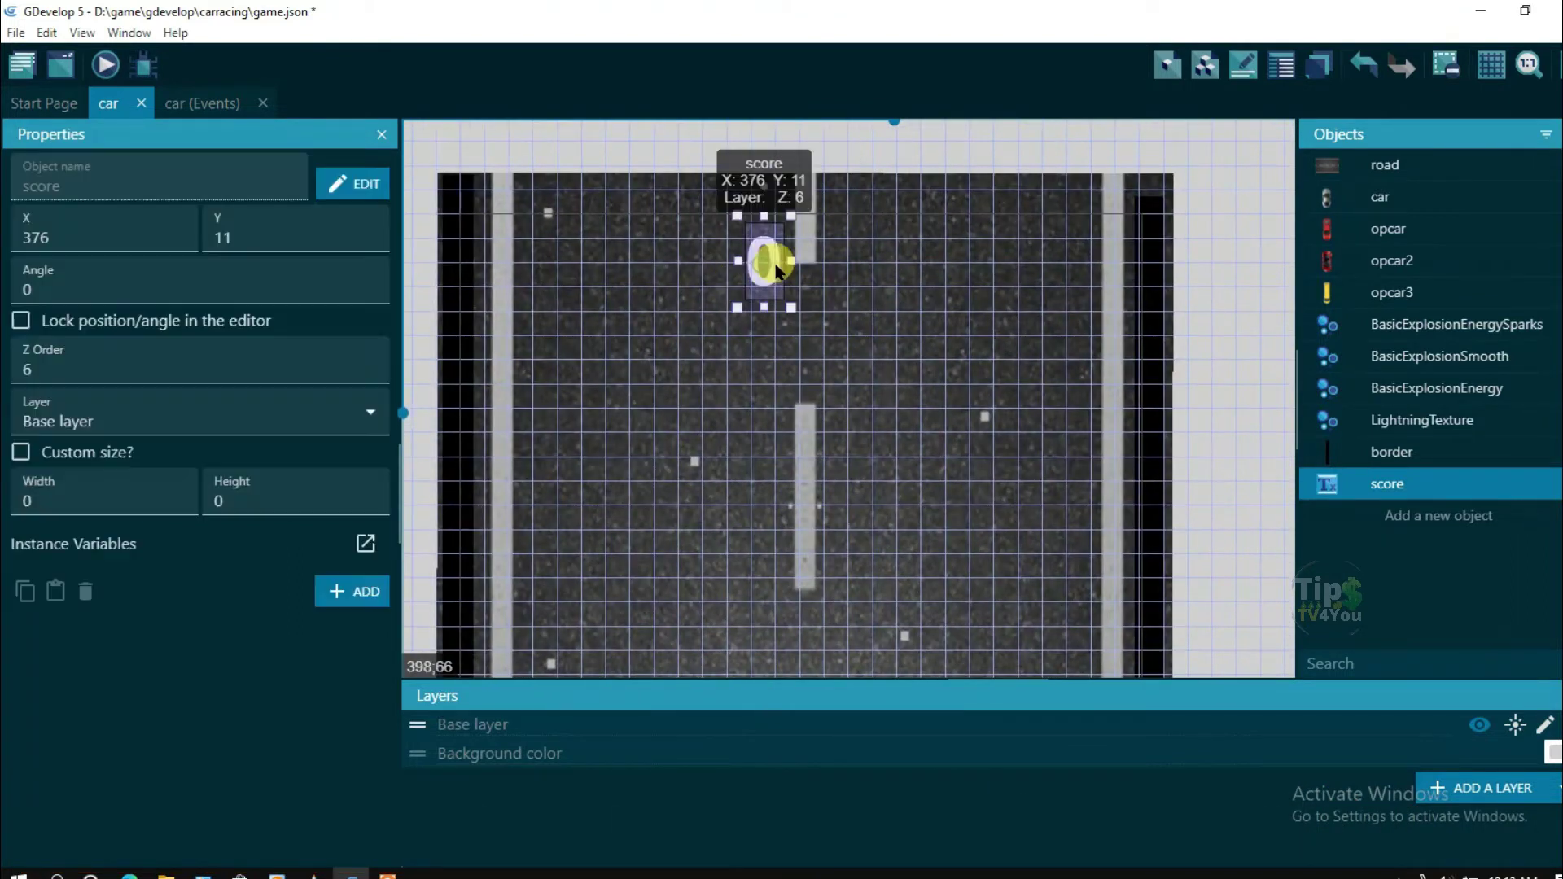
pyautogui.moveTo(777, 268); pyautogui.dragTo(794, 248)
pyautogui.scroll(-3, 886, 244)
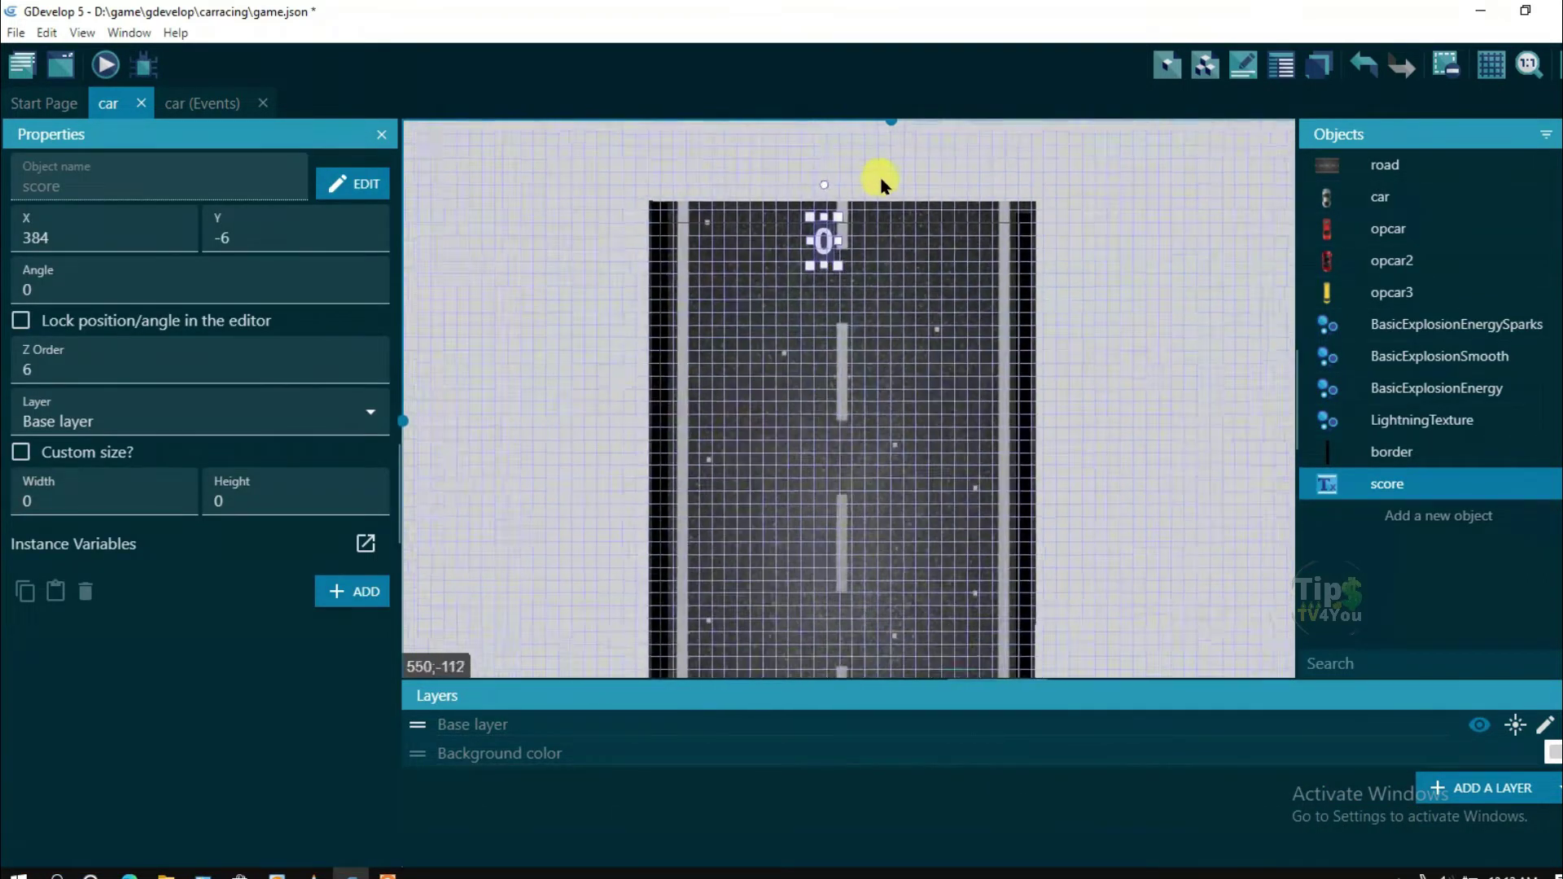
pyautogui.scroll(-2, 881, 183)
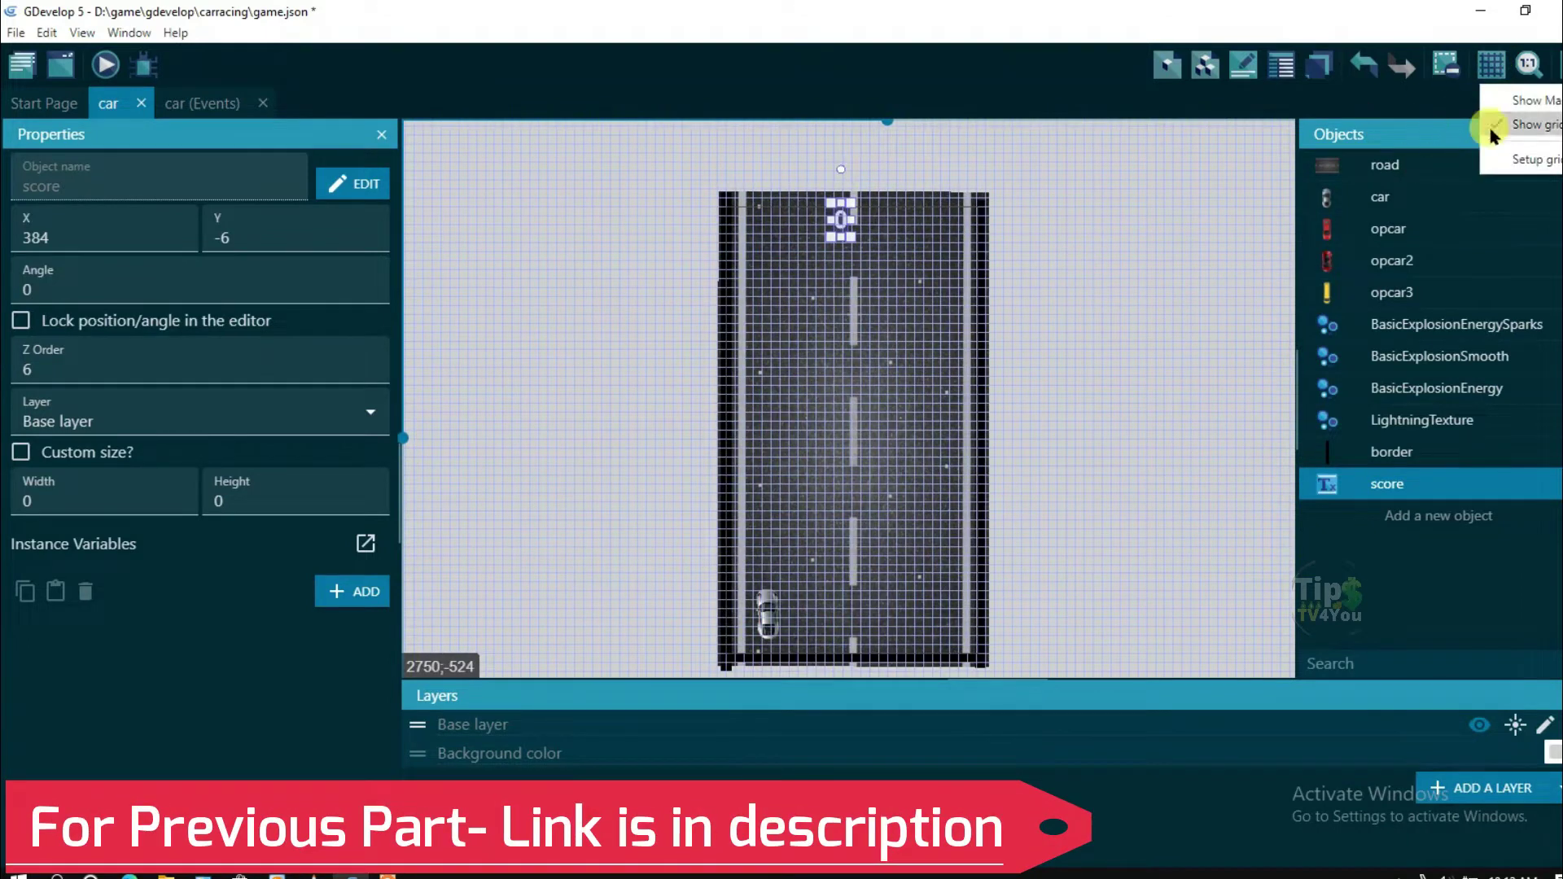
pyautogui.click(1495, 134)
pyautogui.scroll(-2, 1099, 244)
pyautogui.click(1165, 285)
pyautogui.scroll(2, 1169, 252)
pyautogui.scroll(1, 1169, 253)
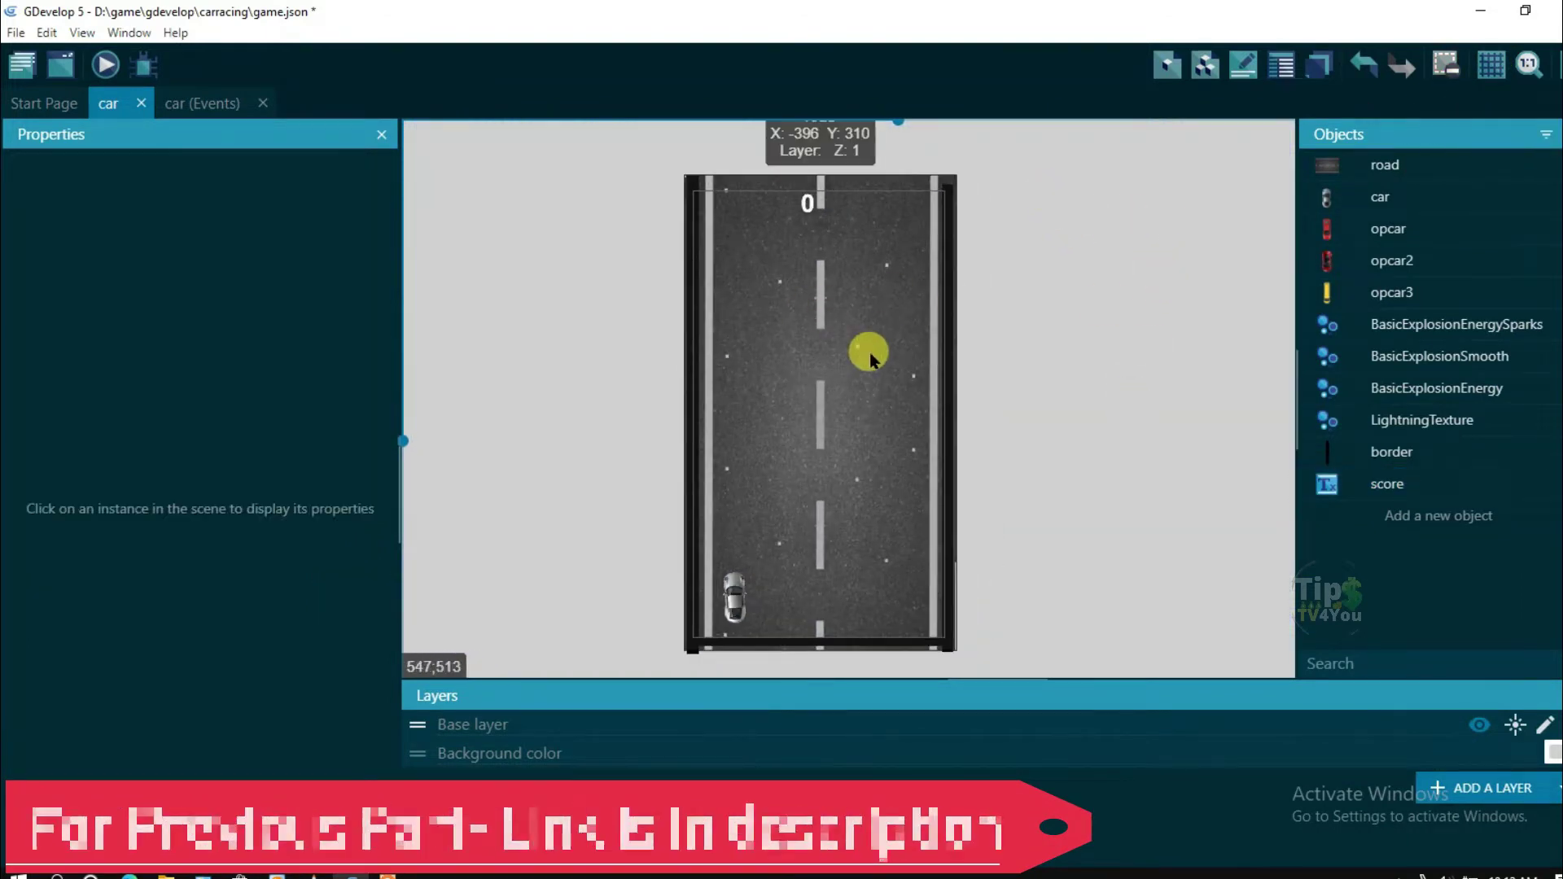
# Add an event group named Score to the scene's event sheet
pyautogui.click(208, 110)
pyautogui.click(1412, 64)
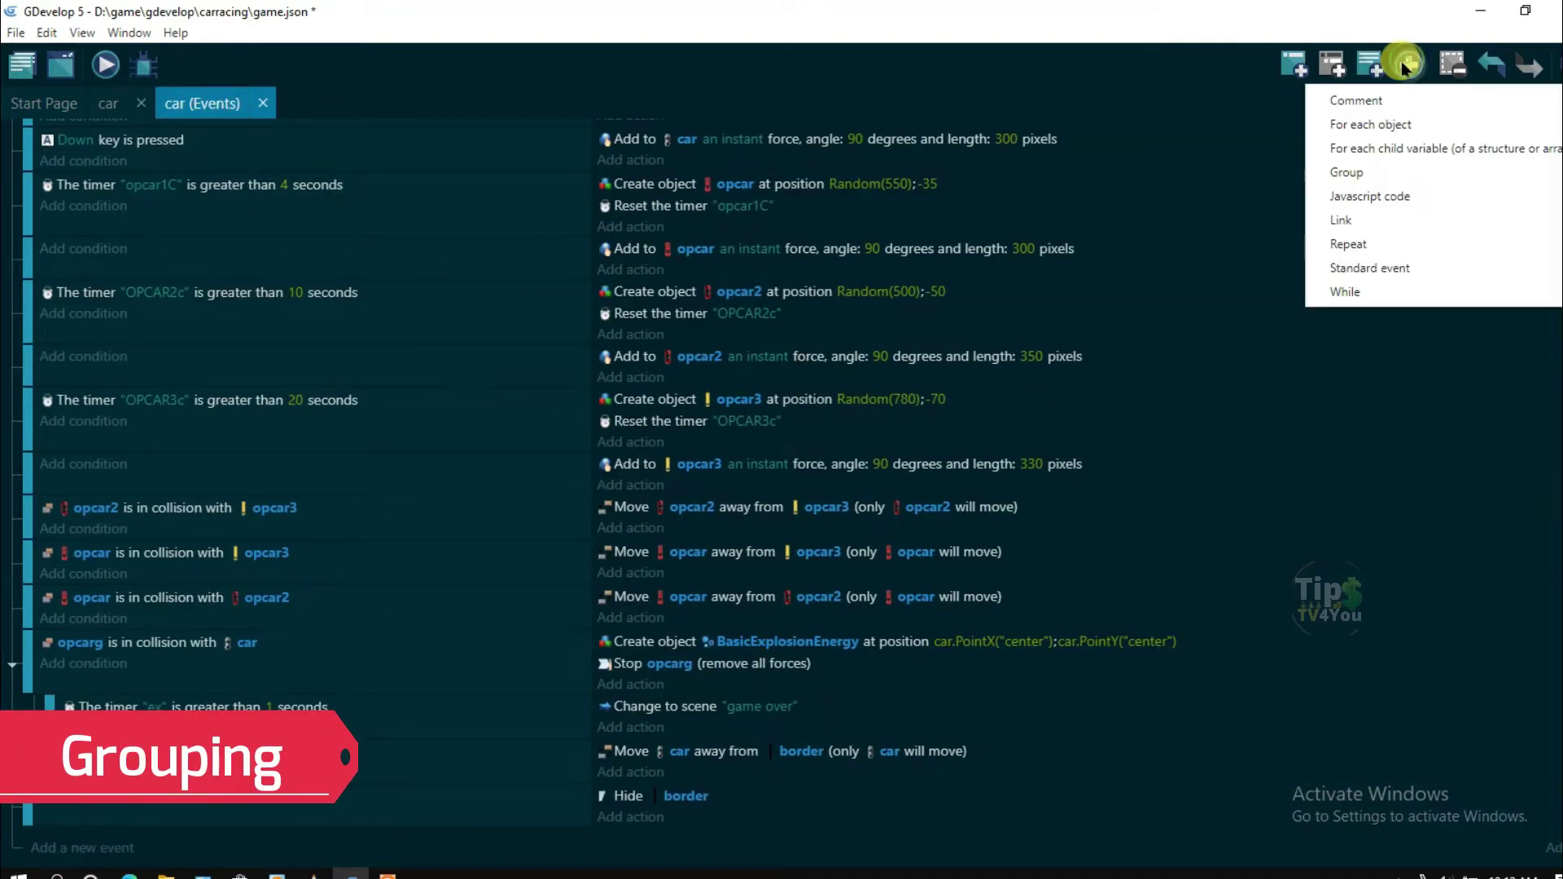
pyautogui.click(1323, 168)
pyautogui.click(250, 811)
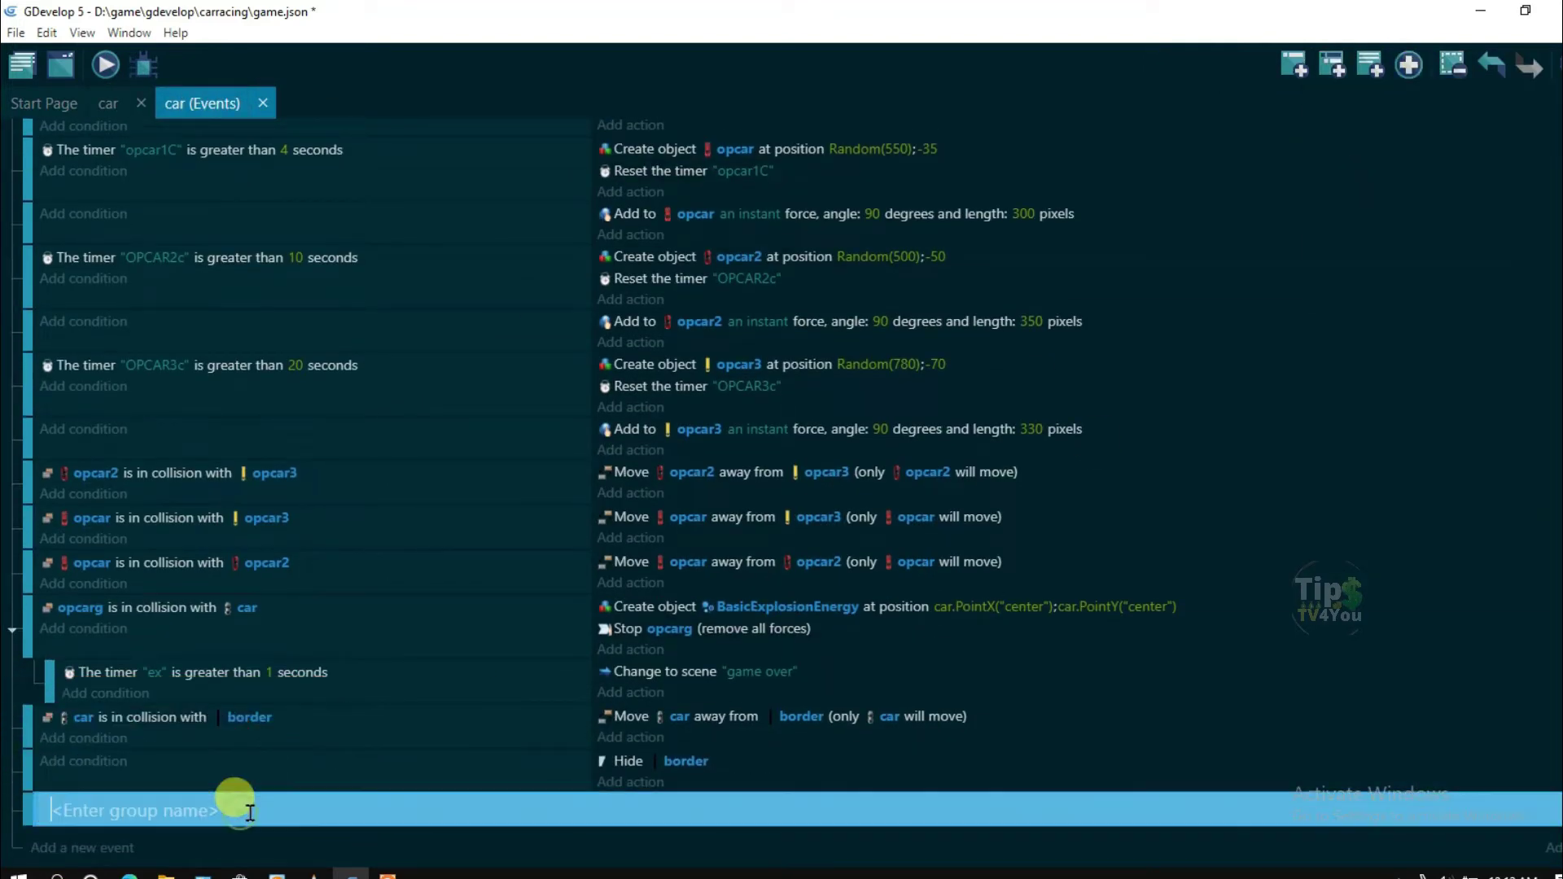
pyautogui.write('Score')
pyautogui.click(404, 847)
pyautogui.click(77, 826)
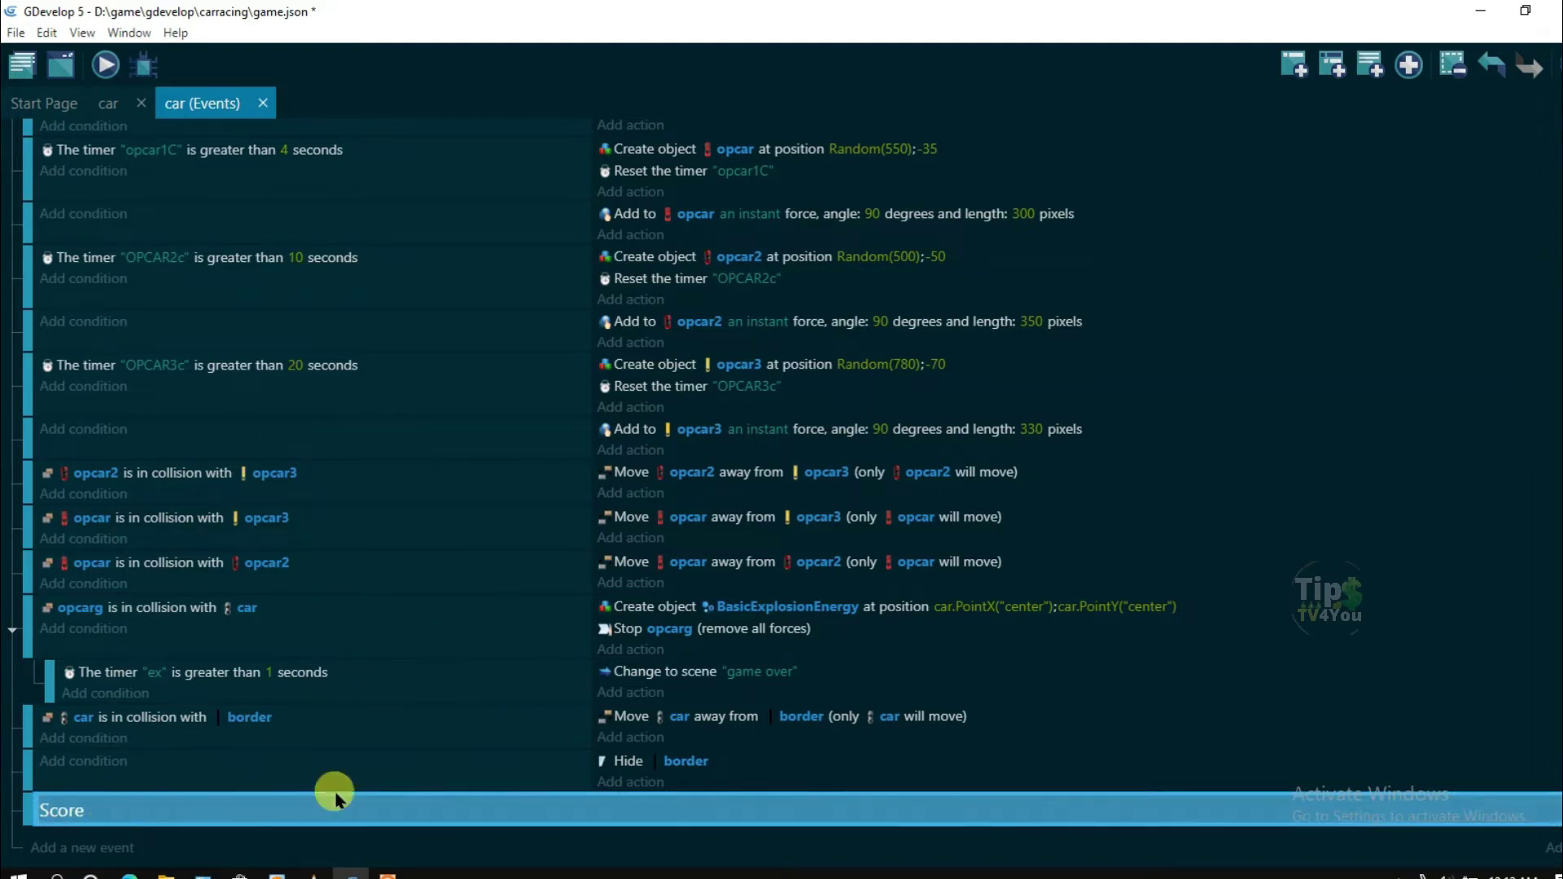
# Add a second group named Menu at the top of the events
pyautogui.scroll(2, 574, 391)
pyautogui.click(1409, 65)
pyautogui.click(1365, 181)
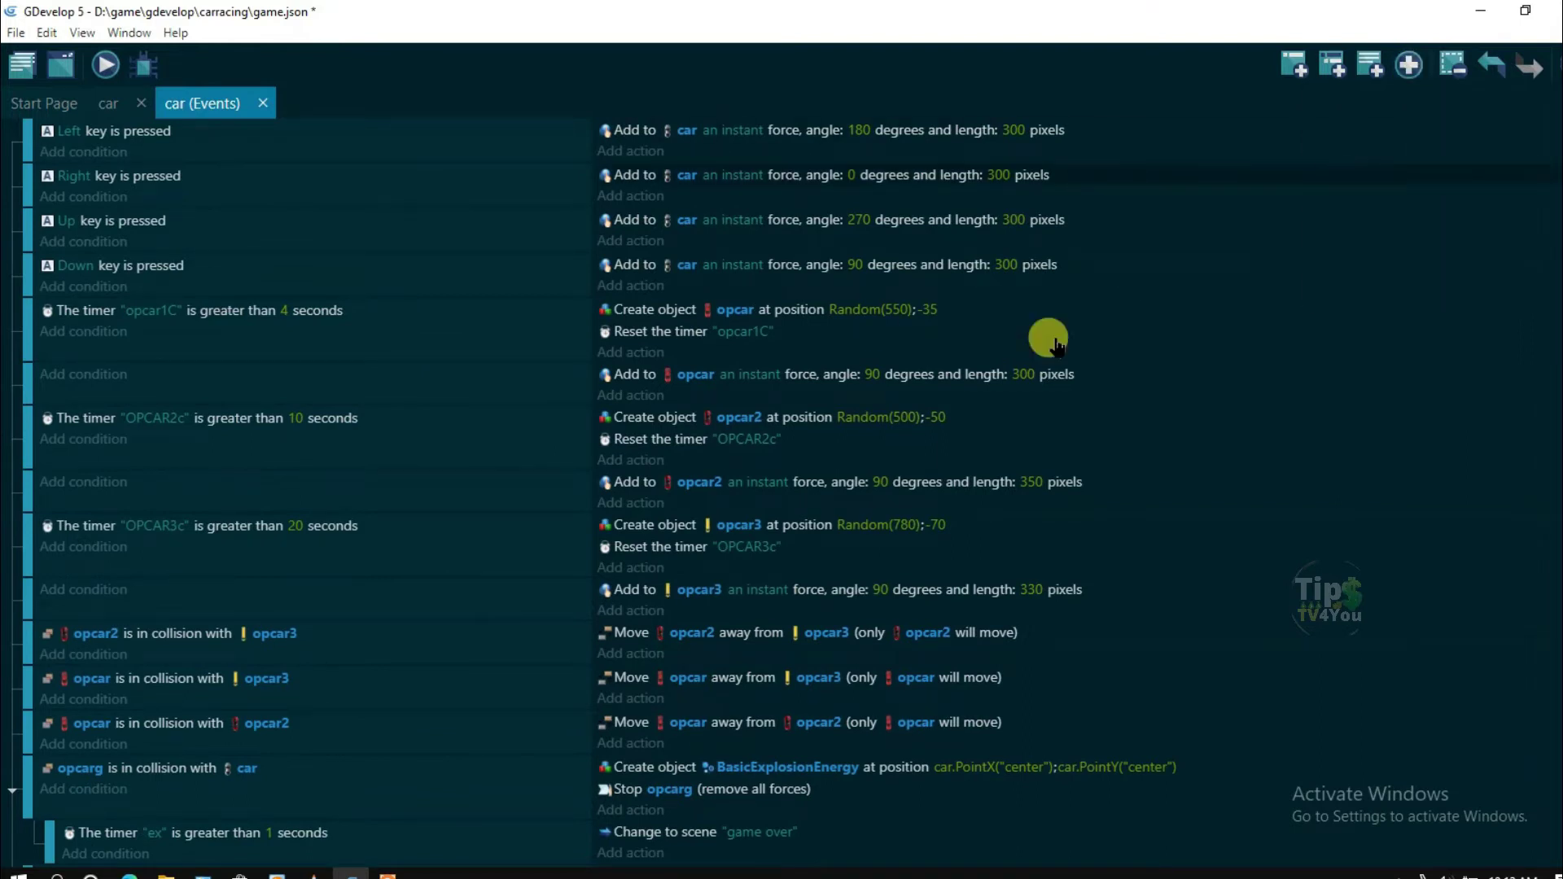
pyautogui.moveTo(16, 764)
pyautogui.mouseDown()
pyautogui.moveTo(4, 489)
pyautogui.moveTo(25, 217)
pyautogui.mouseUp()
pyautogui.moveTo(50, 144); pyautogui.dragTo(41, 143)
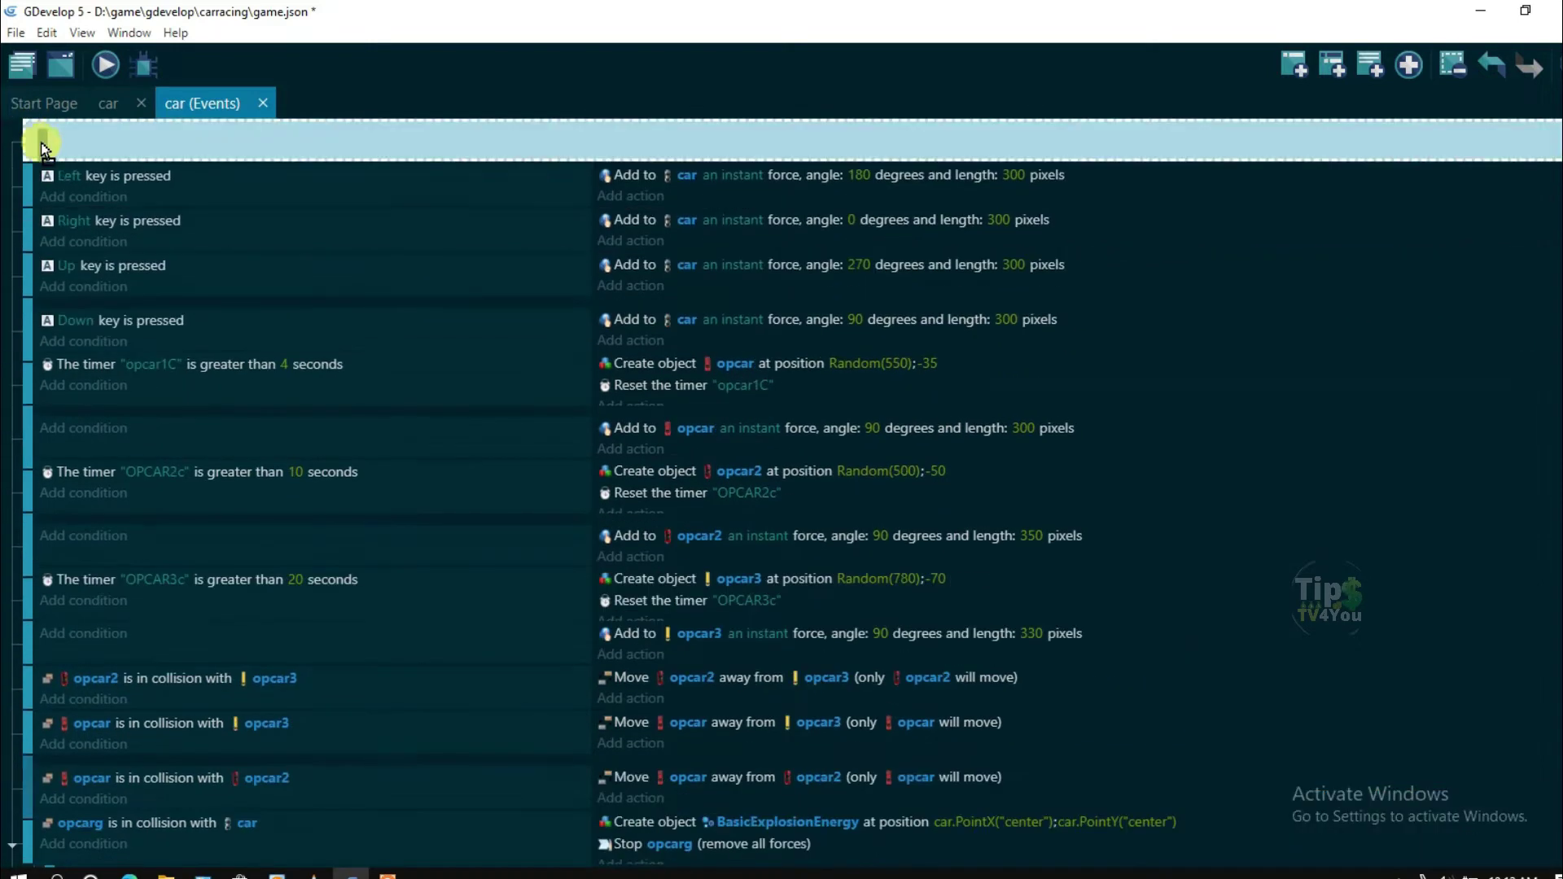
pyautogui.click(166, 136)
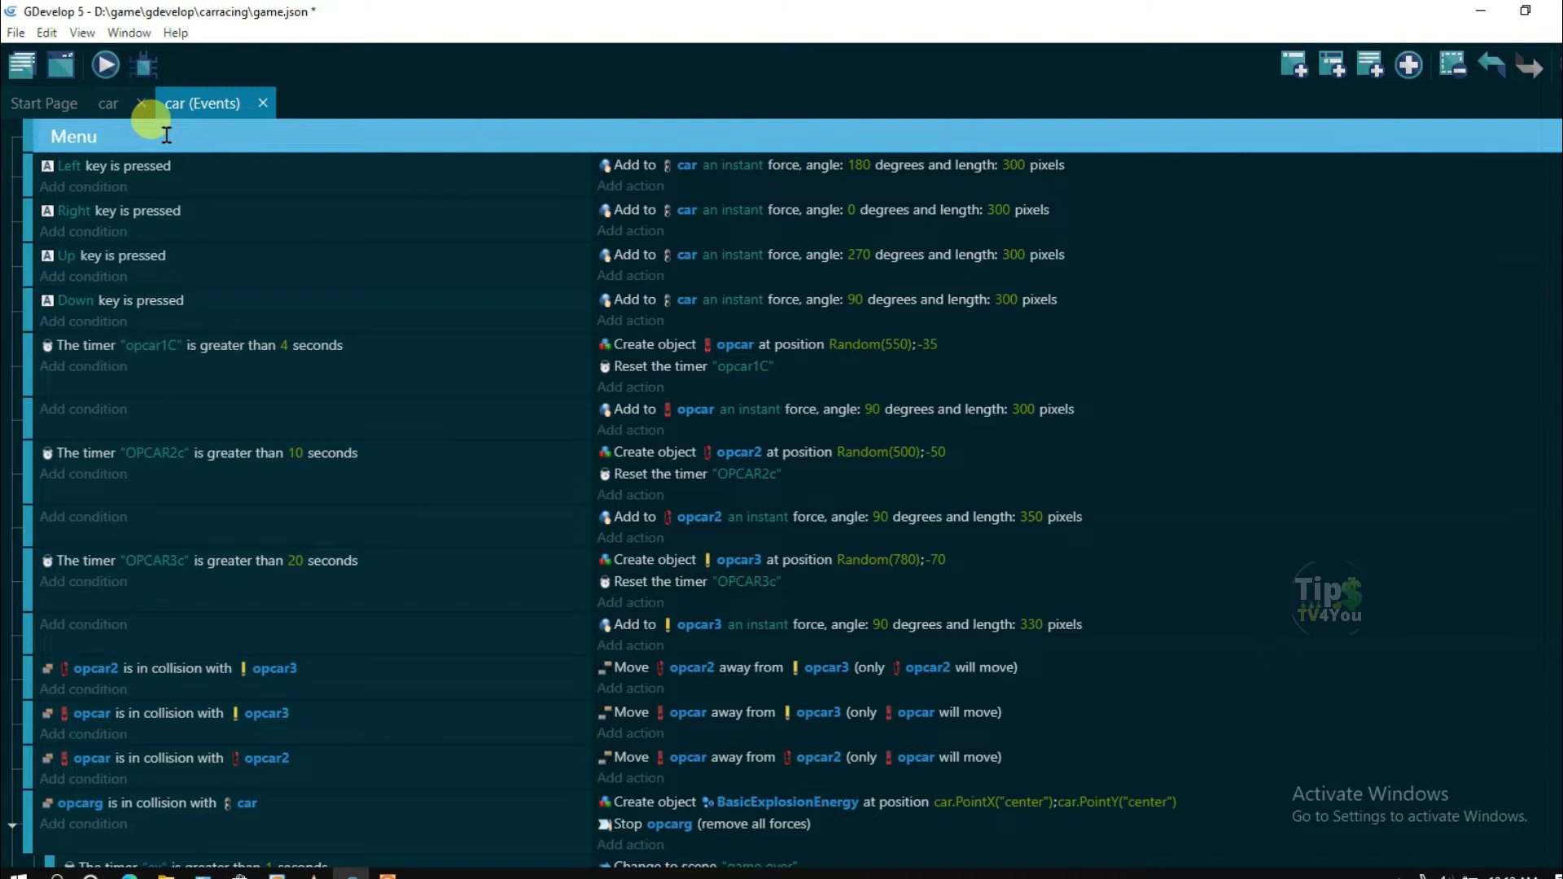
pyautogui.click(10, 142)
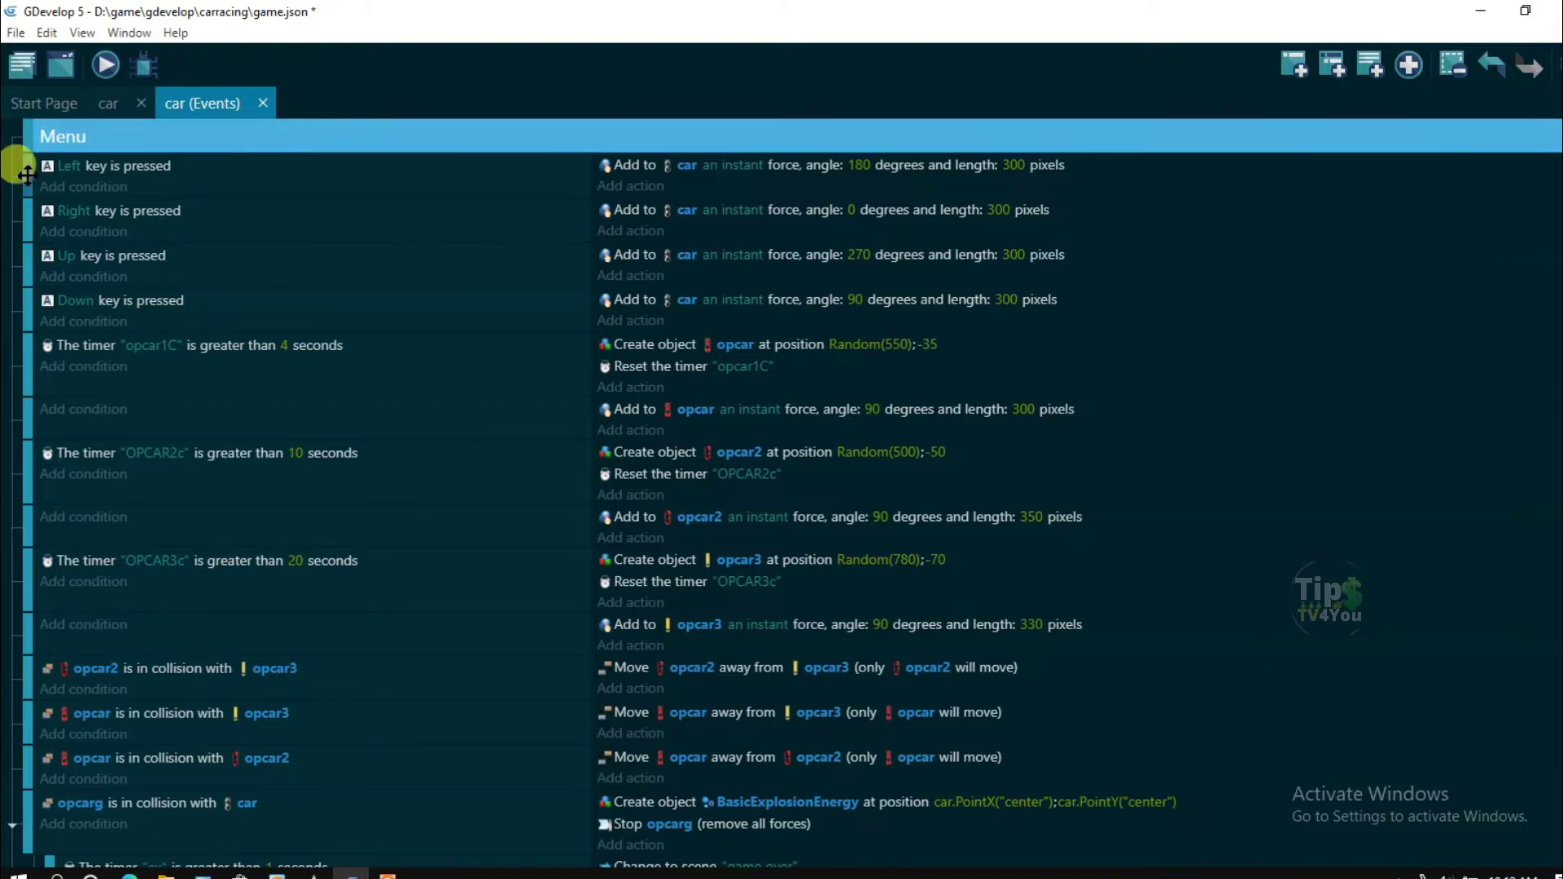
# Nest the key, opcar force, collision, car and border events inside the Menu group
pyautogui.moveTo(34, 174)
pyautogui.mouseDown()
pyautogui.moveTo(48, 260)
pyautogui.moveTo(25, 348)
pyautogui.moveTo(46, 354)
pyautogui.moveTo(52, 407)
pyautogui.mouseUp()
pyautogui.moveTo(42, 468); pyautogui.dragTo(52, 460)
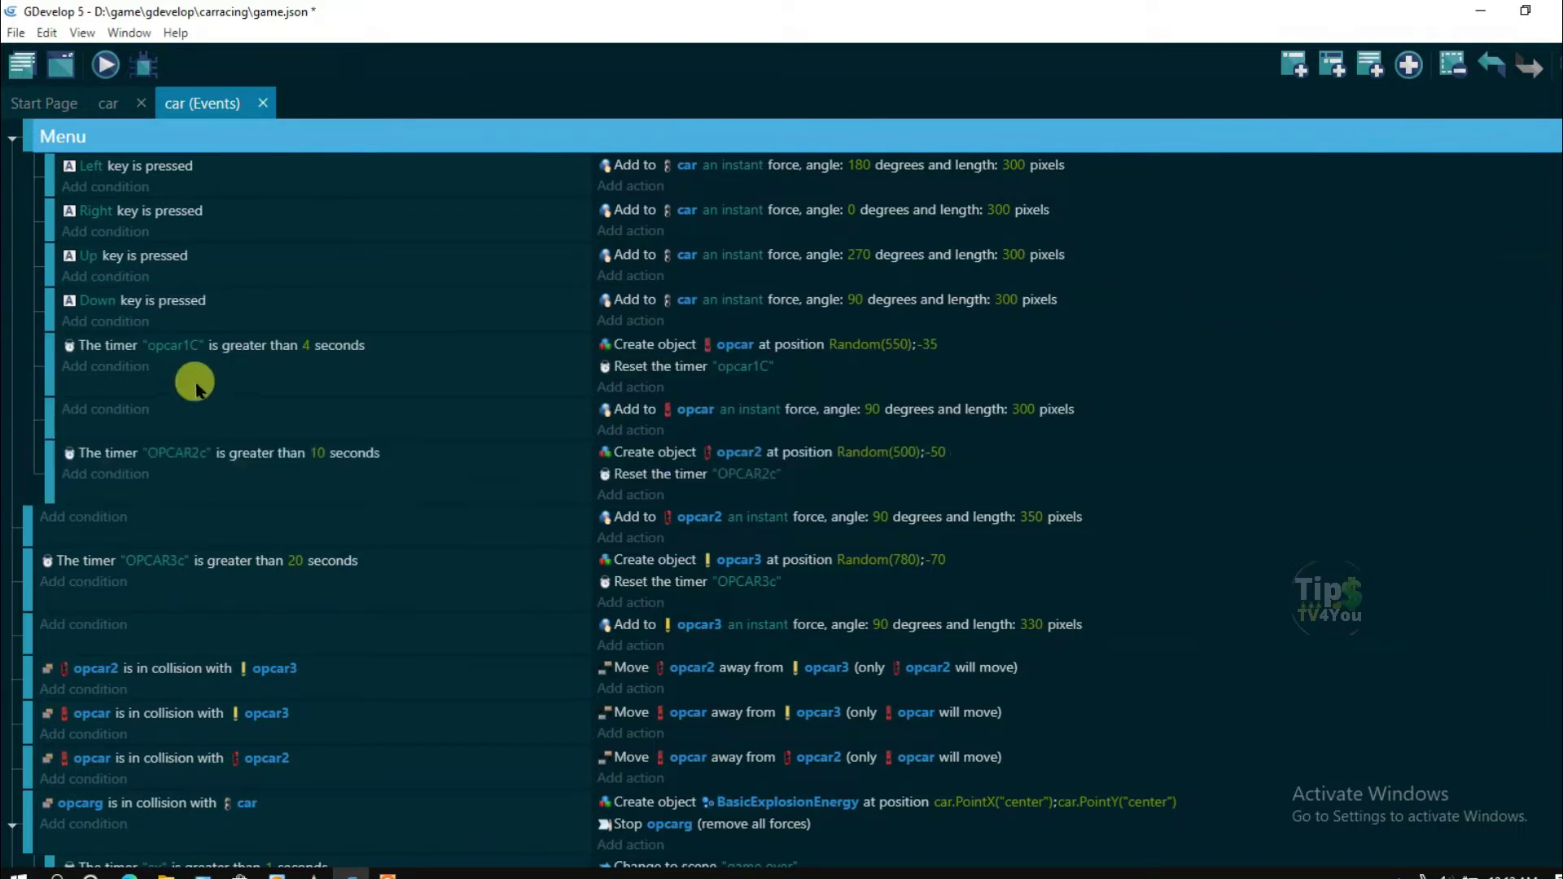
pyautogui.scroll(-3, 192, 387)
pyautogui.moveTo(29, 326)
pyautogui.mouseDown()
pyautogui.moveTo(42, 328)
pyautogui.moveTo(42, 384)
pyautogui.mouseUp()
pyautogui.moveTo(24, 441); pyautogui.dragTo(42, 431)
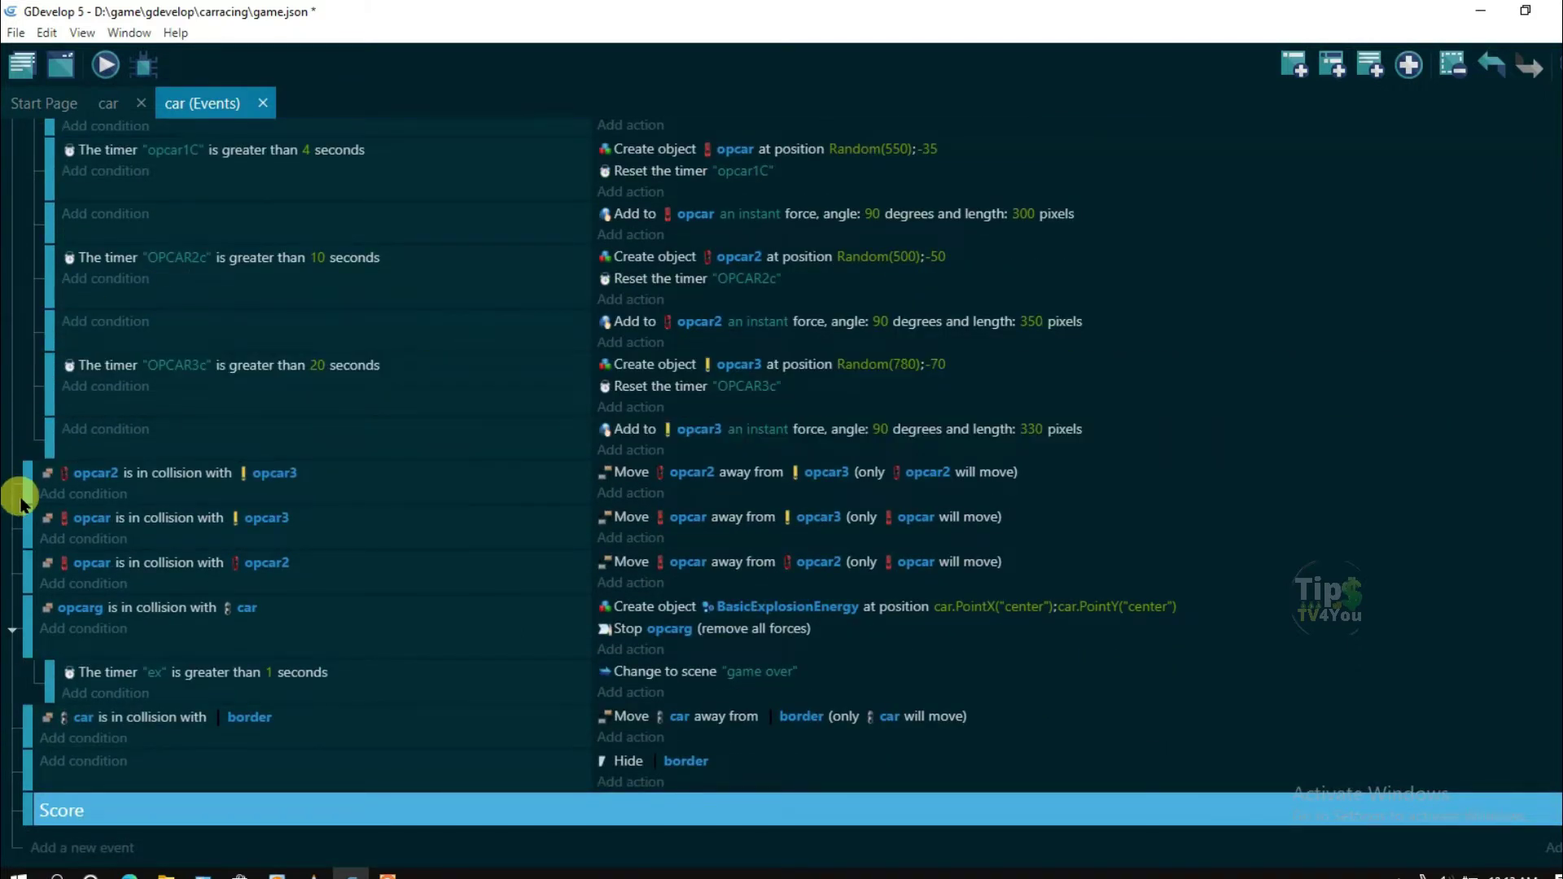
pyautogui.moveTo(23, 486)
pyautogui.mouseDown()
pyautogui.moveTo(42, 477)
pyautogui.moveTo(43, 619)
pyautogui.mouseUp()
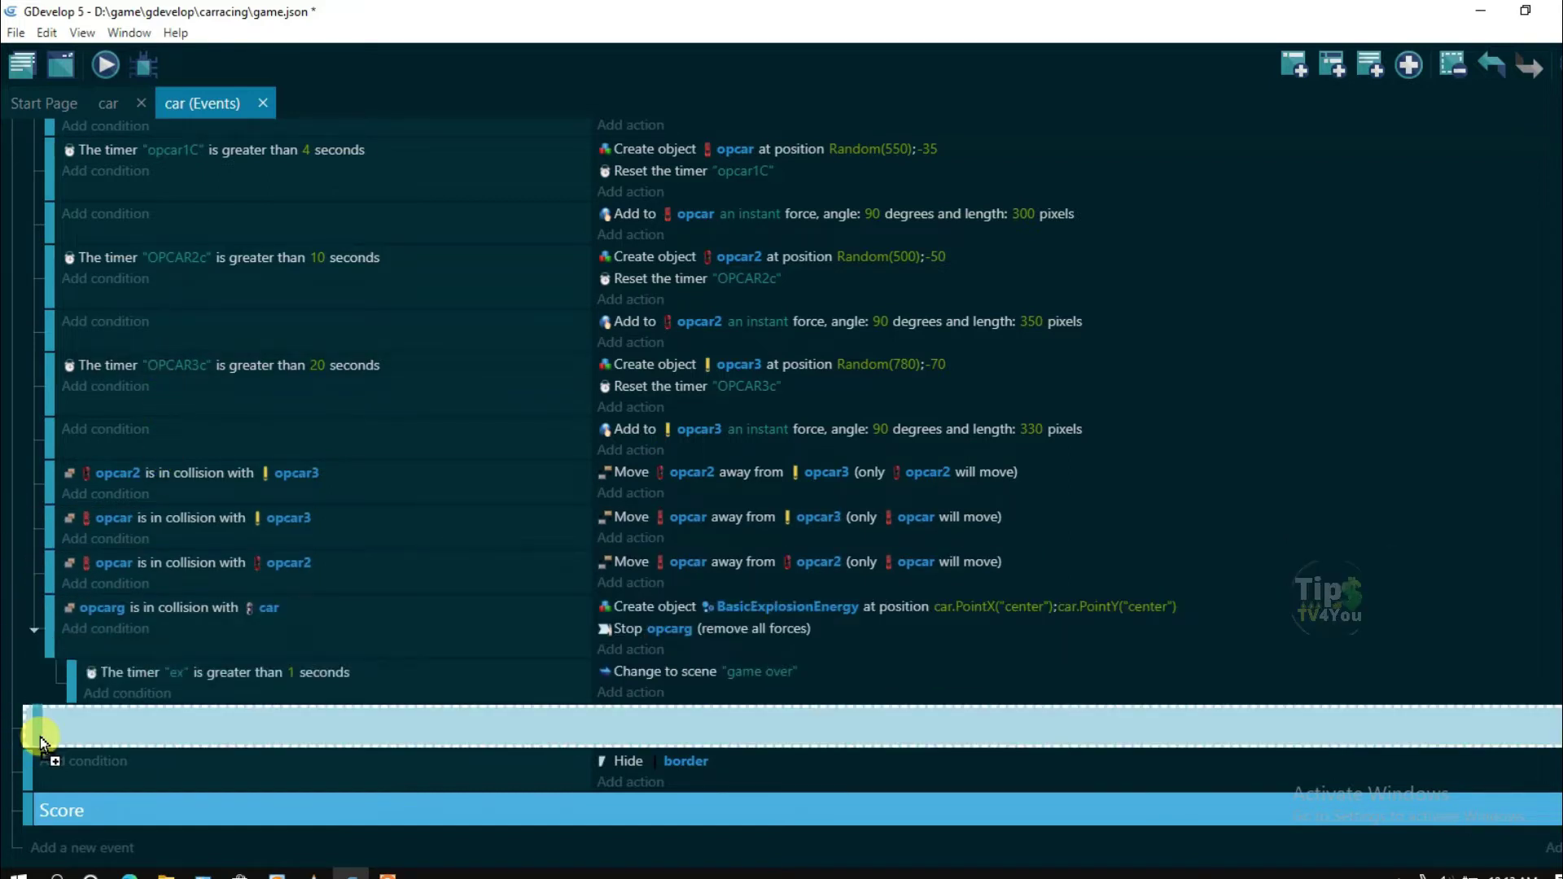
pyautogui.moveTo(28, 735)
pyautogui.mouseDown()
pyautogui.moveTo(42, 736)
pyautogui.moveTo(46, 782)
pyautogui.mouseUp()
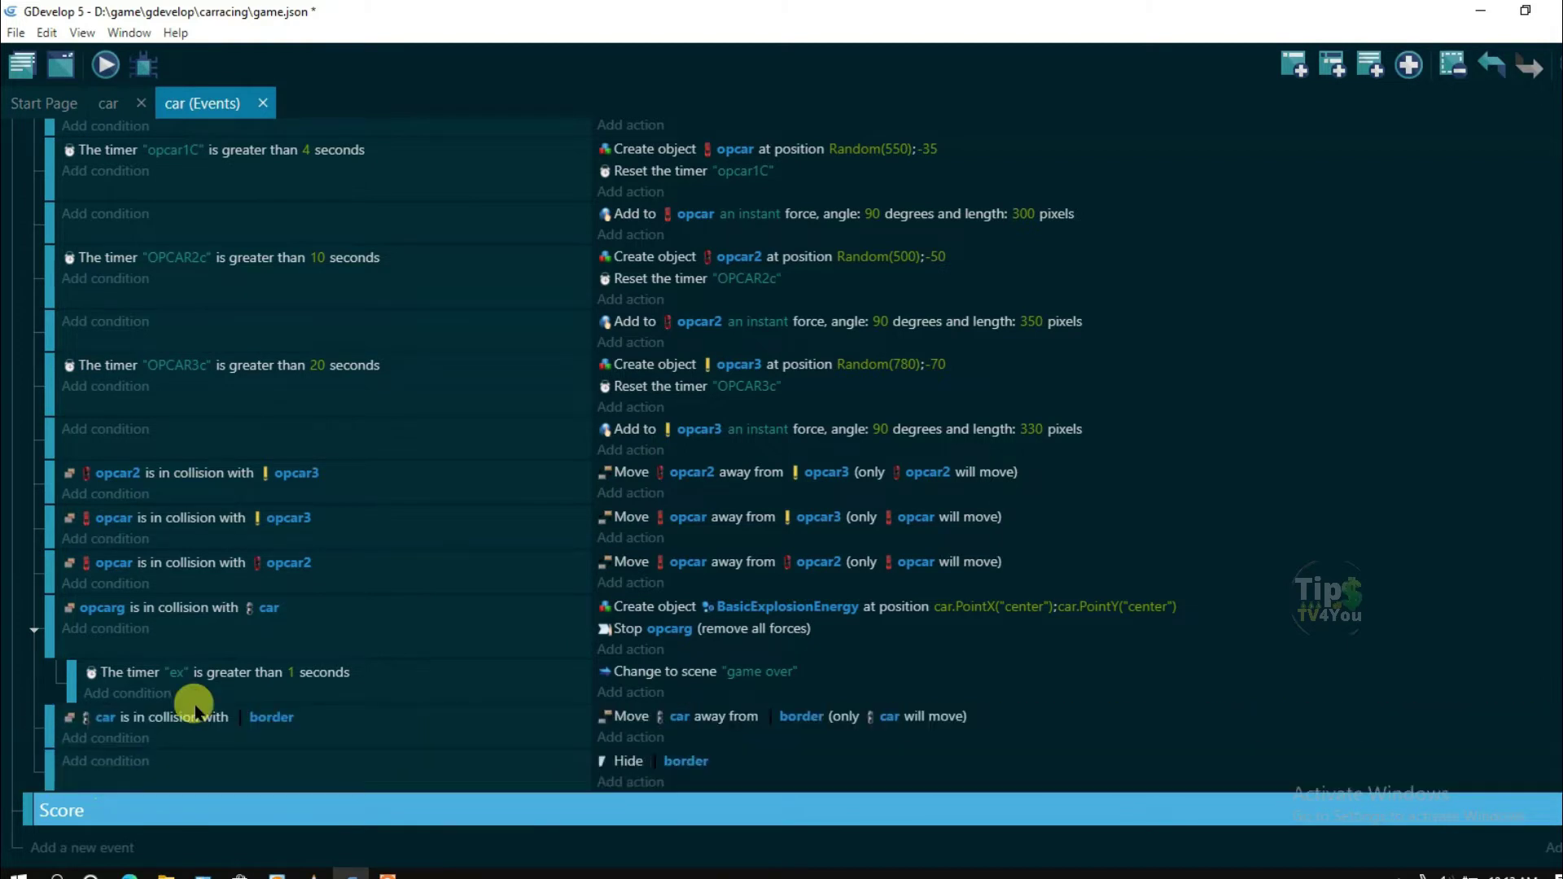
pyautogui.scroll(2, 150, 446)
pyautogui.scroll(1, 150, 444)
pyautogui.scroll(-2, 150, 442)
pyautogui.scroll(2, 139, 436)
# Add a Score event with the condition scene timer "scoreT" greater than 2 seconds
pyautogui.click(13, 140)
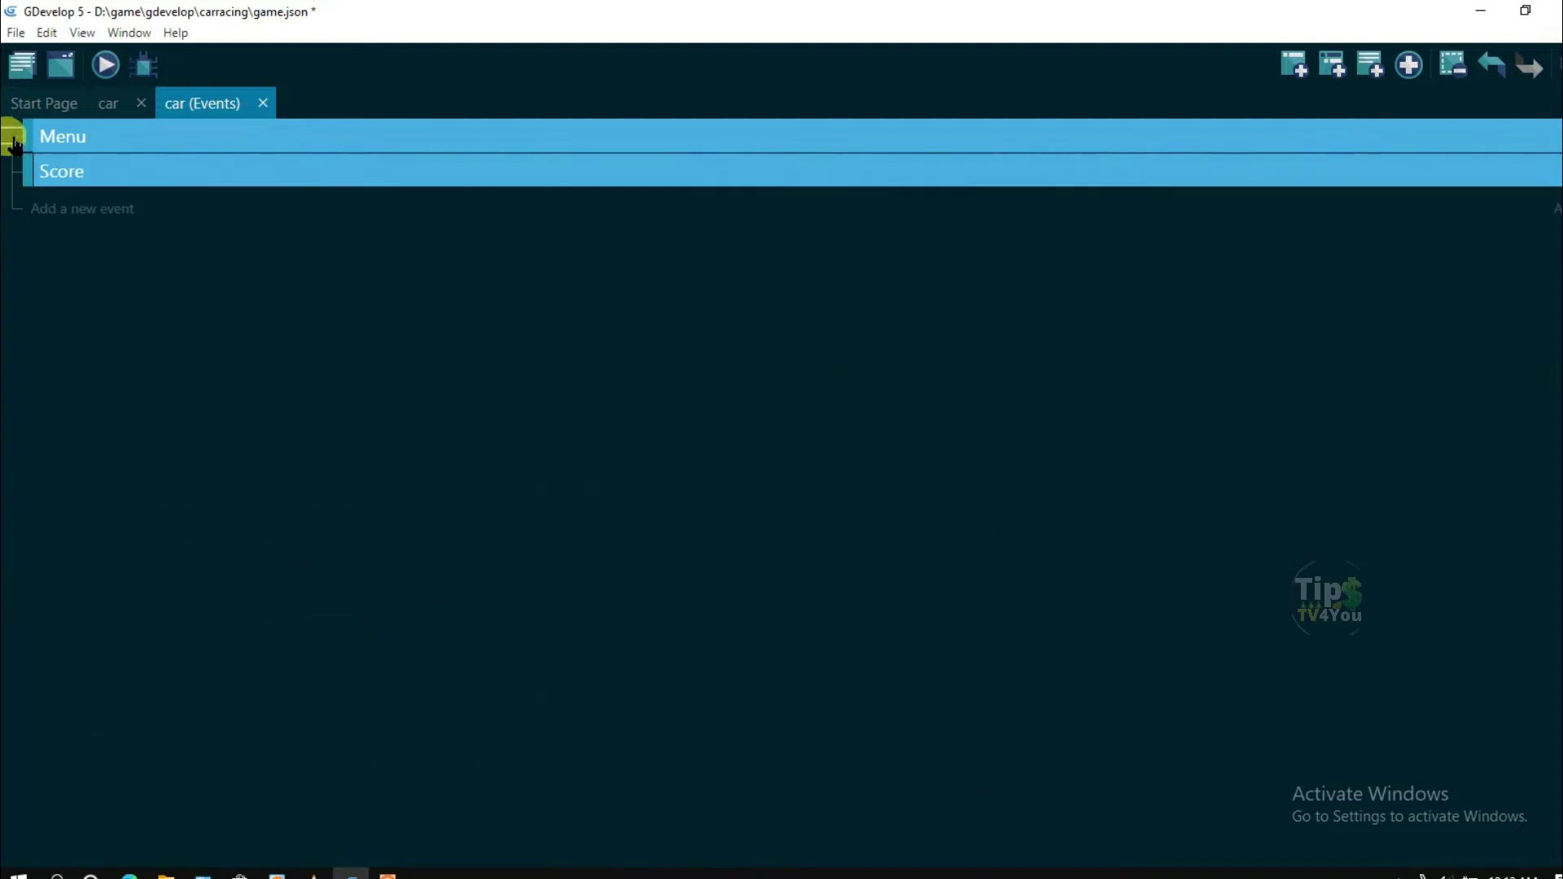
pyautogui.click(82, 211)
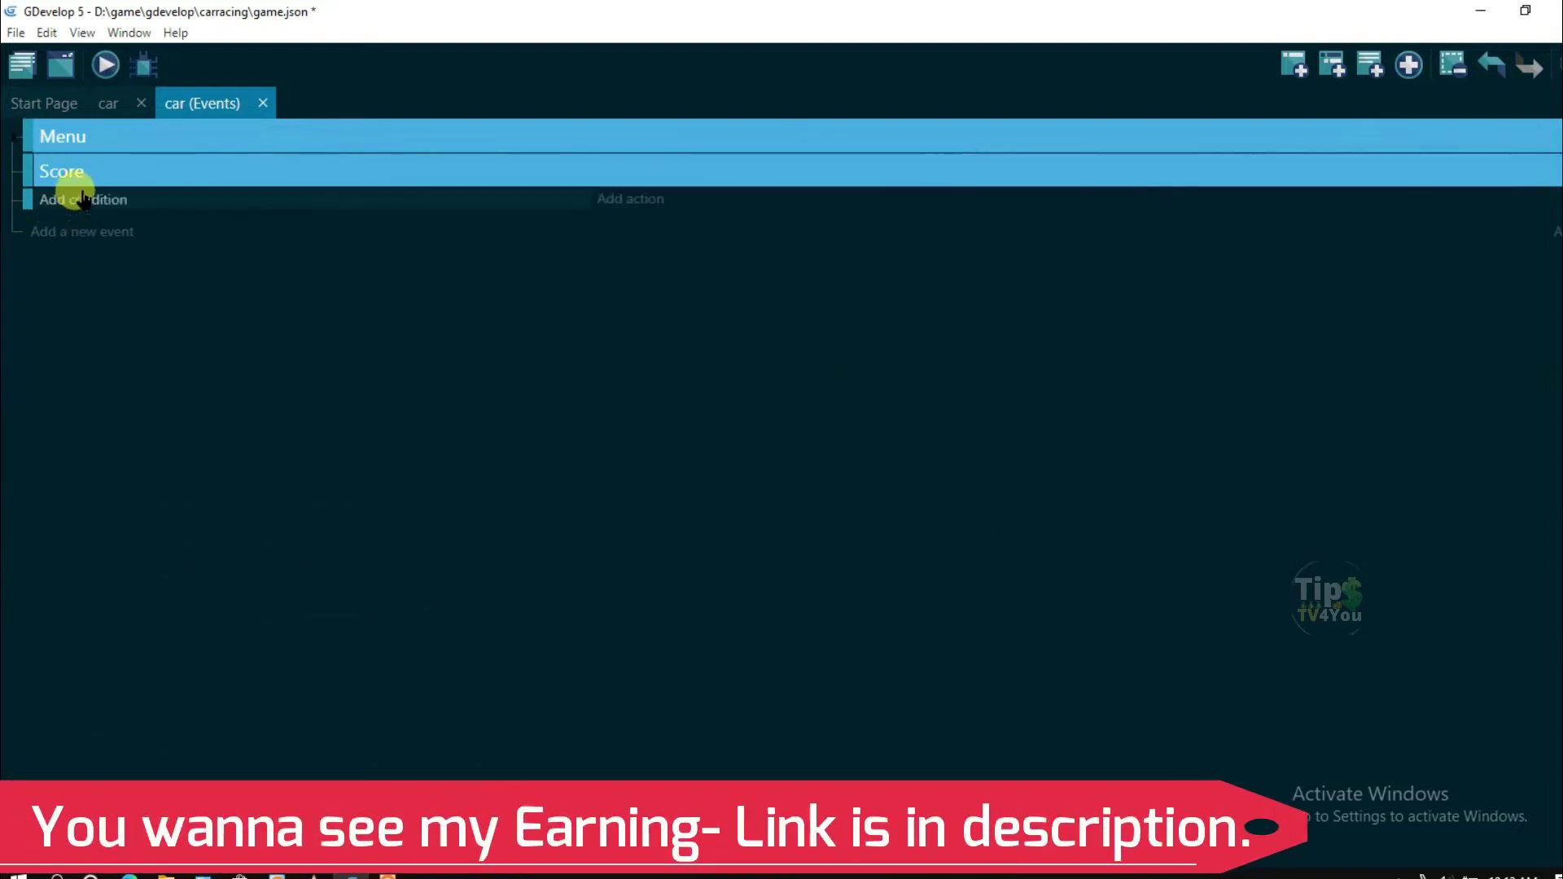
pyautogui.moveTo(30, 200); pyautogui.dragTo(48, 169)
pyautogui.click(96, 203)
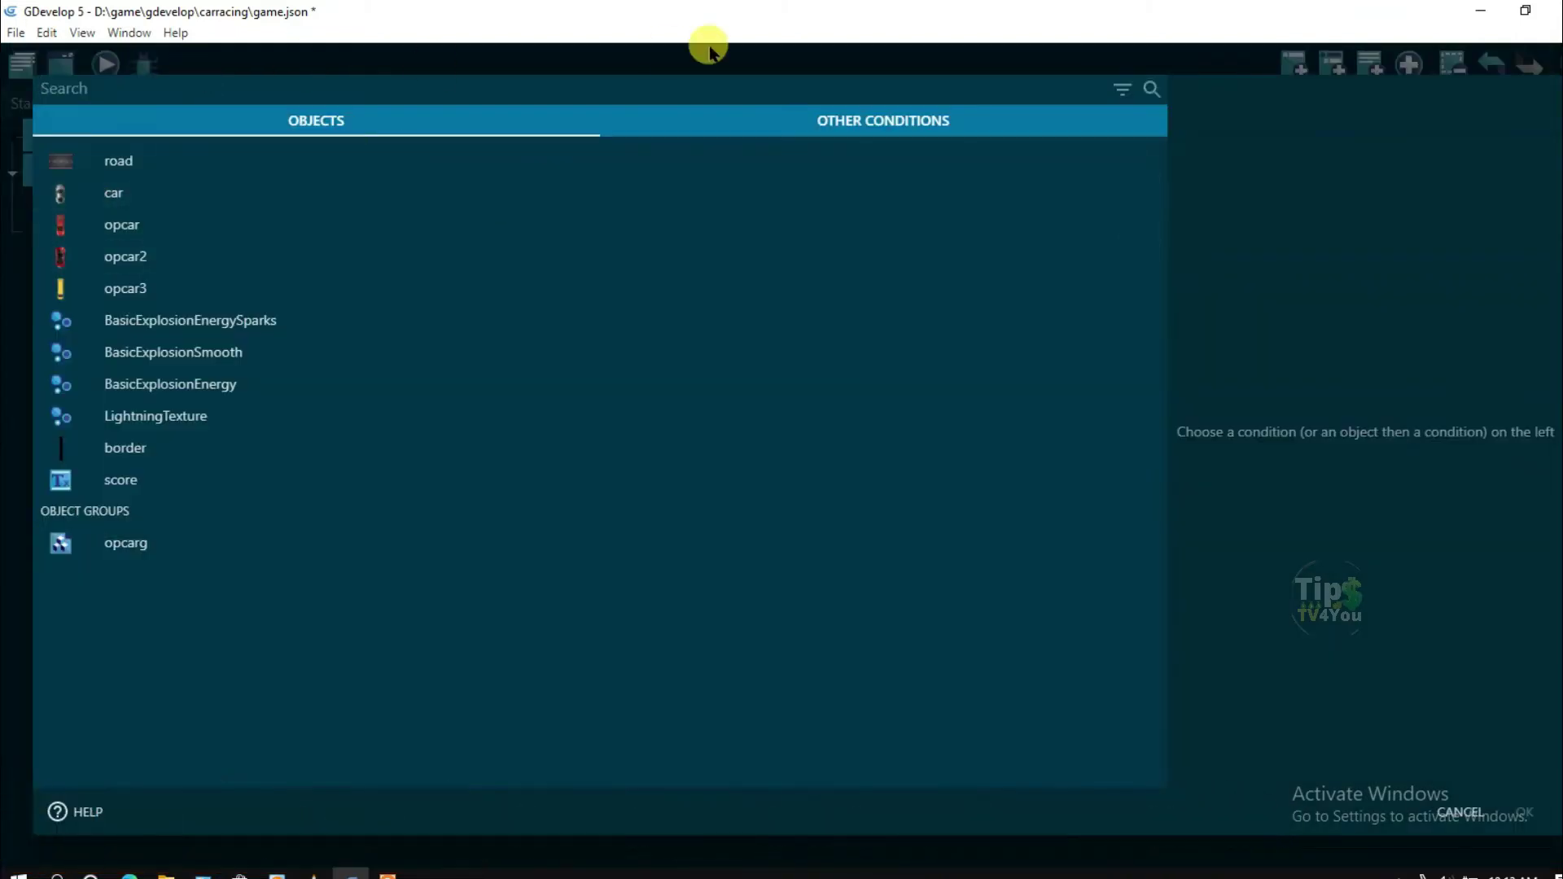
pyautogui.click(888, 130)
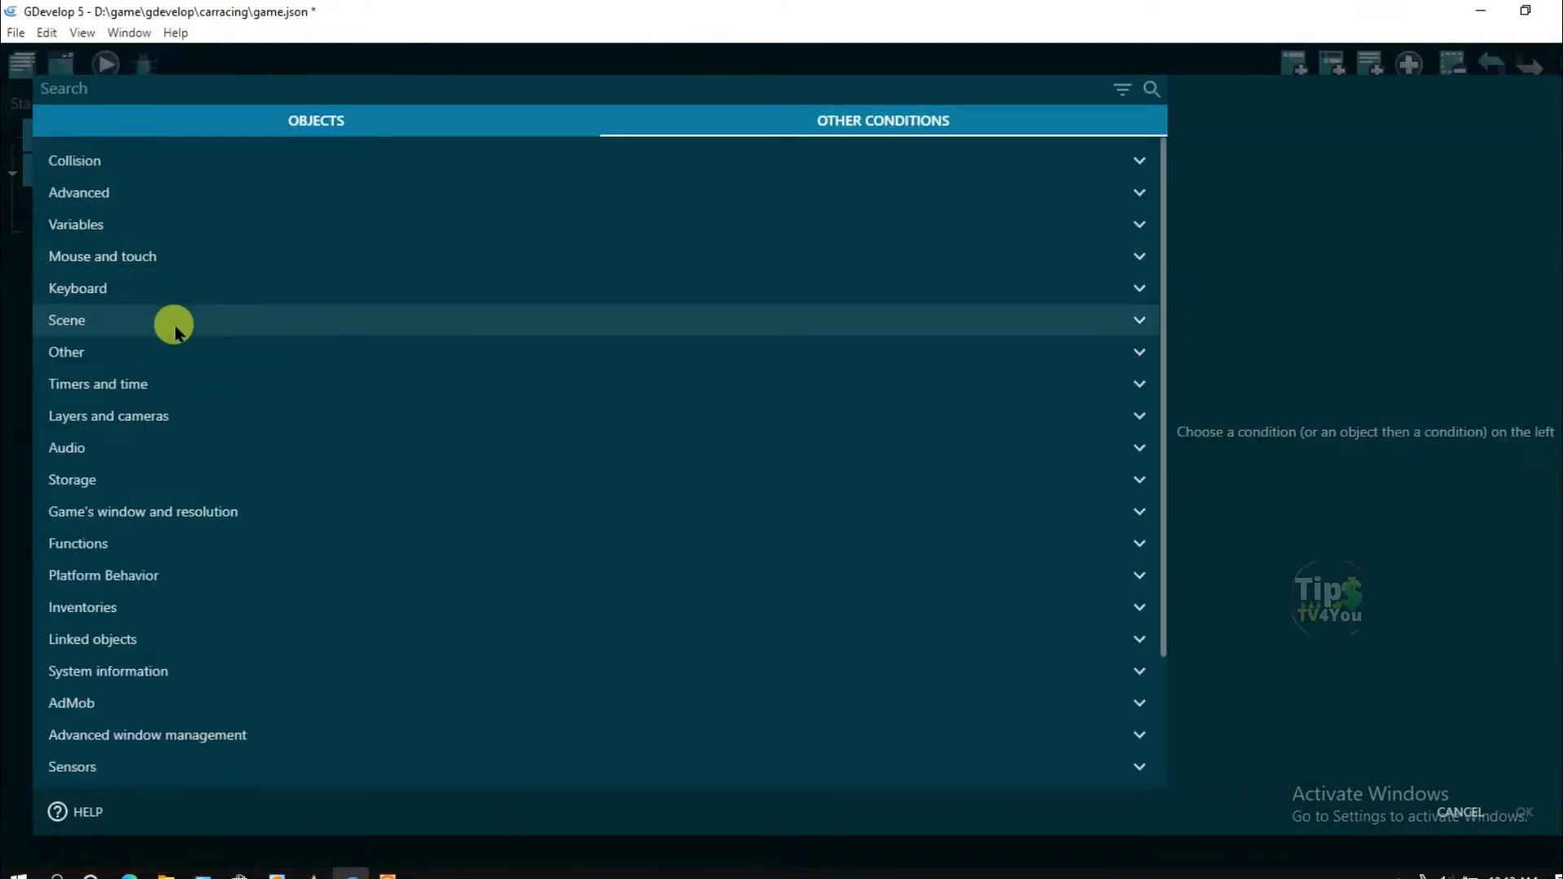
pyautogui.click(158, 383)
pyautogui.click(198, 447)
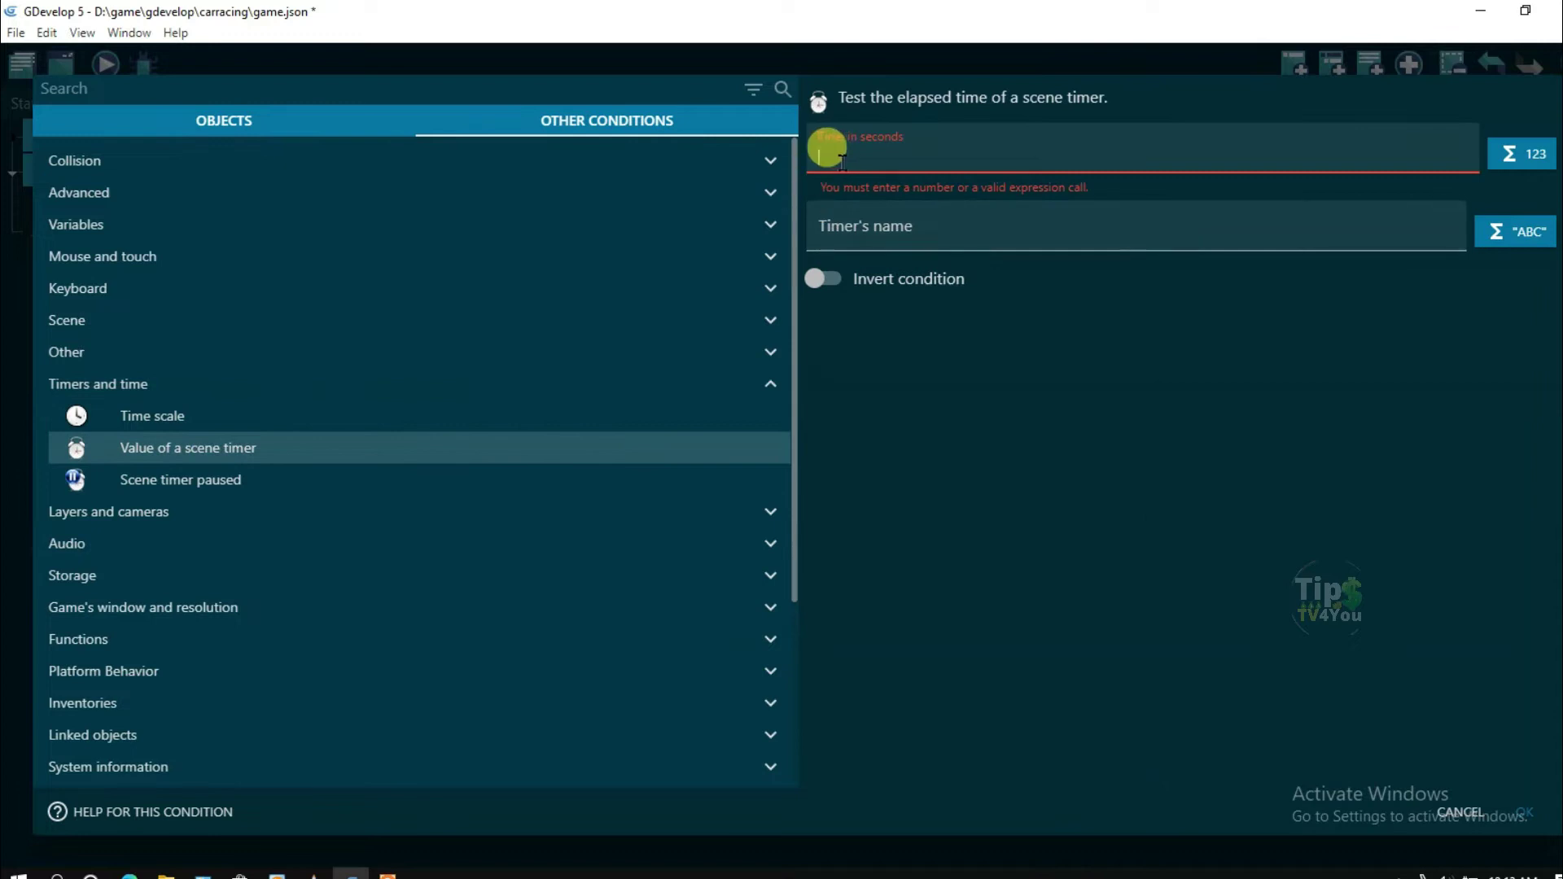
pyautogui.write('2')
pyautogui.click(838, 202)
pyautogui.write('""')
pyautogui.write('"scoreT"')
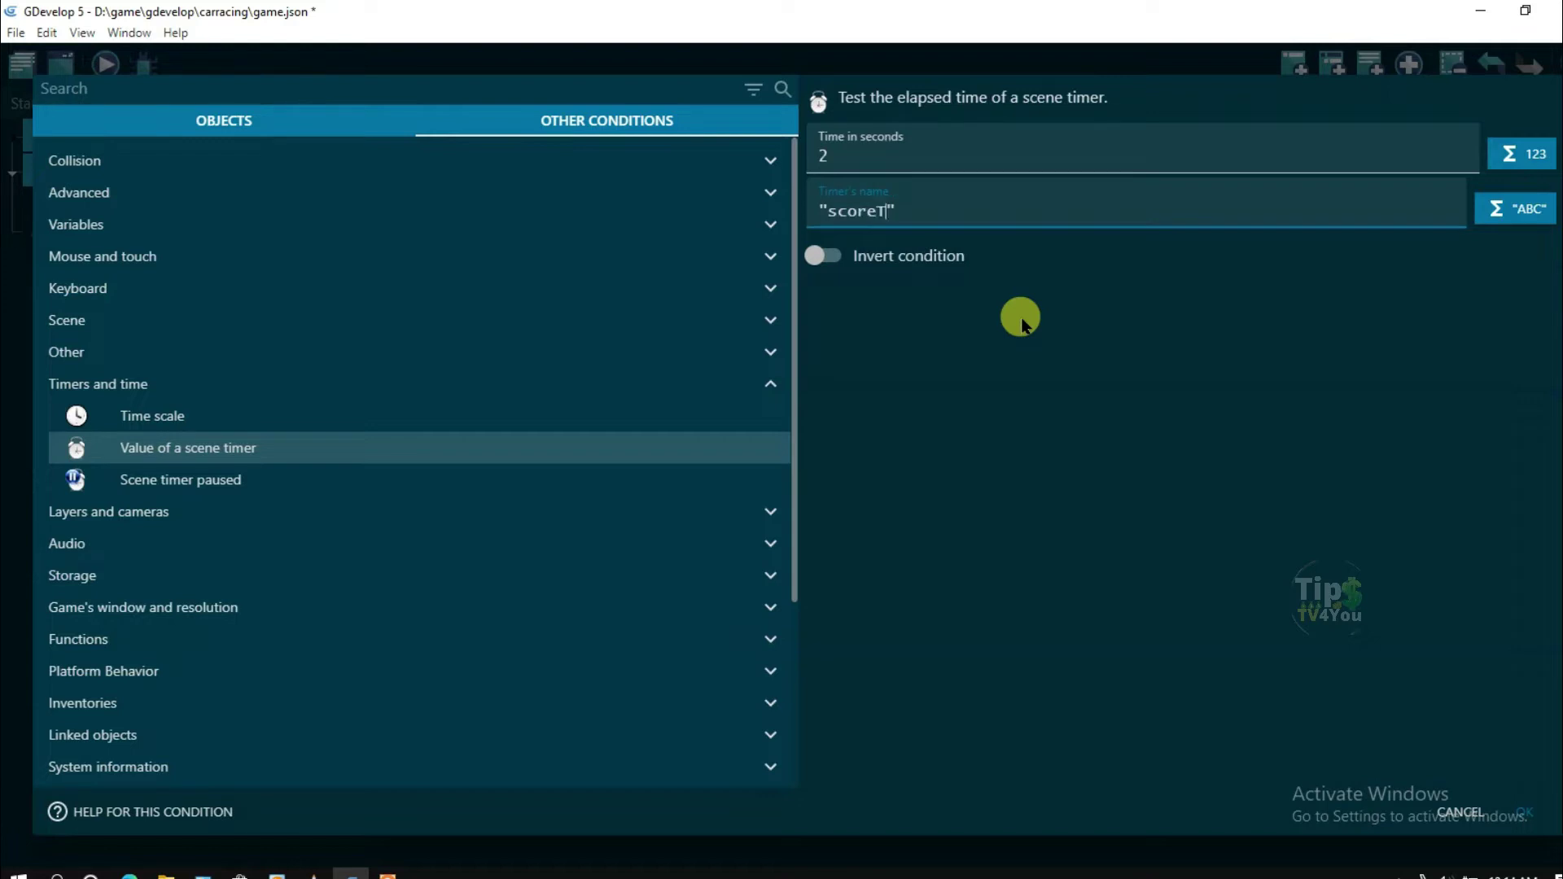
pyautogui.click(1529, 812)
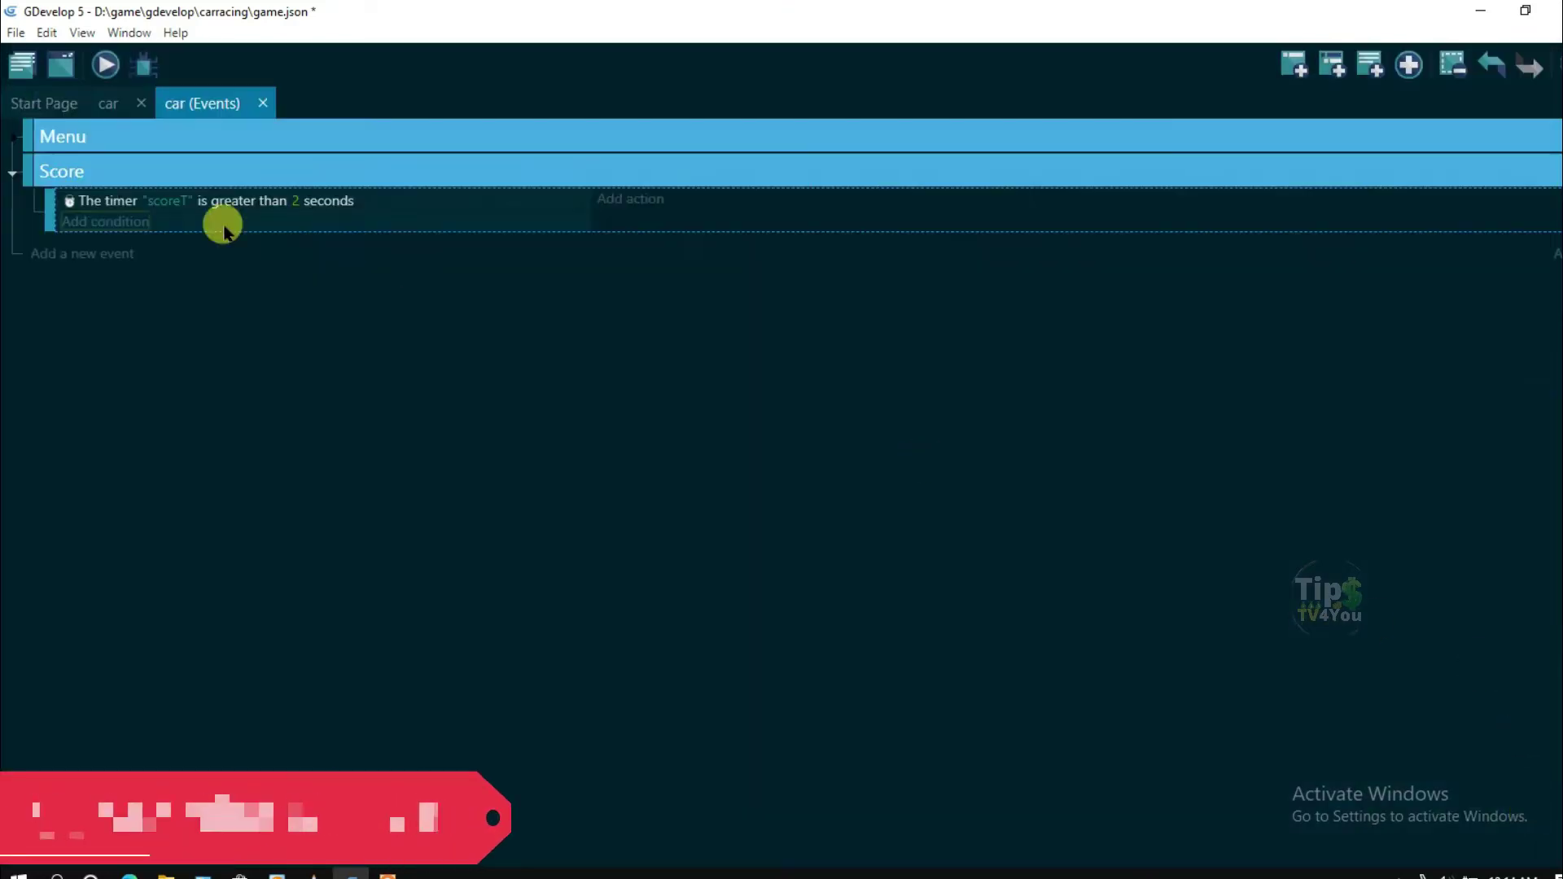
# Begin a Start (or reset) a scene timer action for the Score event
pyautogui.click(628, 205)
pyautogui.click(893, 122)
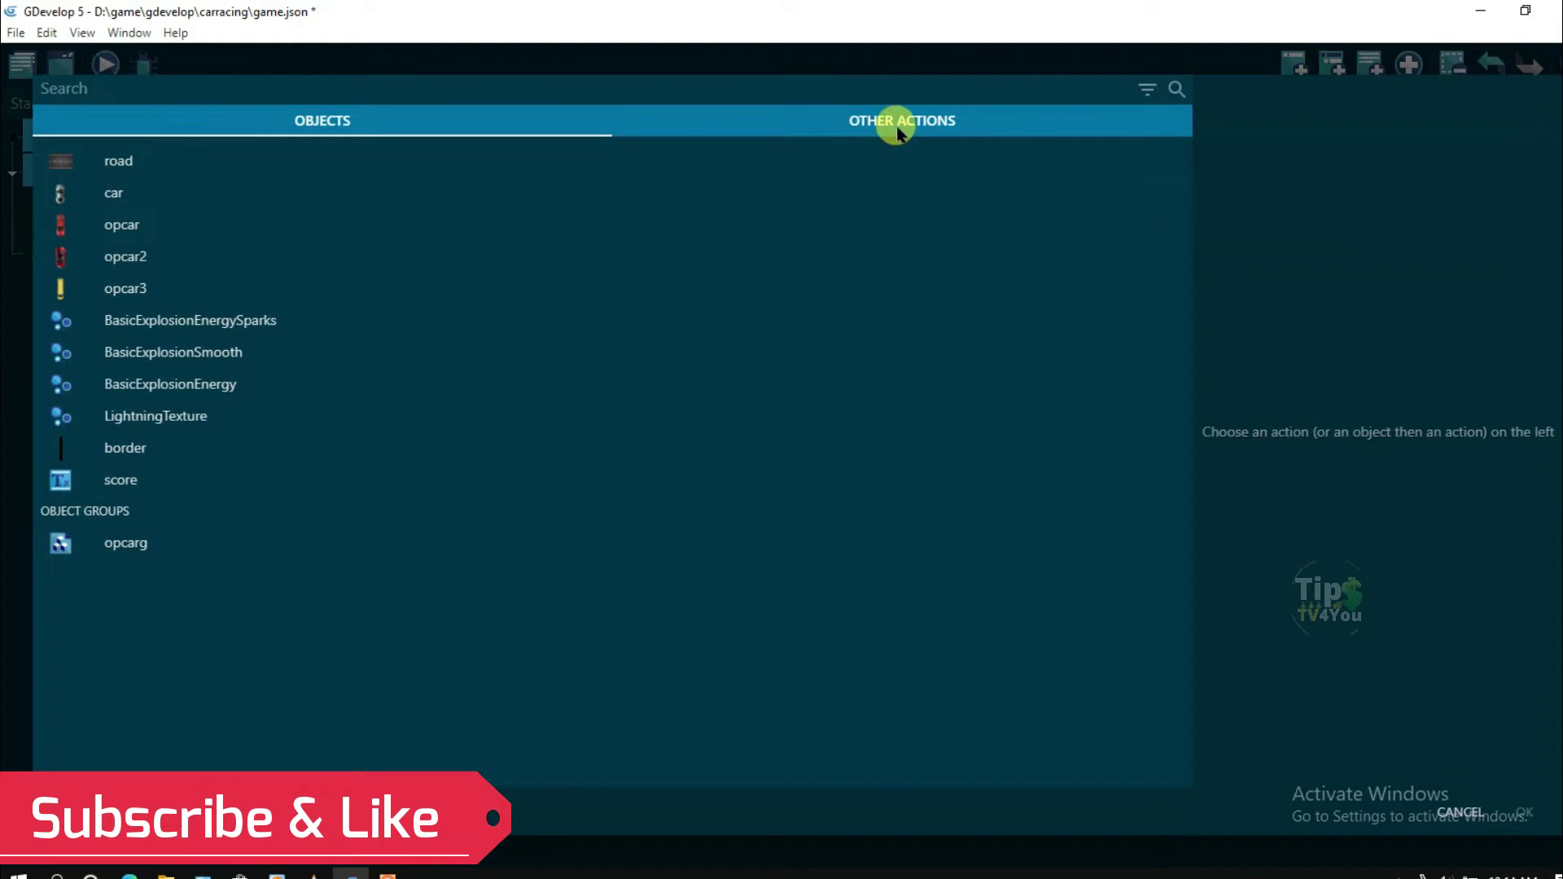
pyautogui.click(165, 323)
pyautogui.click(254, 448)
pyautogui.write('"scoreT"')
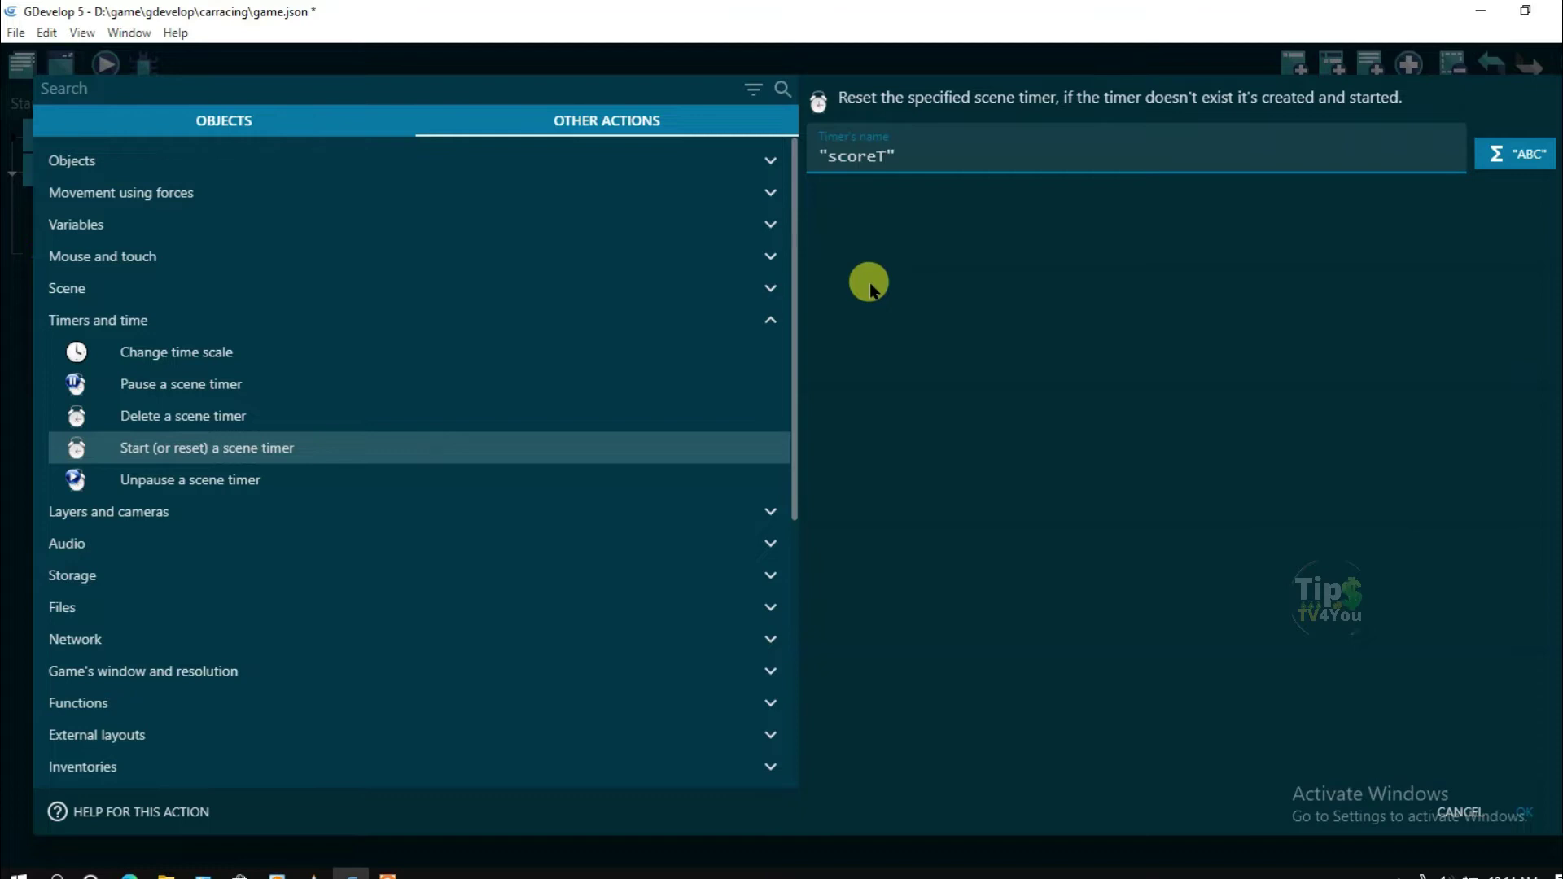
# Confirm the scoreT reset action and add an action adding 1 to scene variable Score
pyautogui.click(1518, 805)
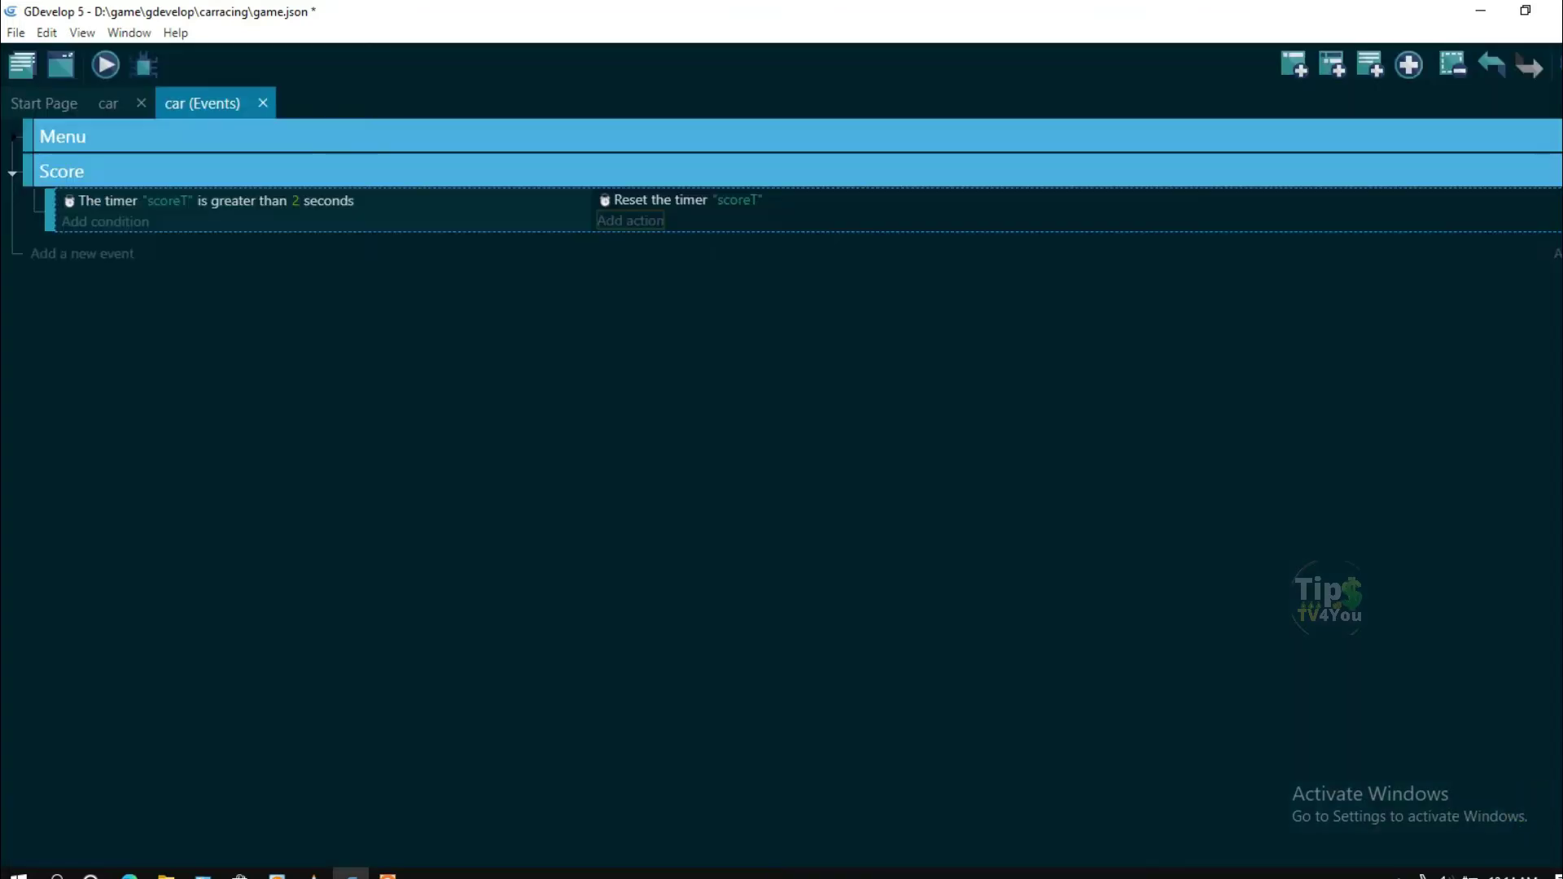
pyautogui.click(642, 222)
pyautogui.click(894, 121)
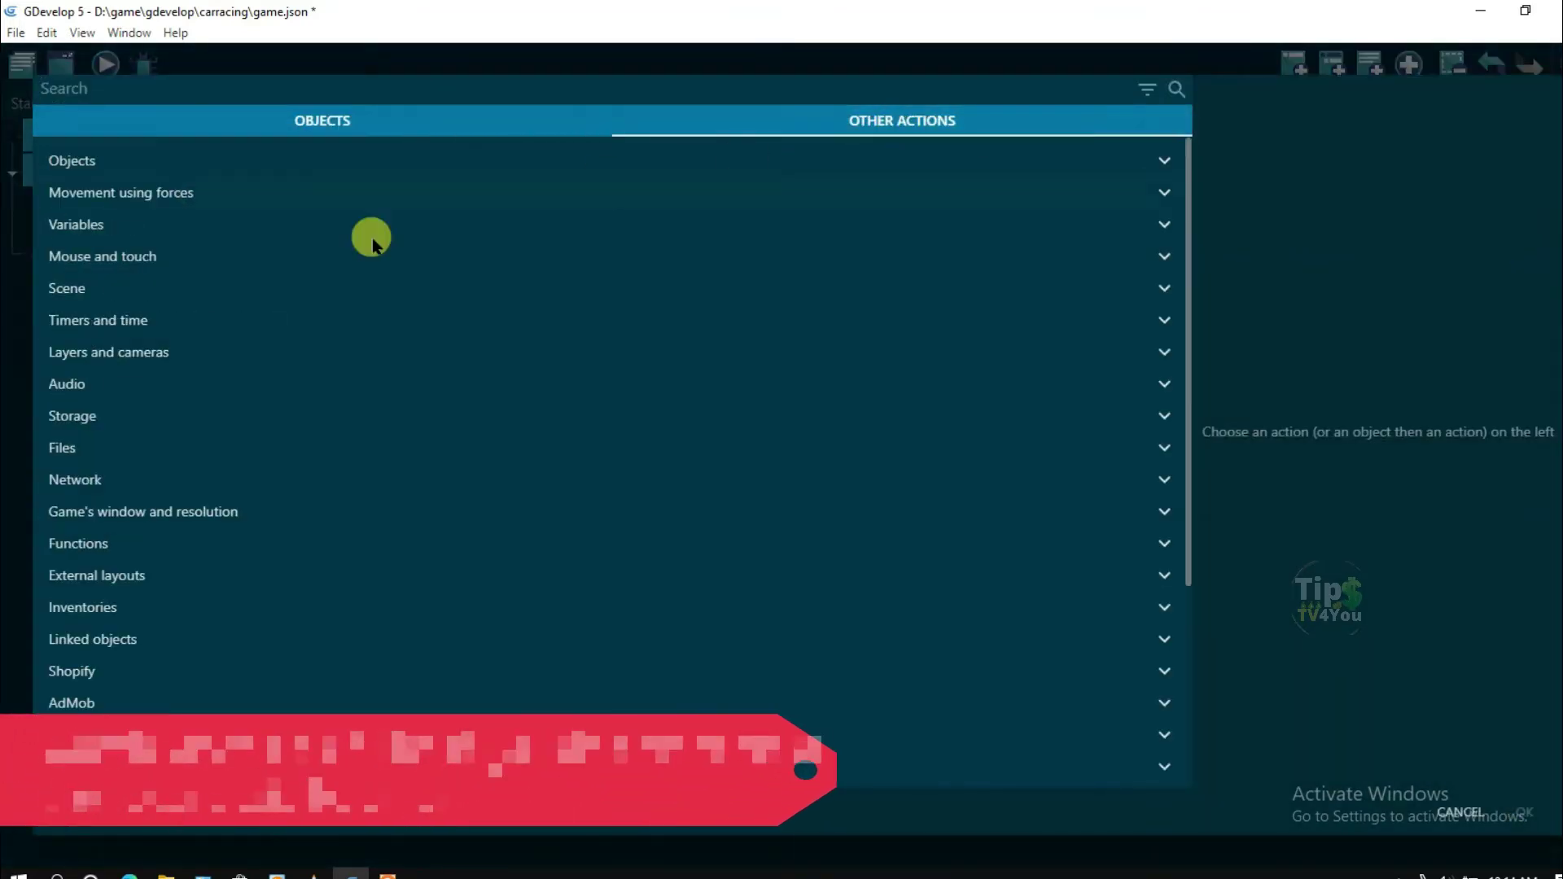
pyautogui.click(92, 236)
pyautogui.click(204, 303)
pyautogui.write('Score')
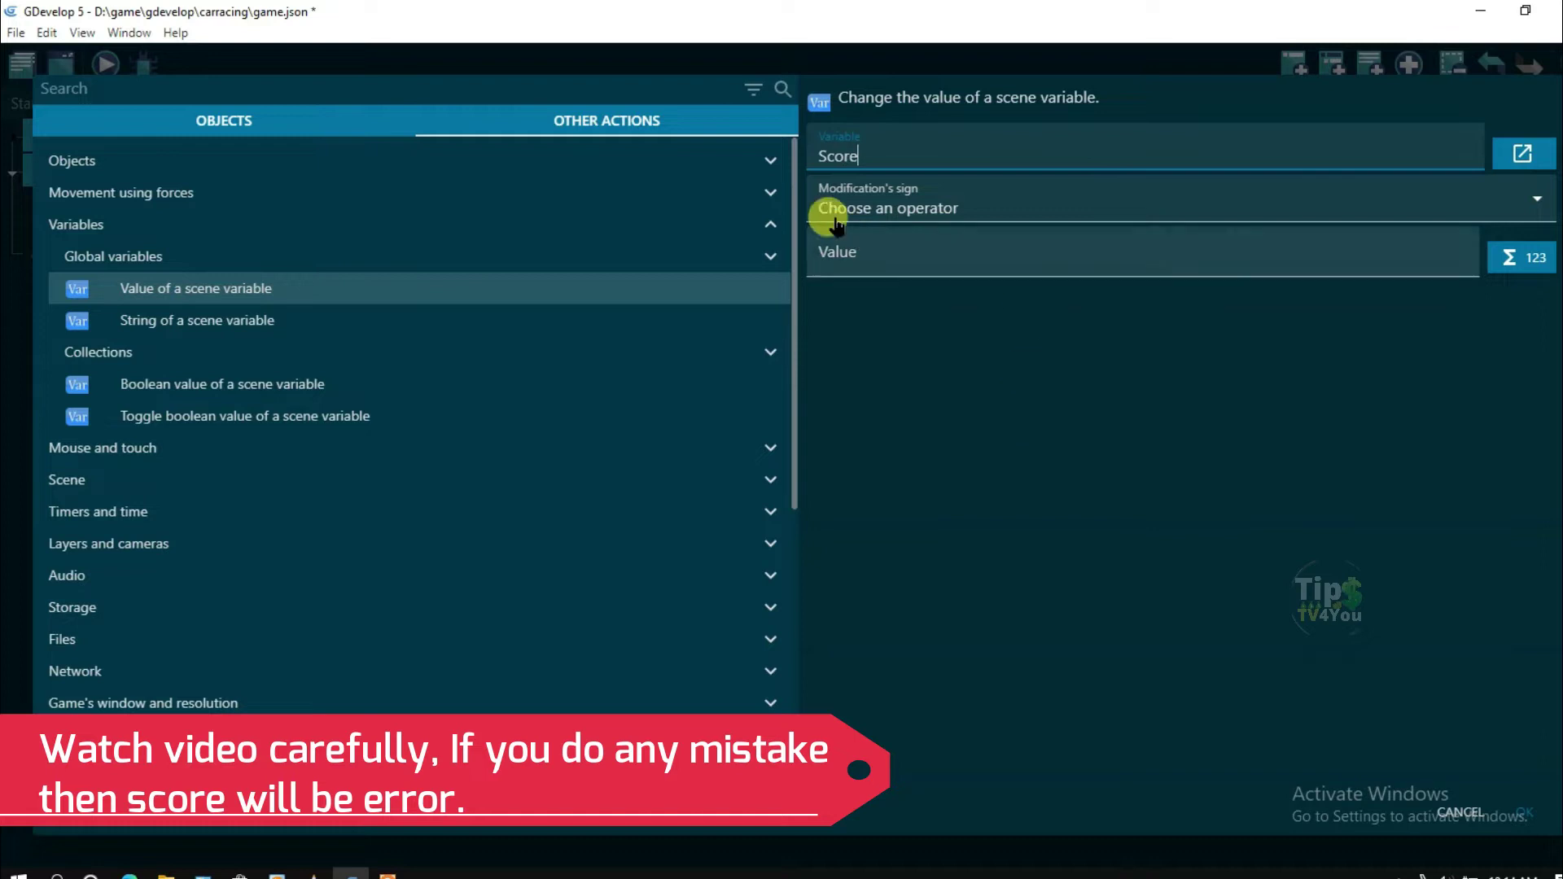
pyautogui.click(827, 207)
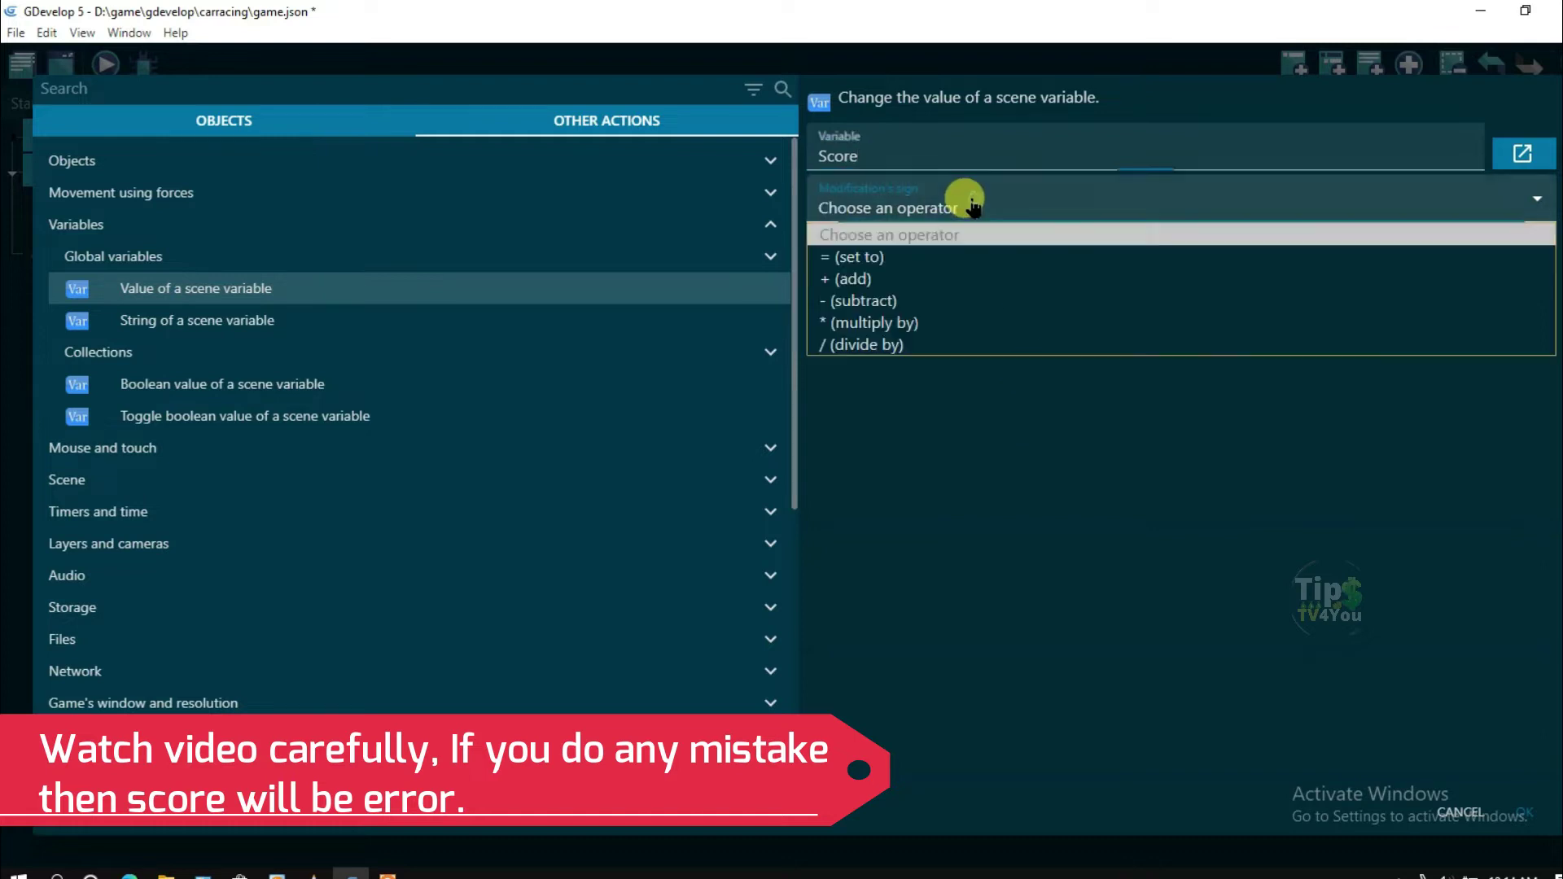
pyautogui.click(856, 273)
pyautogui.click(857, 269)
pyautogui.write('1')
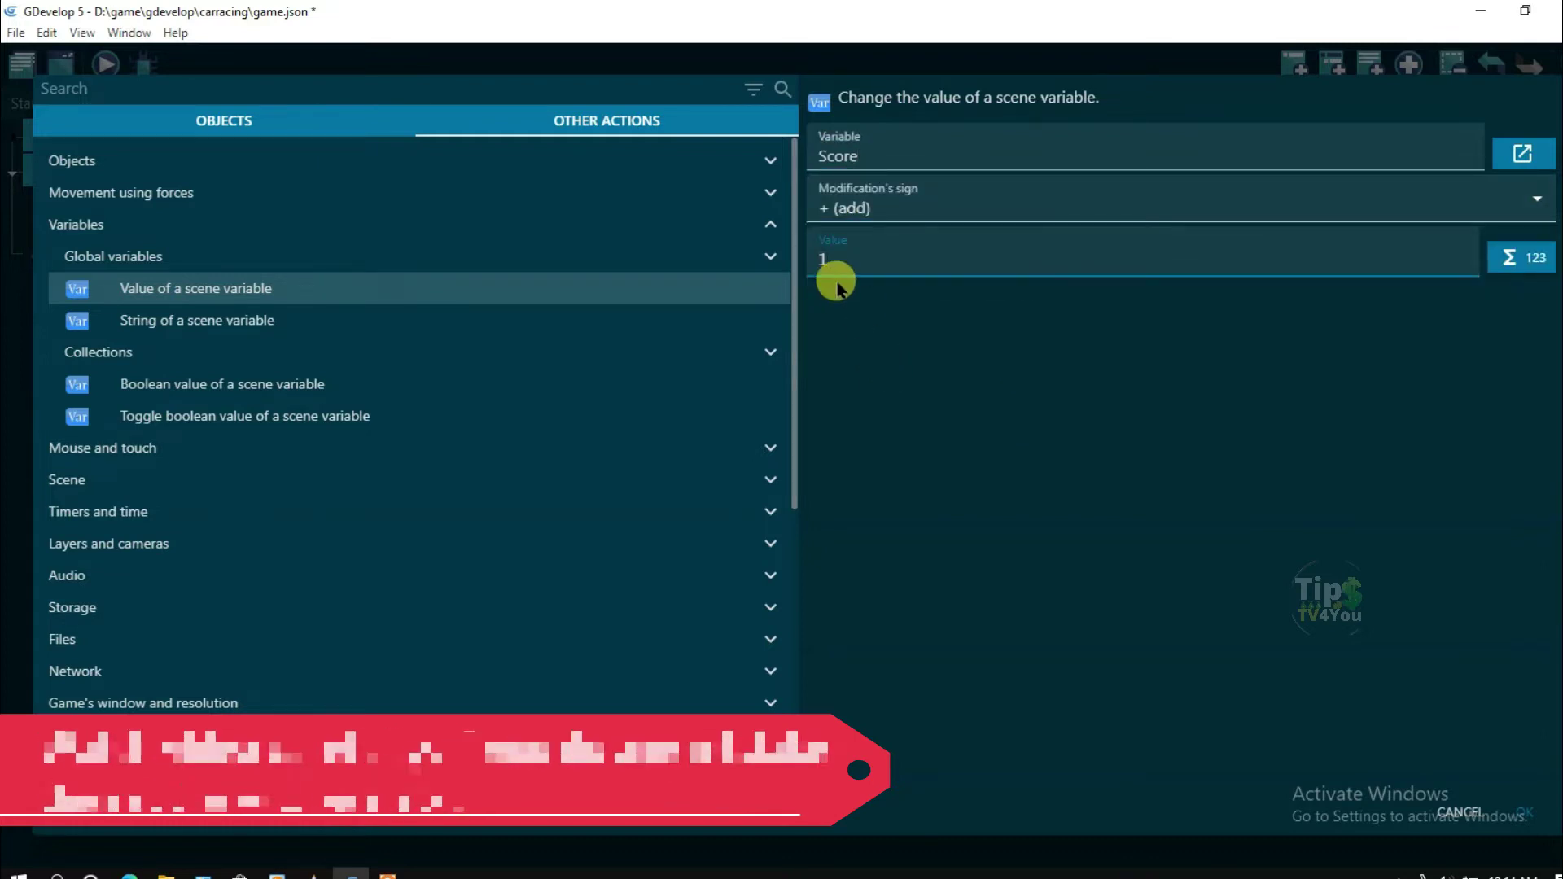
pyautogui.click(1523, 811)
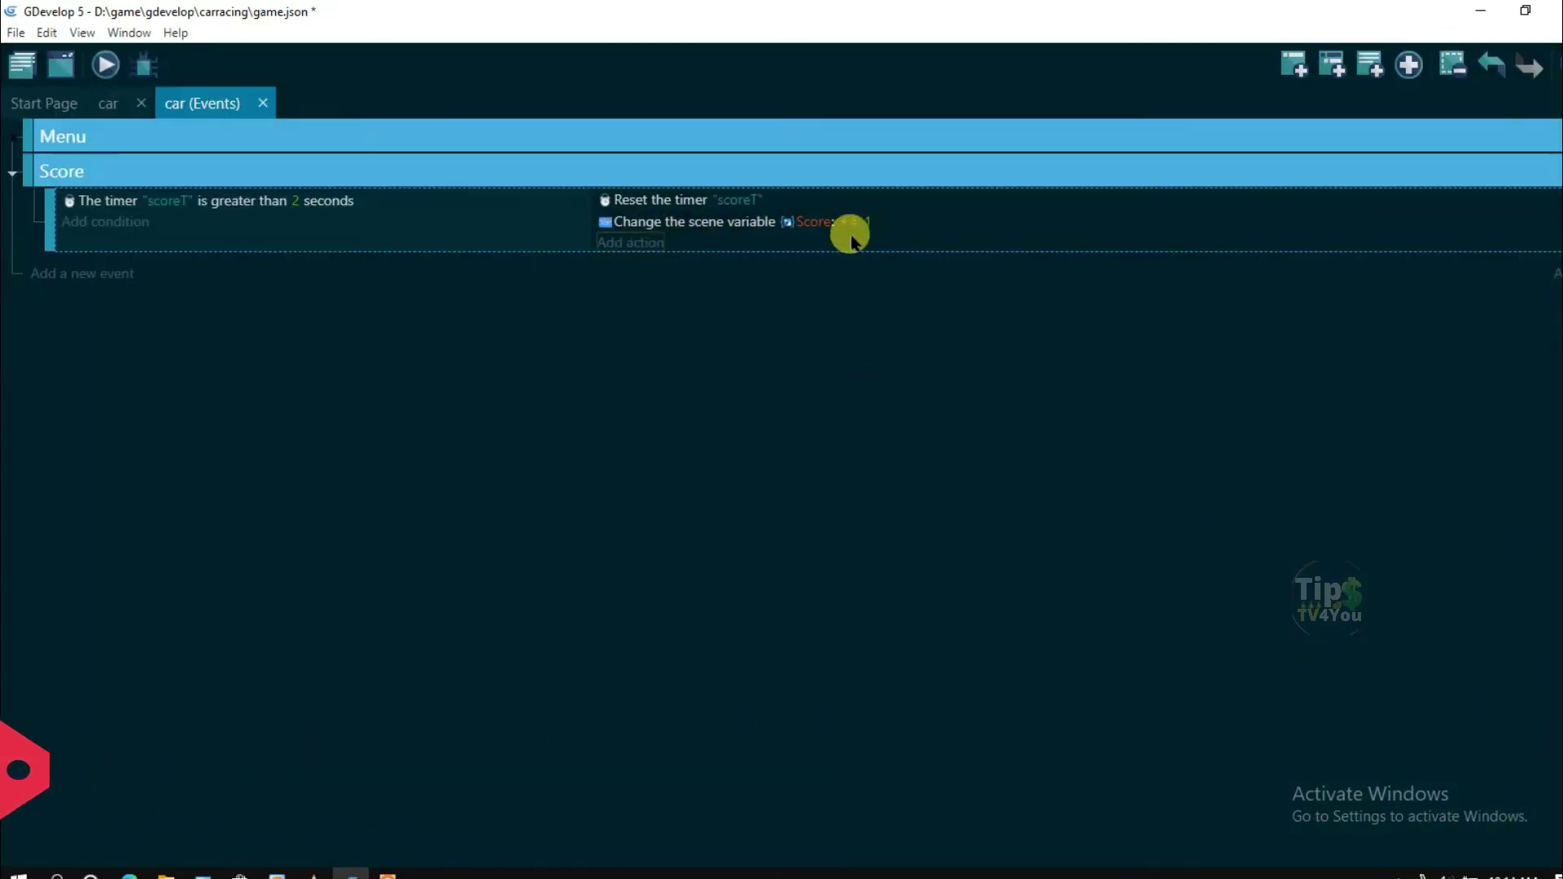
# Add an action setting the score object's text to "" + ToString(Variable(Score))
pyautogui.click(631, 243)
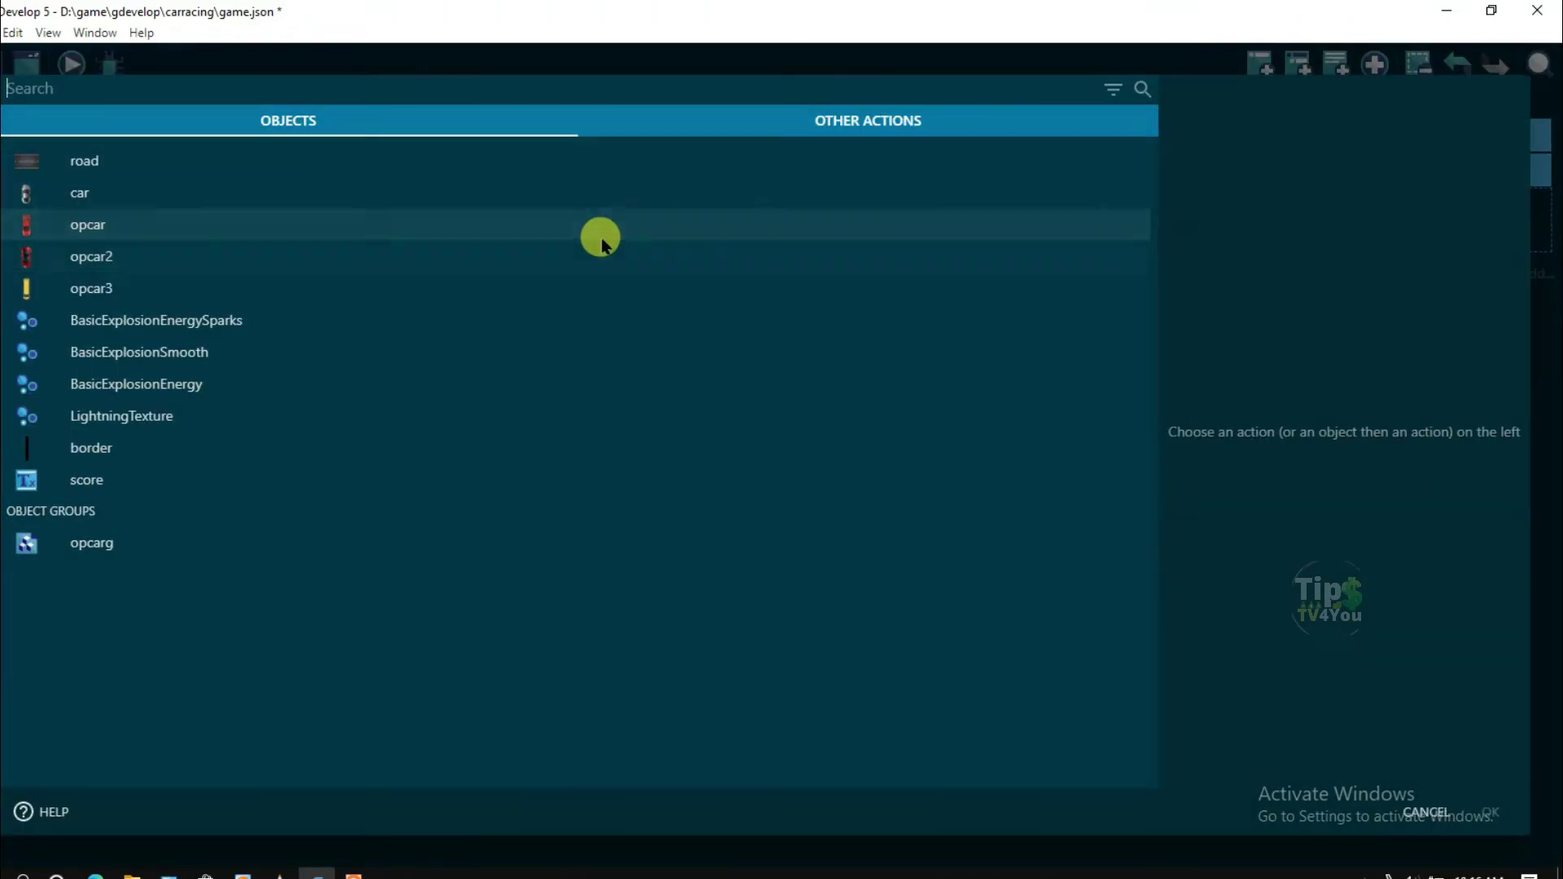
pyautogui.click(82, 482)
pyautogui.click(662, 173)
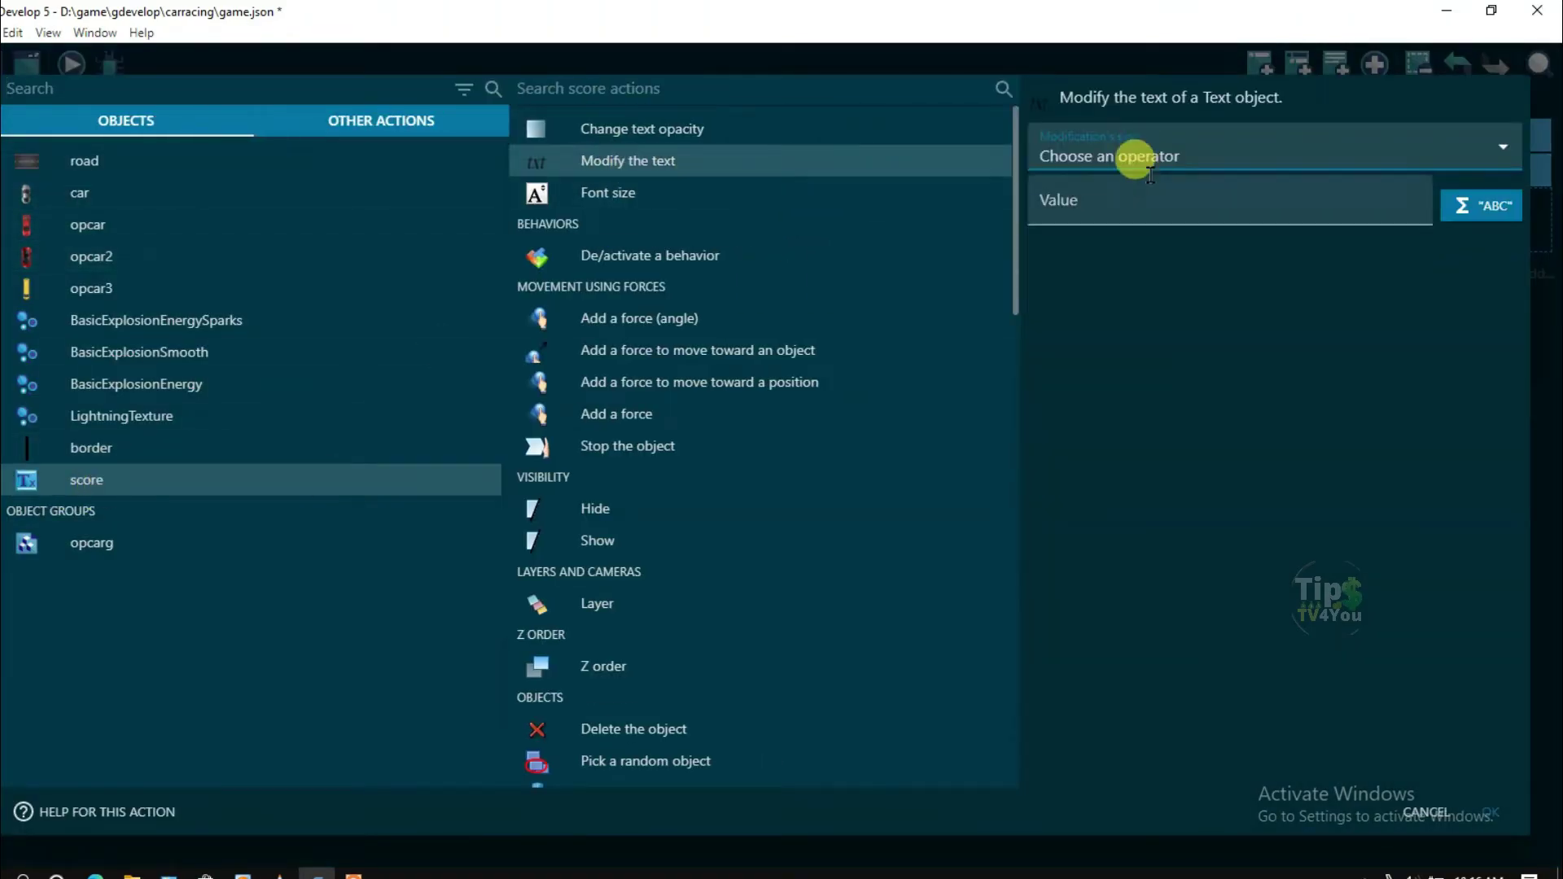
pyautogui.click(1122, 155)
pyautogui.click(1107, 204)
pyautogui.write('"" +')
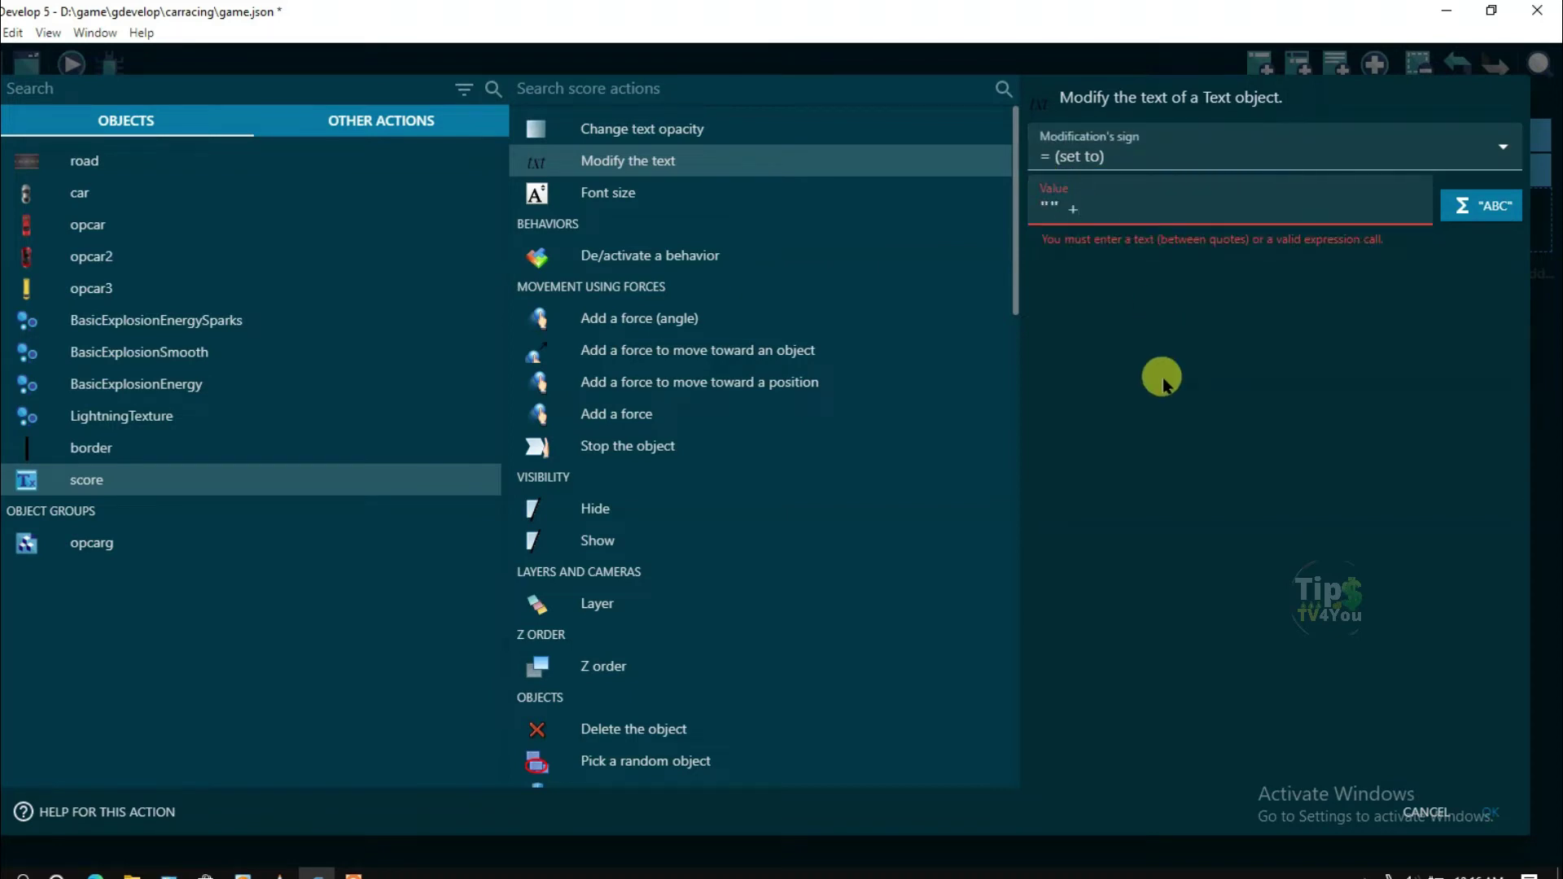
pyautogui.write('tos')
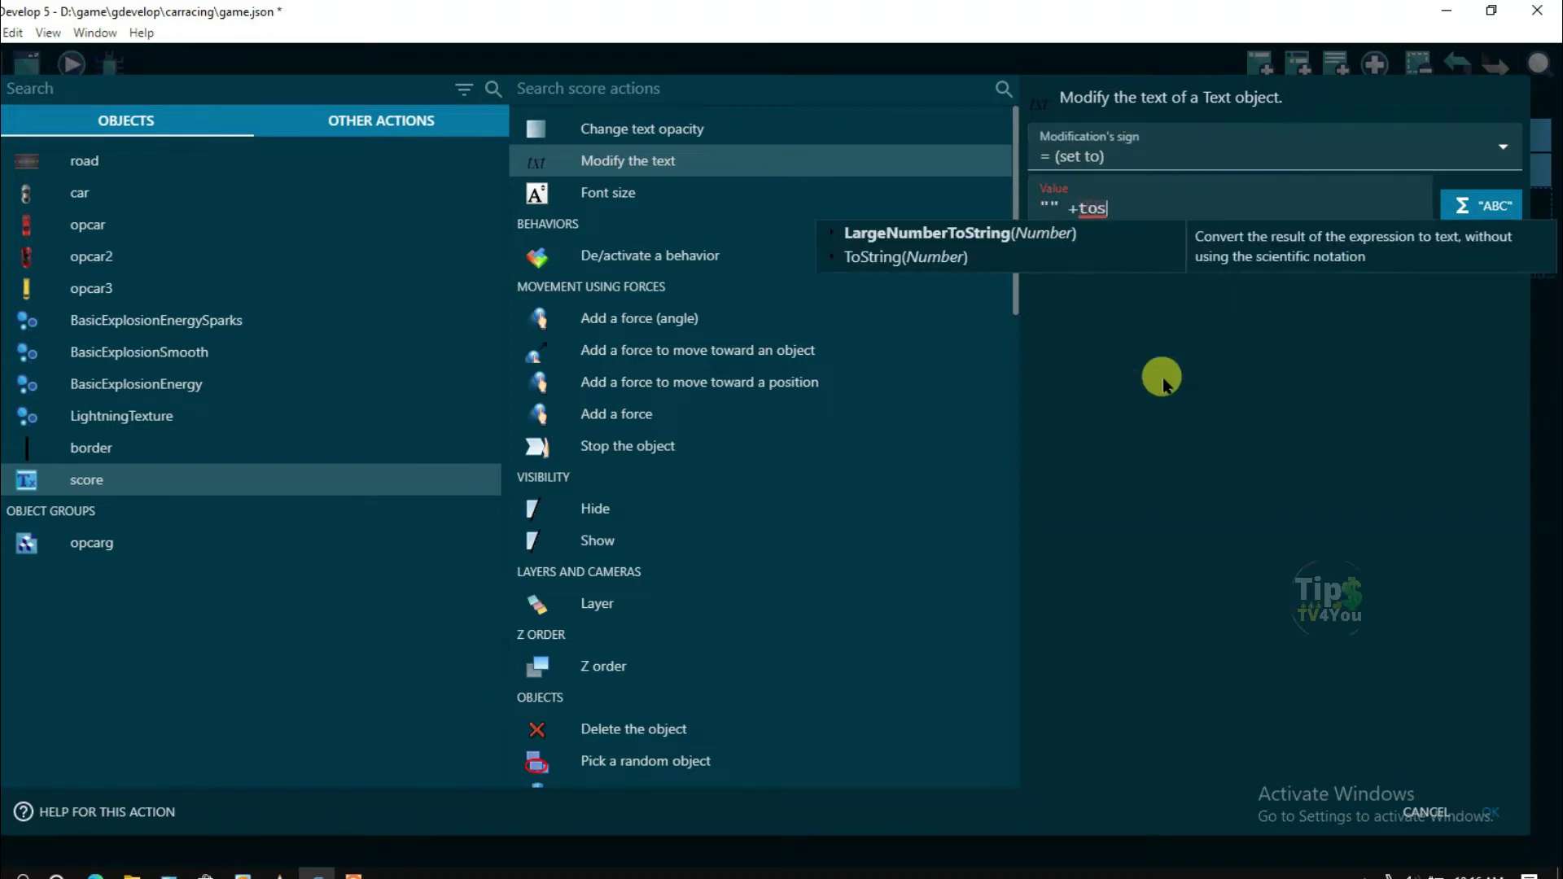
pyautogui.click(865, 259)
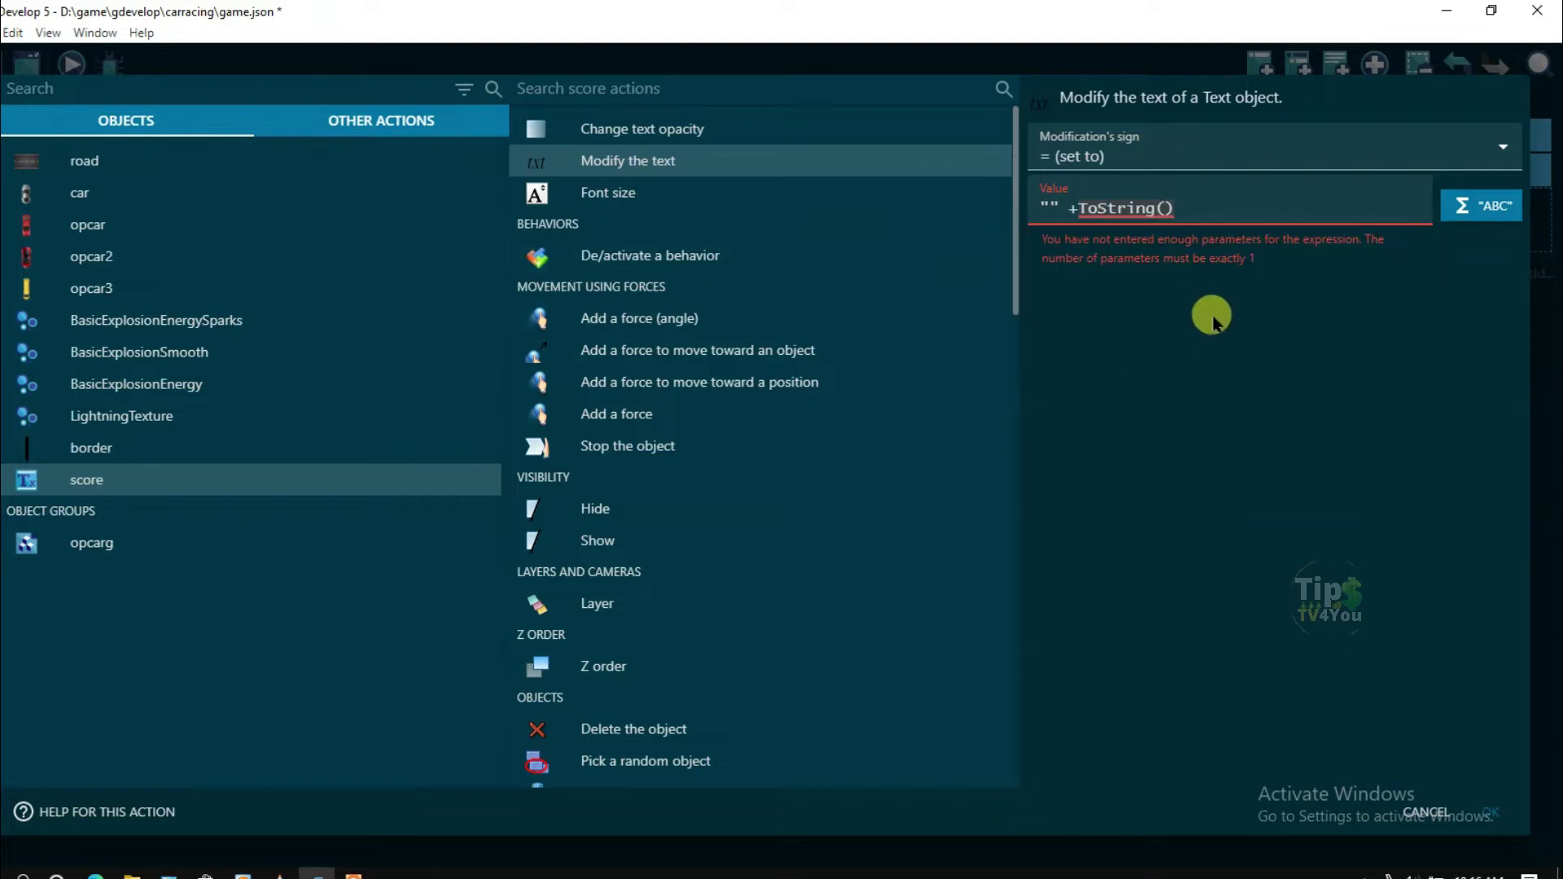
pyautogui.write('var')
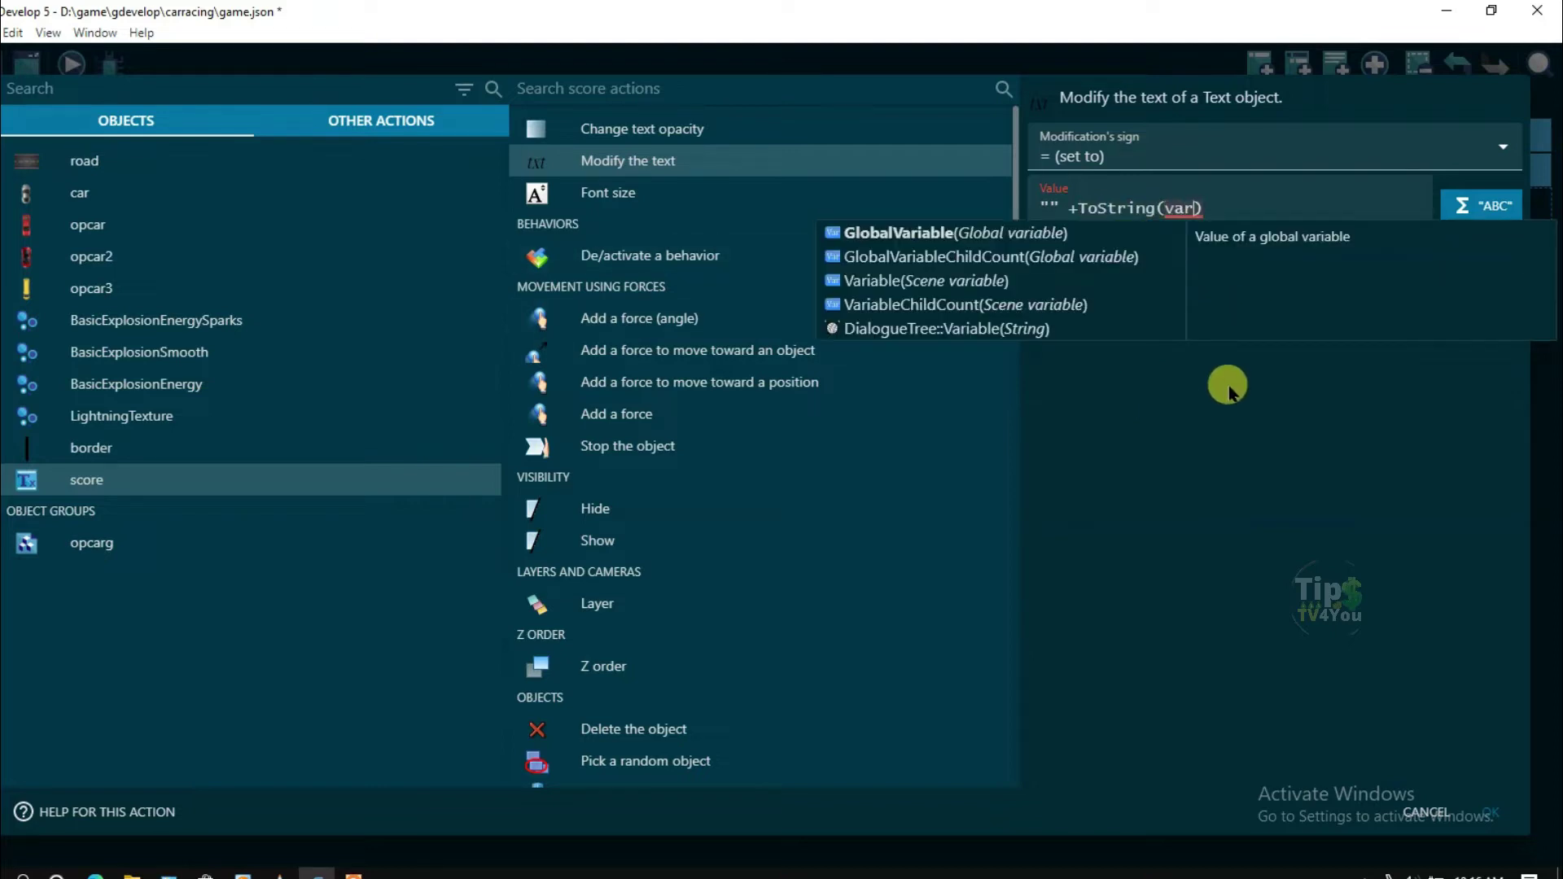
pyautogui.click(904, 285)
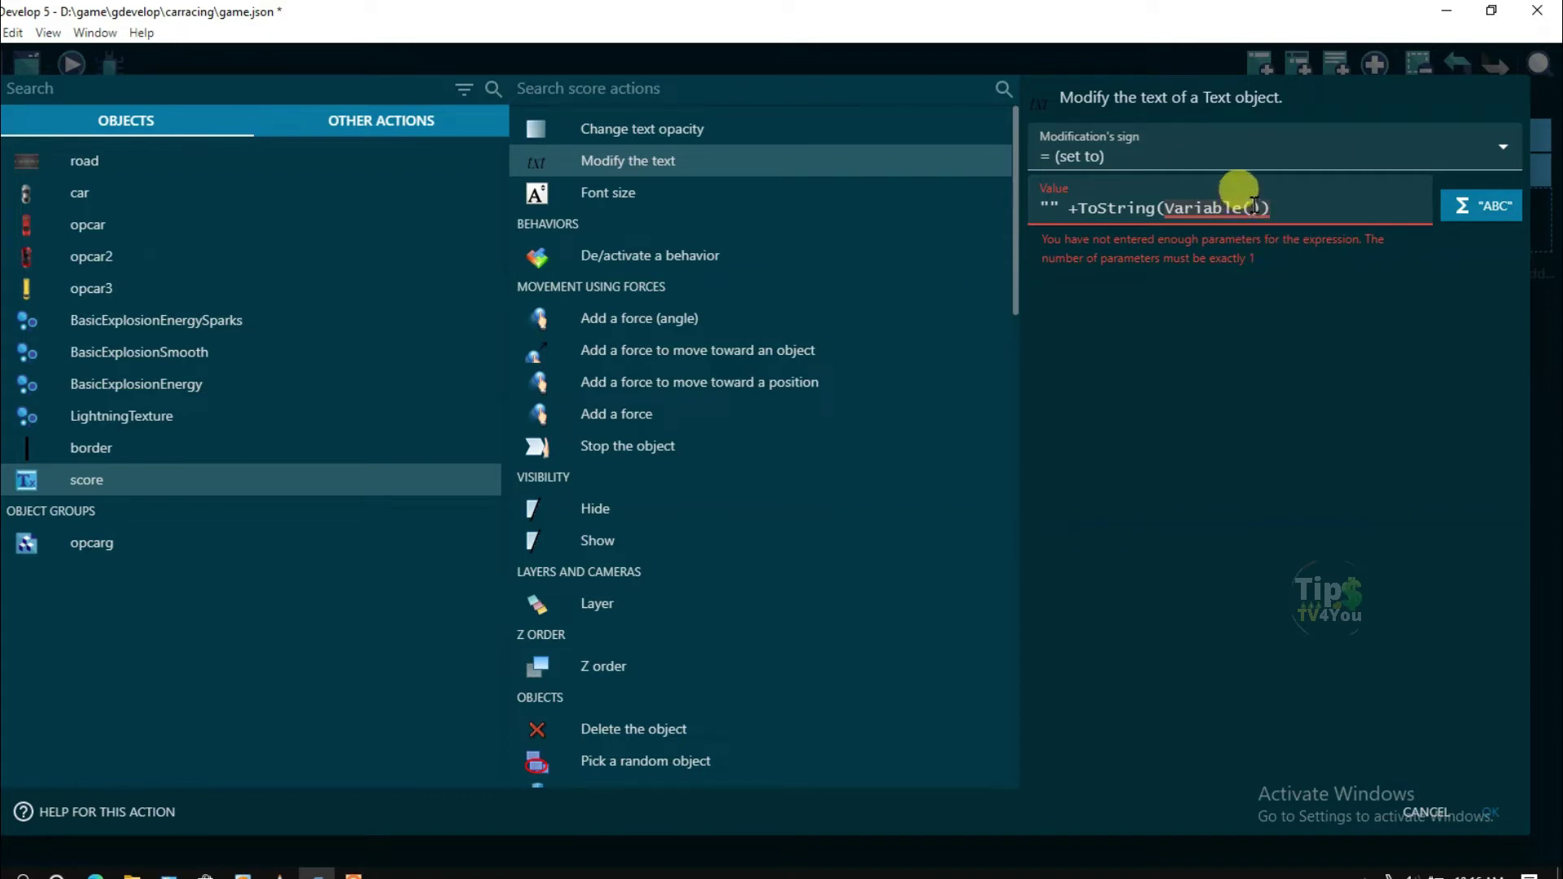
pyautogui.write('Score')
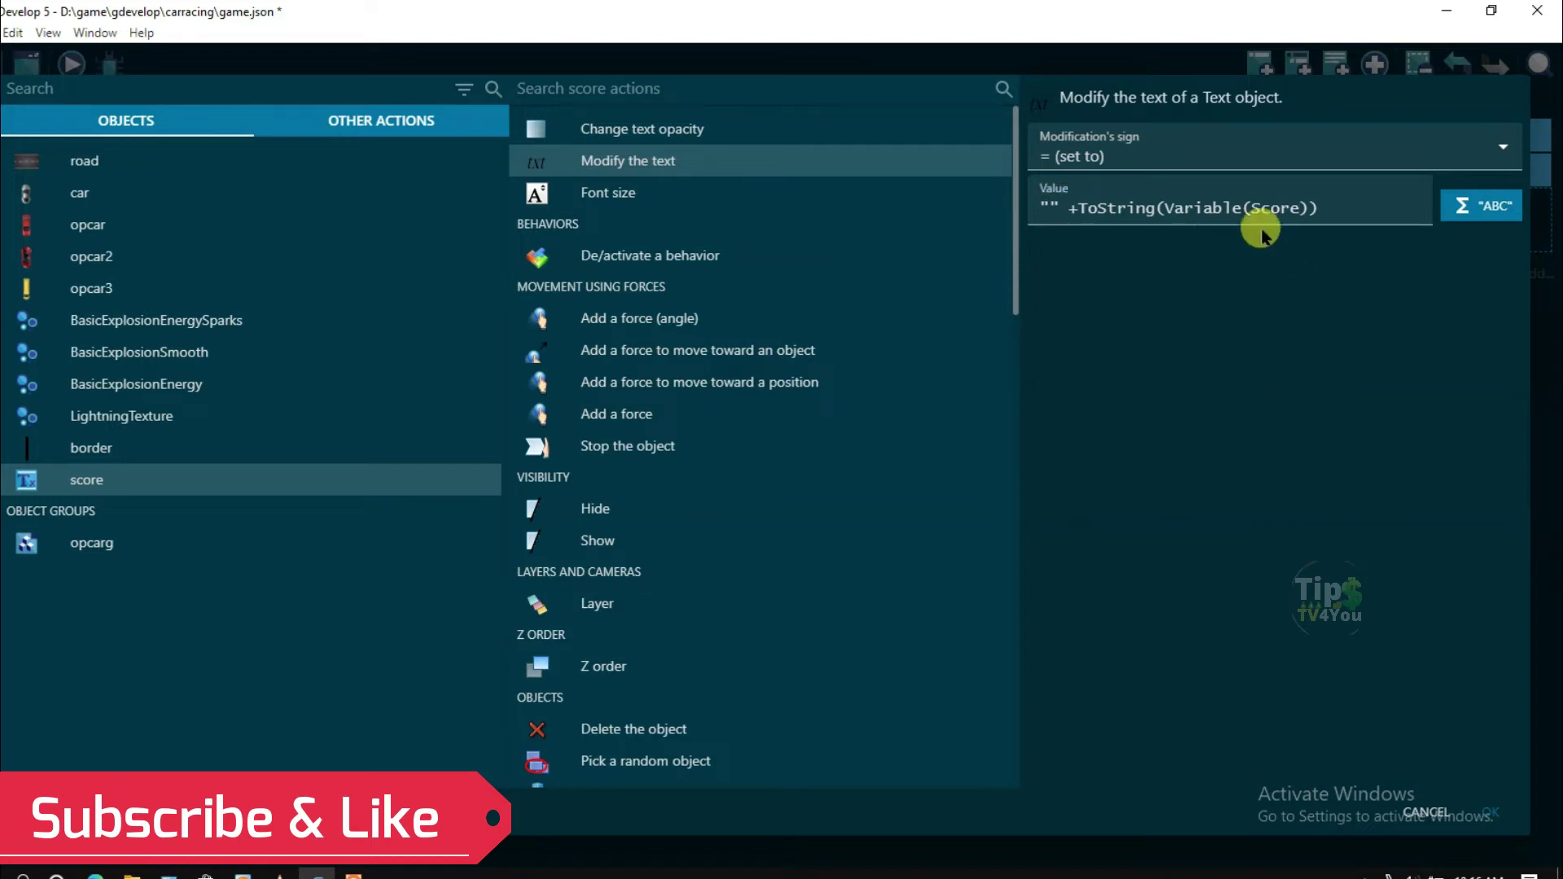
pyautogui.click(1489, 813)
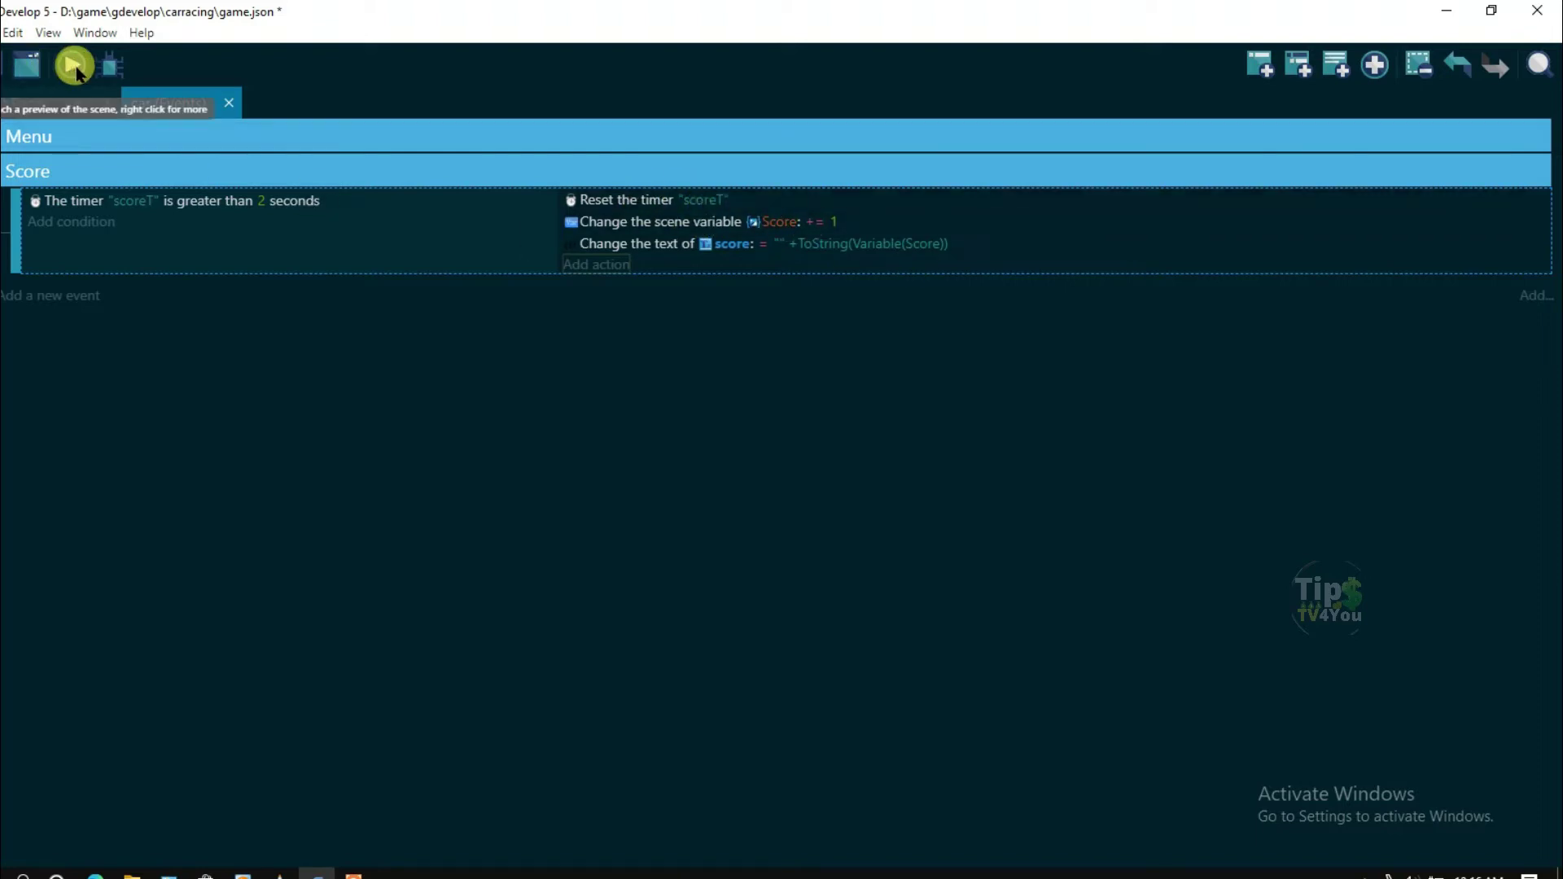
# Preview the game and steer the car left and right with the arrow keys
pyautogui.click(71, 65)
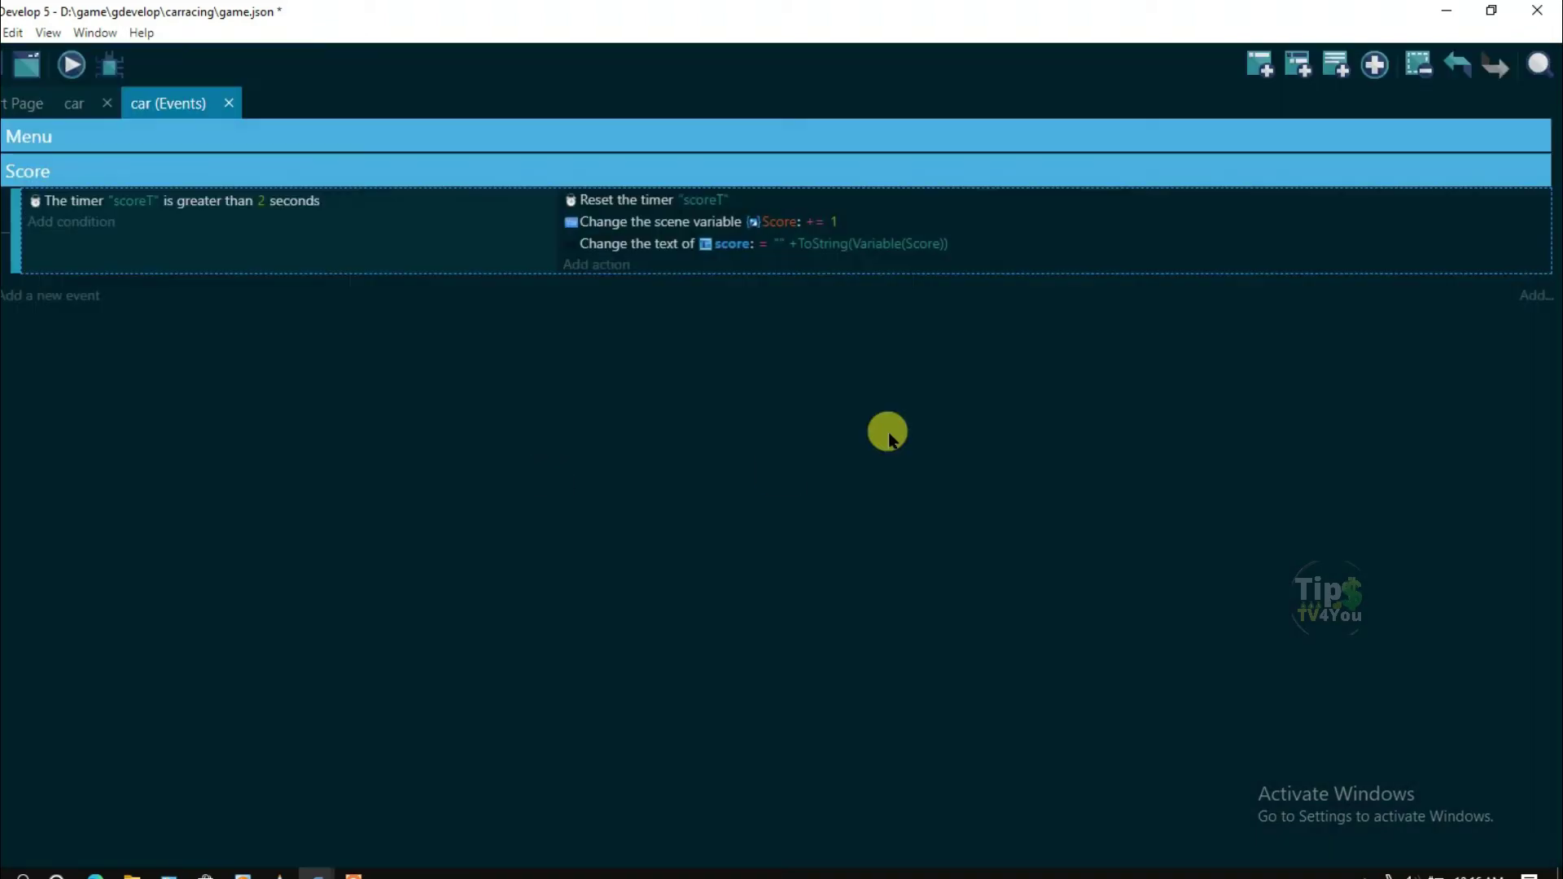
pyautogui.moveTo(334, 857)
pyautogui.click(412, 827)
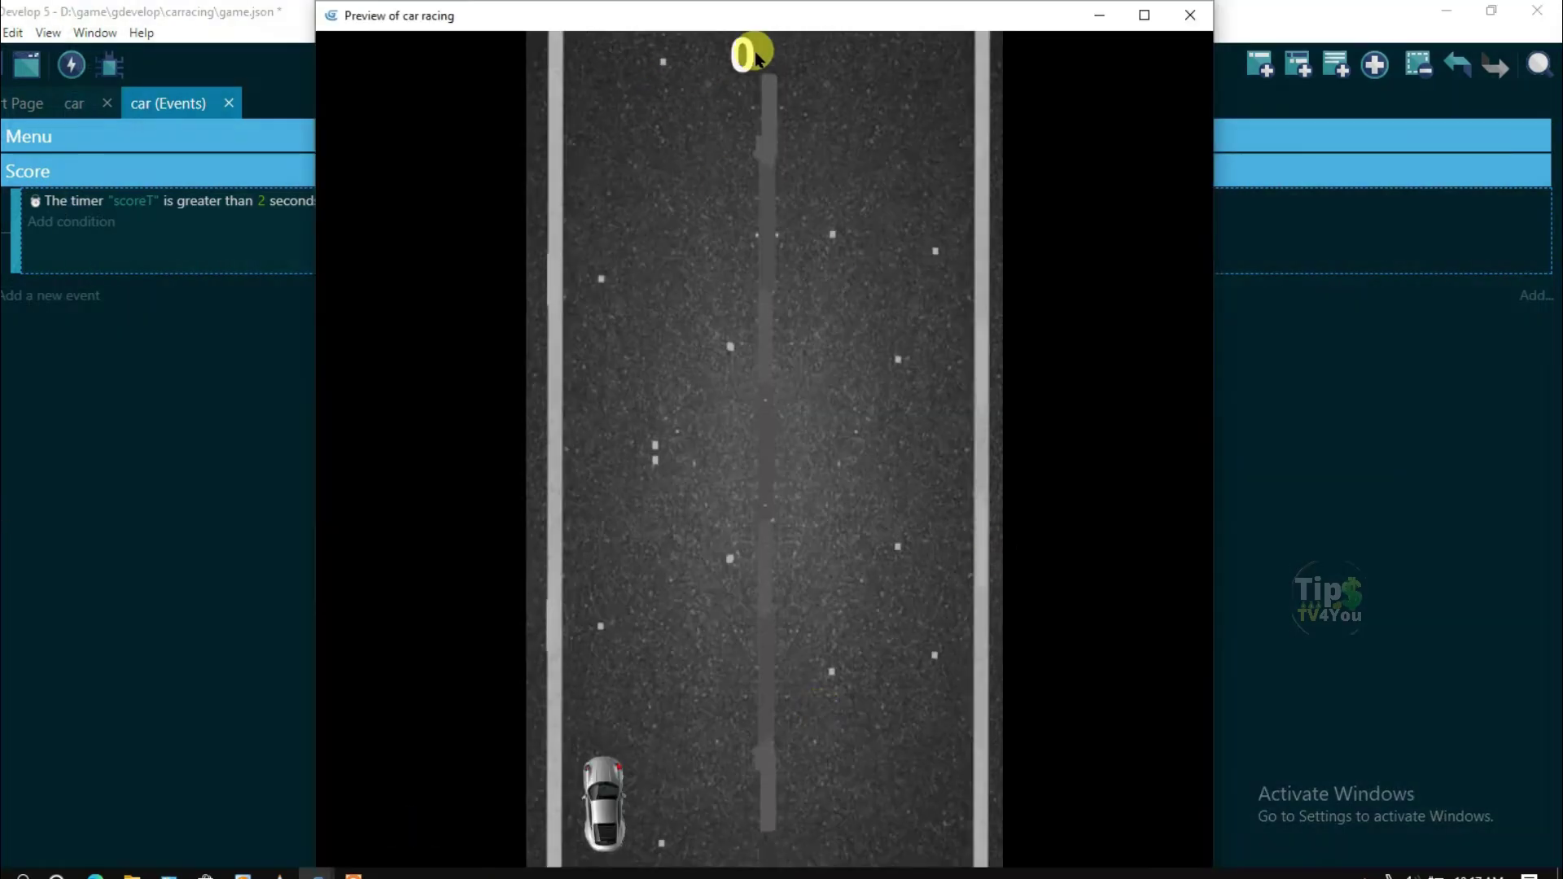
pyautogui.press('Right')
pyautogui.press('Left')
pyautogui.press('Left')
pyautogui.press('Right')
pyautogui.press('Left')
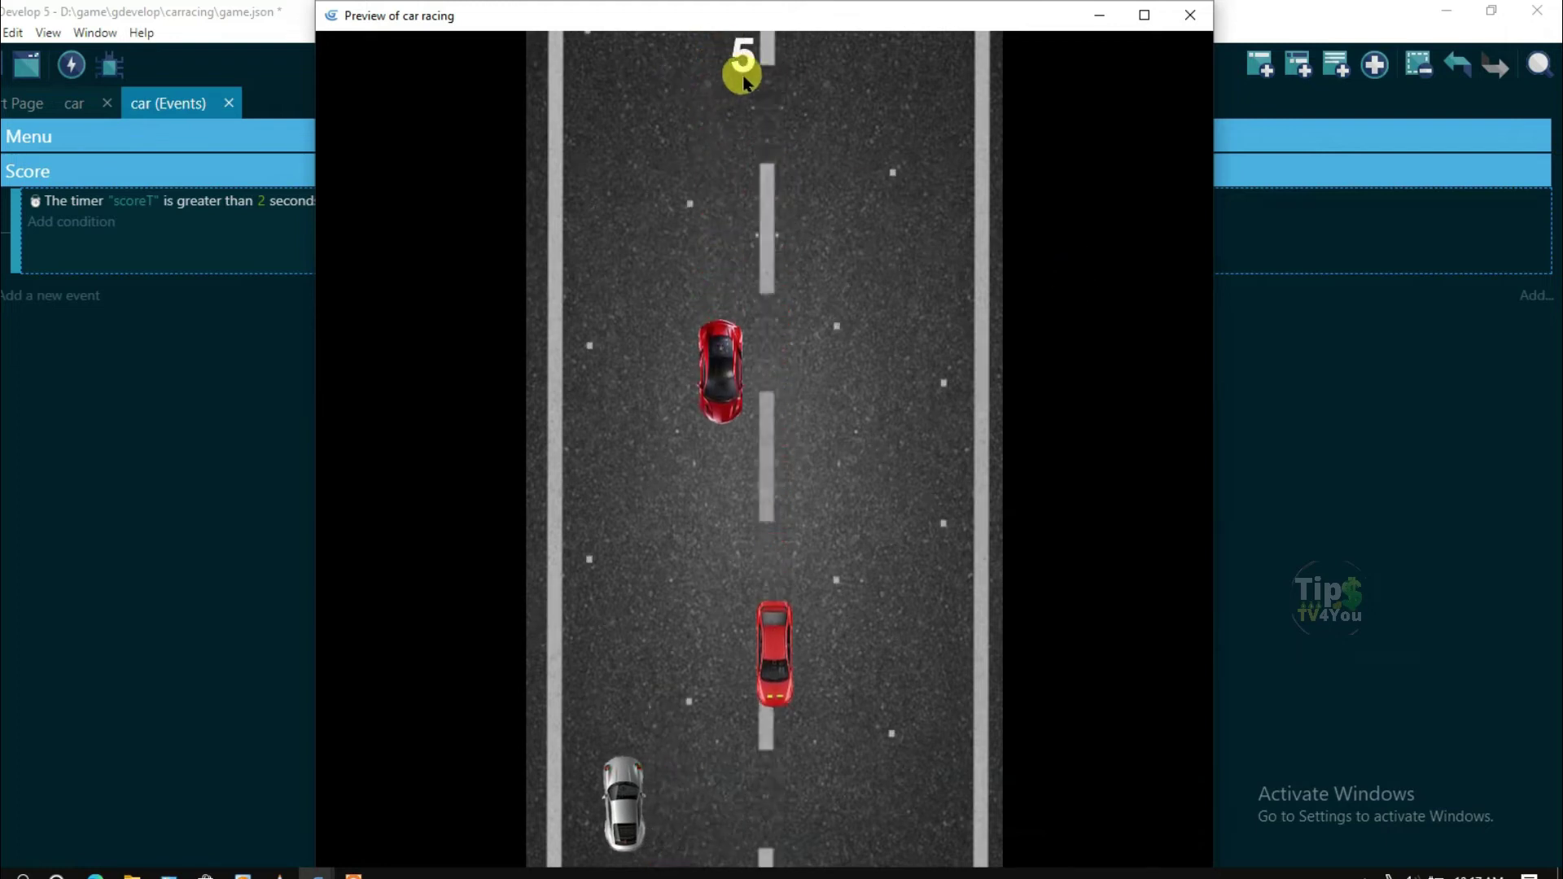
pyautogui.press('Right')
pyautogui.press('Right')
pyautogui.press('Left')
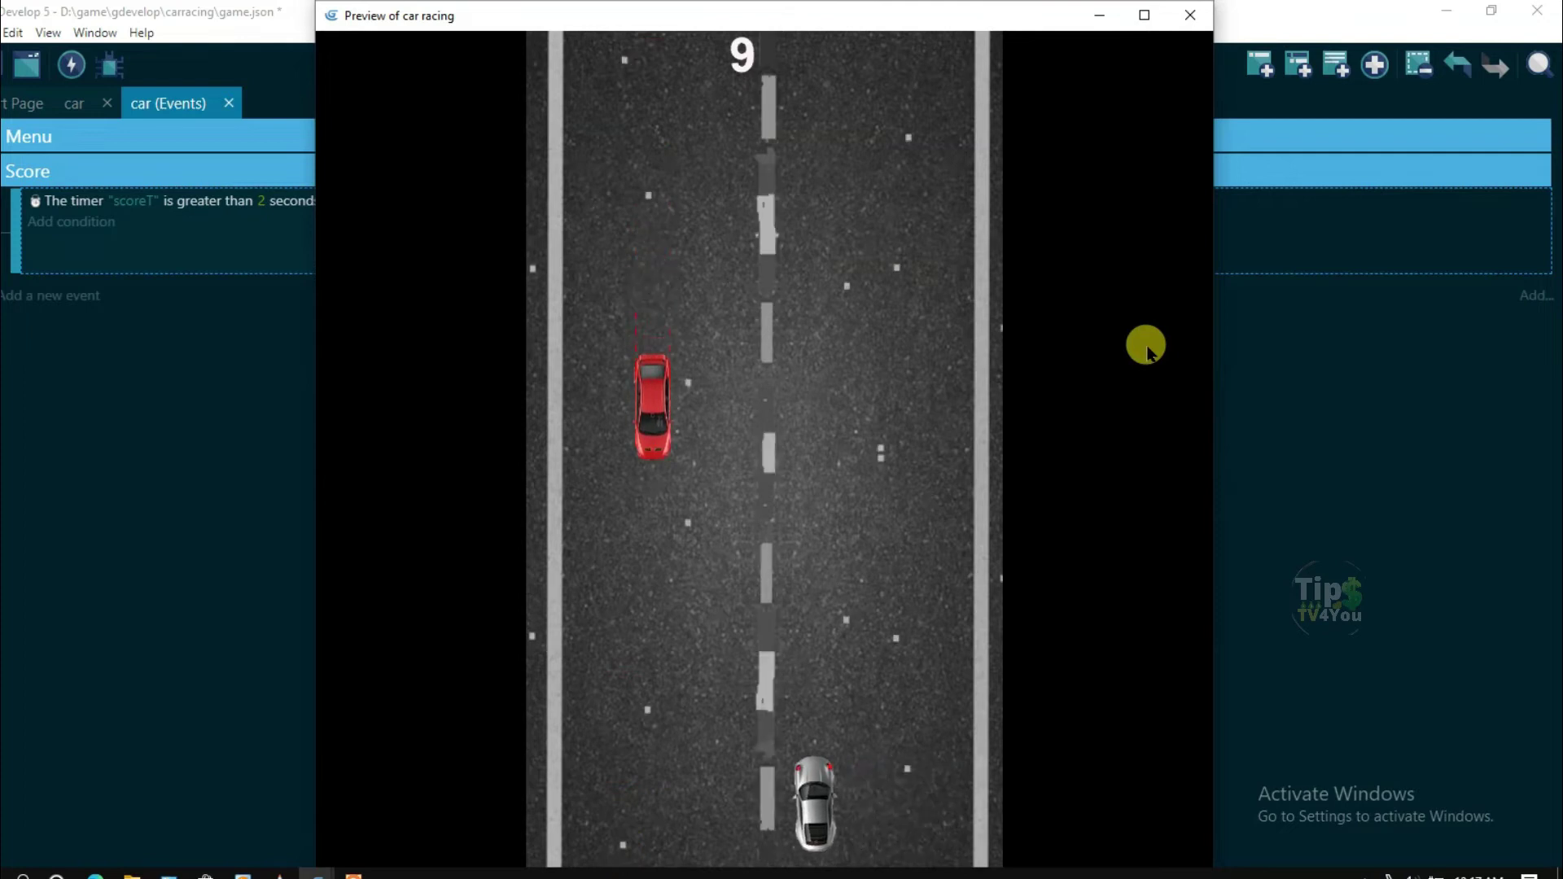
# Keep driving as the score reaches 15, then close the preview and change the timer's 2 to 0.5
pyautogui.press('Right')
pyautogui.press('Left')
pyautogui.press('Right')
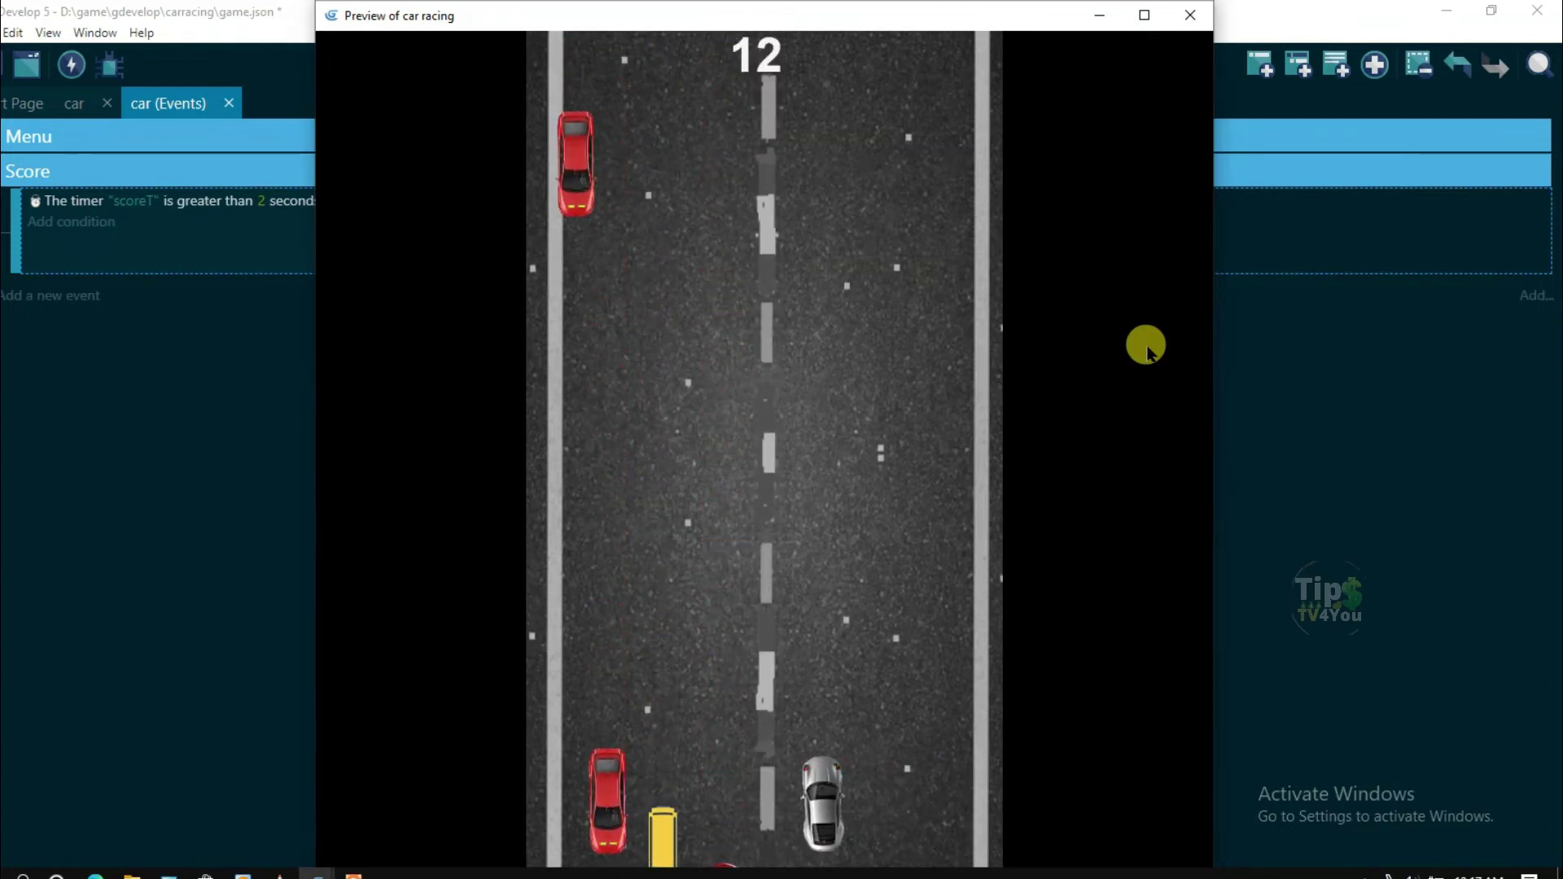
pyautogui.press('Left')
pyautogui.press('Left')
pyautogui.press('Right')
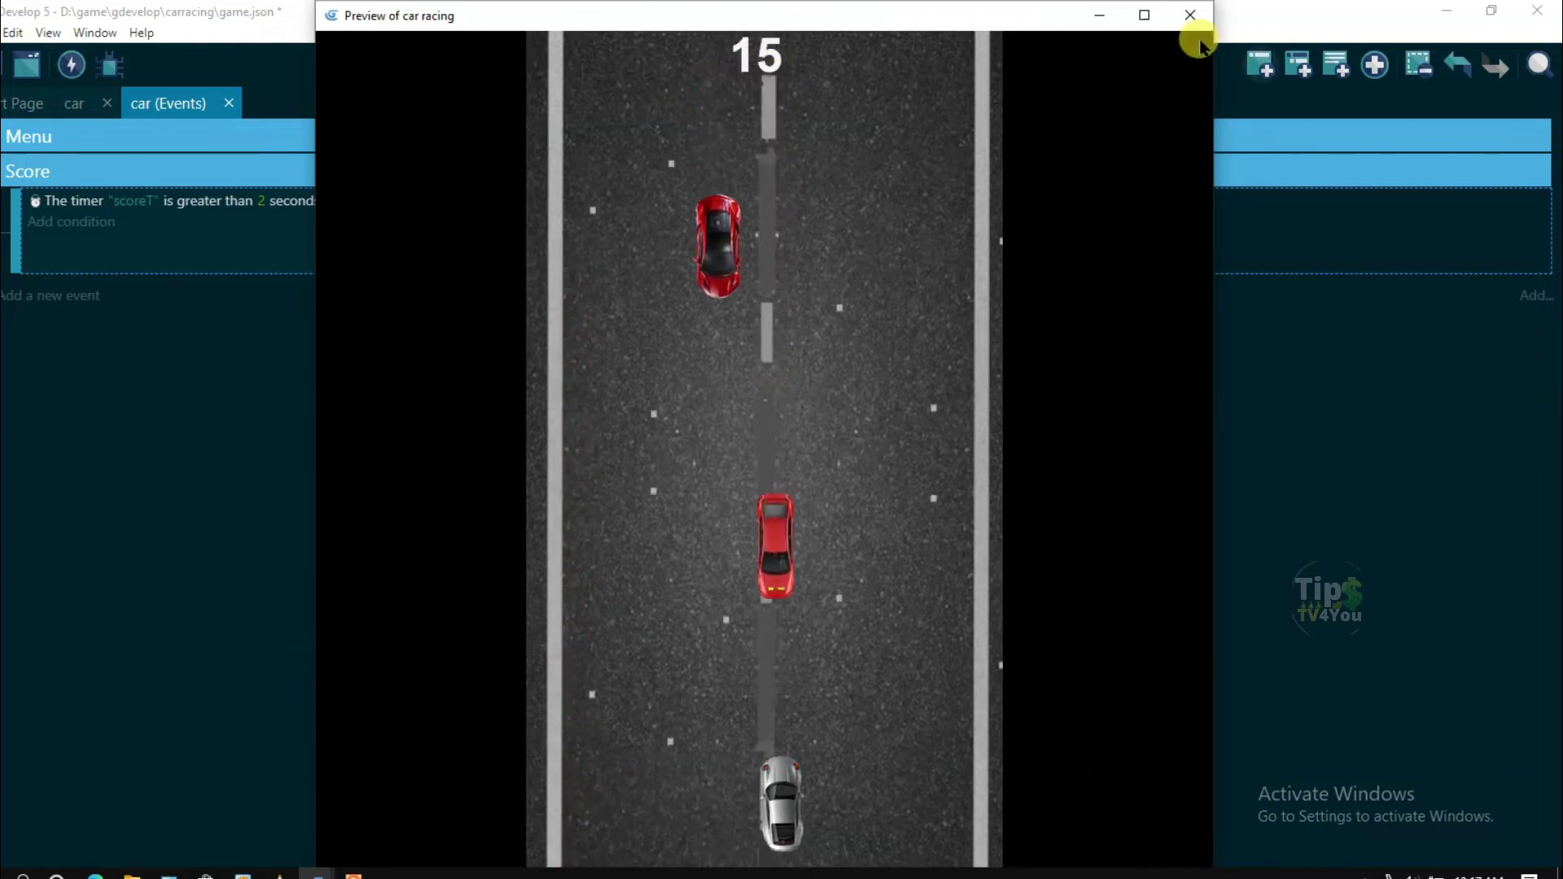
pyautogui.click(1191, 16)
pyautogui.click(262, 207)
pyautogui.write('0.5')
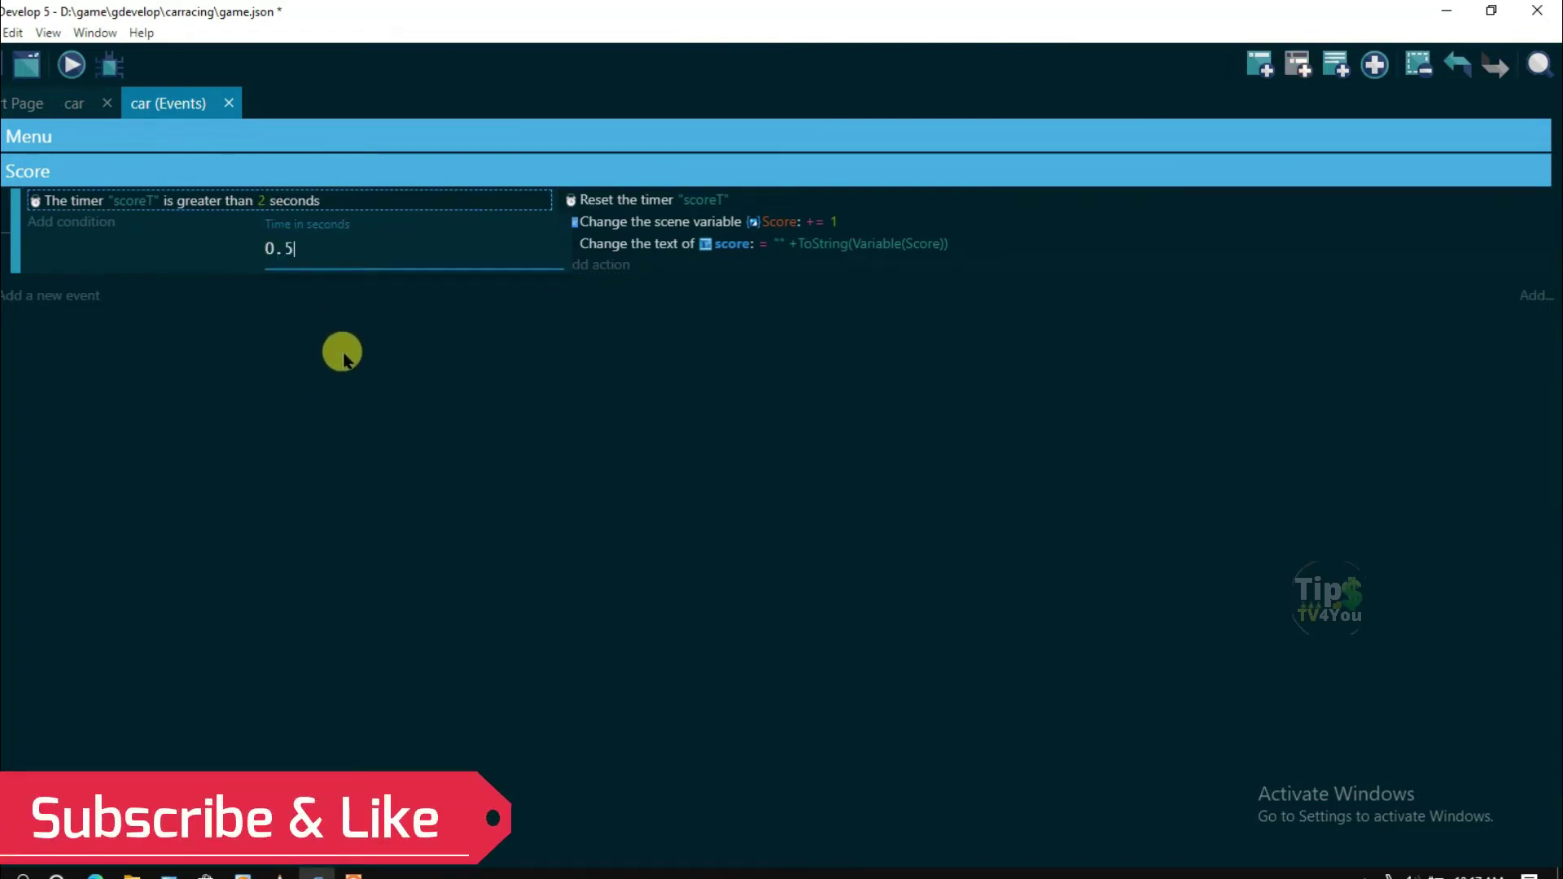
# Set the timer condition to 0.5 seconds and launch a resized preview
pyautogui.click(342, 304)
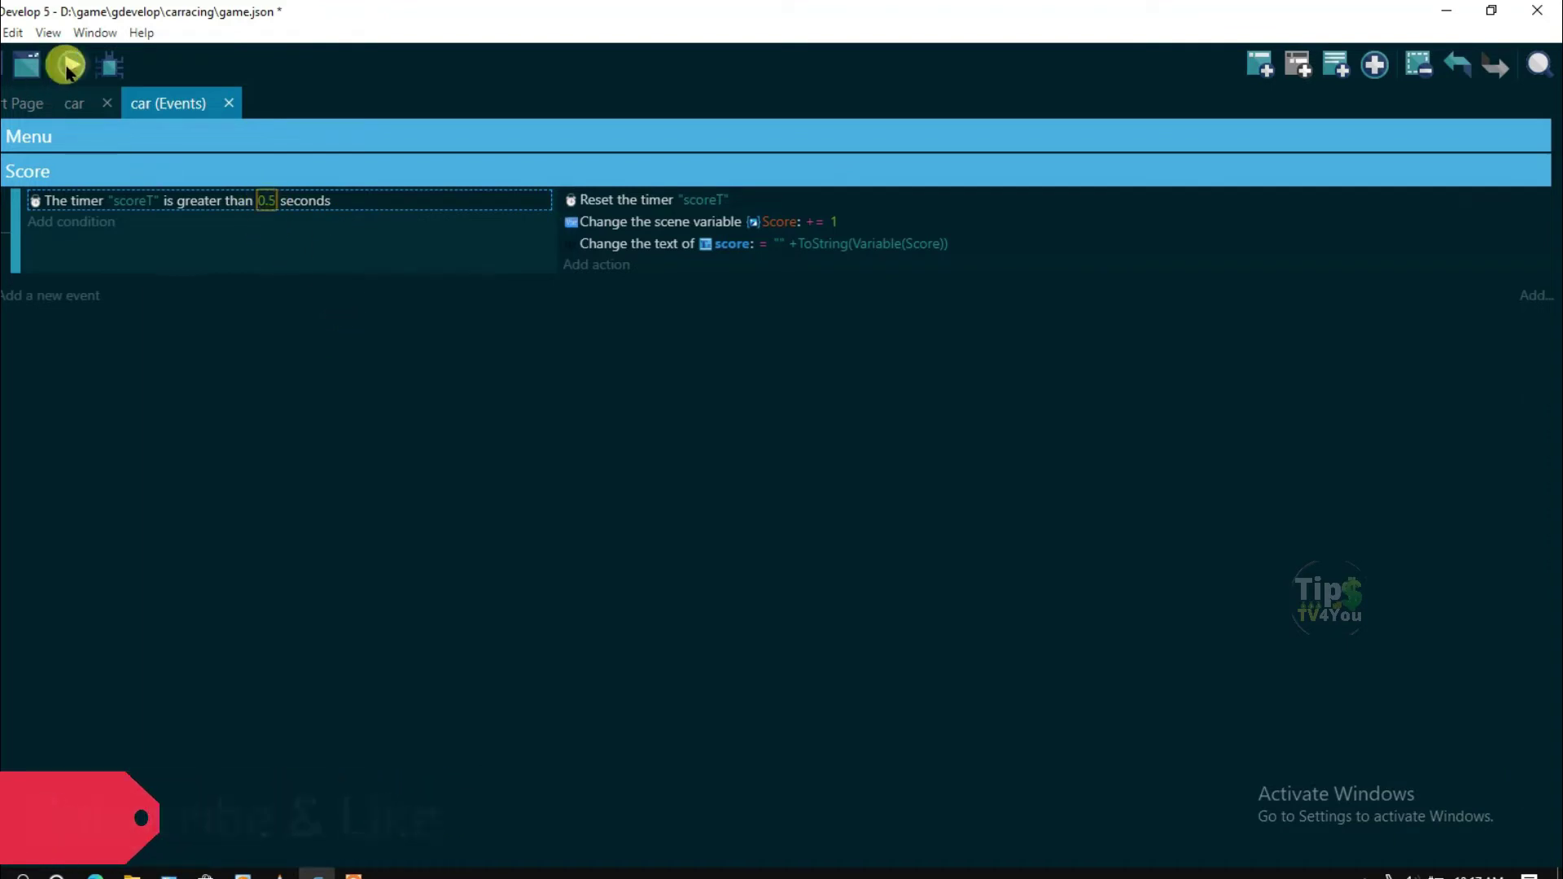
pyautogui.click(68, 63)
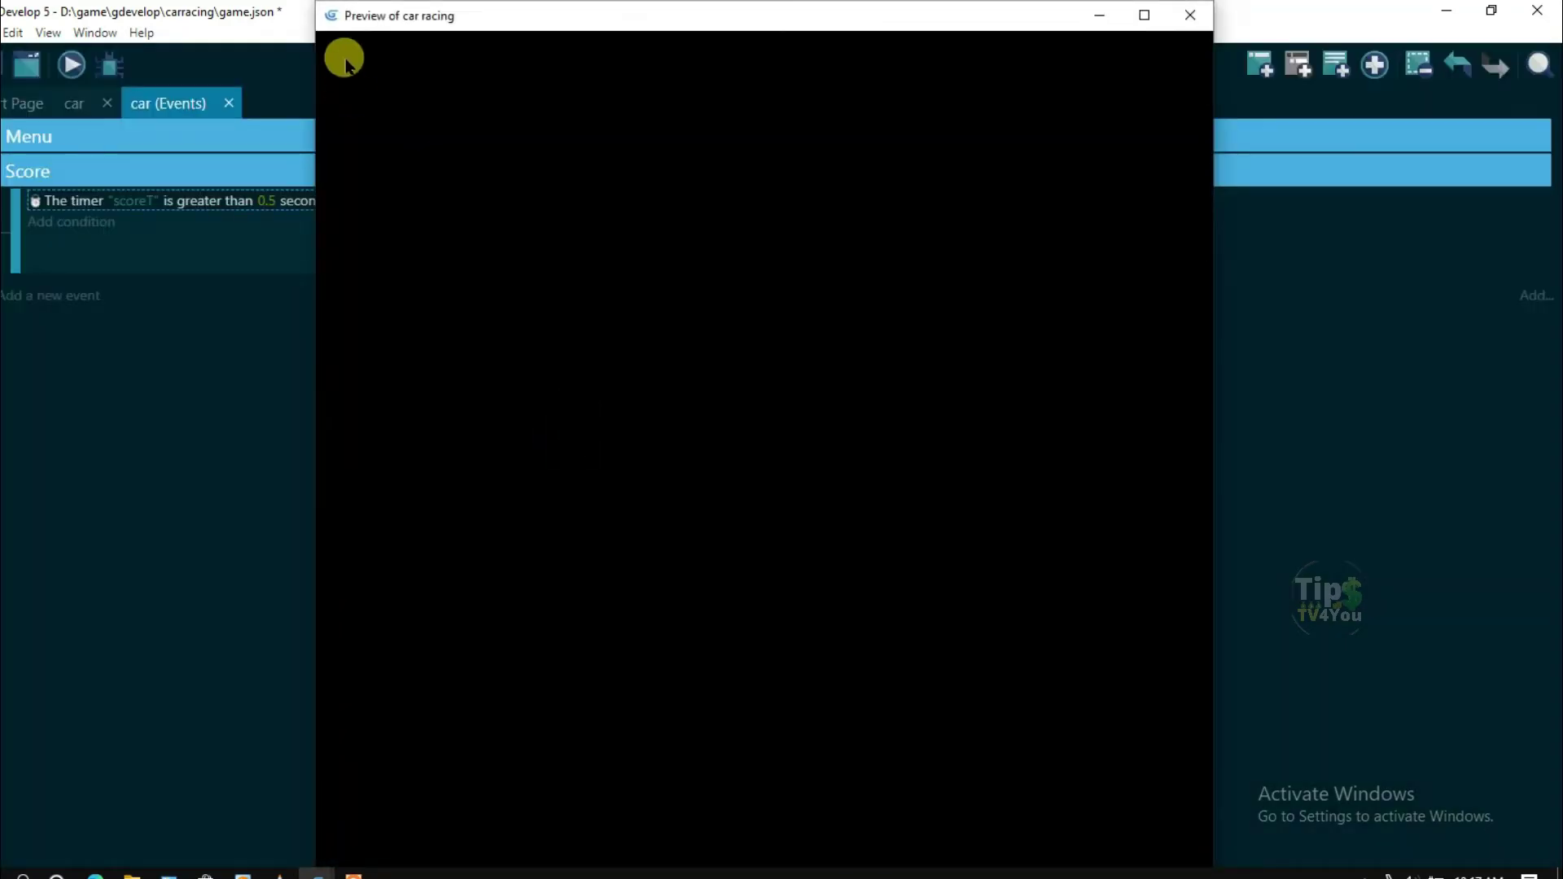
pyautogui.moveTo(321, 10); pyautogui.dragTo(538, 57)
pyautogui.moveTo(888, 74); pyautogui.dragTo(766, 57)
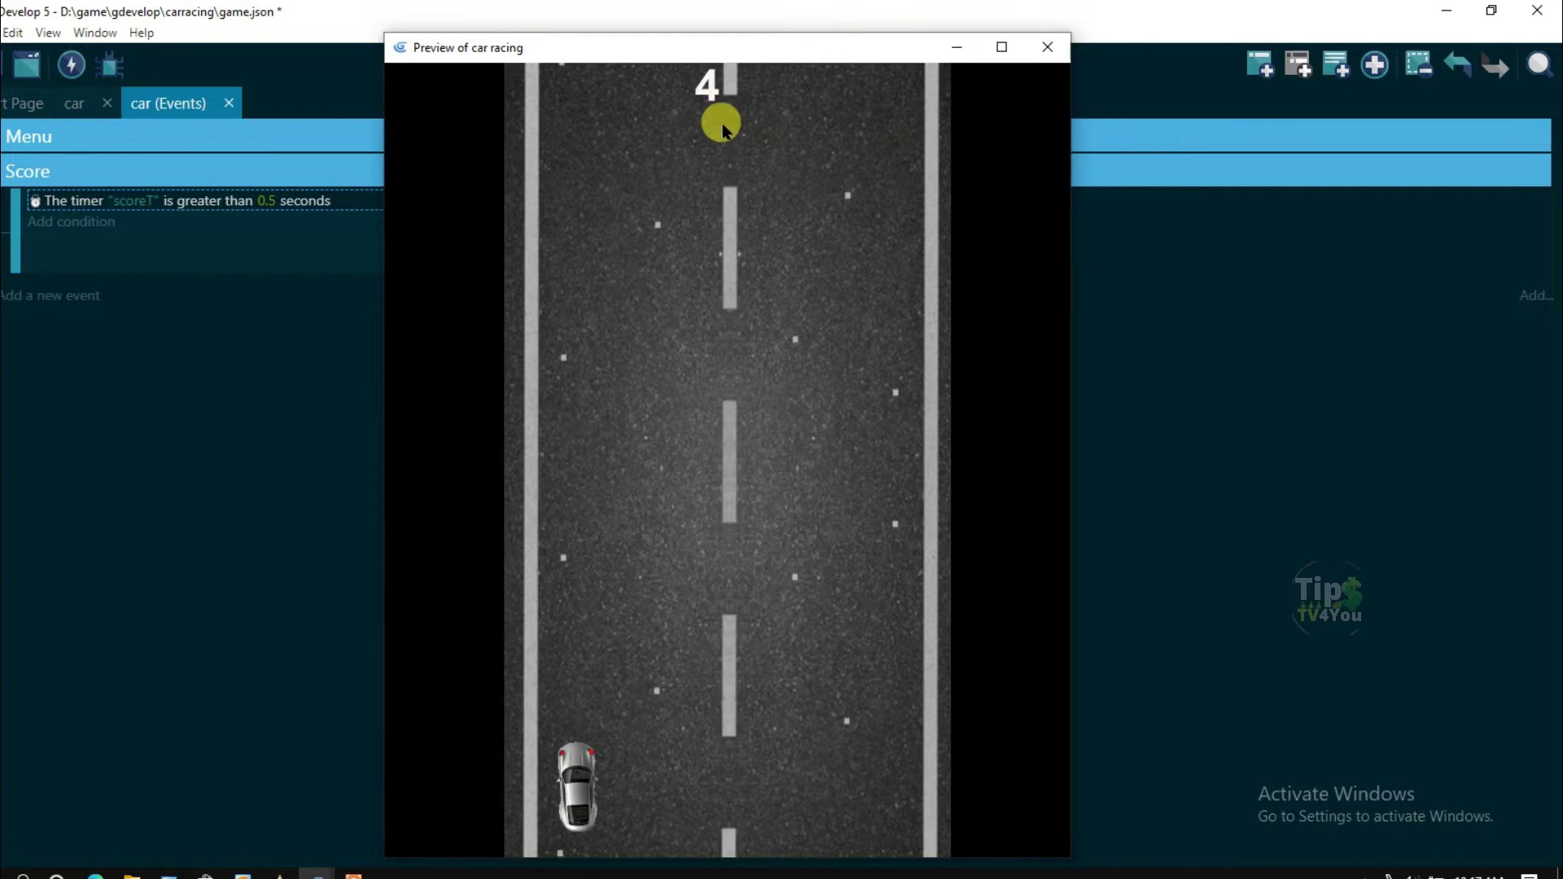
# Drive the car with the arrow keys while the score climbs to 30, then close the preview
pyautogui.press('Right')
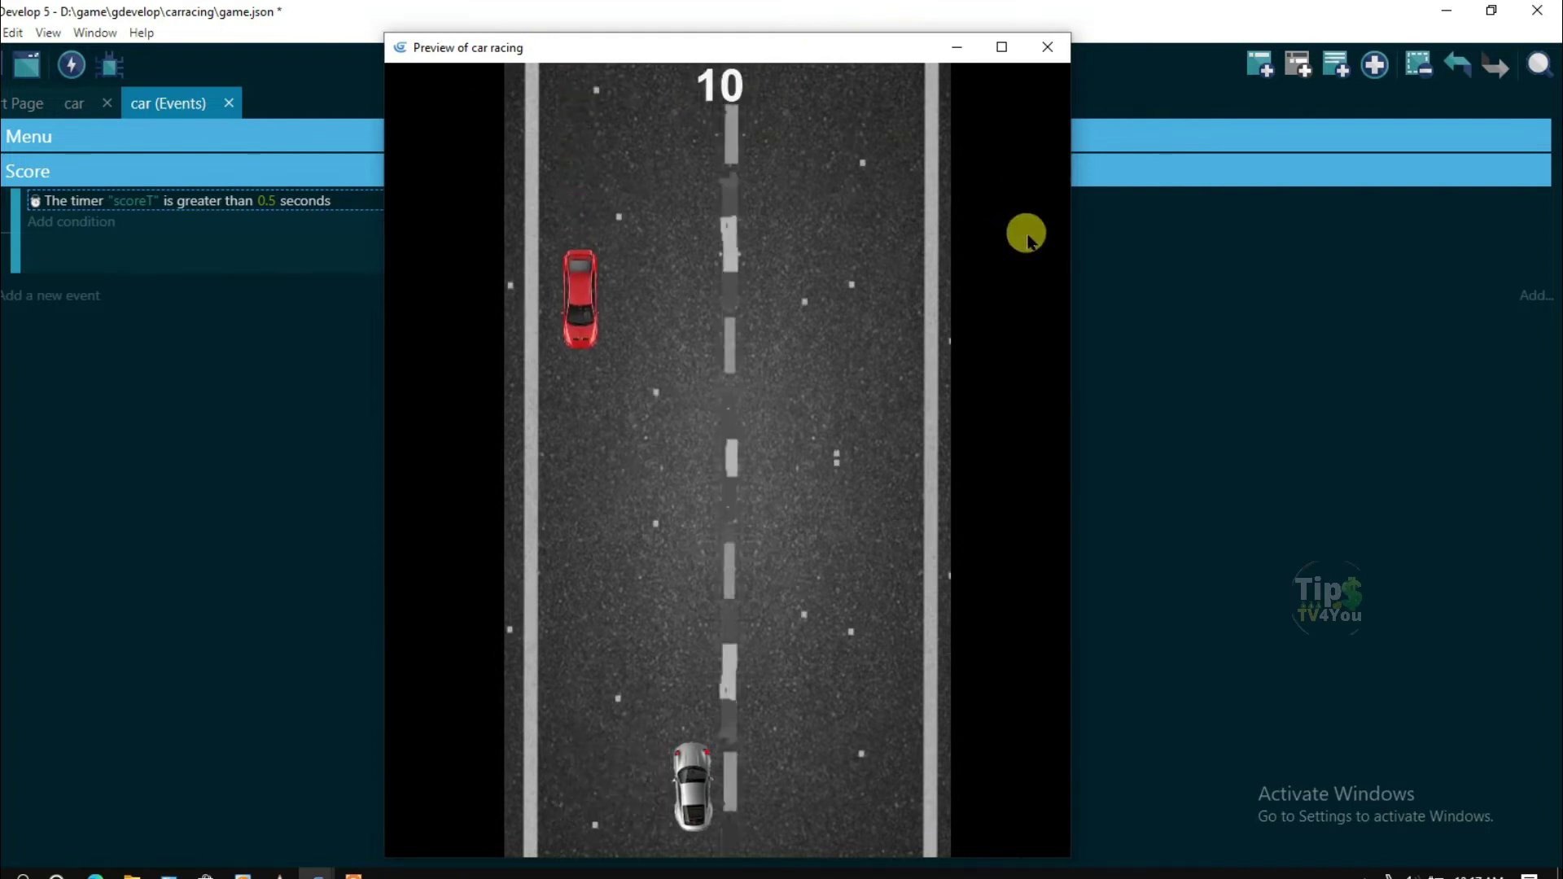
pyautogui.press('Left')
pyautogui.press('Right')
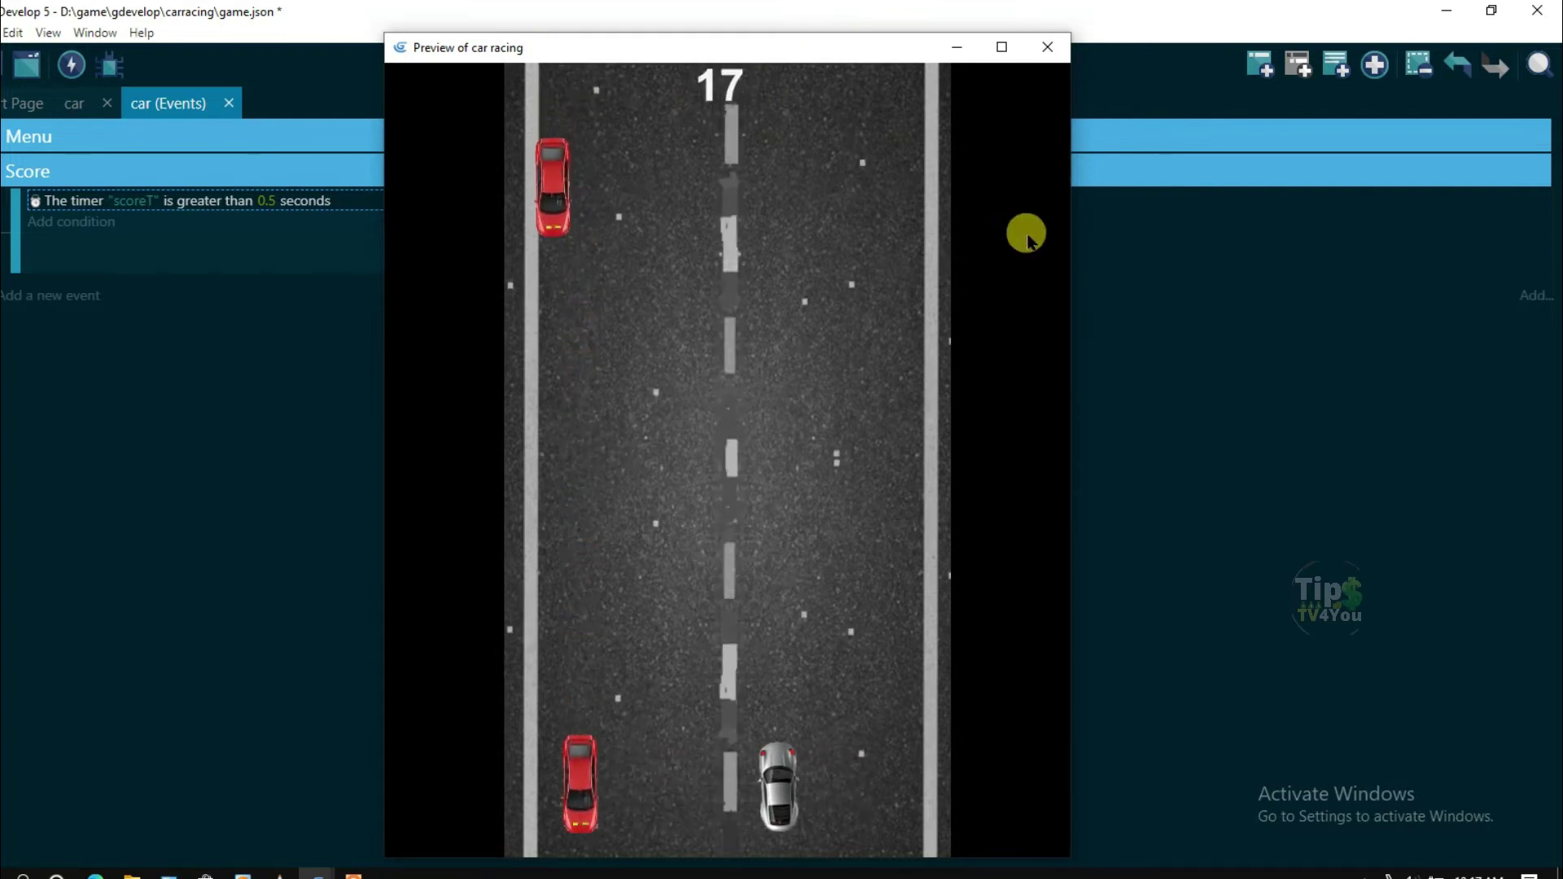
pyautogui.press('Left')
pyautogui.press('Right')
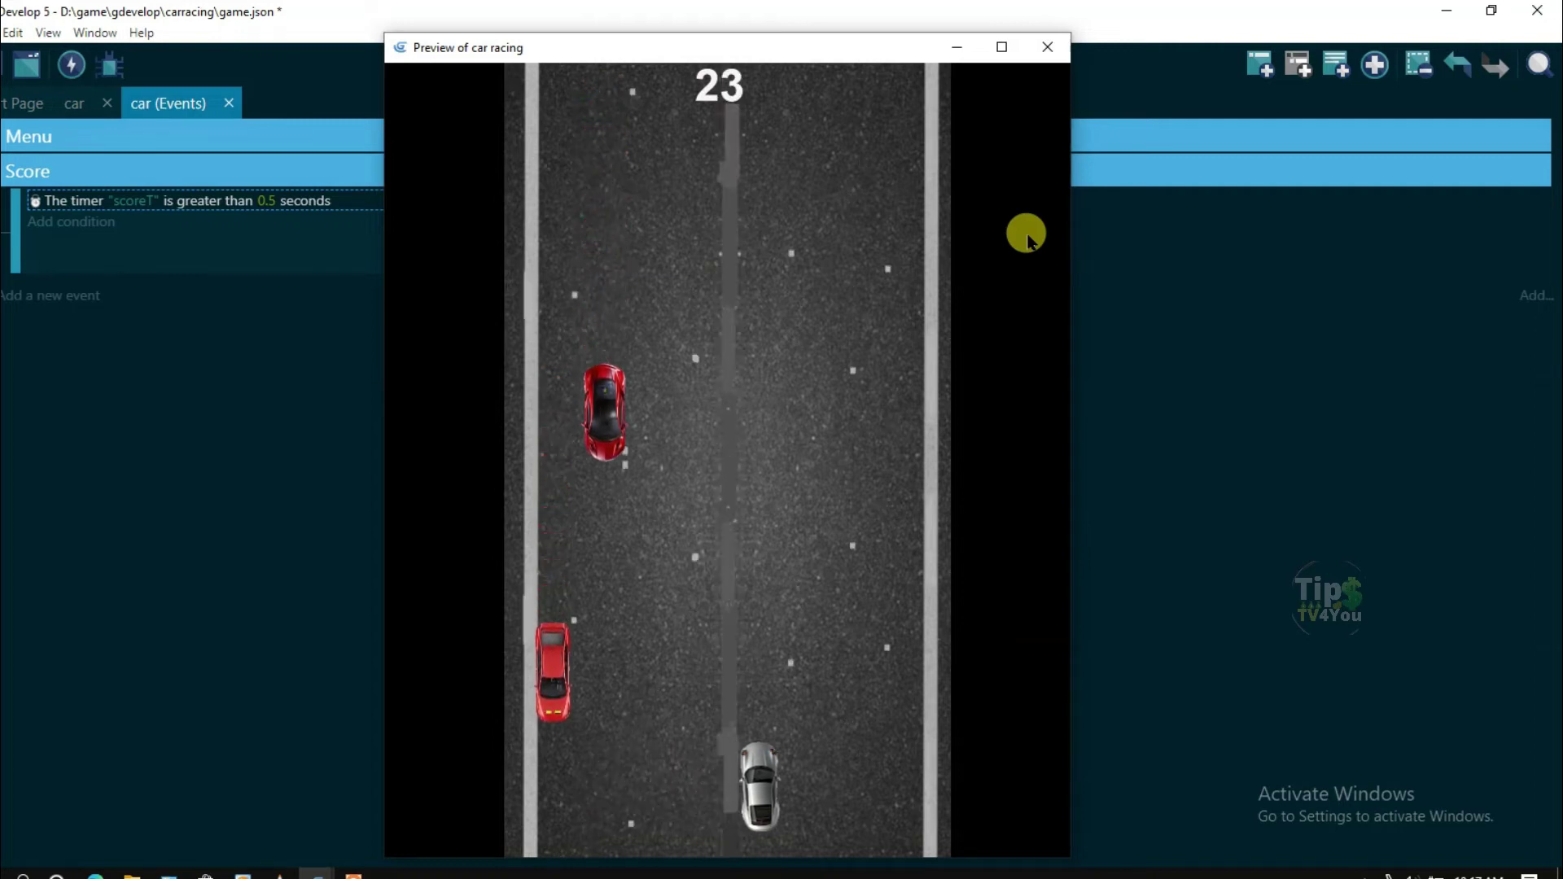
pyautogui.press('Left')
pyautogui.press('Right')
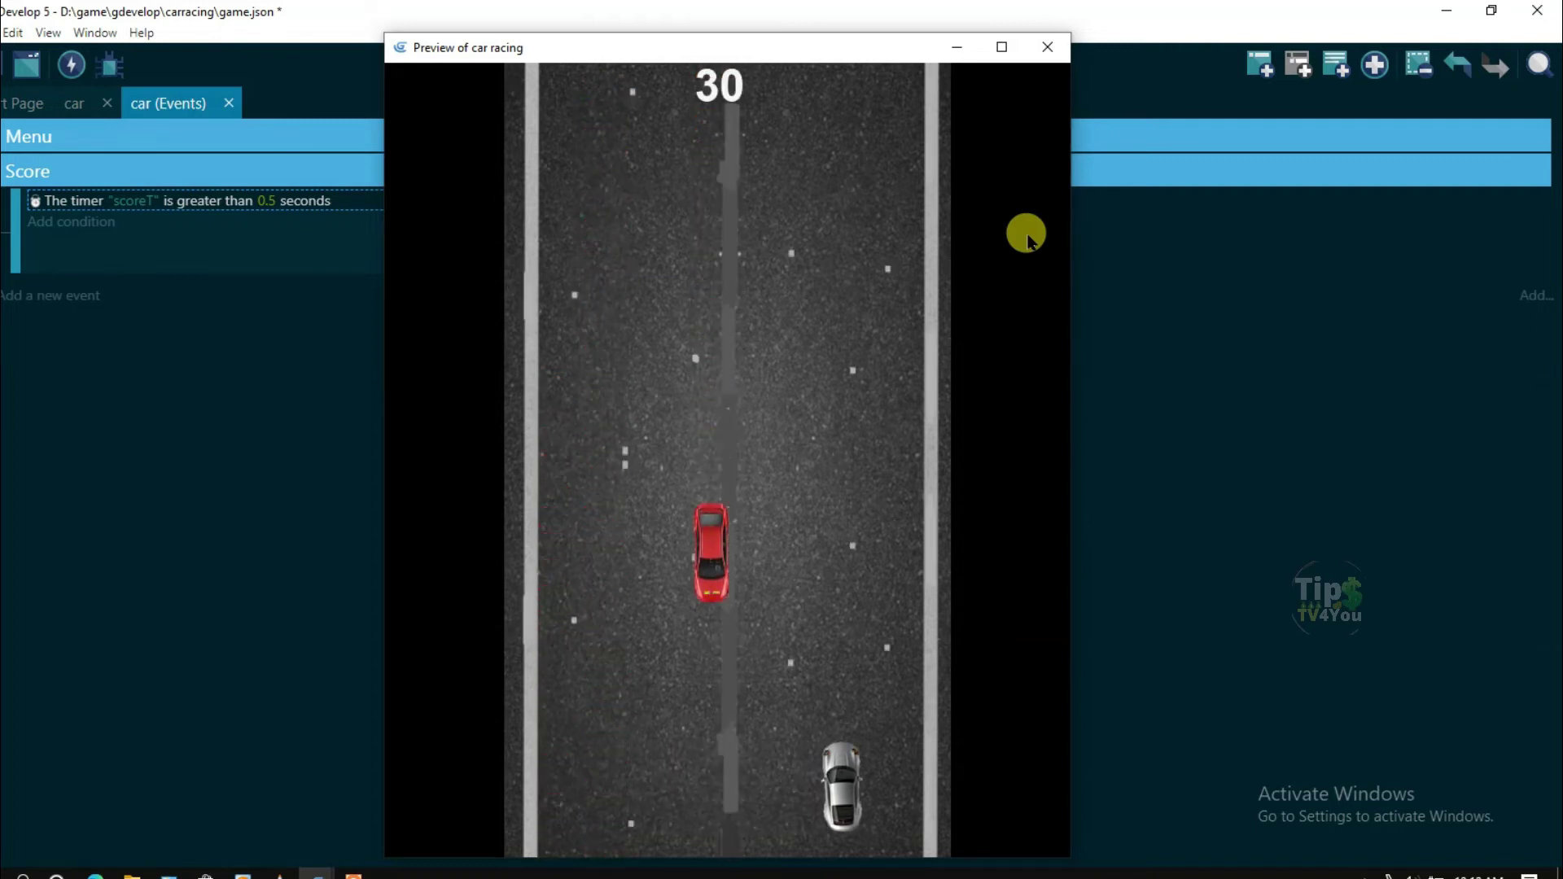
pyautogui.click(1048, 46)
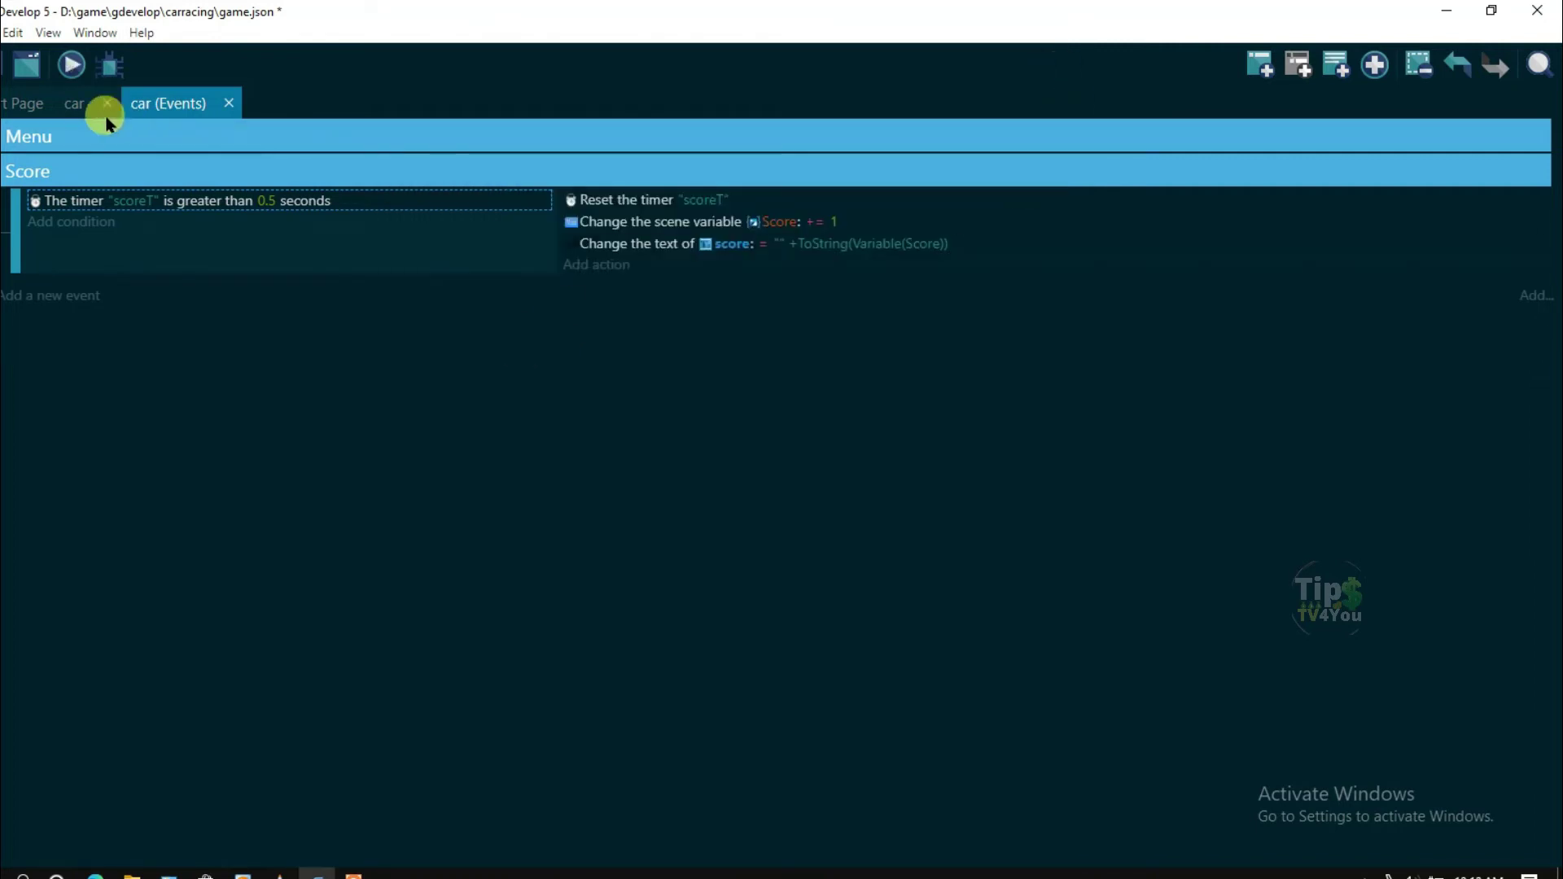
# Return to the car scene and start adding a new Text object
pyautogui.click(71, 115)
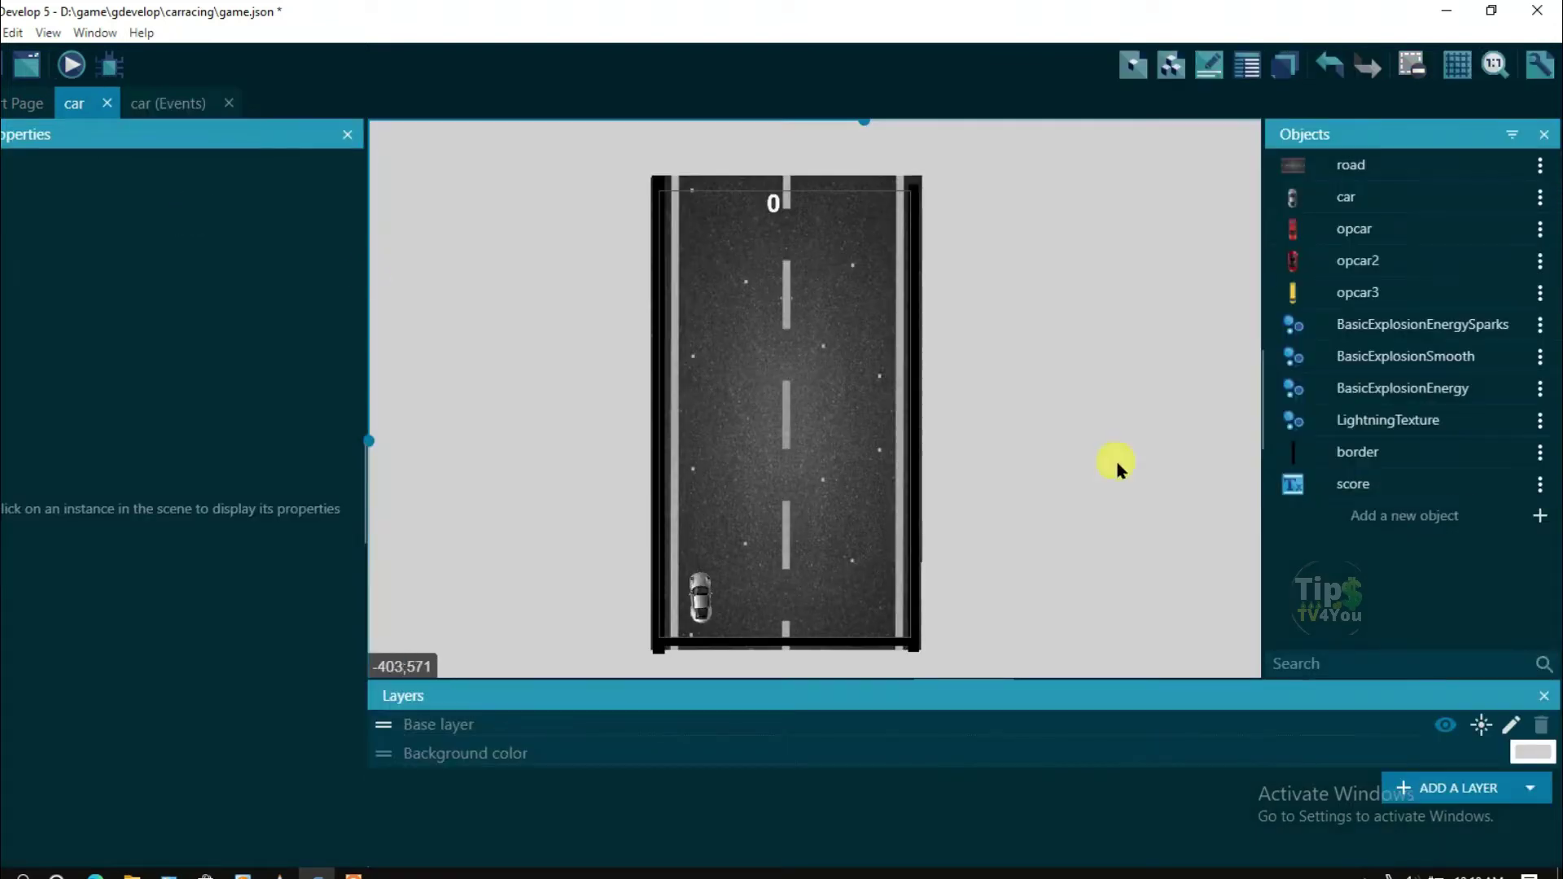
pyautogui.click(1539, 515)
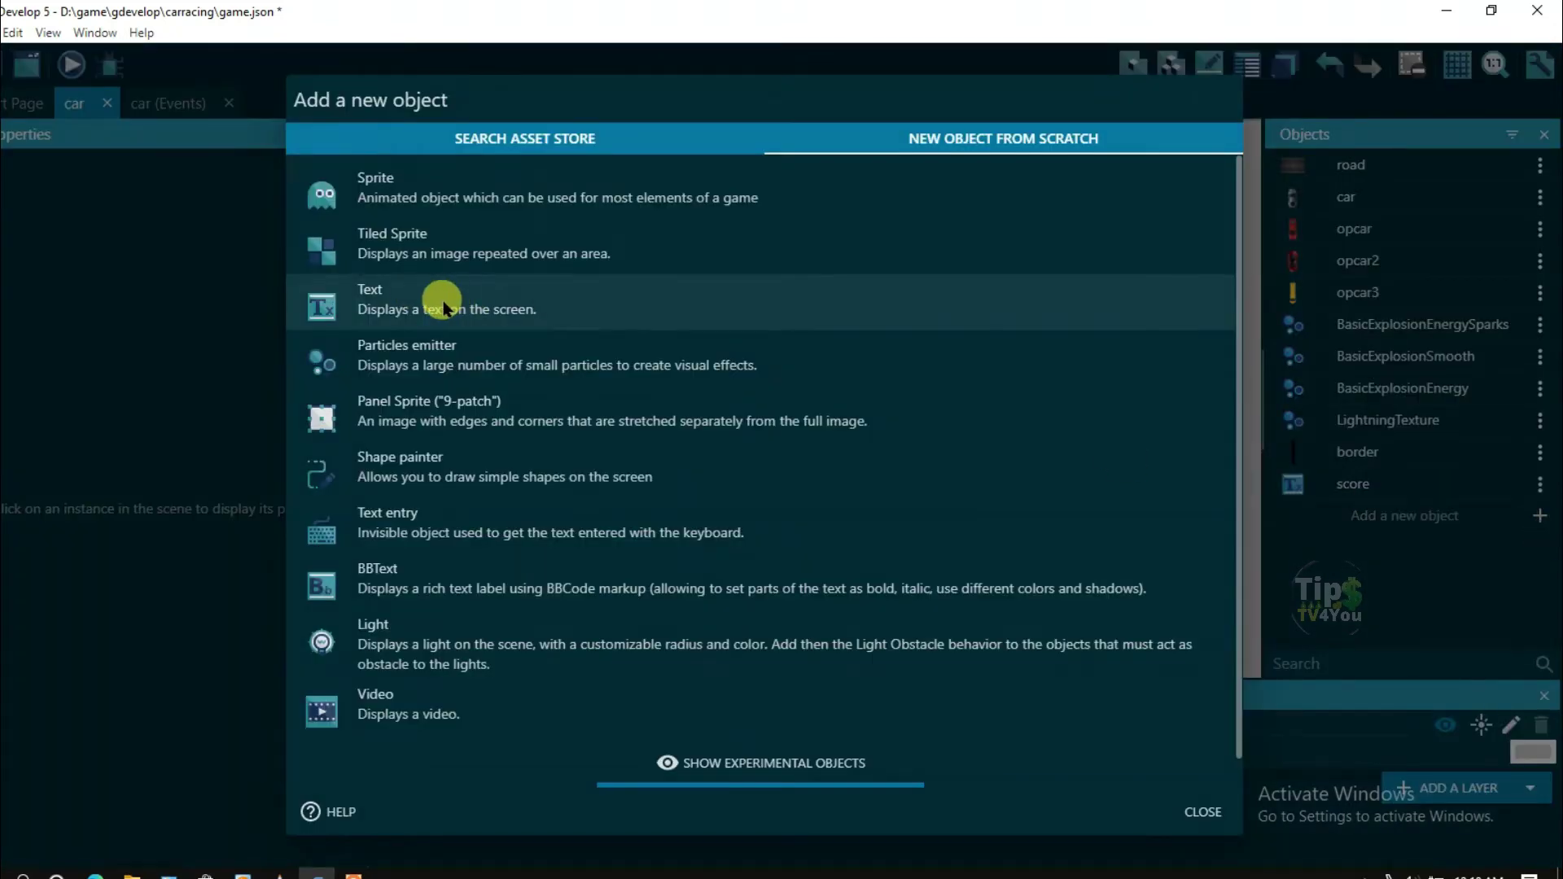
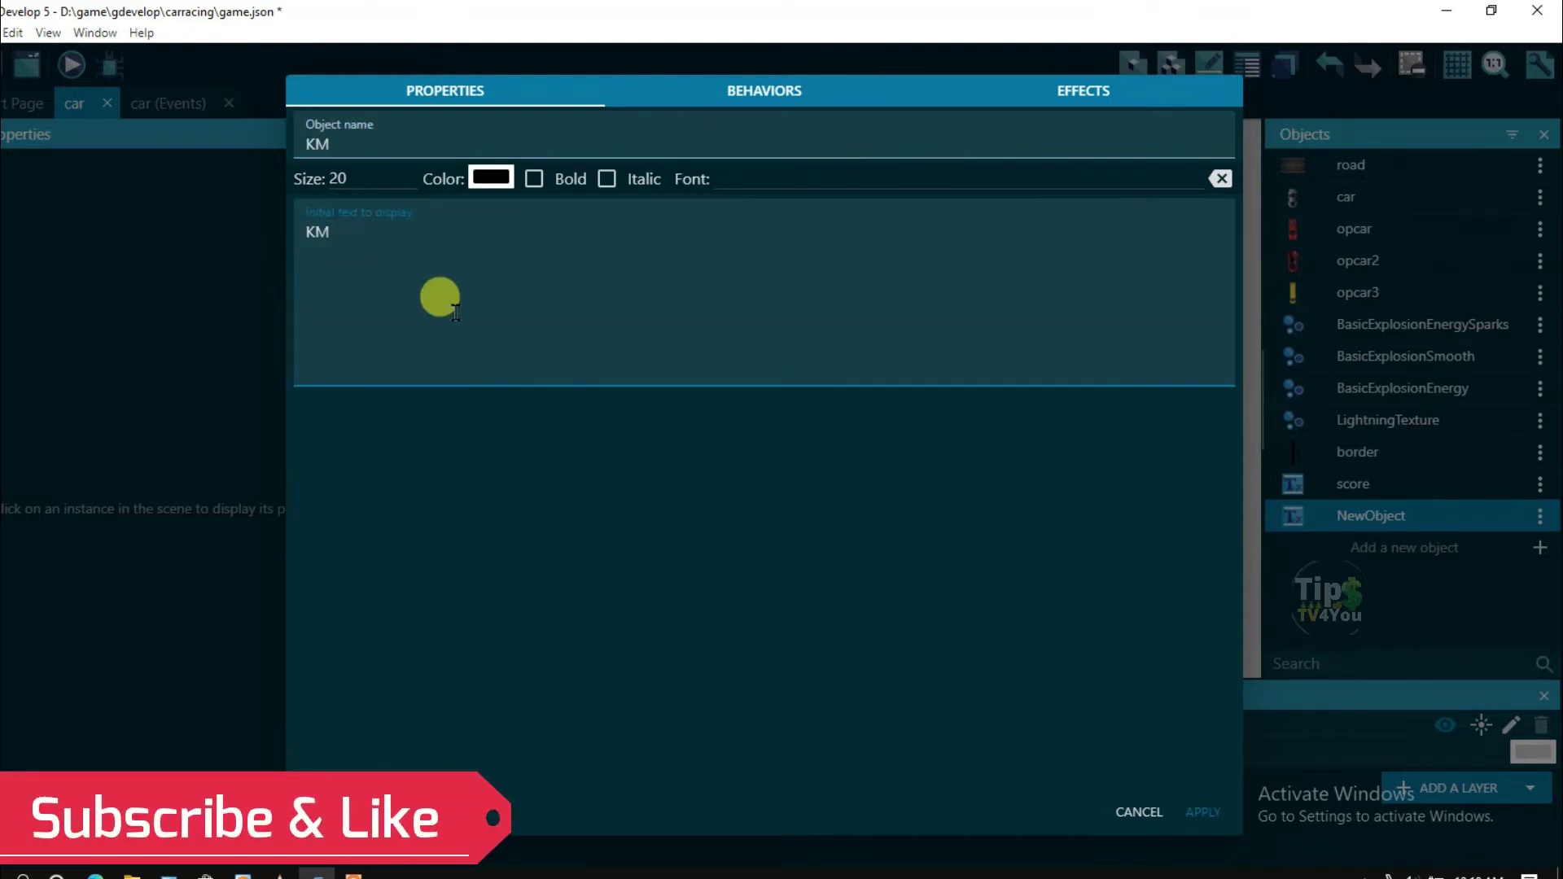
# Style the KM text size 90, white and bold, and place it at the top of the road
pyautogui.click(337, 177)
pyautogui.write('90')
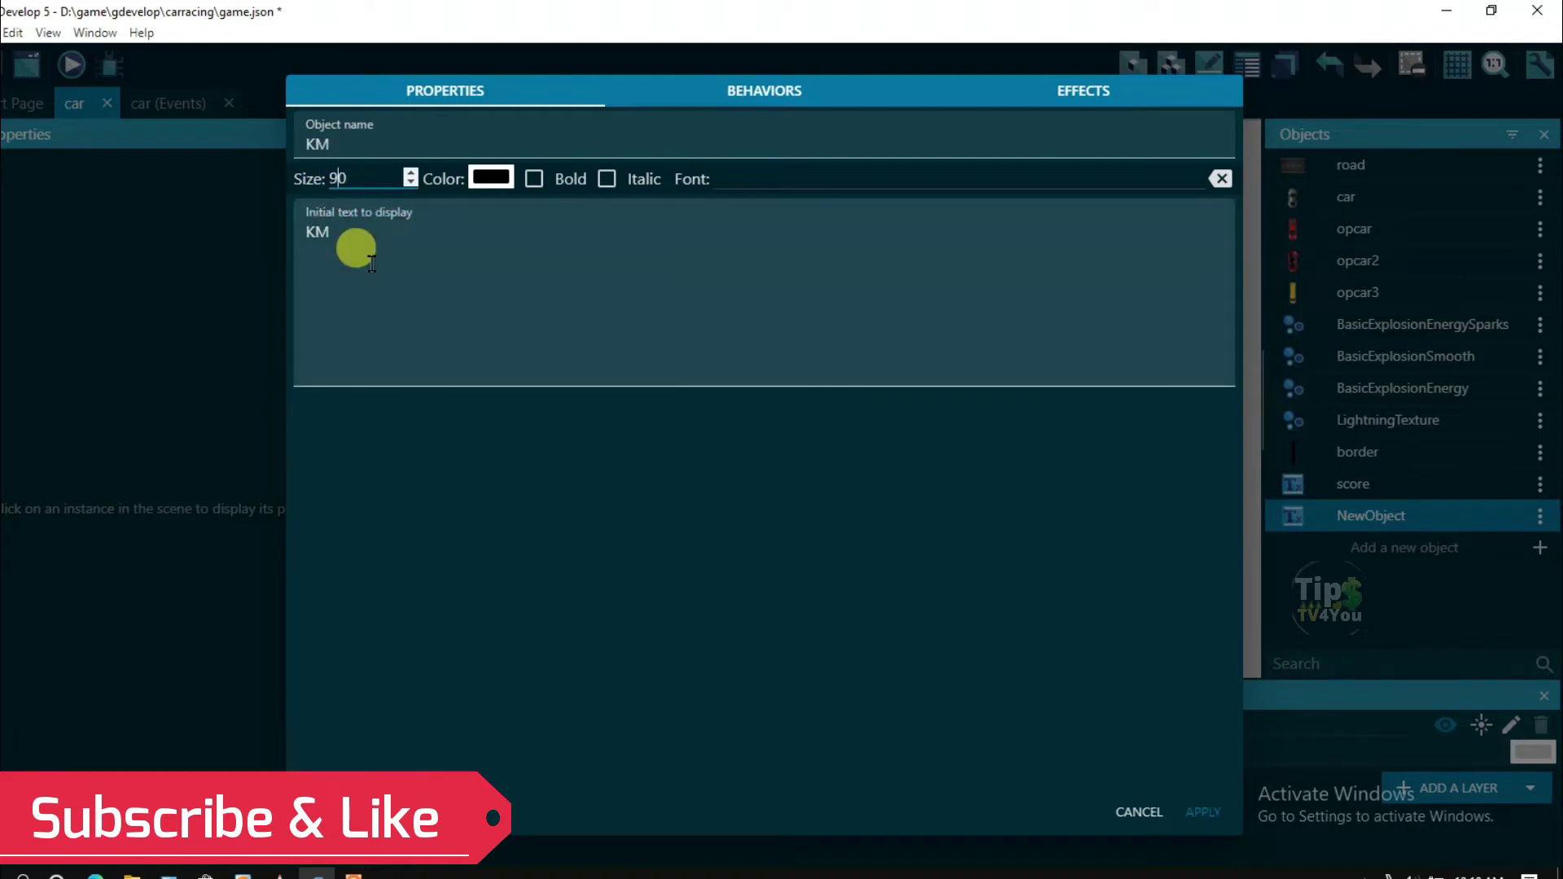
pyautogui.click(491, 178)
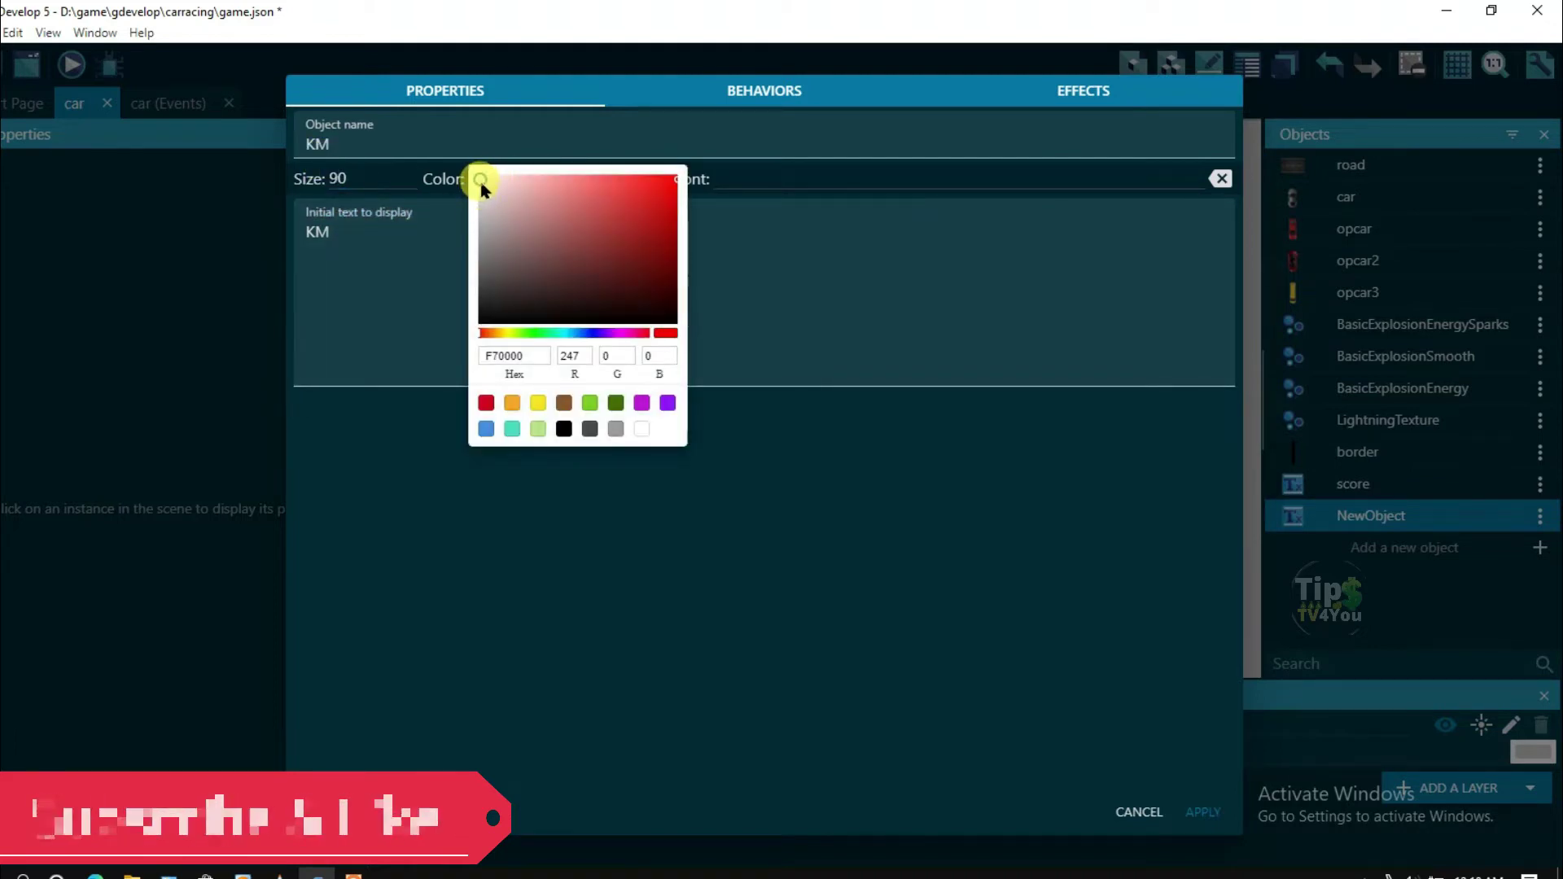
pyautogui.click(480, 178)
pyautogui.click(413, 251)
pyautogui.click(533, 179)
pyautogui.click(1203, 812)
pyautogui.moveTo(1343, 515)
pyautogui.mouseDown()
pyautogui.moveTo(1126, 503)
pyautogui.moveTo(723, 198)
pyautogui.mouseUp()
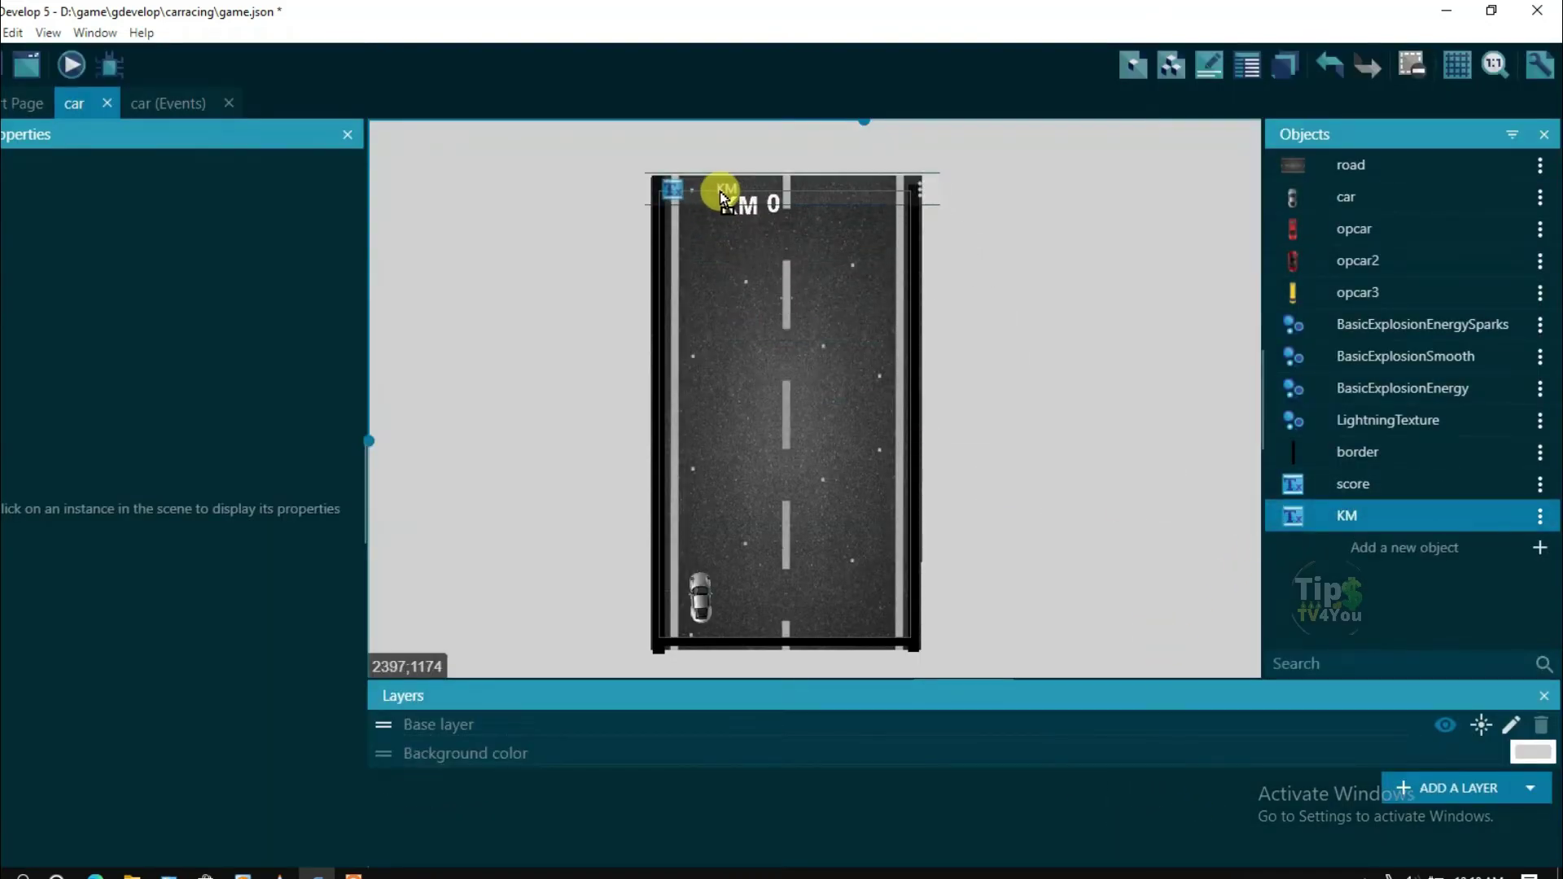
# Change the KM object's initial text to 'KM=' and apply it
pyautogui.click(1540, 515)
pyautogui.click(1462, 197)
pyautogui.click(342, 234)
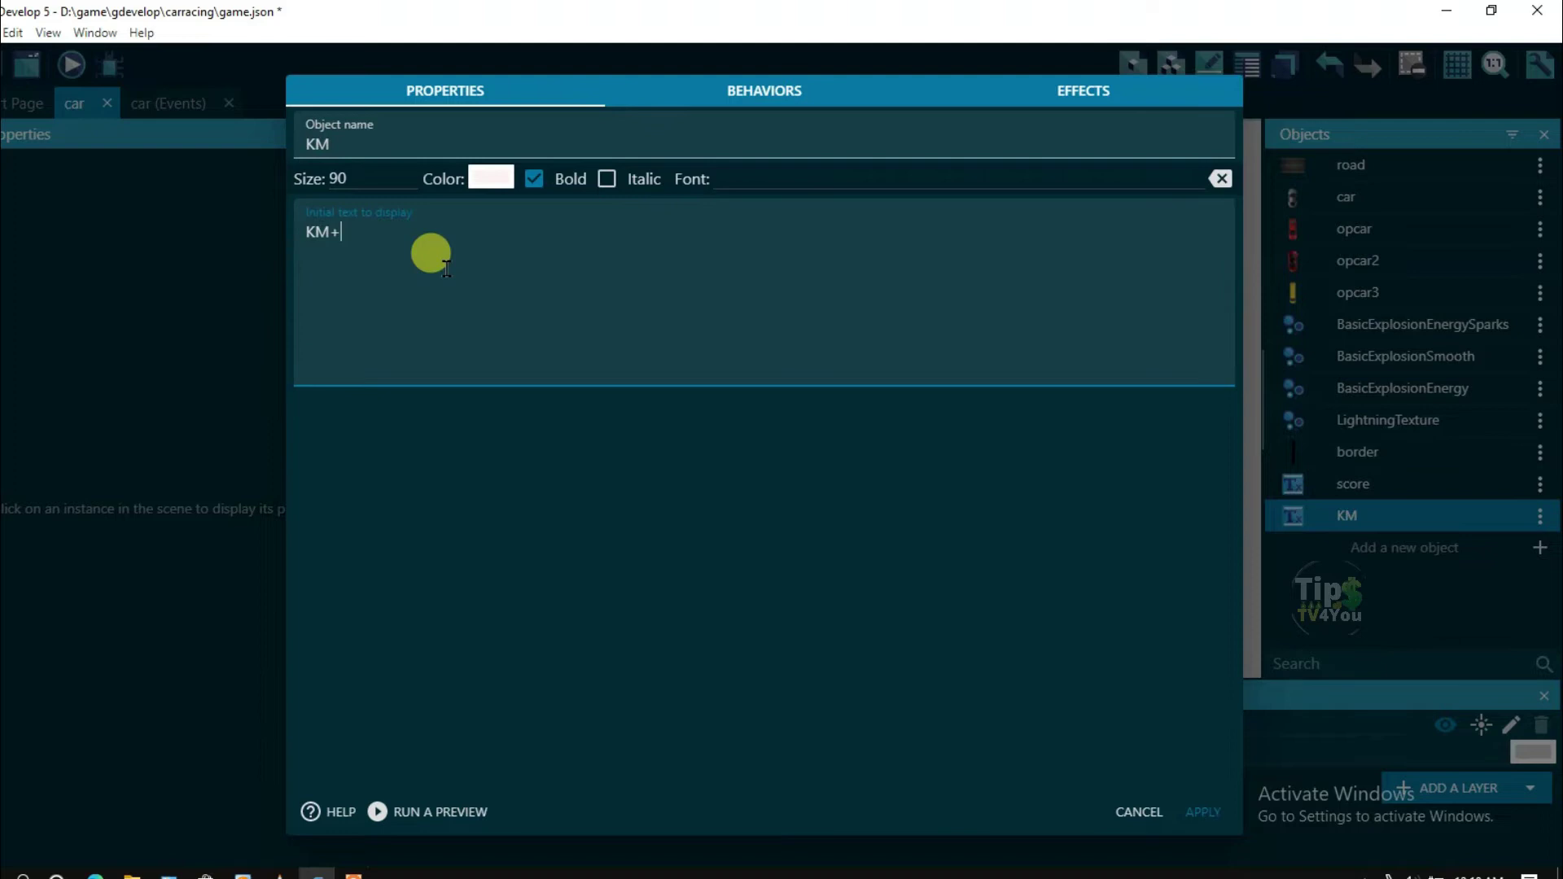
pyautogui.write('0')
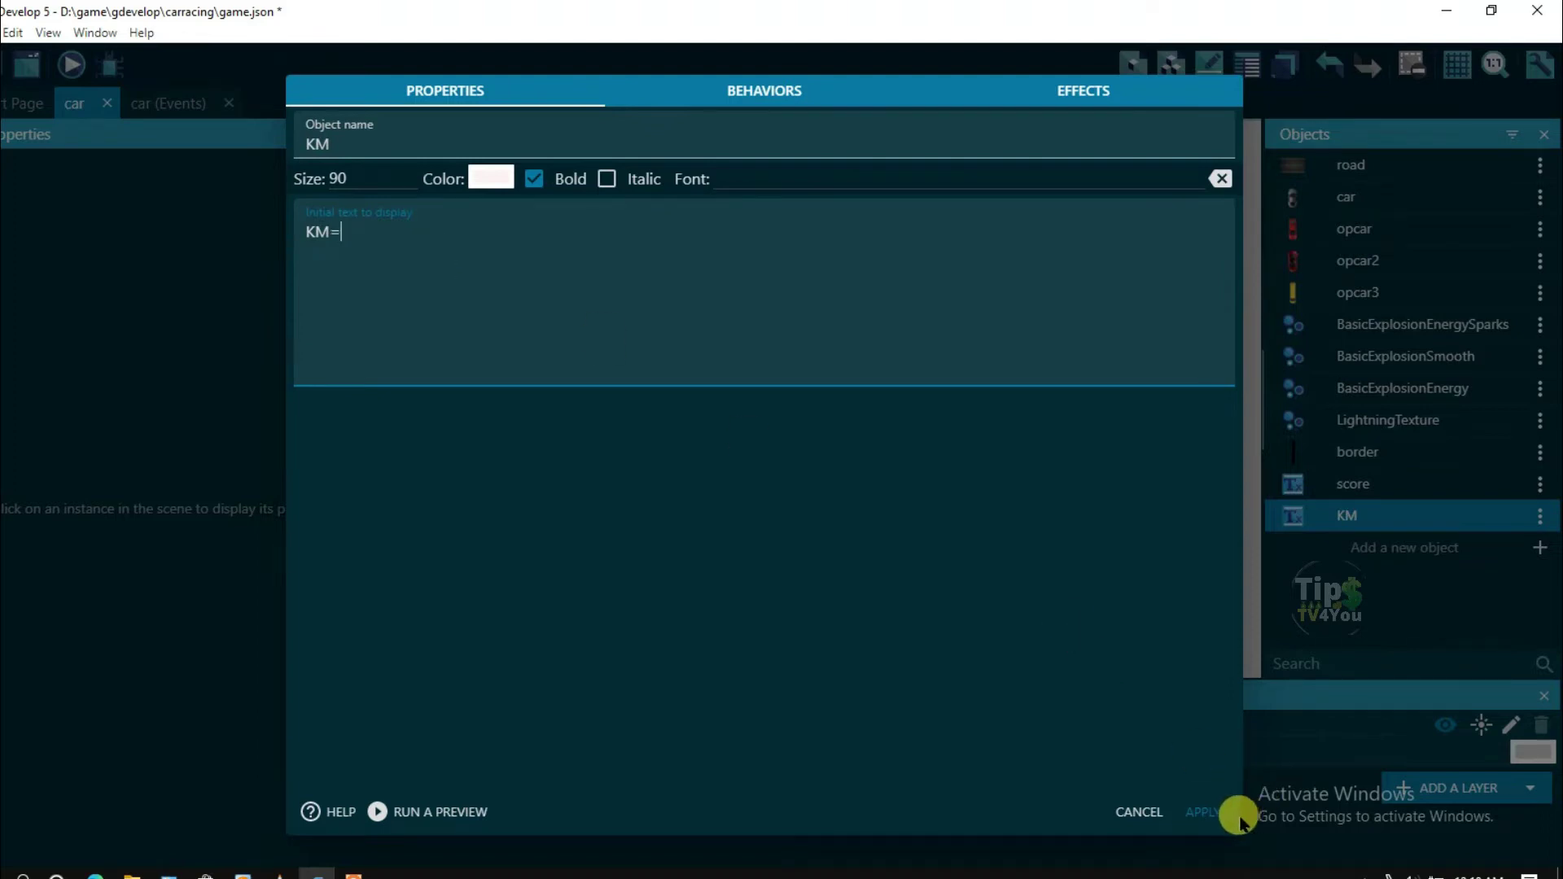
pyautogui.click(1204, 812)
# Line up the KM= label and the score counter at the top of the road, then preview the scene
pyautogui.scroll(5, 746, 179)
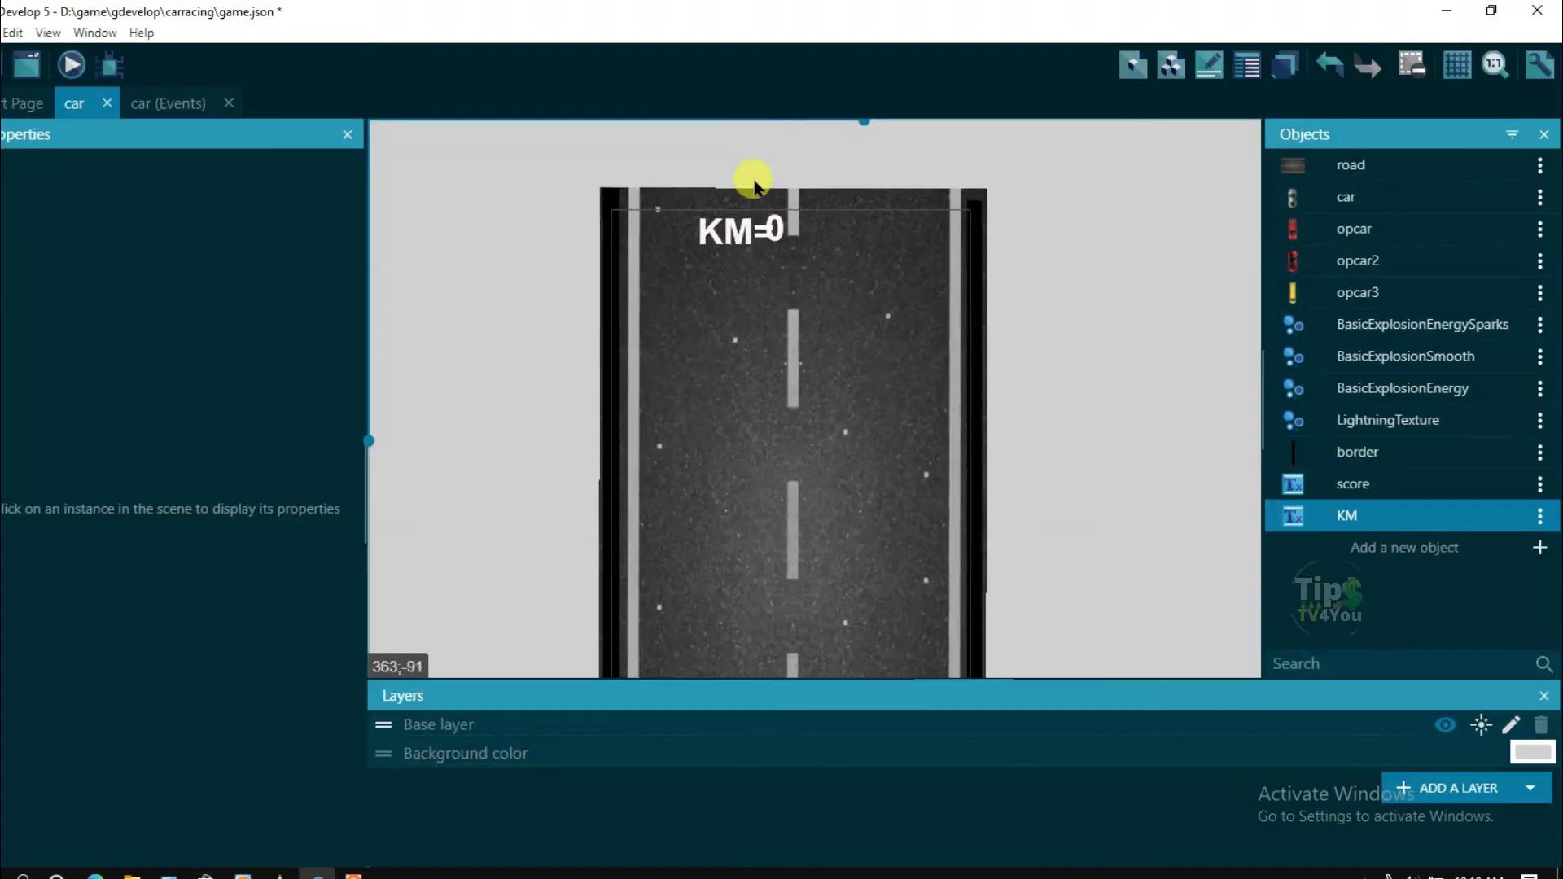
pyautogui.moveTo(677, 276); pyautogui.dragTo(546, 279)
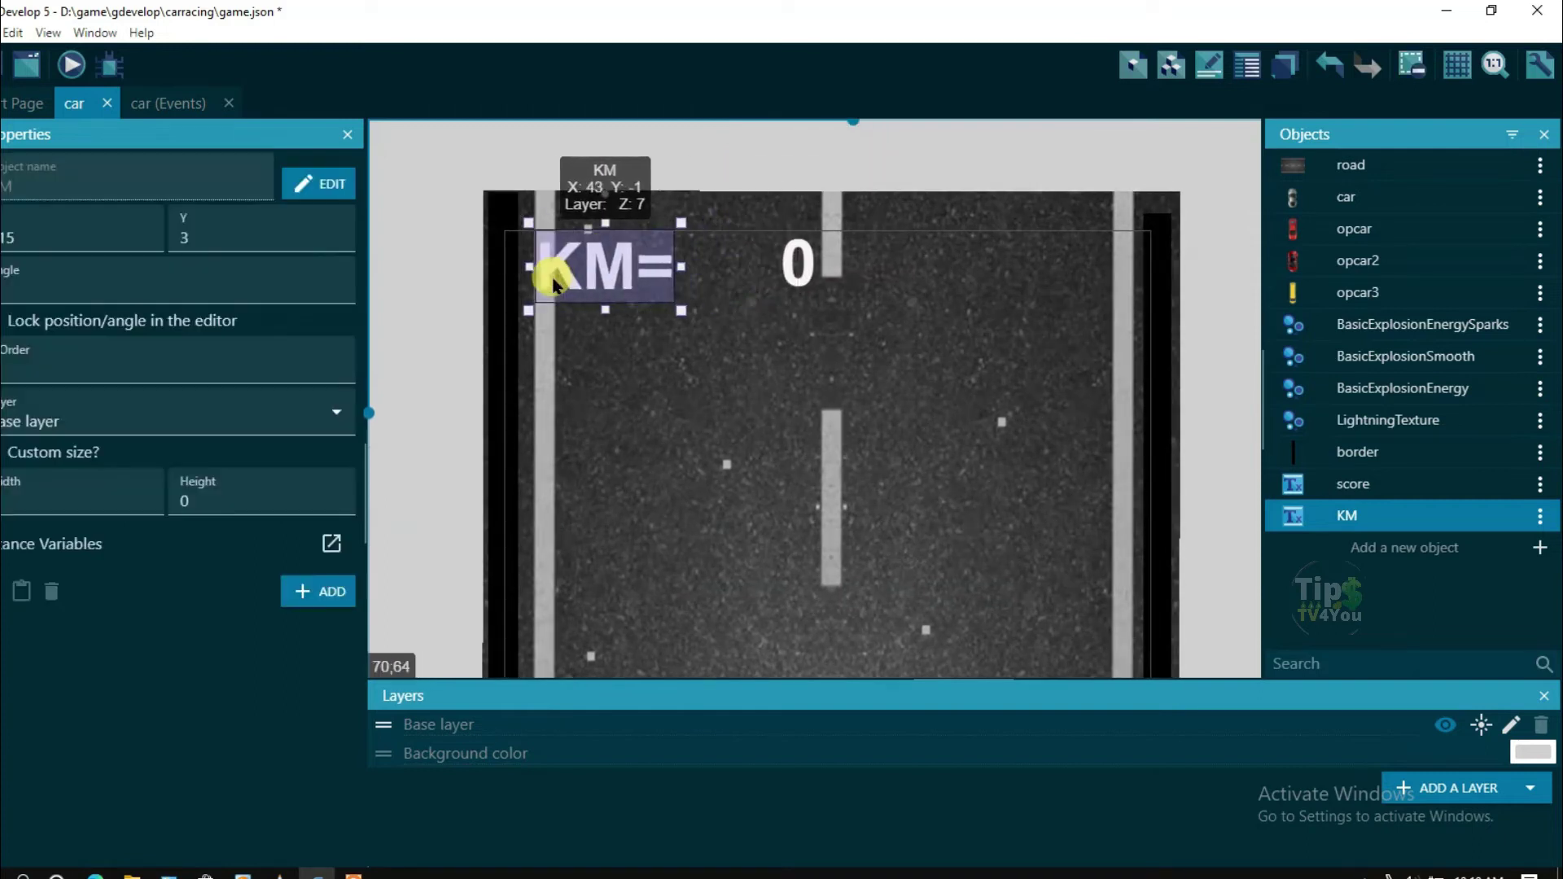
pyautogui.moveTo(798, 259); pyautogui.dragTo(725, 282)
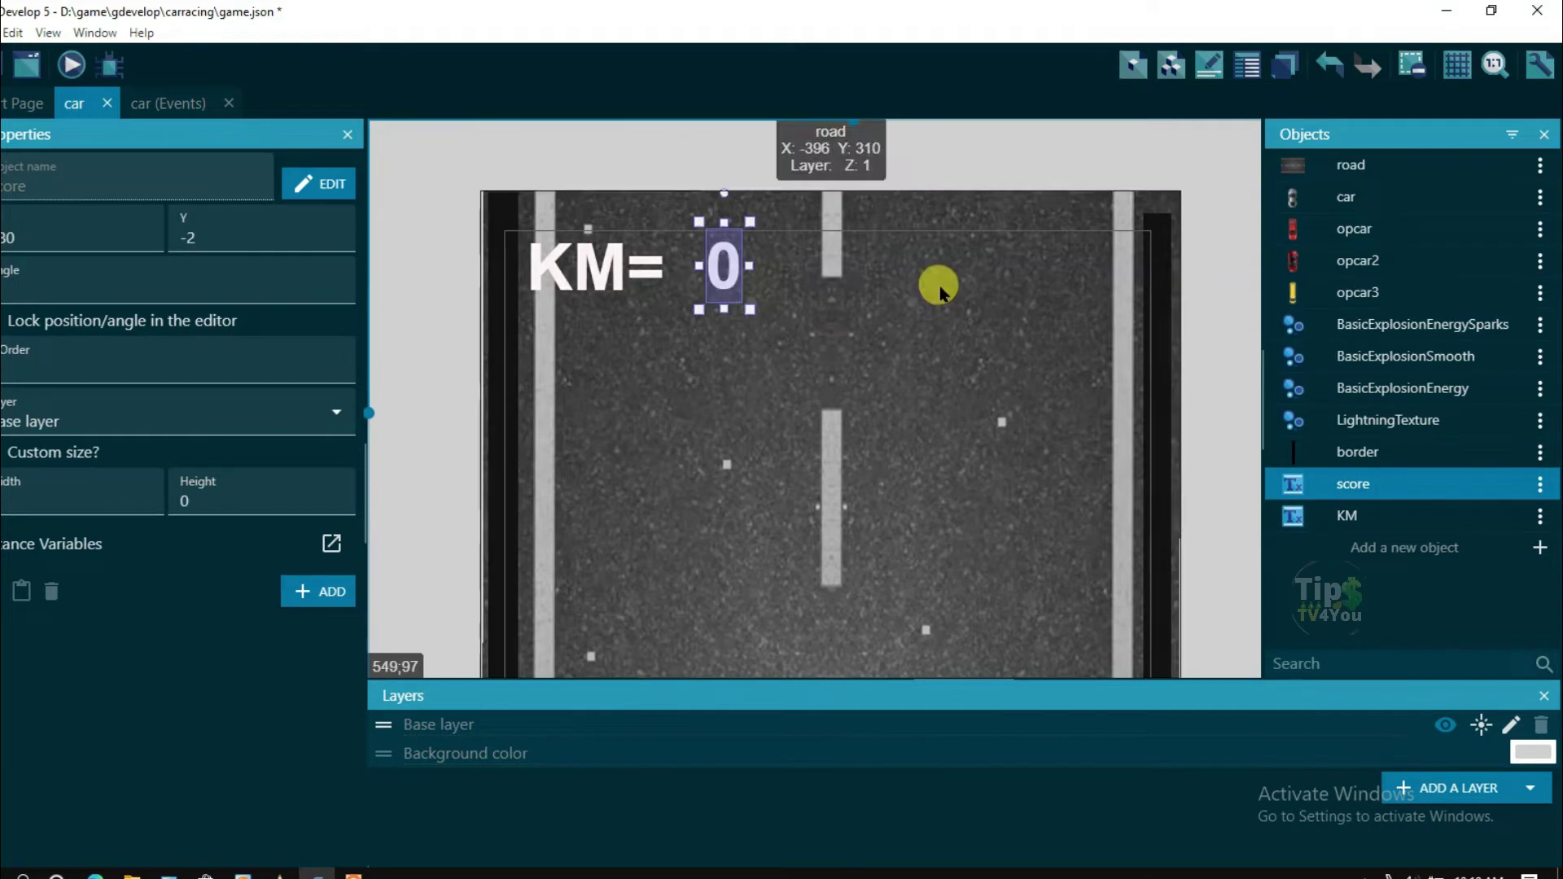
pyautogui.click(1221, 277)
pyautogui.keyDown('ctrl'); pyautogui.scroll(-3, 775, 209); pyautogui.keyUp('ctrl')
pyautogui.keyDown('ctrl'); pyautogui.scroll(-1, 736, 192); pyautogui.keyUp('ctrl')
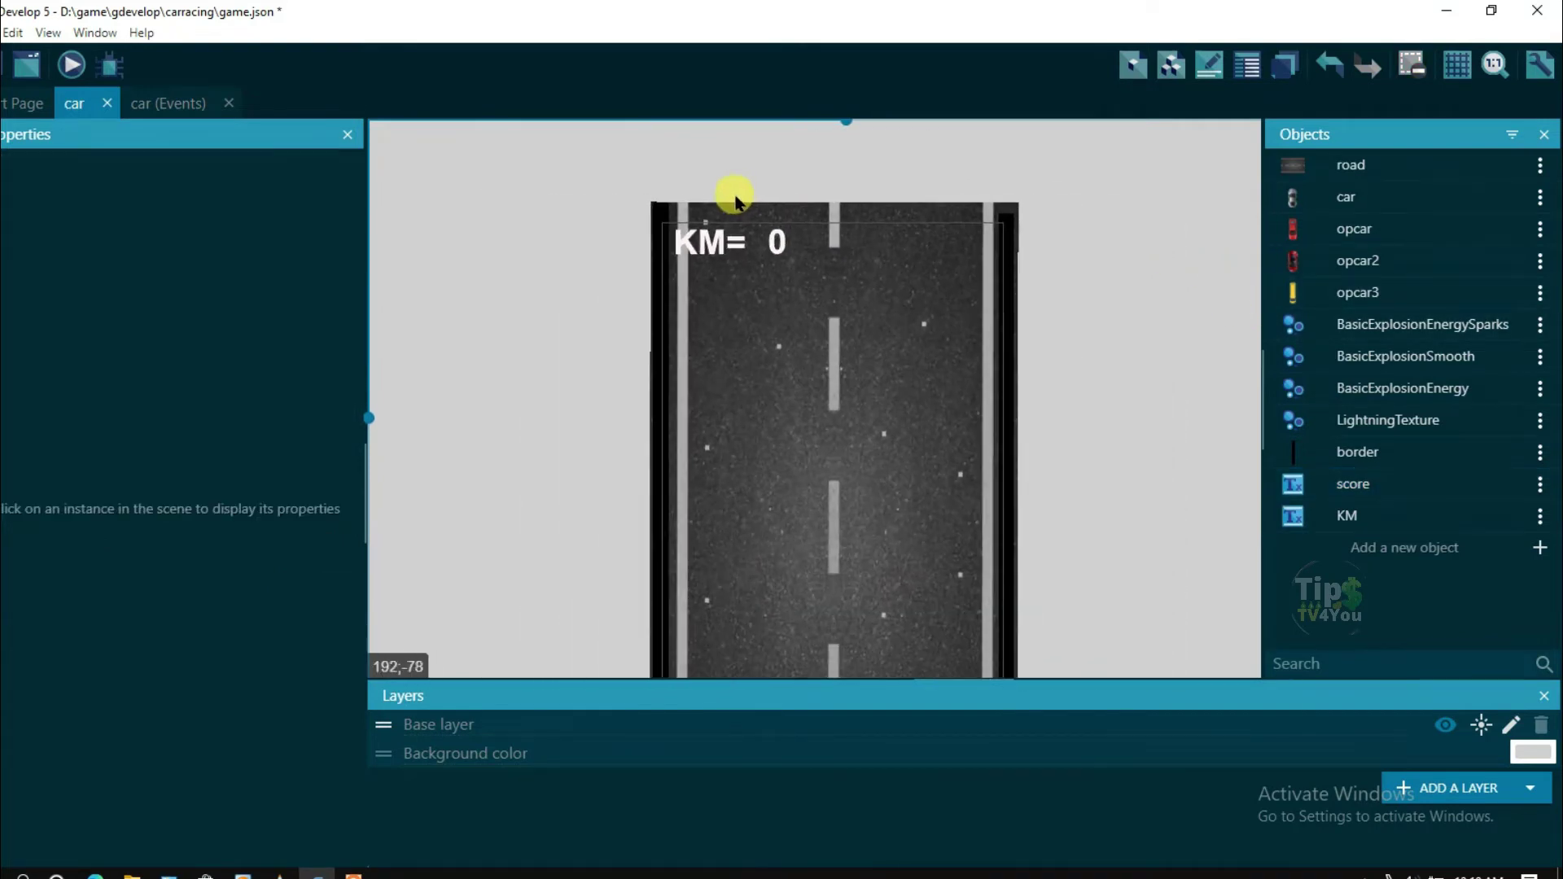
pyautogui.keyDown('ctrl'); pyautogui.scroll(-2, 838, 390); pyautogui.keyUp('ctrl')
pyautogui.keyDown('ctrl'); pyautogui.scroll(1, 893, 473); pyautogui.keyUp('ctrl')
pyautogui.keyDown('ctrl'); pyautogui.scroll(-1, 894, 472); pyautogui.keyUp('ctrl')
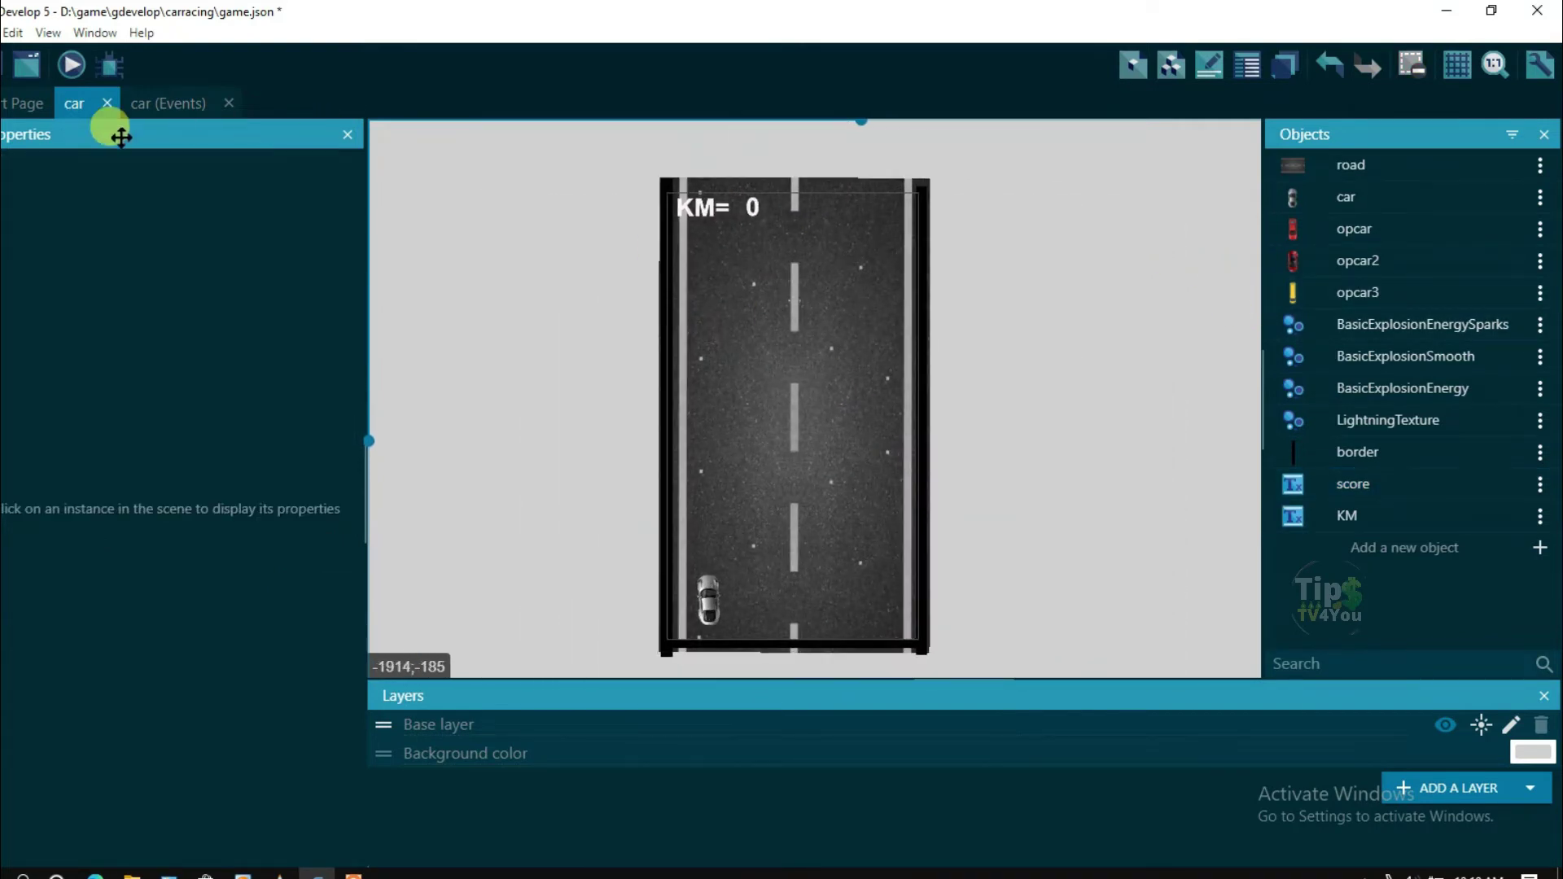
pyautogui.click(71, 65)
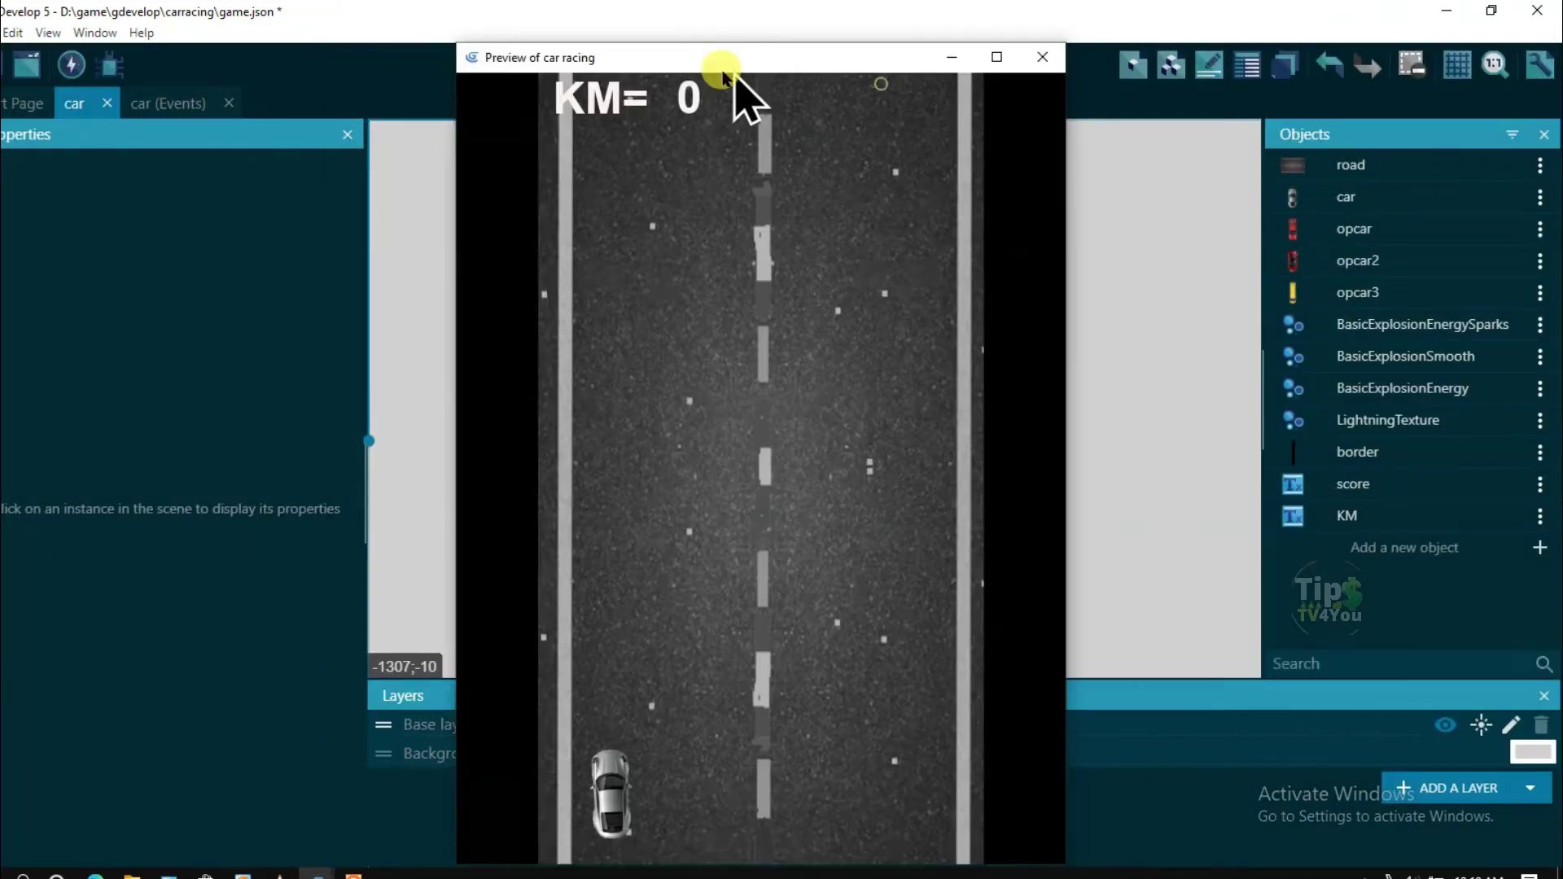
# Steer the car left and right to watch KM climb, then close the preview window
pyautogui.press('Right')
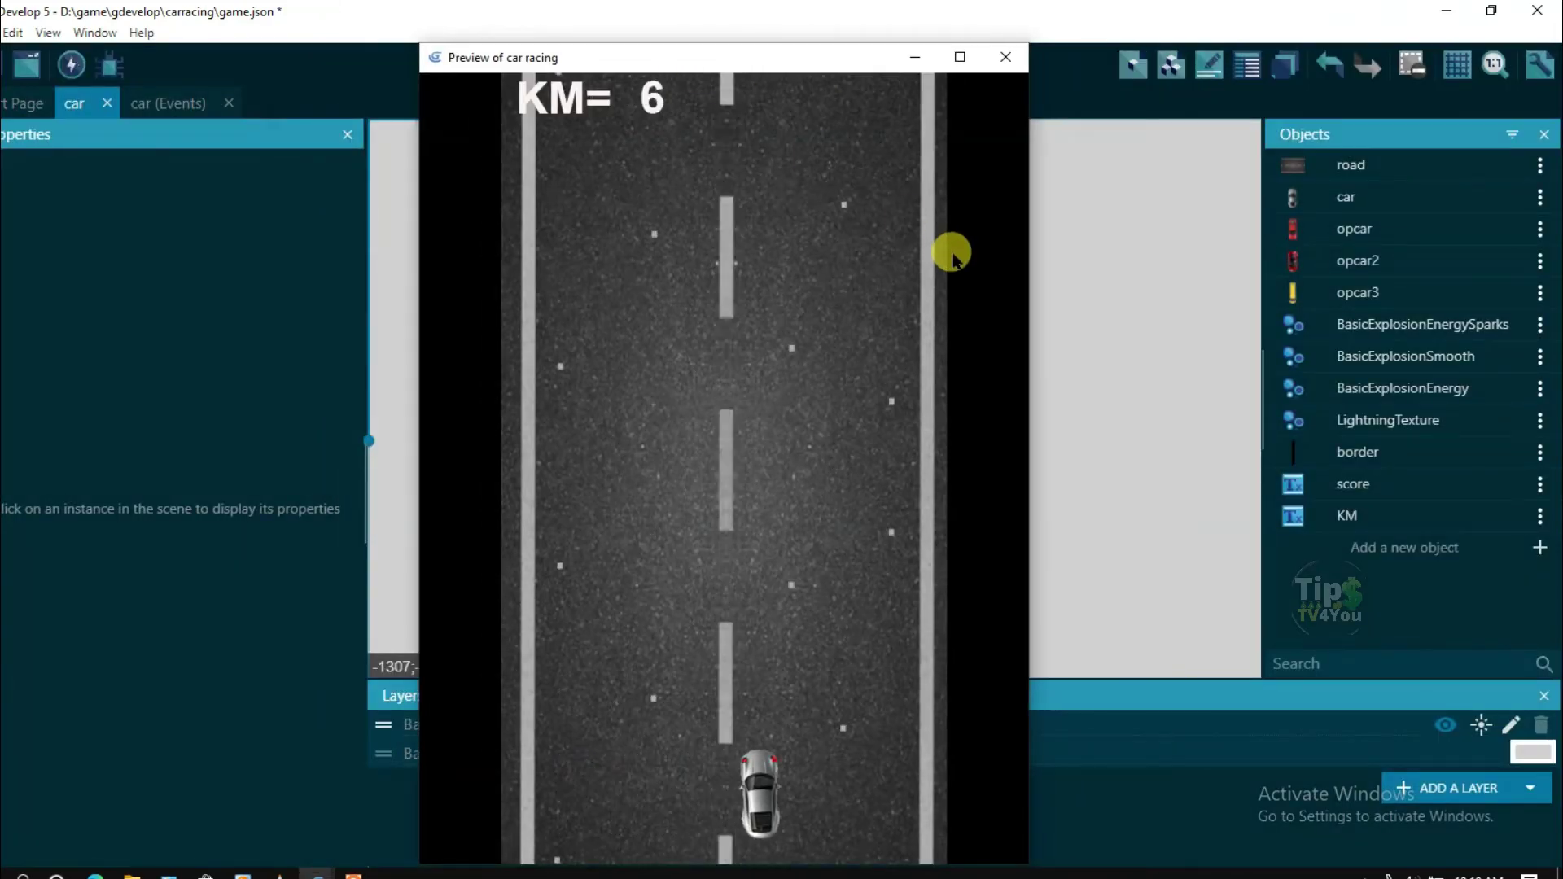
pyautogui.press('Left')
pyautogui.press('Left')
pyautogui.press('Right')
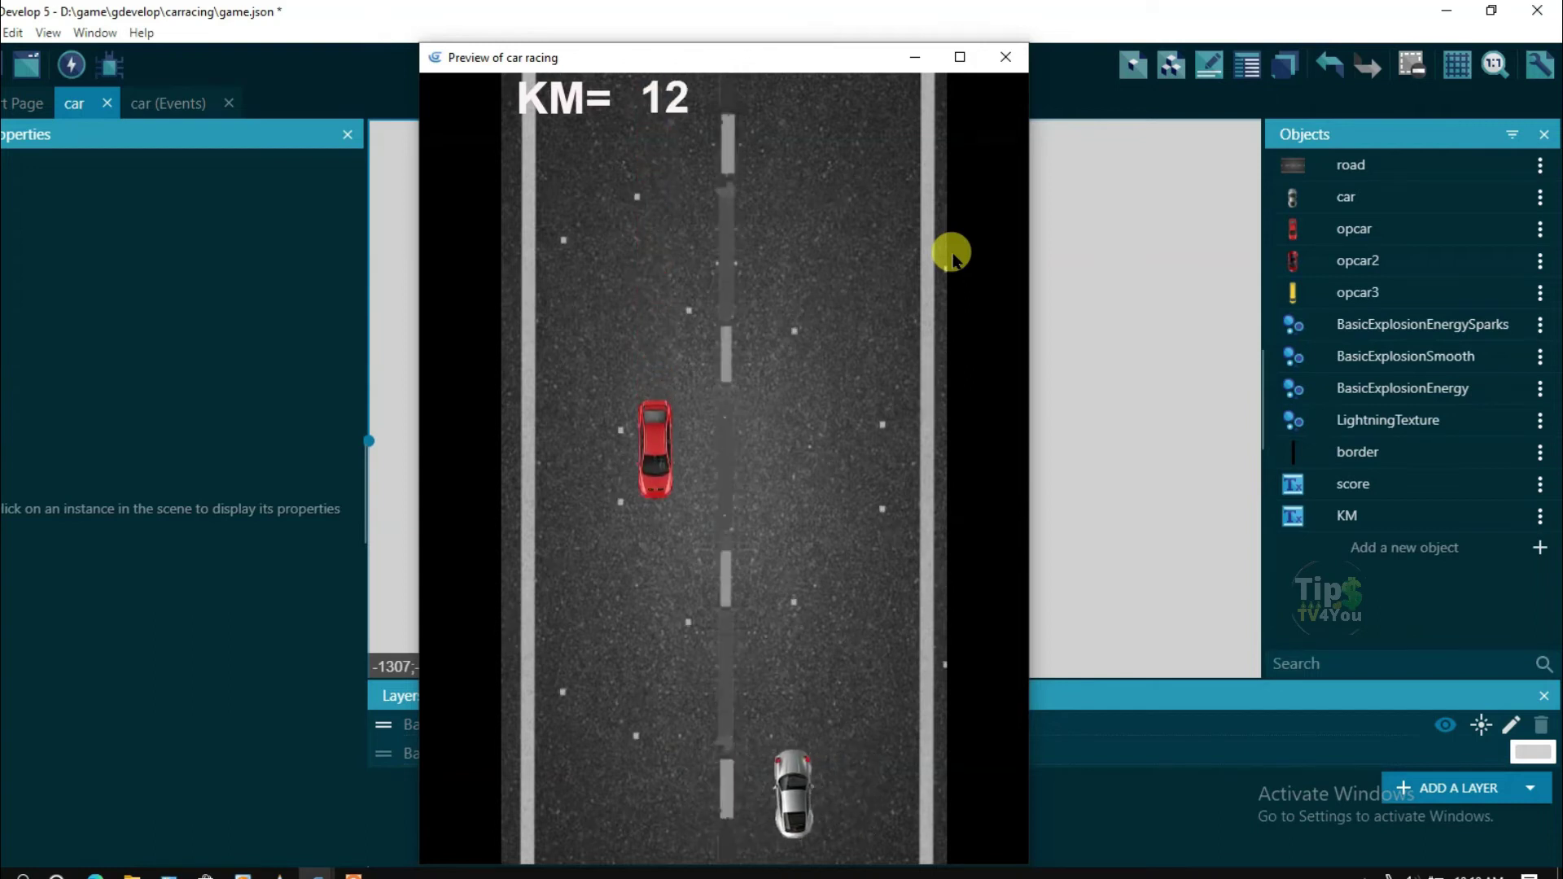
pyautogui.press('Left')
pyautogui.press('Right')
pyautogui.press('Left')
pyautogui.press('Left')
pyautogui.press('Right')
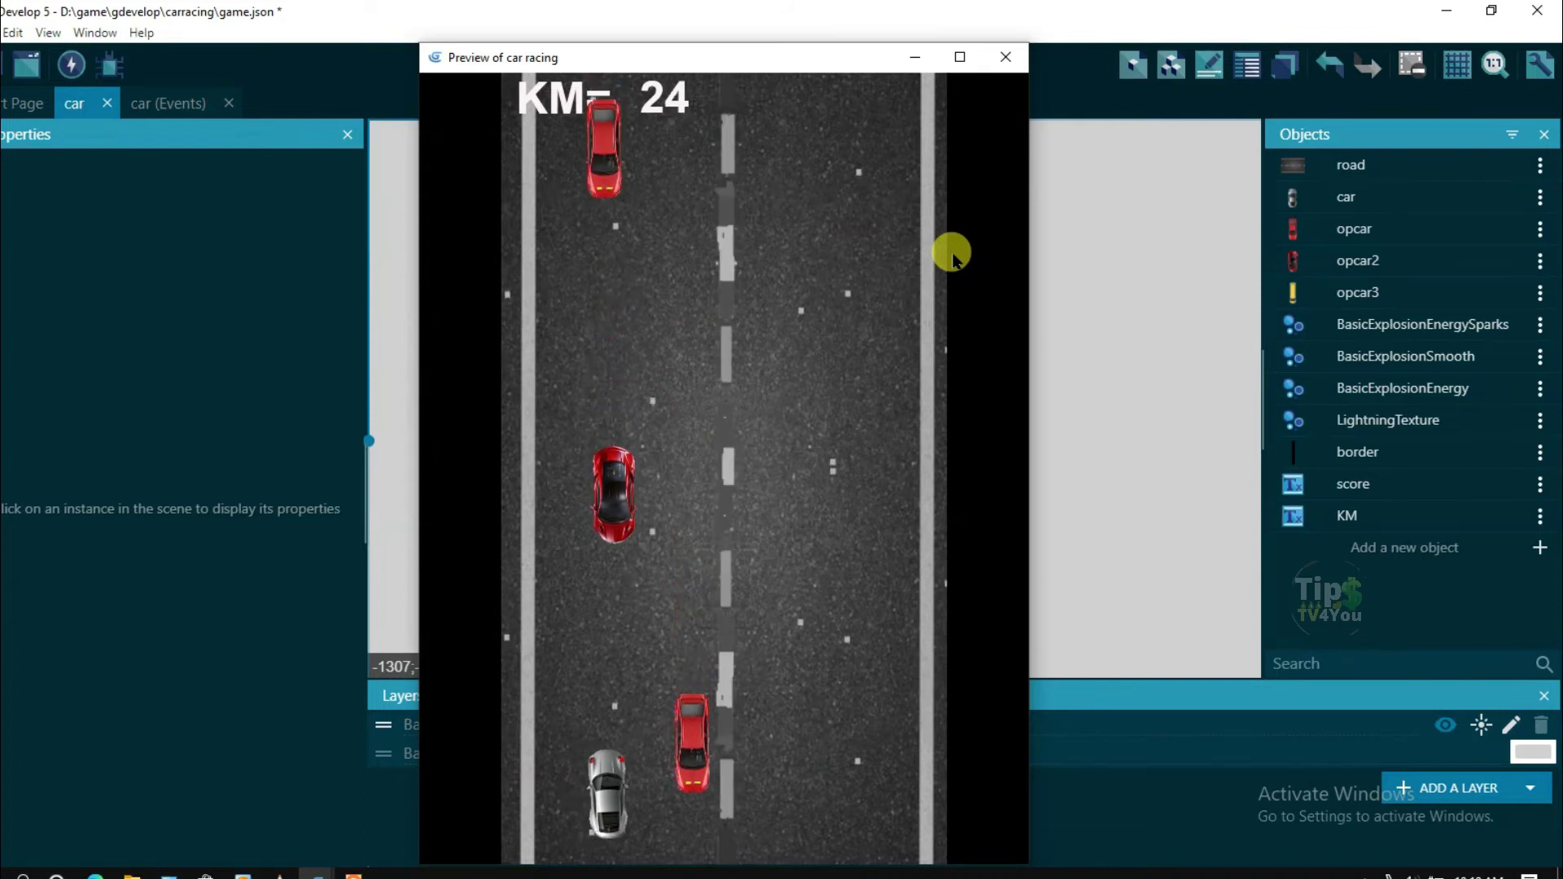
pyautogui.press('Left')
pyautogui.press('Right')
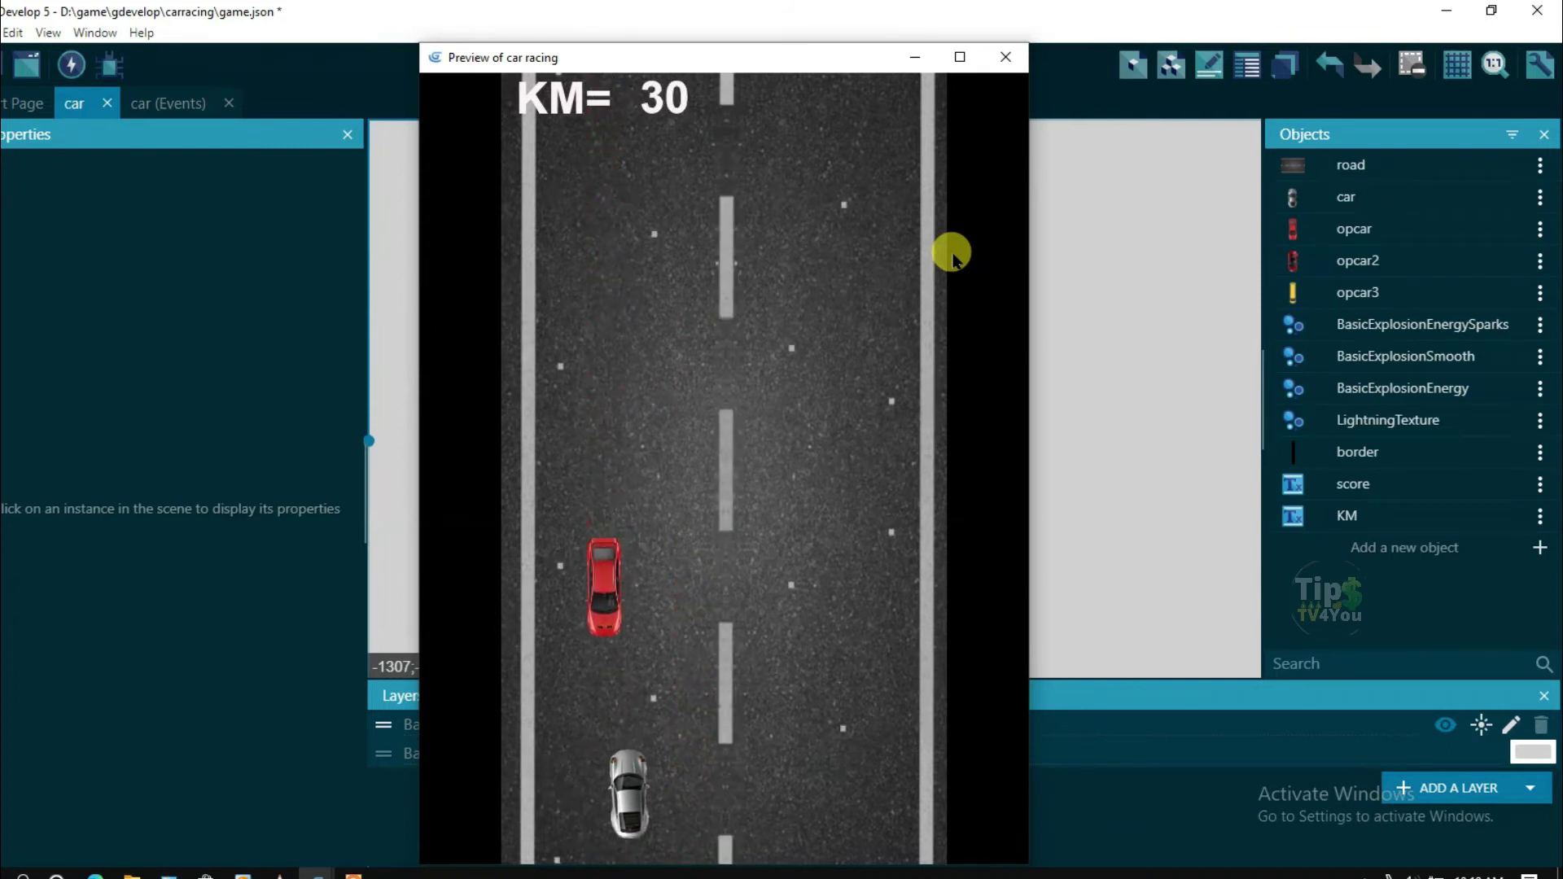
pyautogui.press('Left')
pyautogui.press('Right')
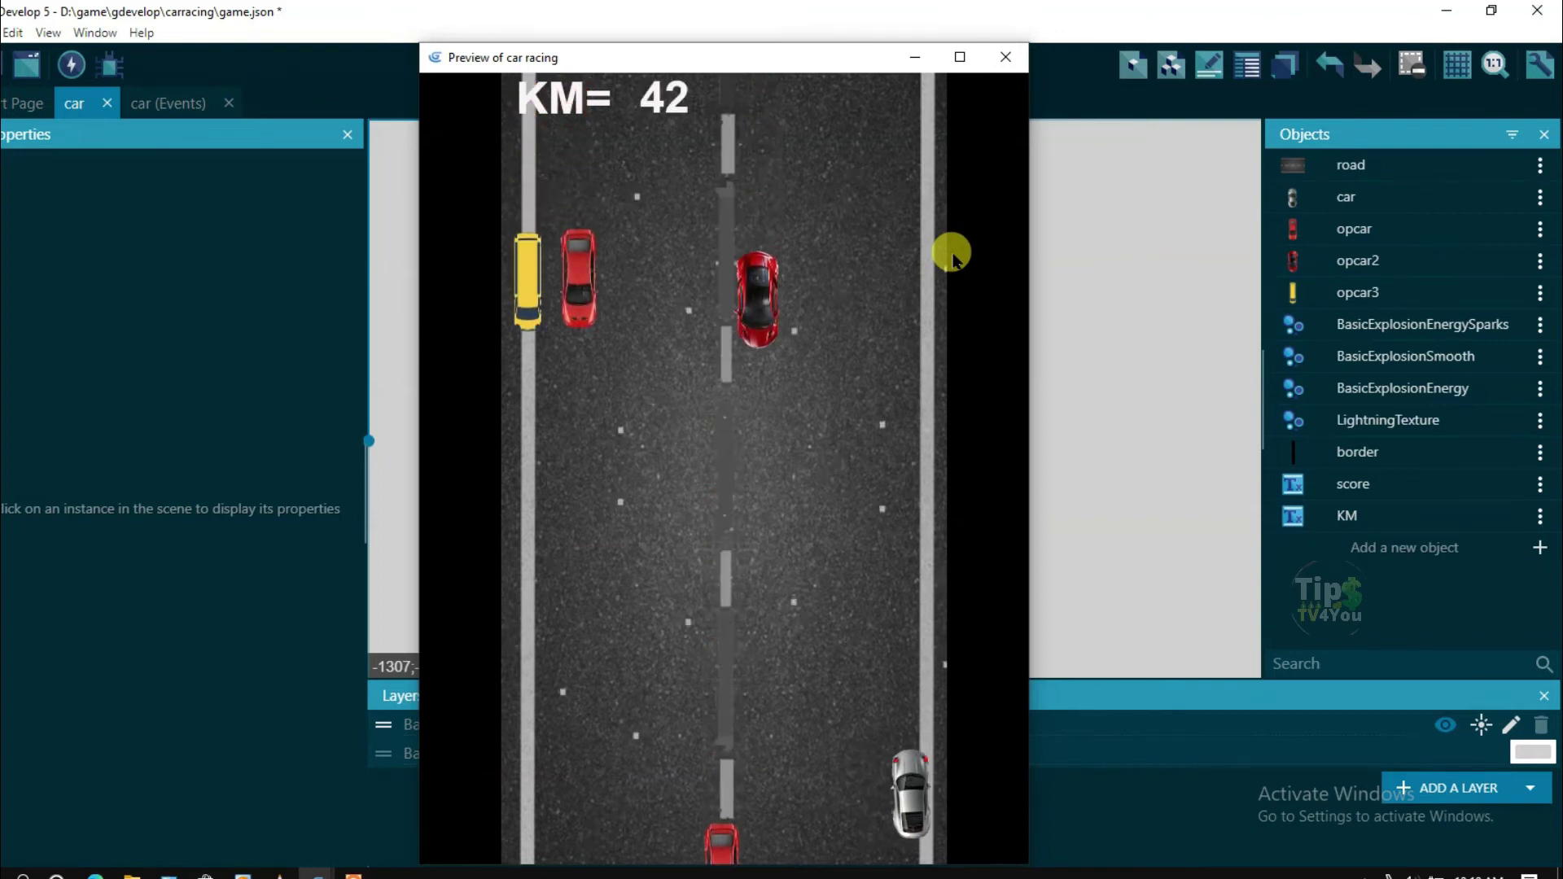
pyautogui.click(1006, 57)
# In the car events, change the scoreT timer from 0.5 to 1 second and add an empty event below
pyautogui.click(161, 113)
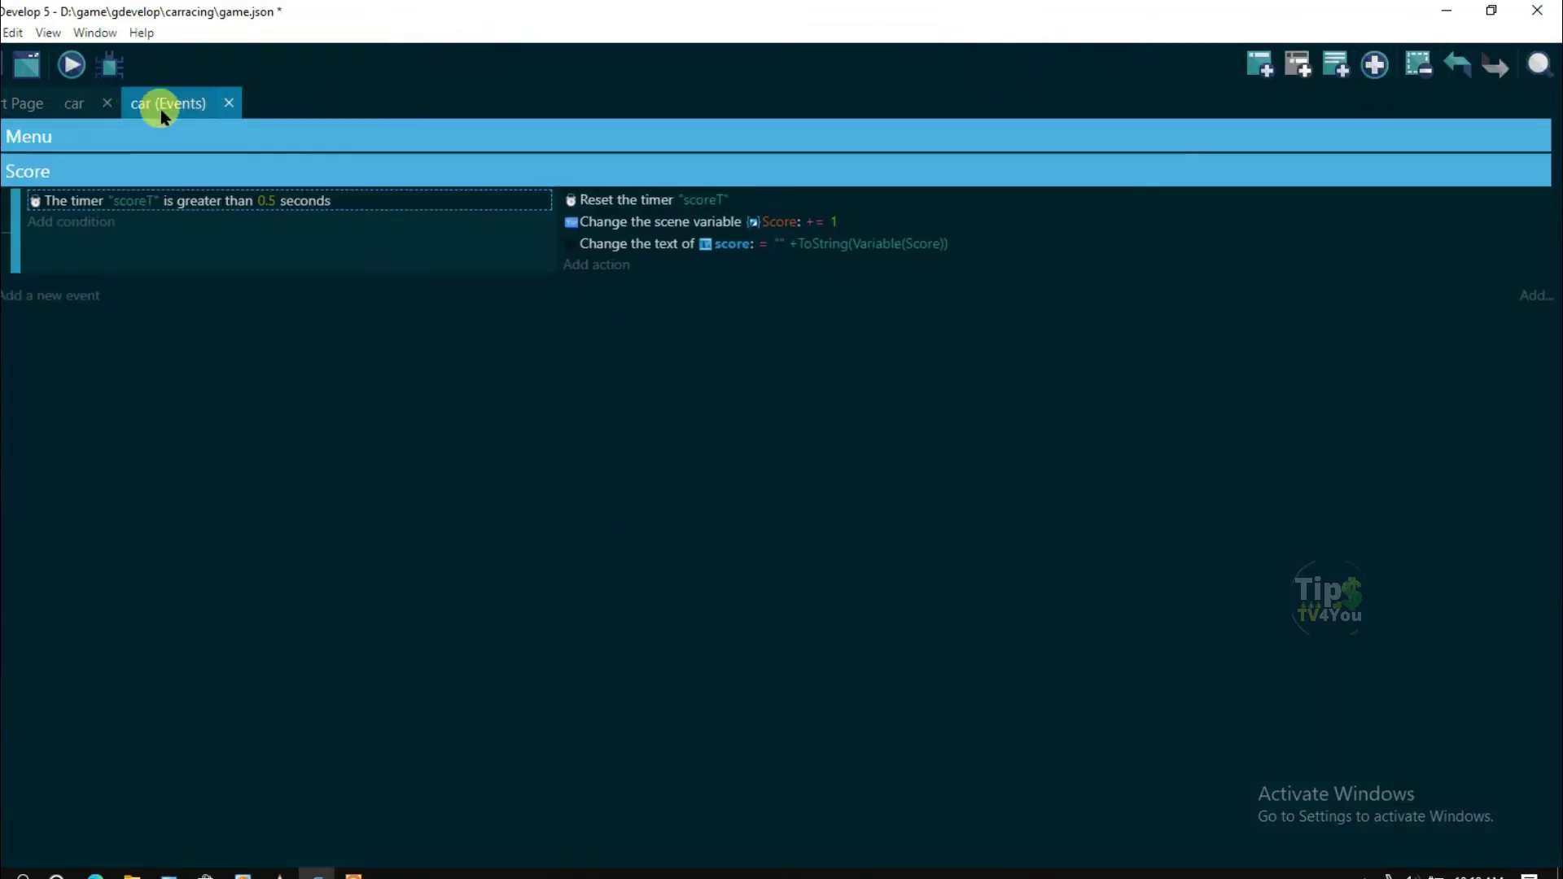
pyautogui.click(270, 205)
pyautogui.click(244, 251)
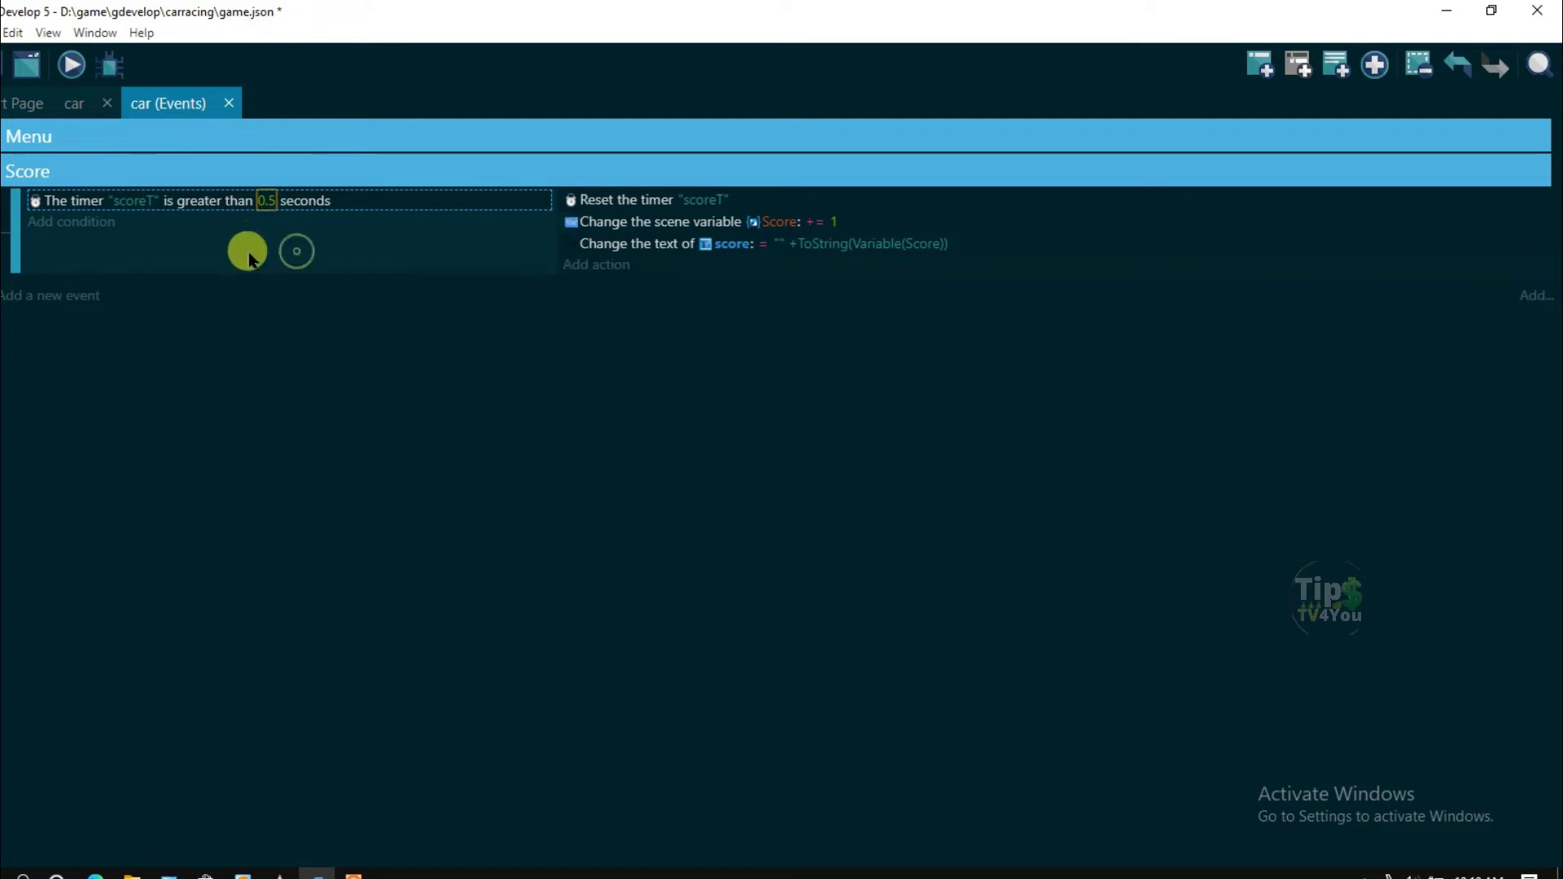
pyautogui.click(261, 200)
pyautogui.moveTo(251, 245); pyautogui.dragTo(352, 247)
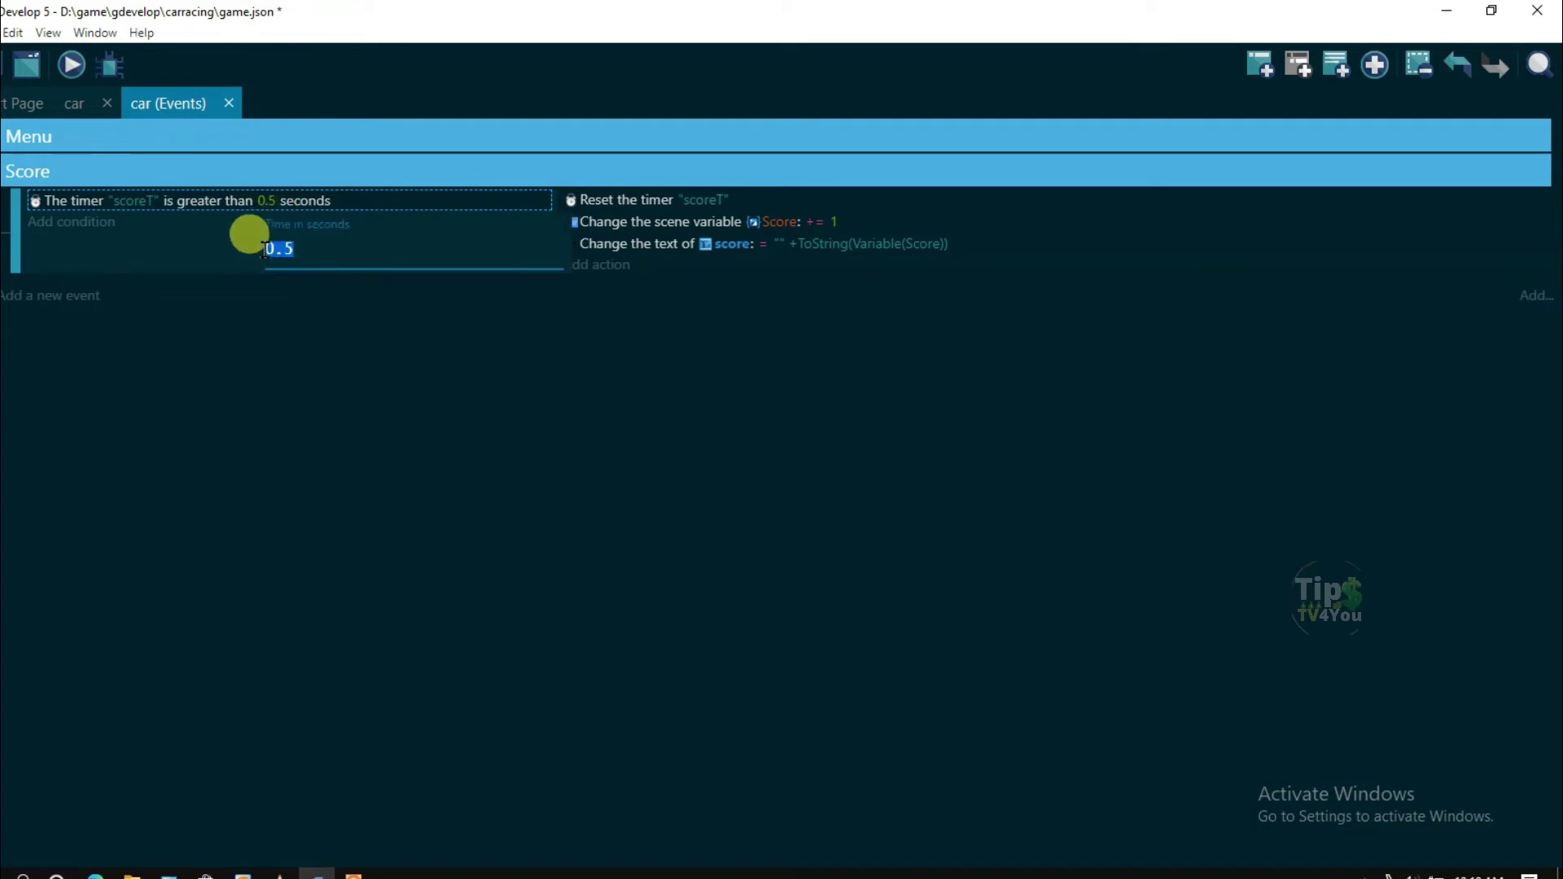
pyautogui.write('1')
pyautogui.click(355, 382)
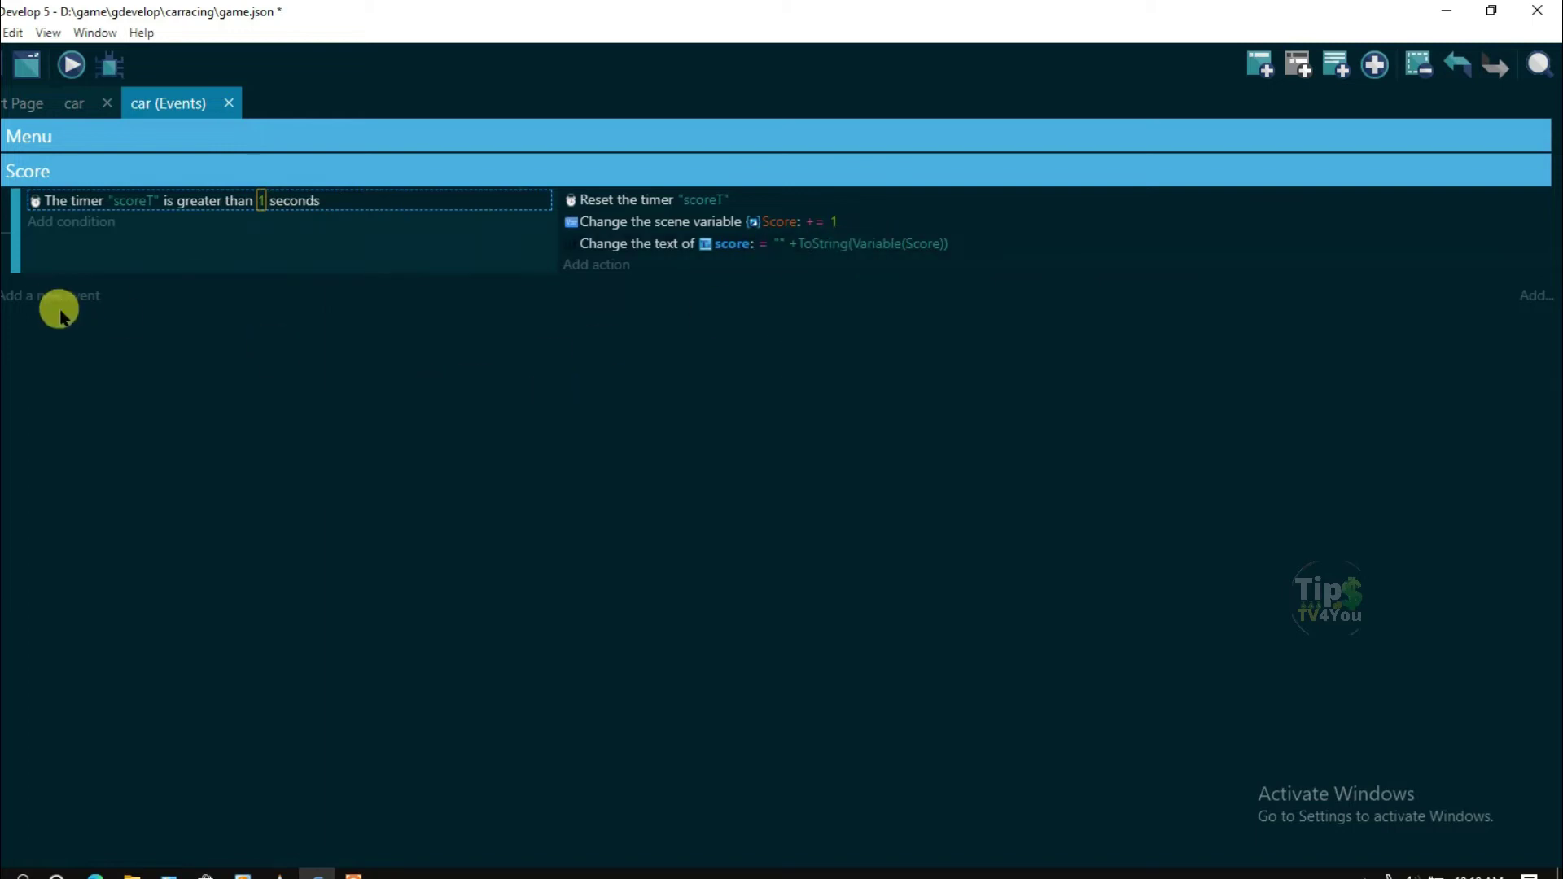
pyautogui.click(6, 293)
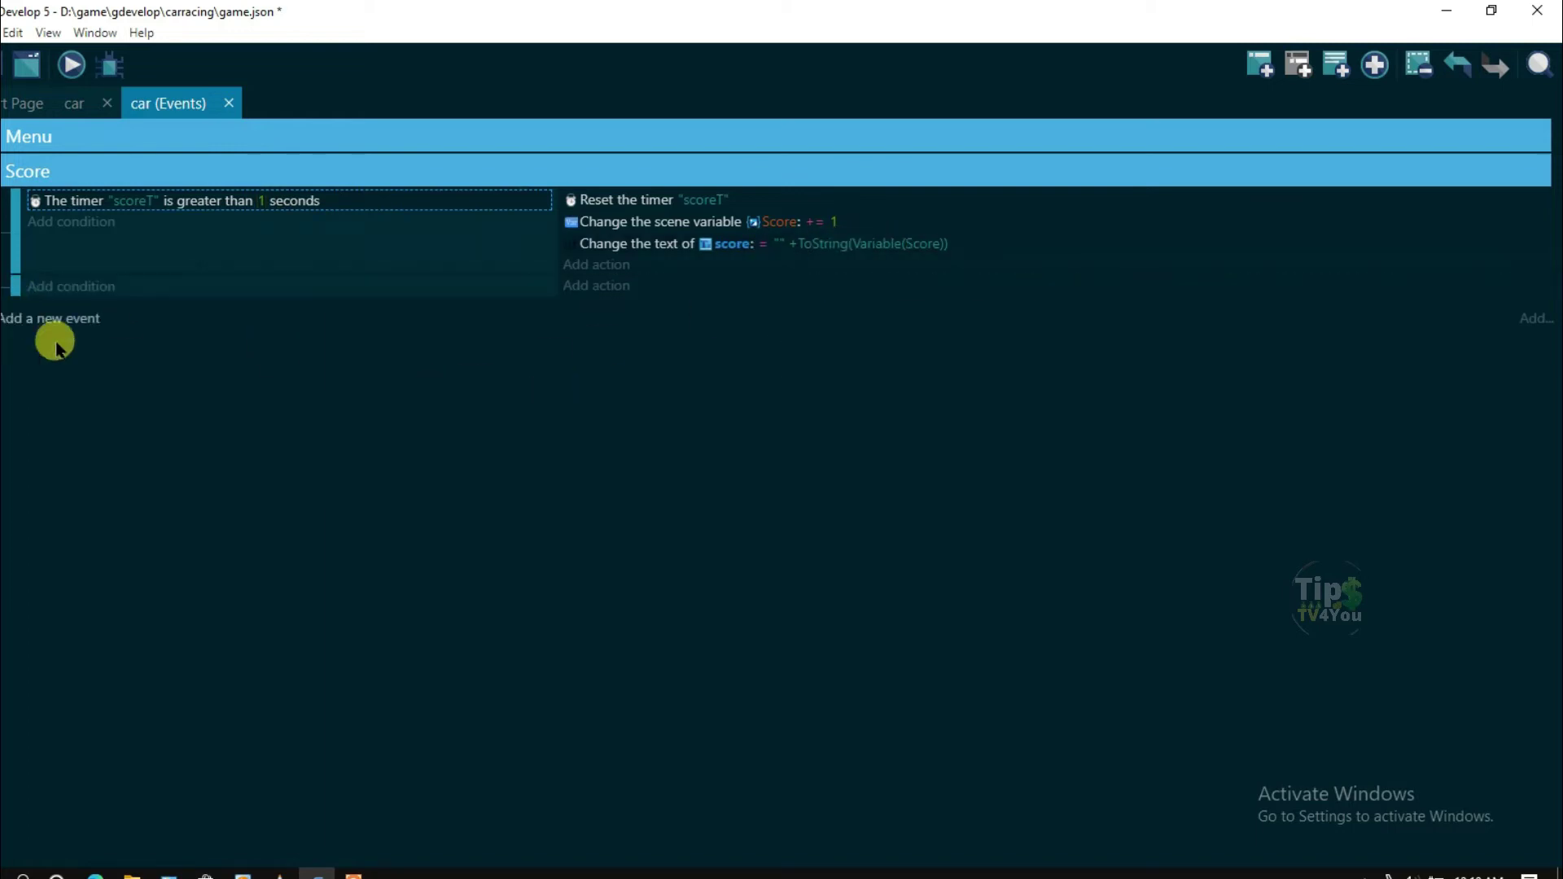
# Add a 'Value of a scene variable' condition to the new event
pyautogui.click(69, 293)
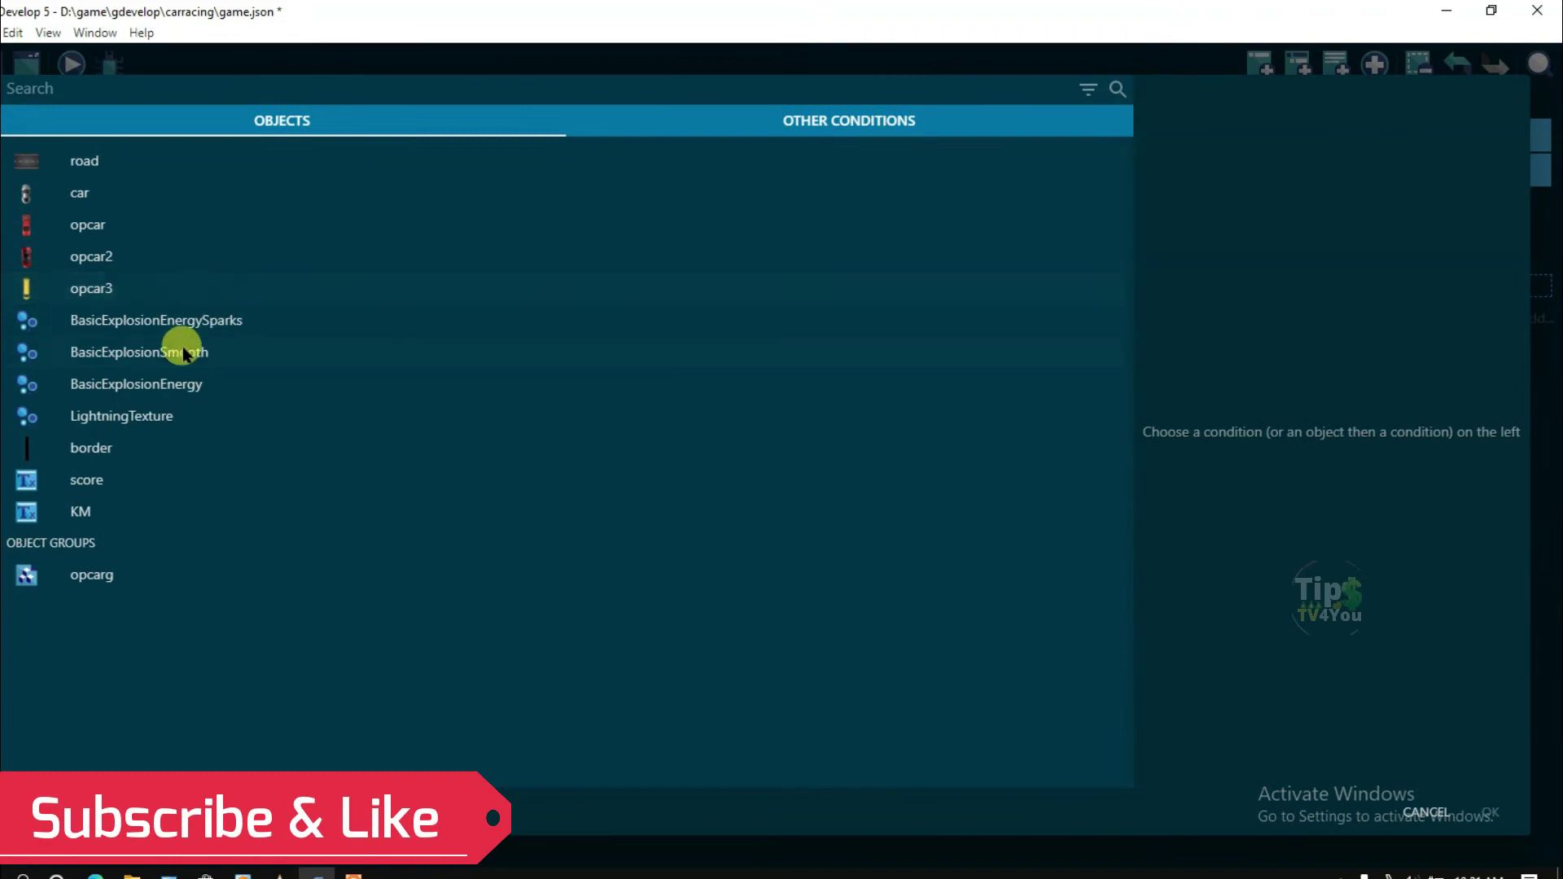
pyautogui.click(848, 128)
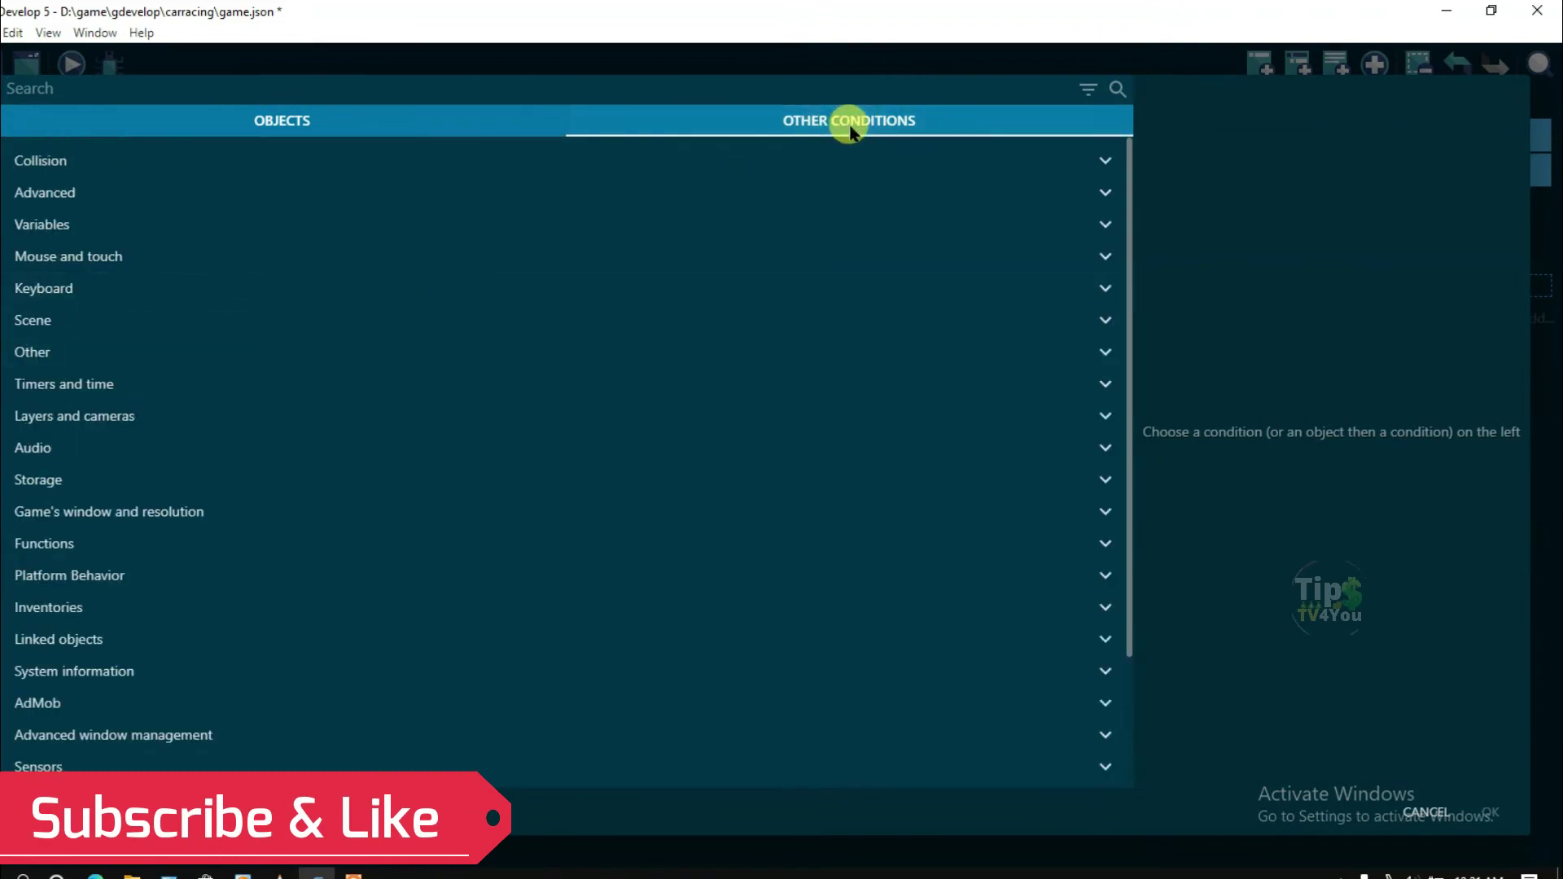
pyautogui.click(84, 223)
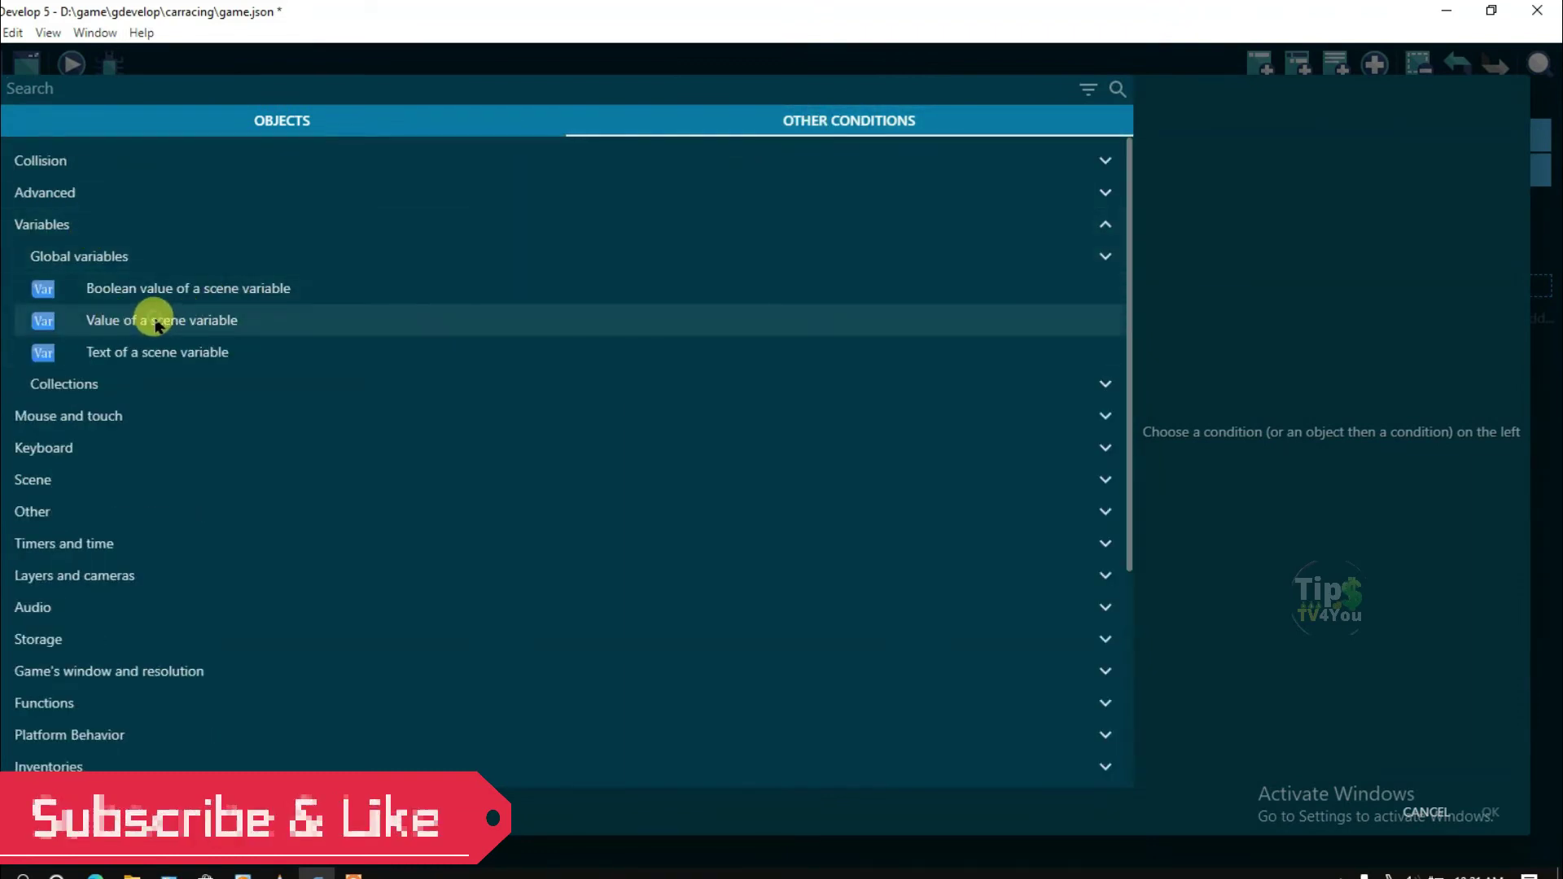
pyautogui.click(183, 322)
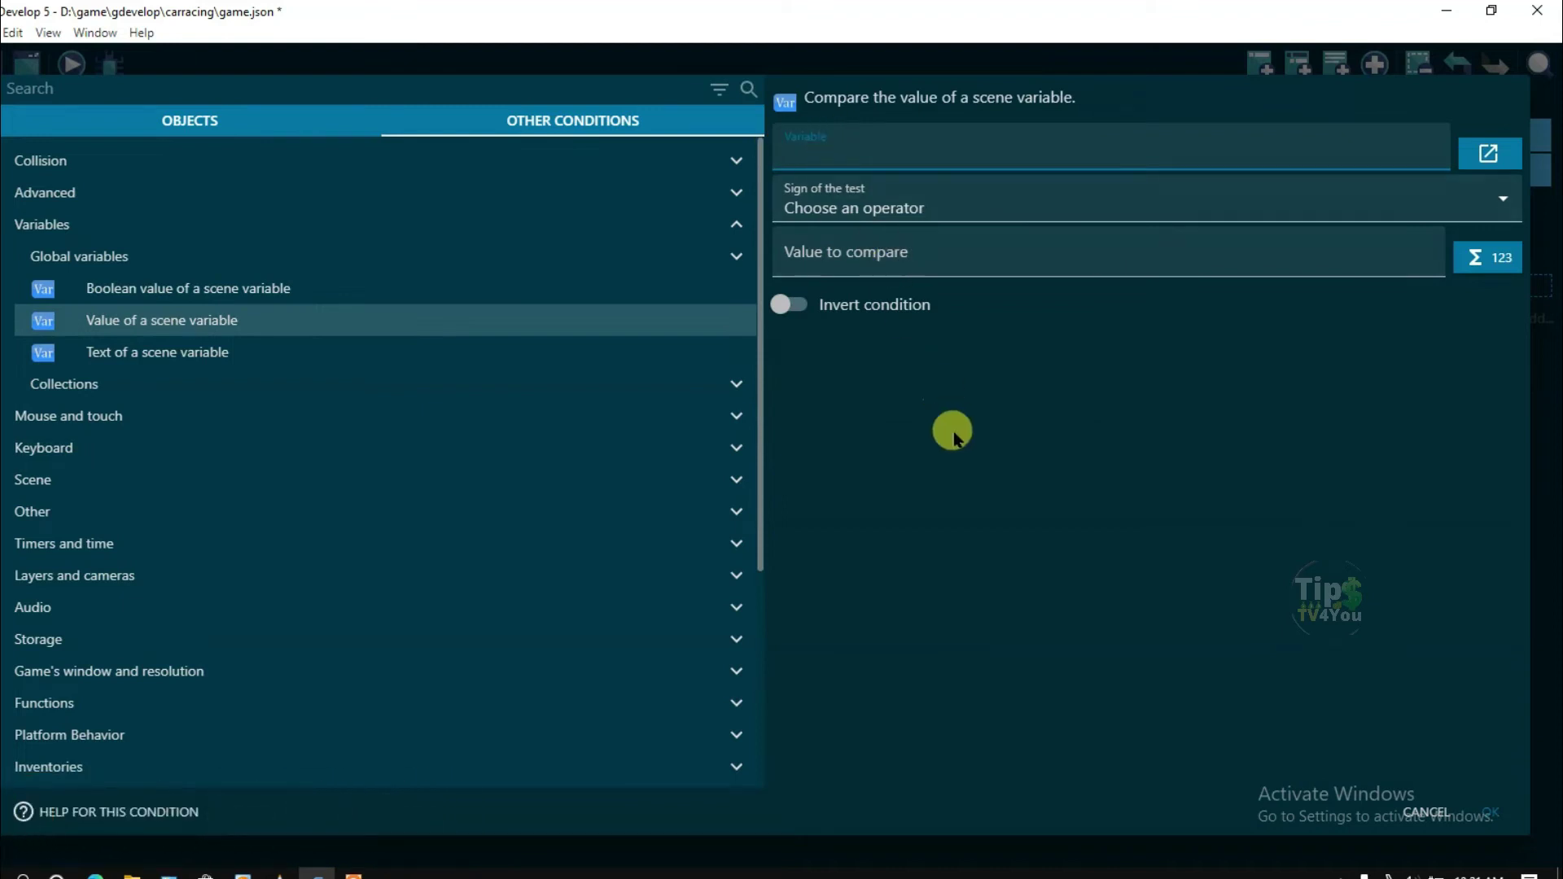
pyautogui.write('Score')
# Set the condition to Score greater than GlobalVariable(HScore) and confirm it
pyautogui.click(863, 207)
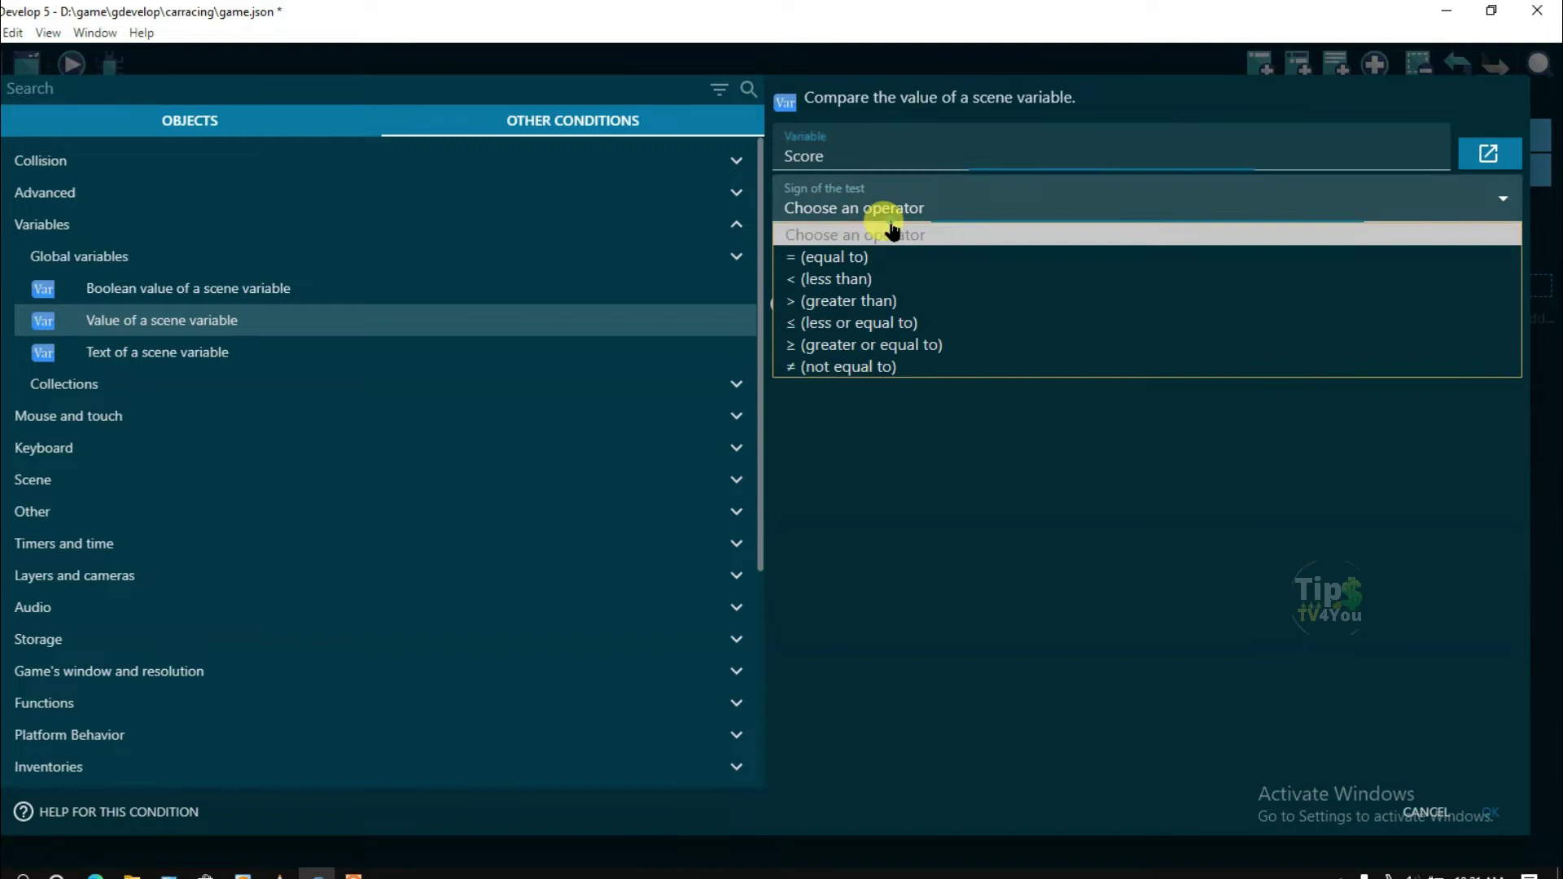
pyautogui.click(848, 300)
pyautogui.click(786, 246)
pyautogui.click(1007, 470)
pyautogui.write('gl')
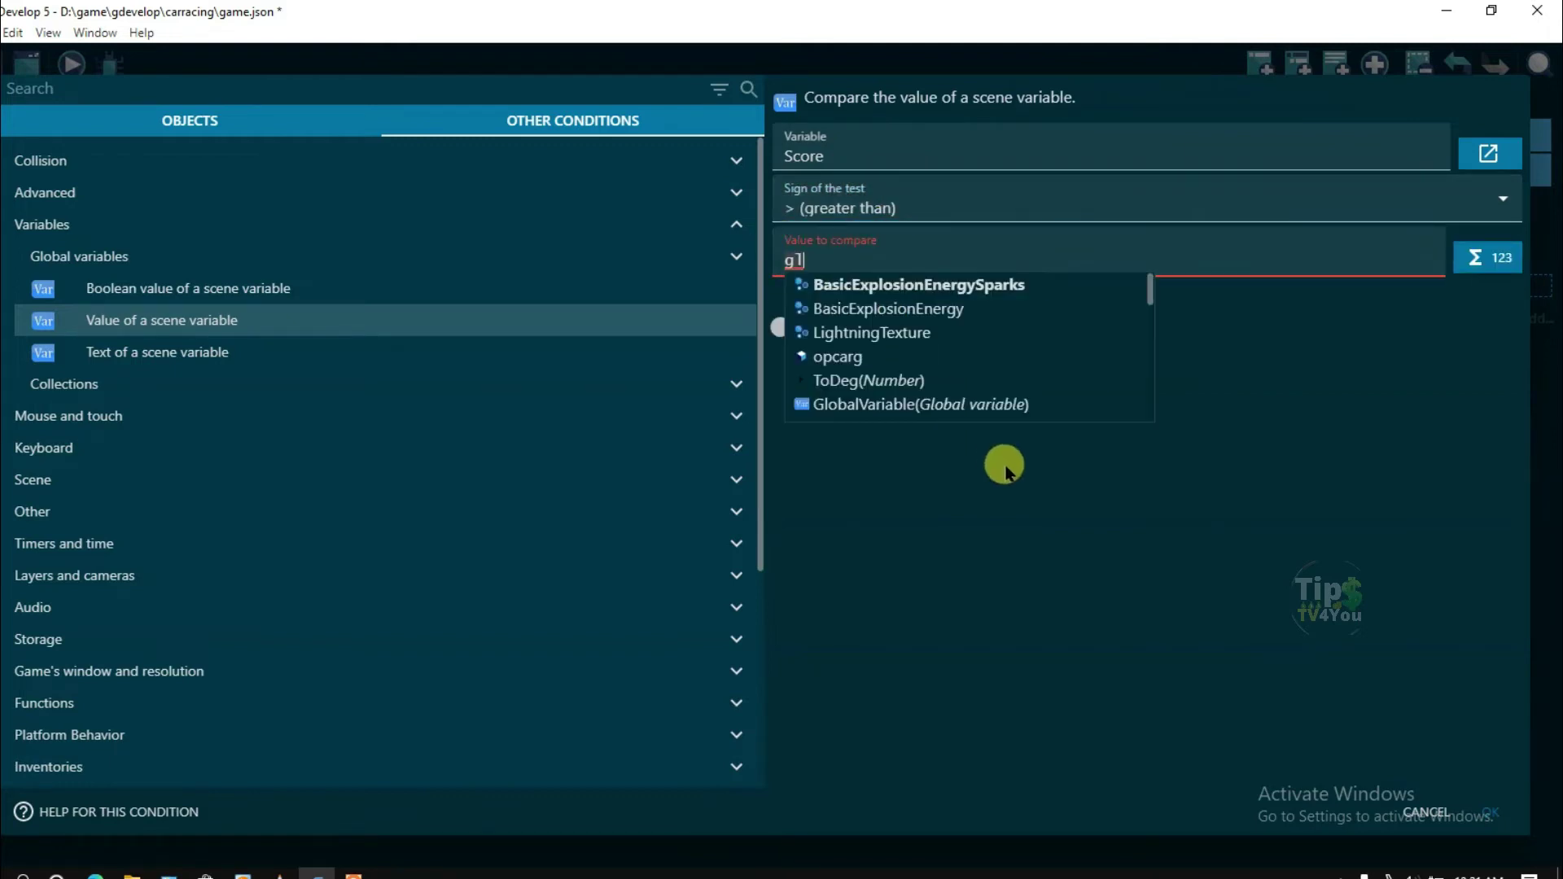
pyautogui.write('o')
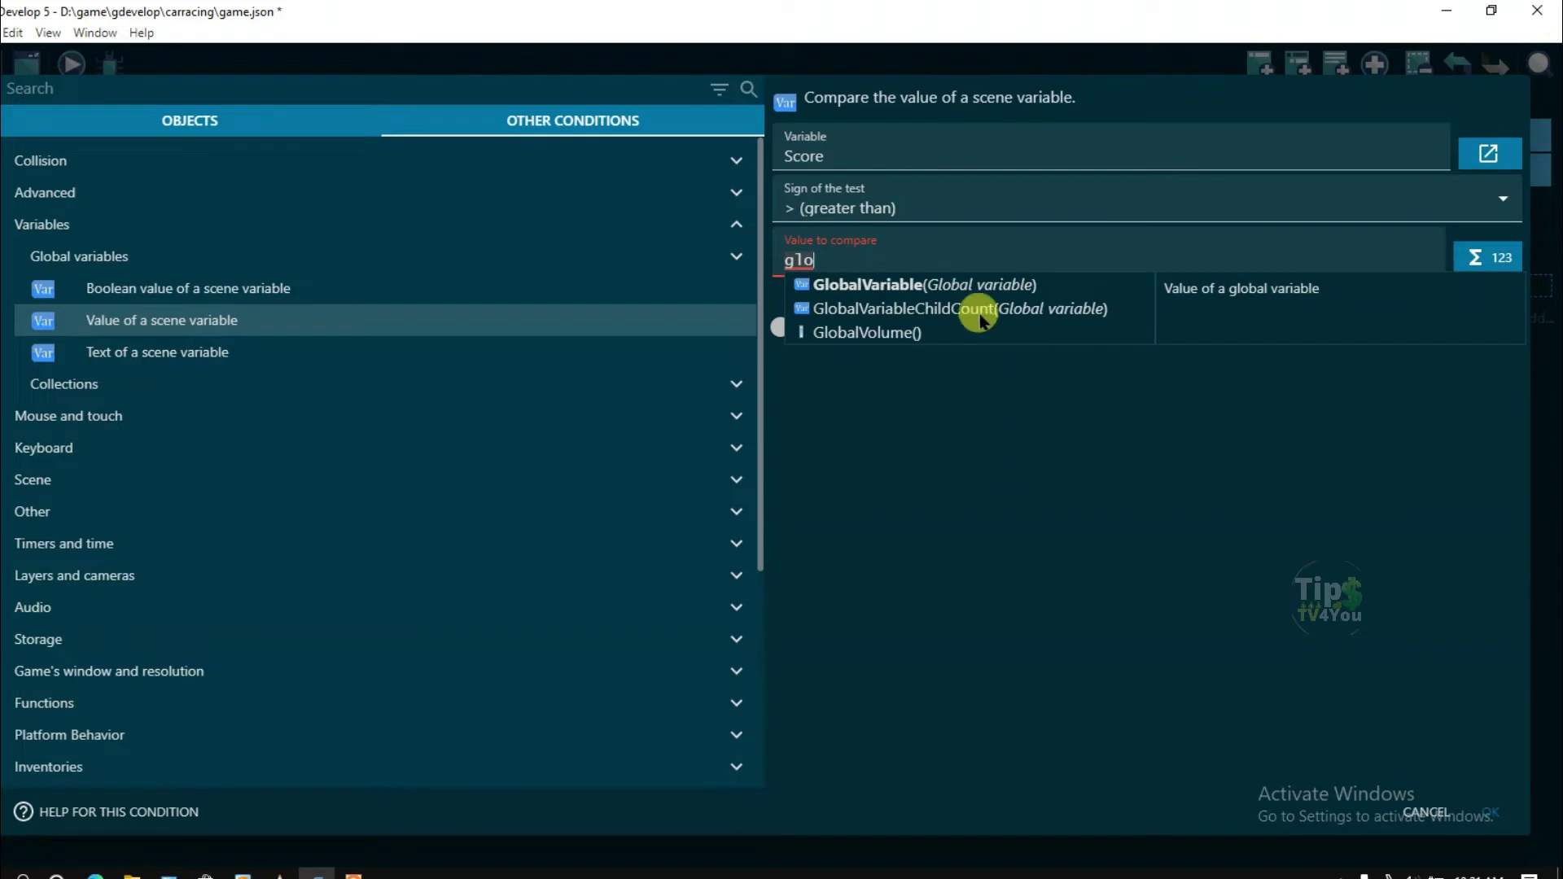
pyautogui.click(952, 290)
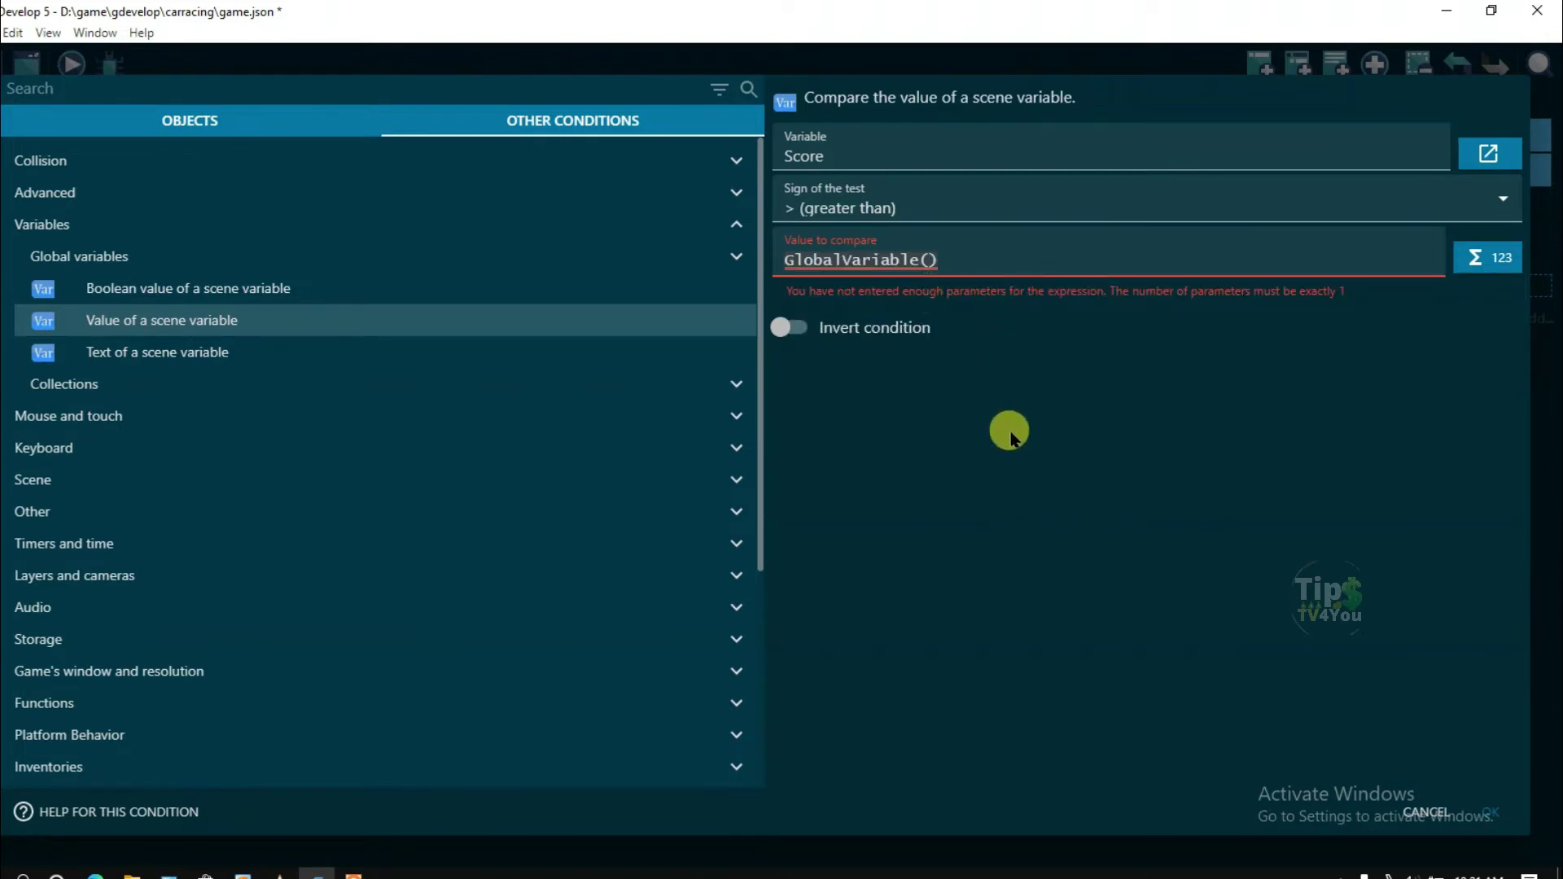
pyautogui.write('HScore')
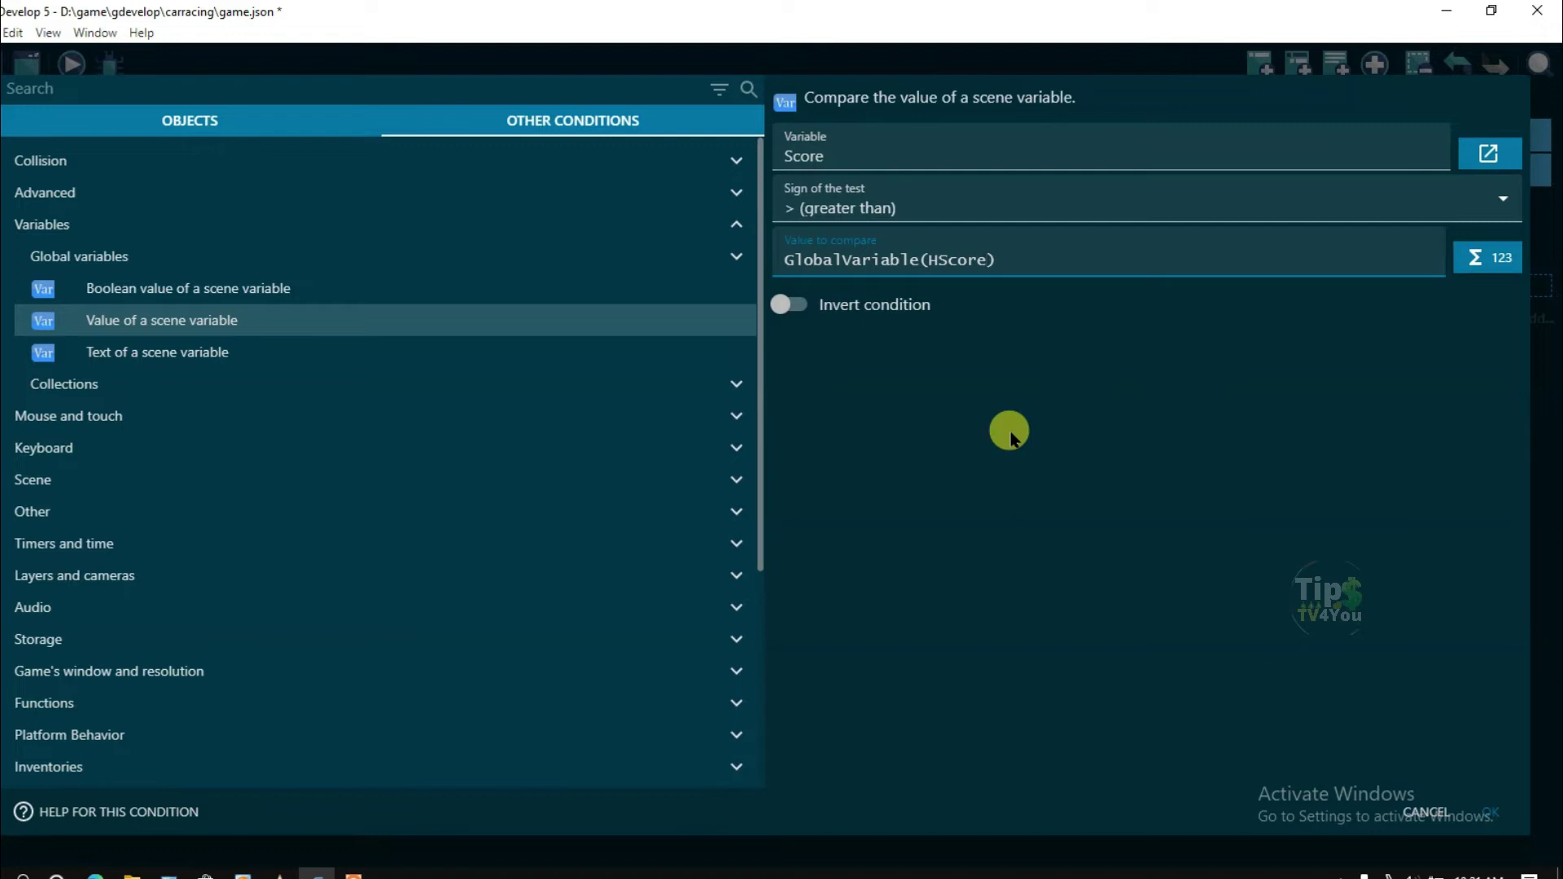
pyautogui.click(1008, 431)
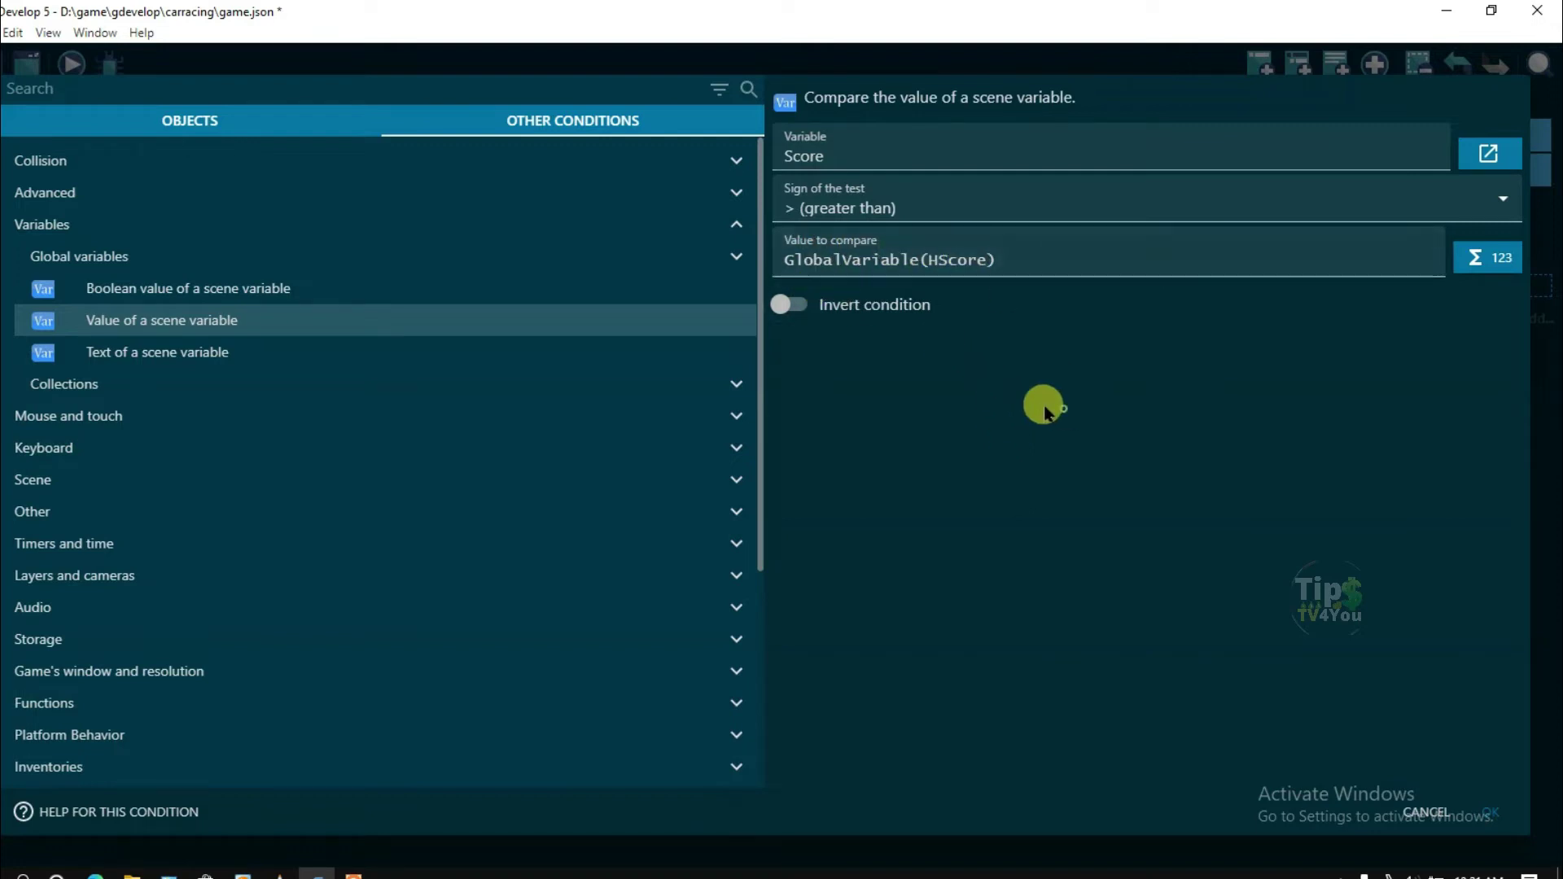
pyautogui.click(1490, 817)
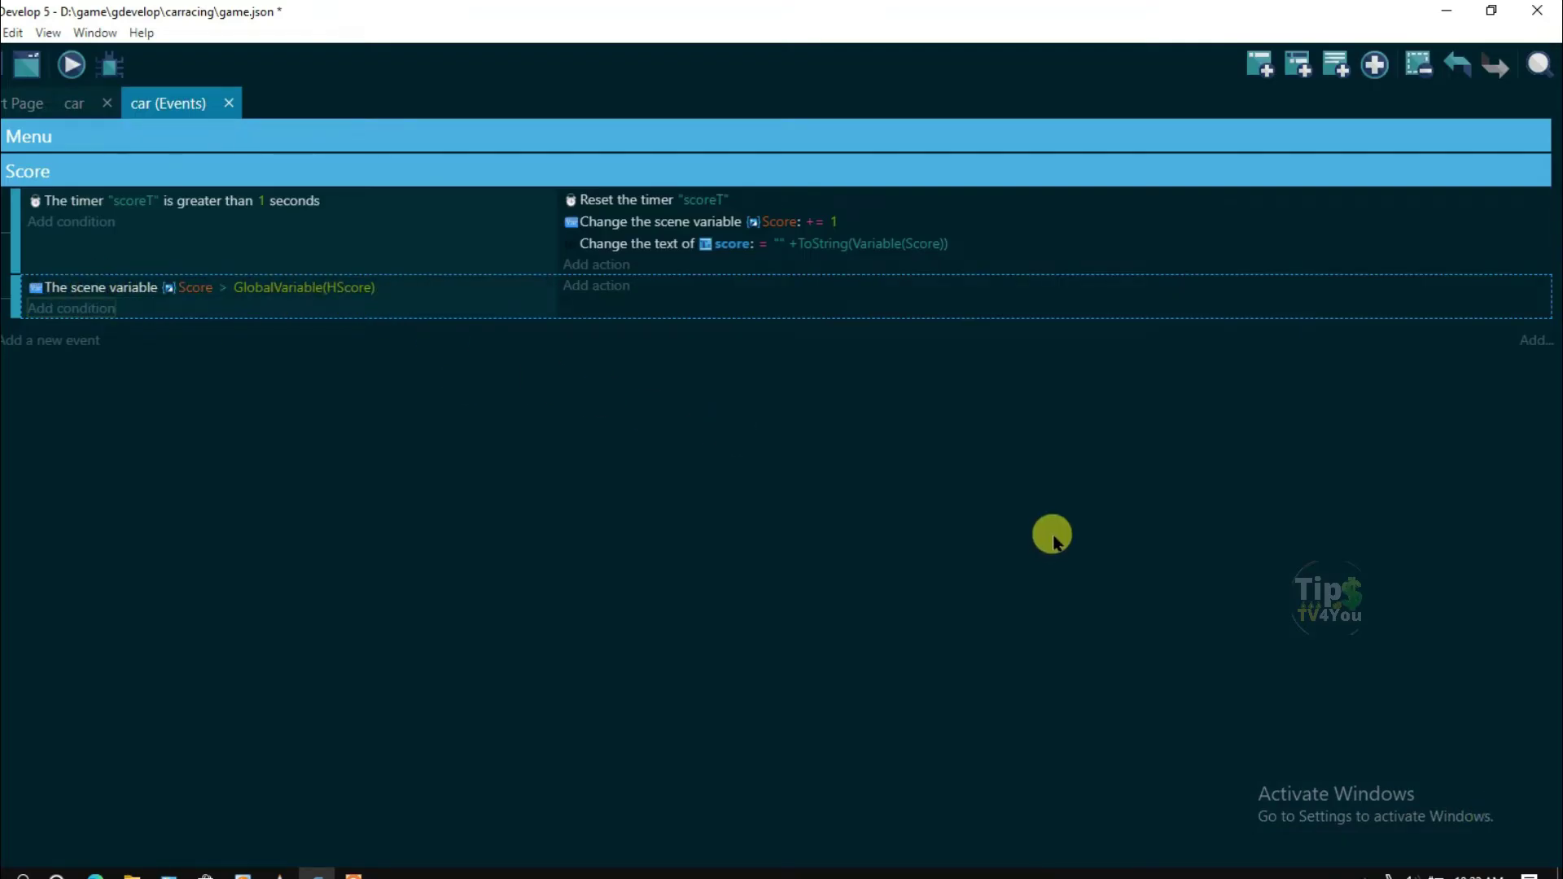
# Add a 'Value of a global variable' action to the event
pyautogui.click(599, 289)
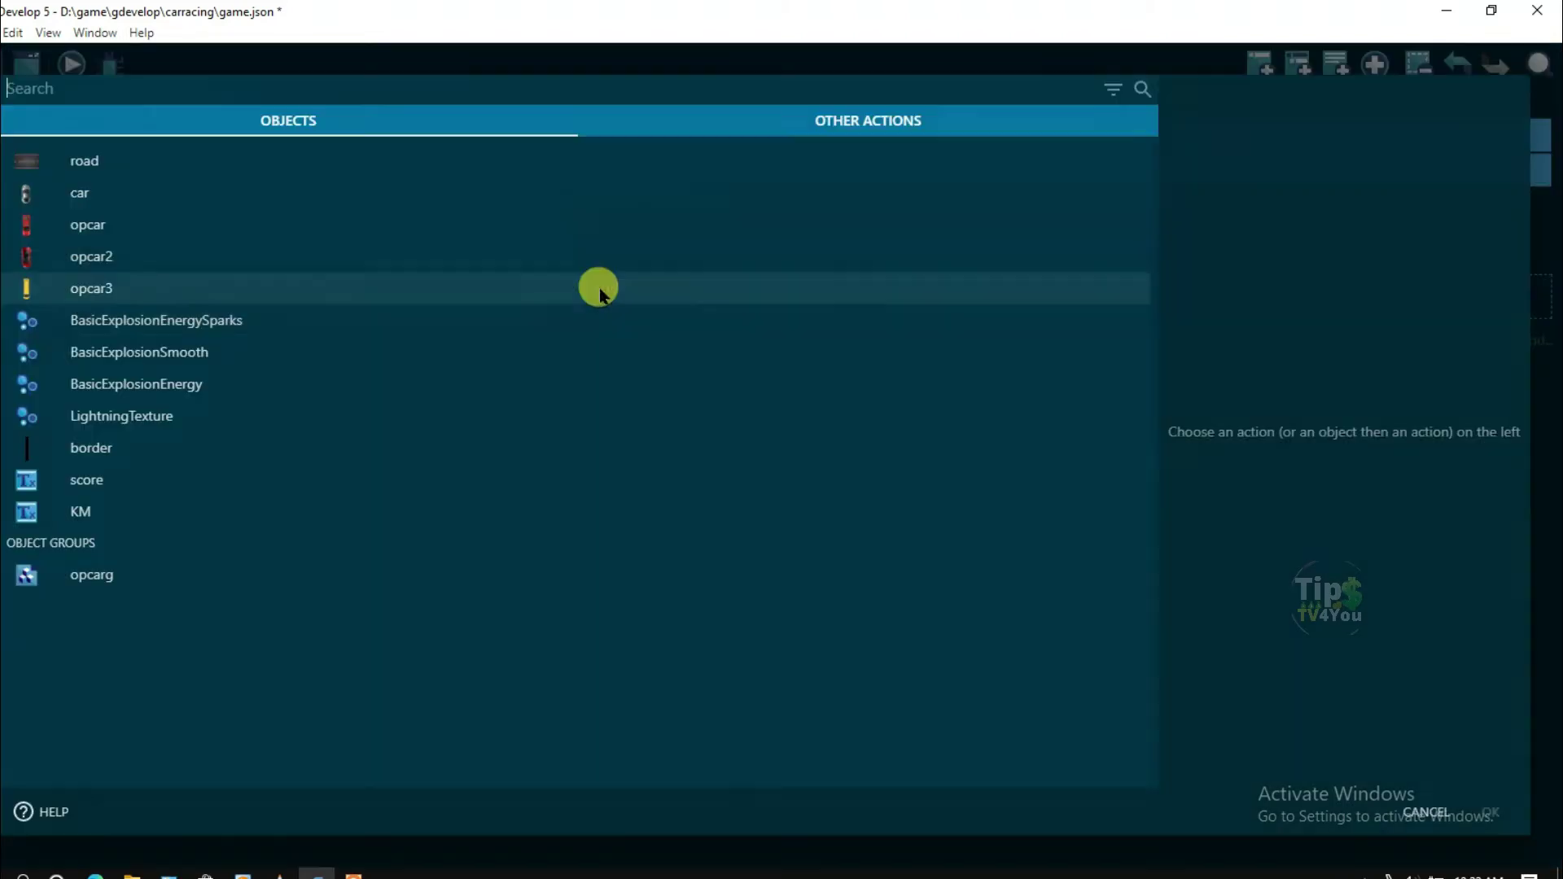
pyautogui.click(859, 130)
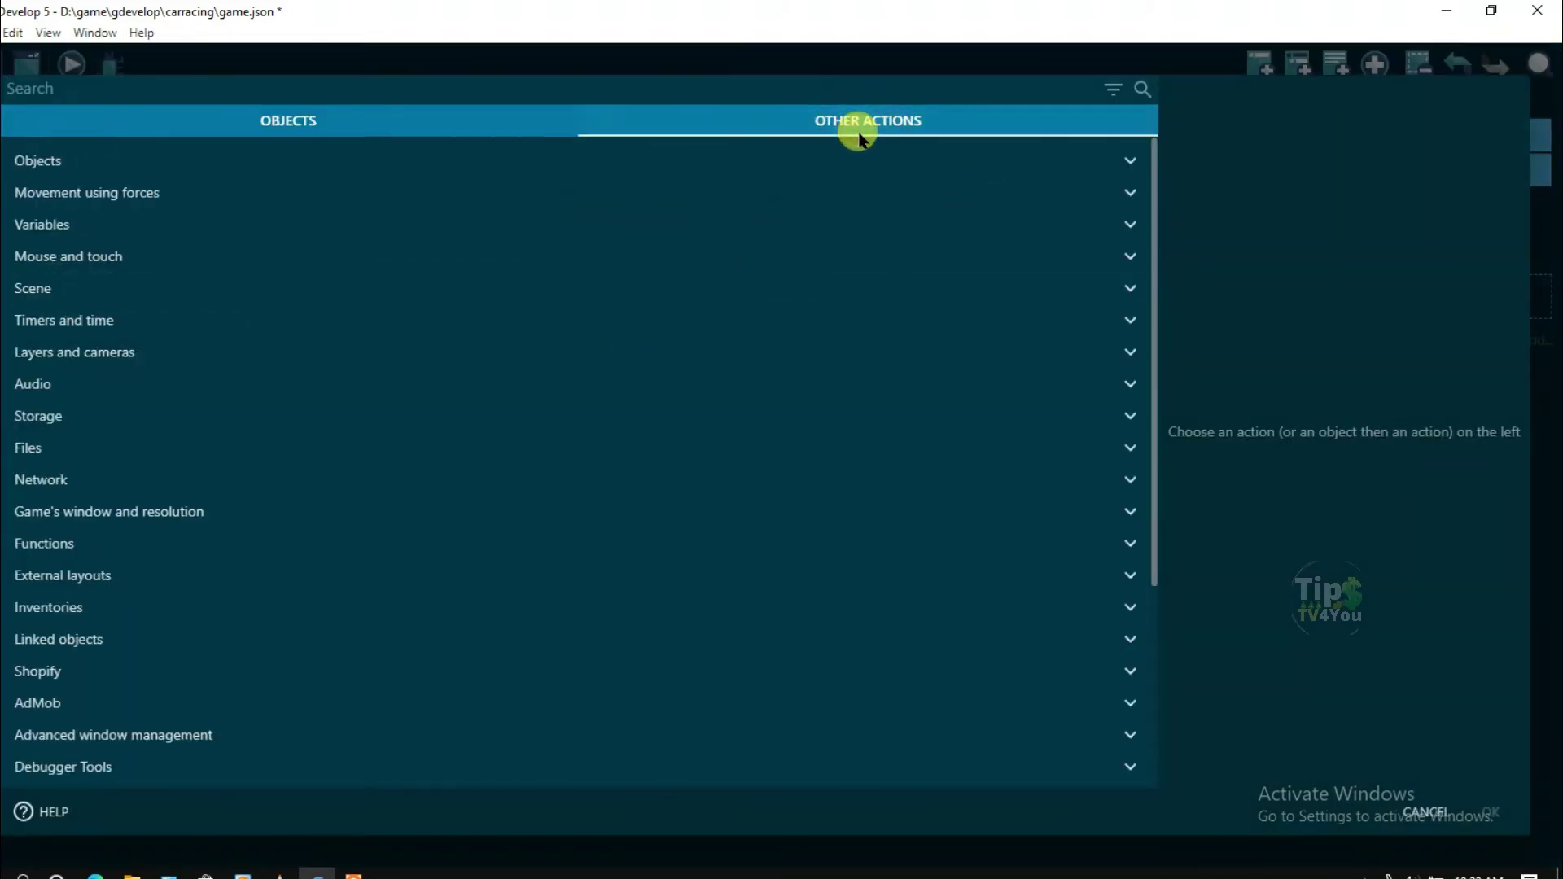
pyautogui.click(220, 224)
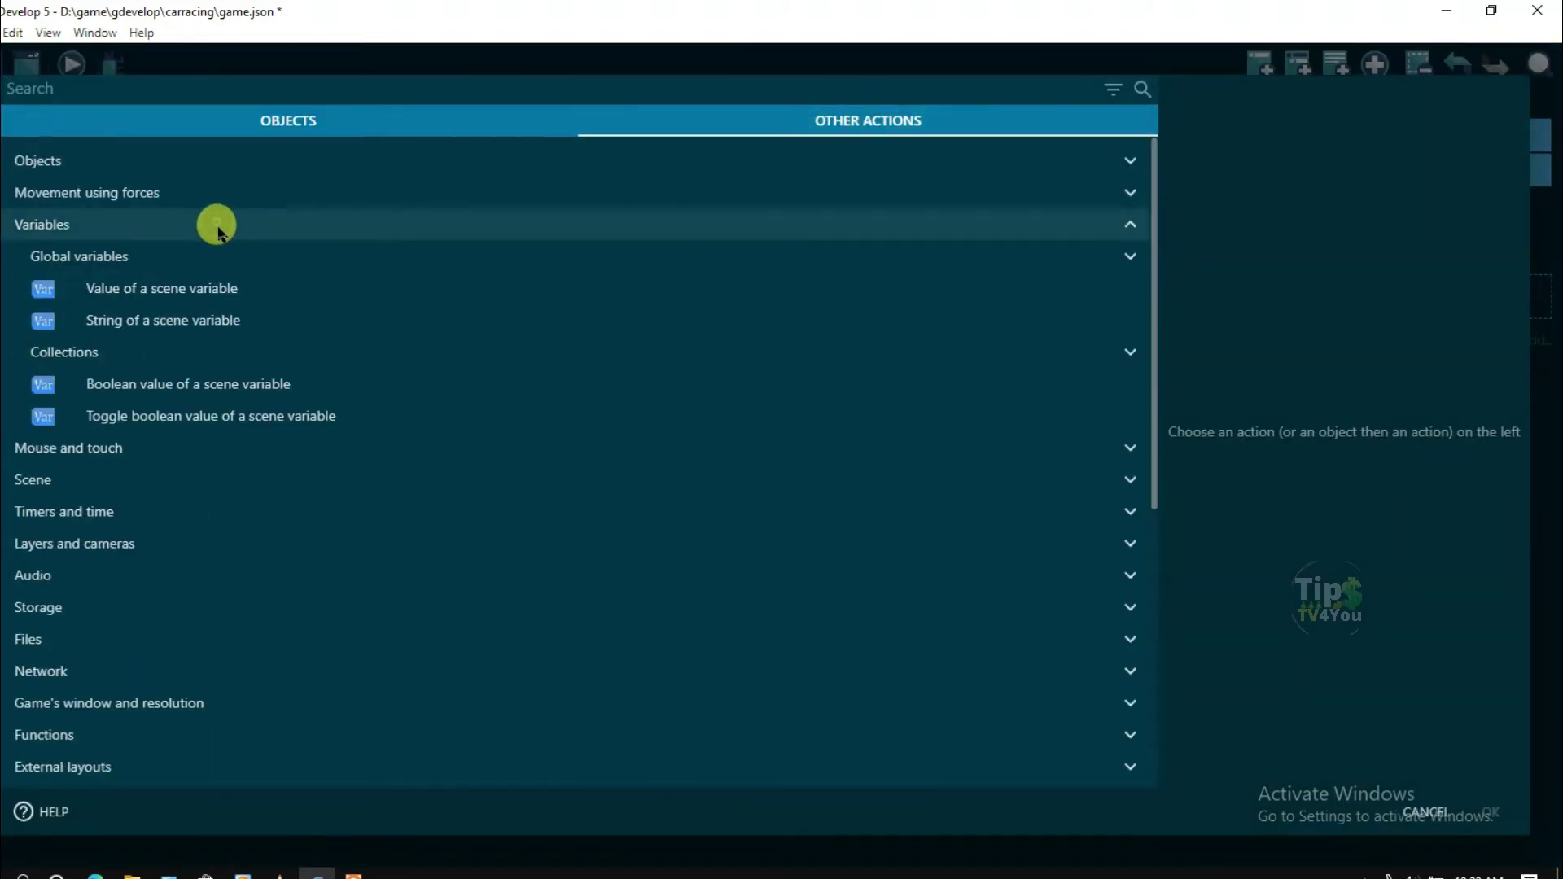
pyautogui.click(122, 259)
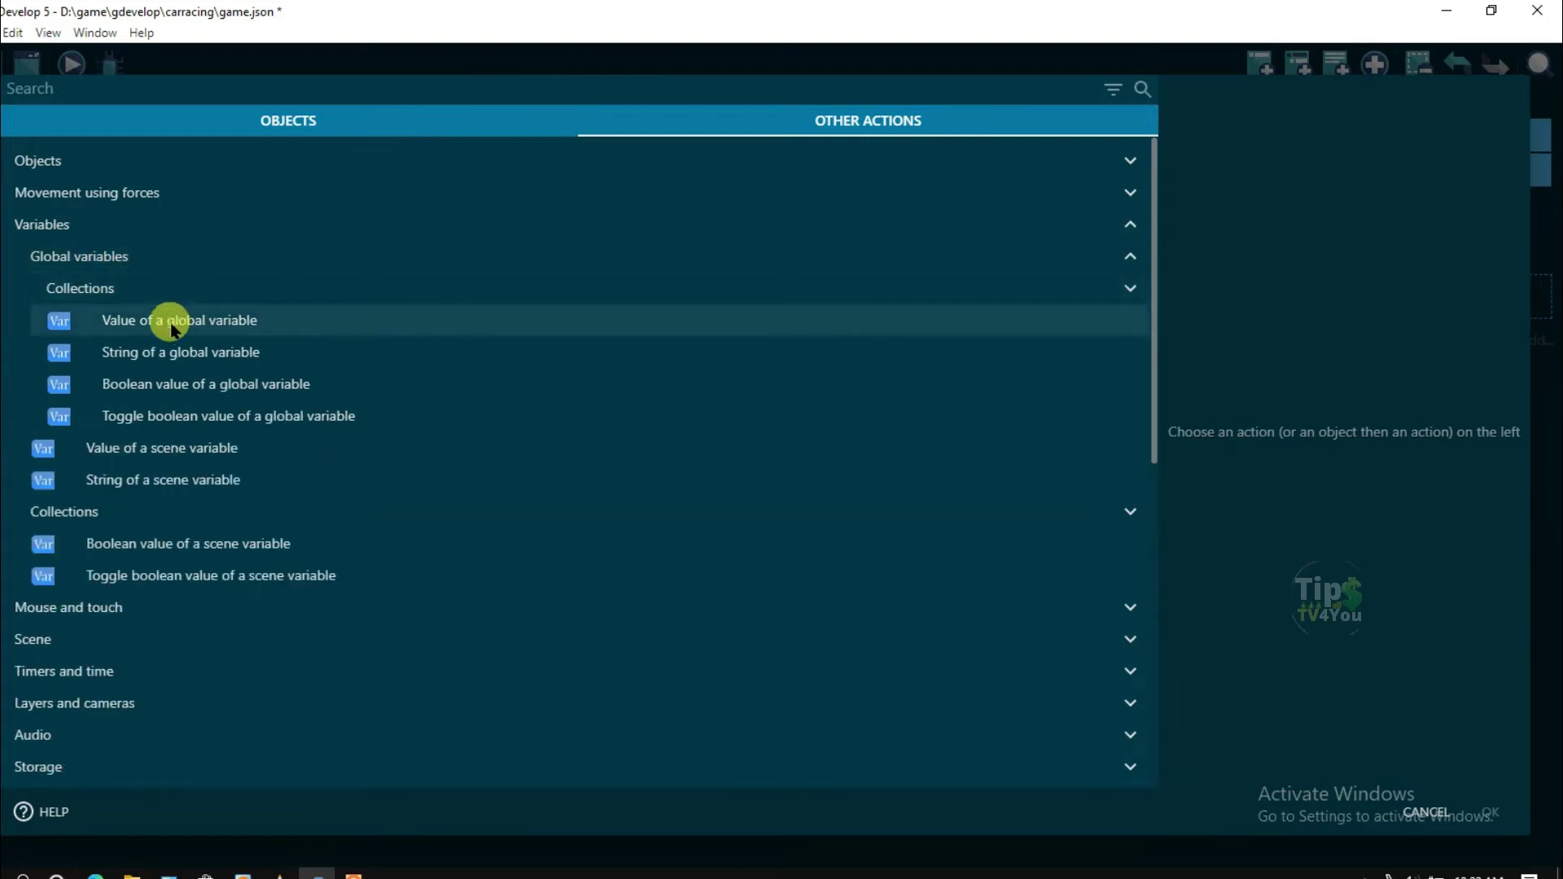
pyautogui.click(246, 326)
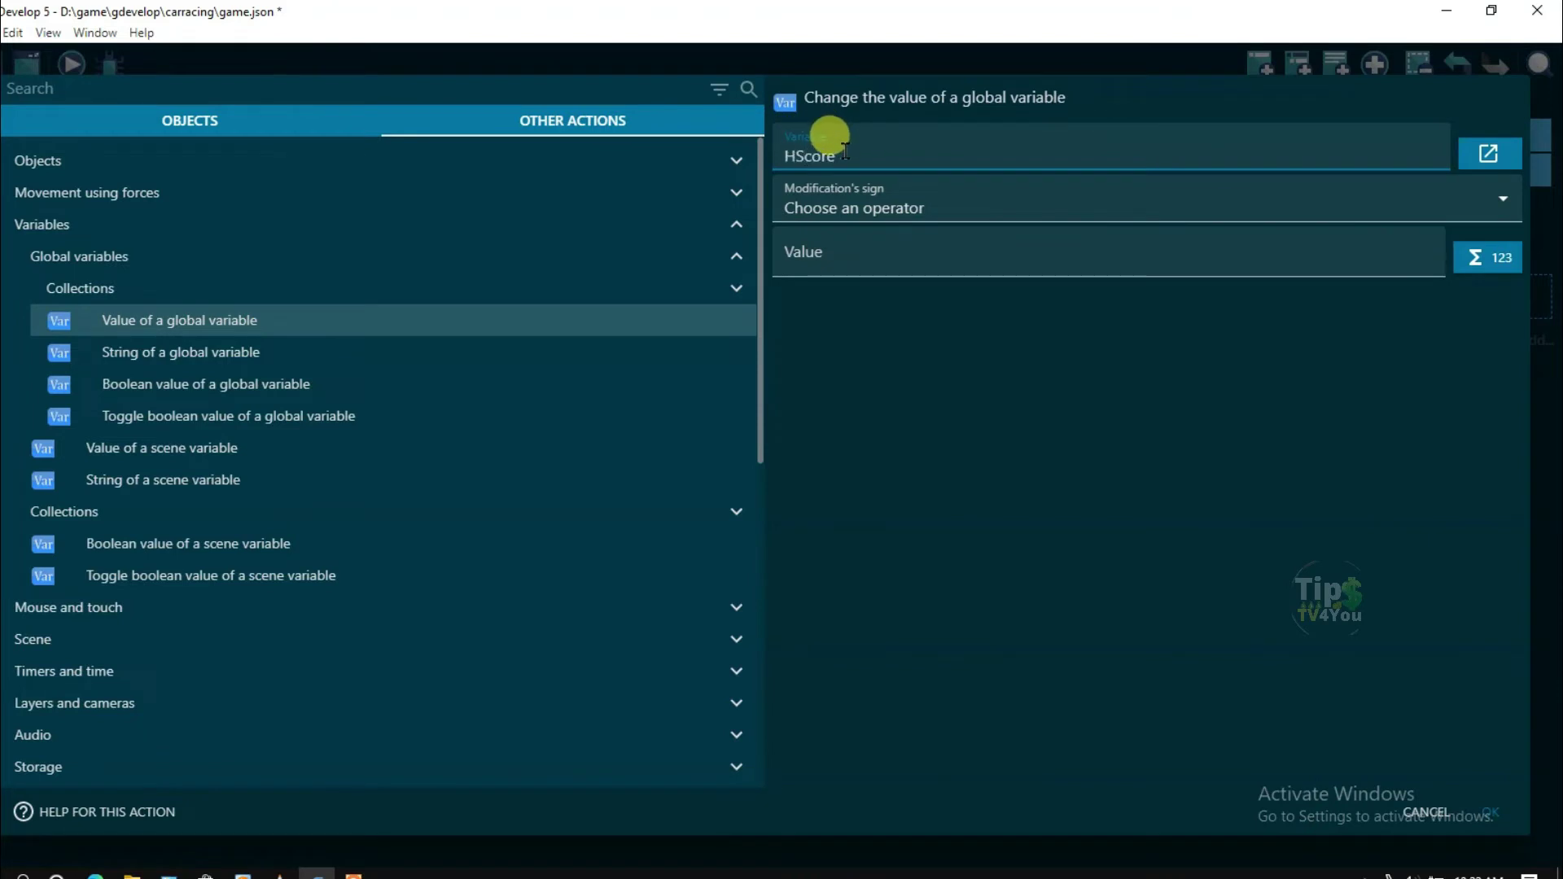
# Set global variable HScore to Variable(Score) and confirm the action
pyautogui.click(863, 205)
pyautogui.click(806, 255)
pyautogui.click(790, 256)
pyautogui.write('vari')
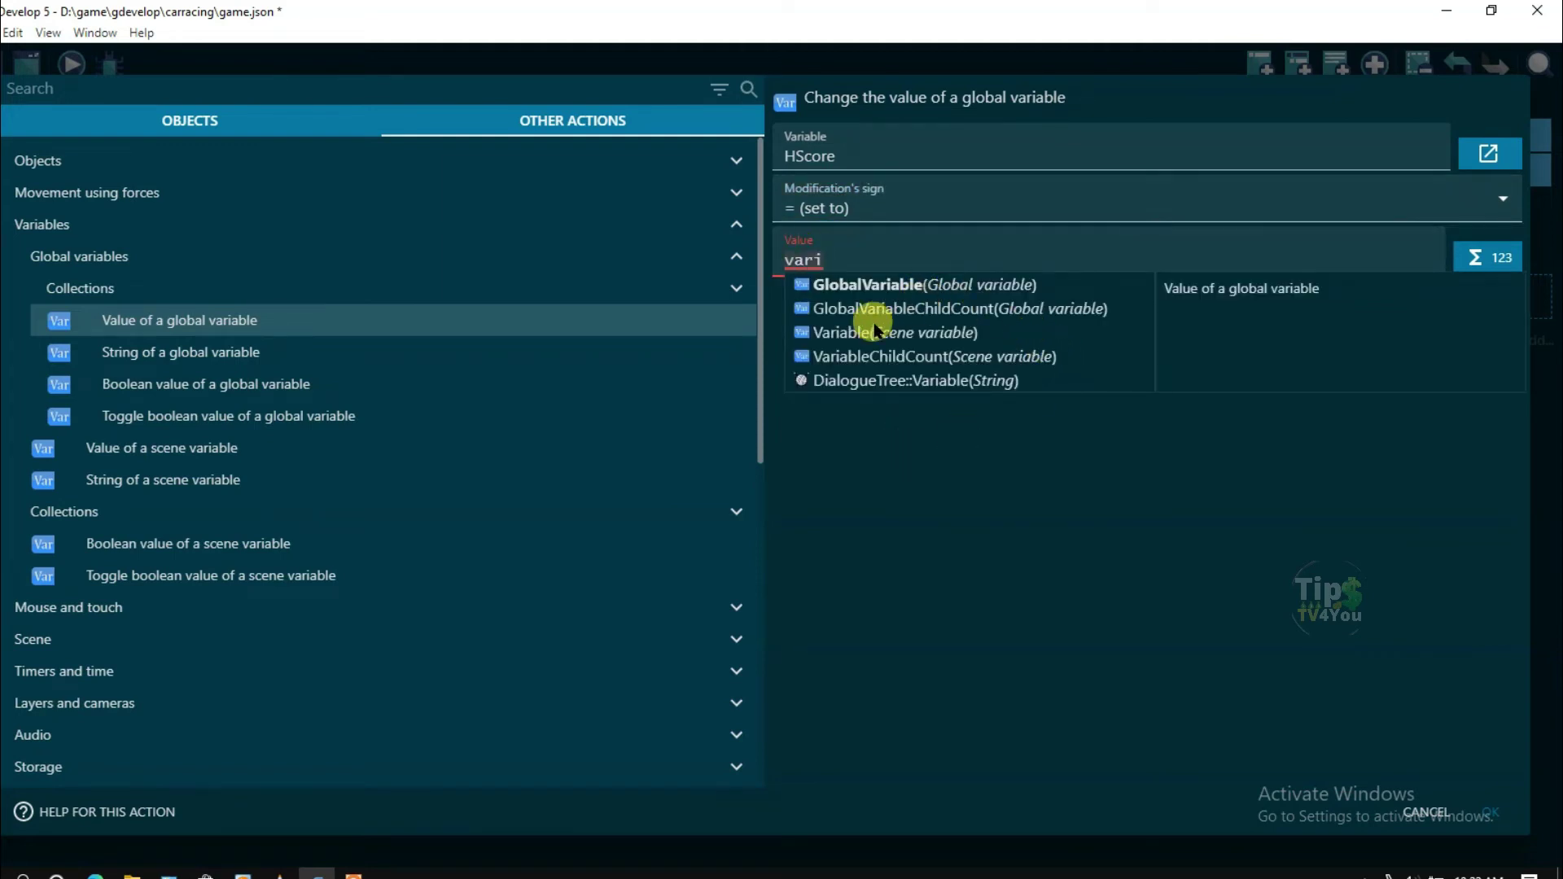
pyautogui.click(913, 341)
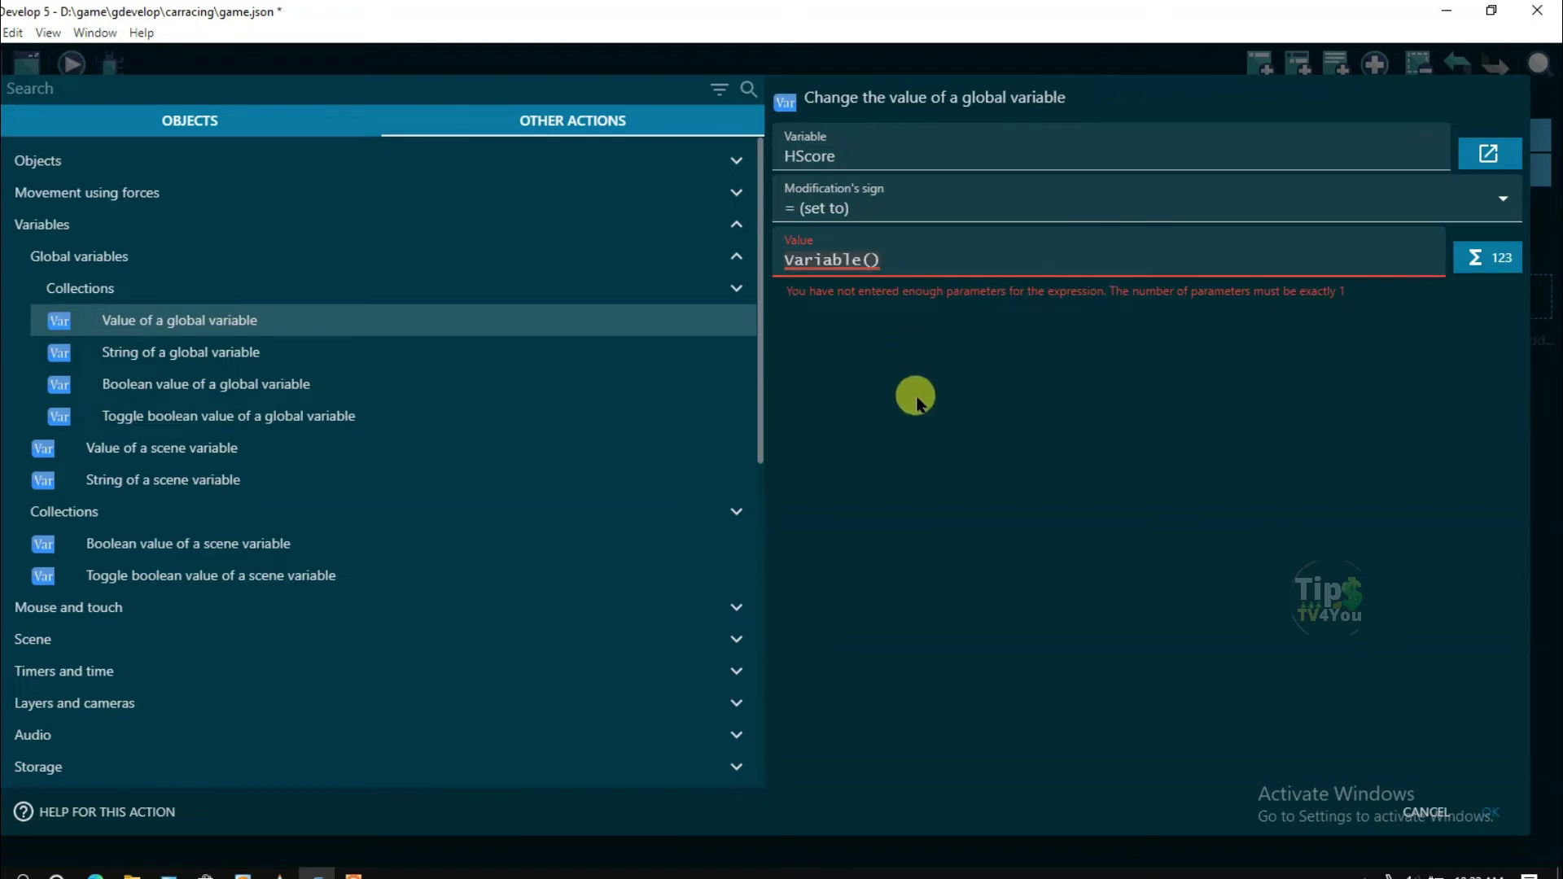
pyautogui.write('Score')
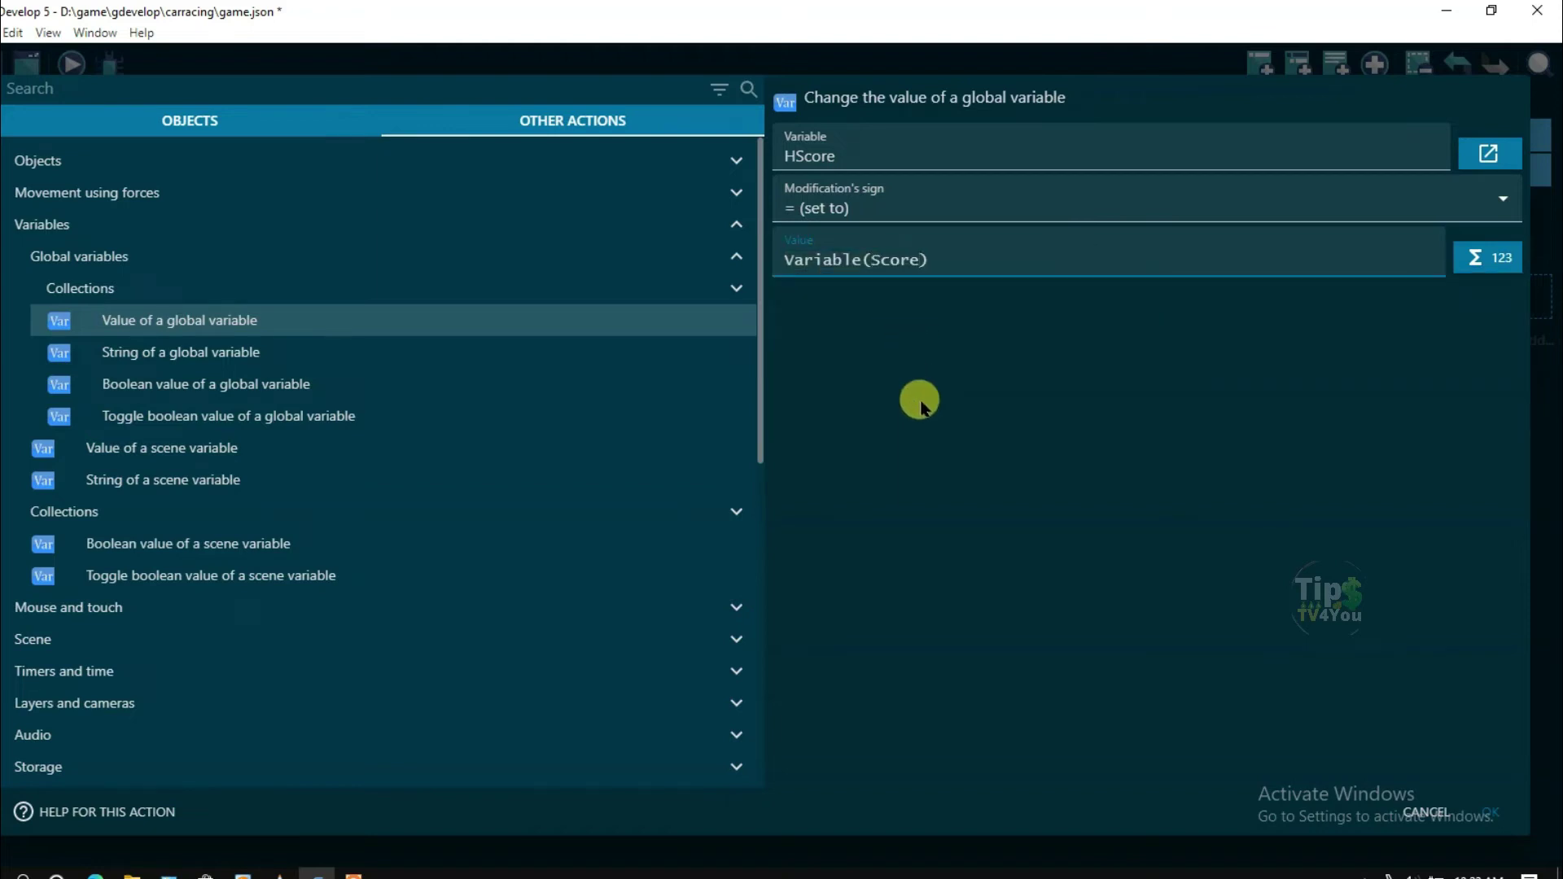
pyautogui.click(920, 405)
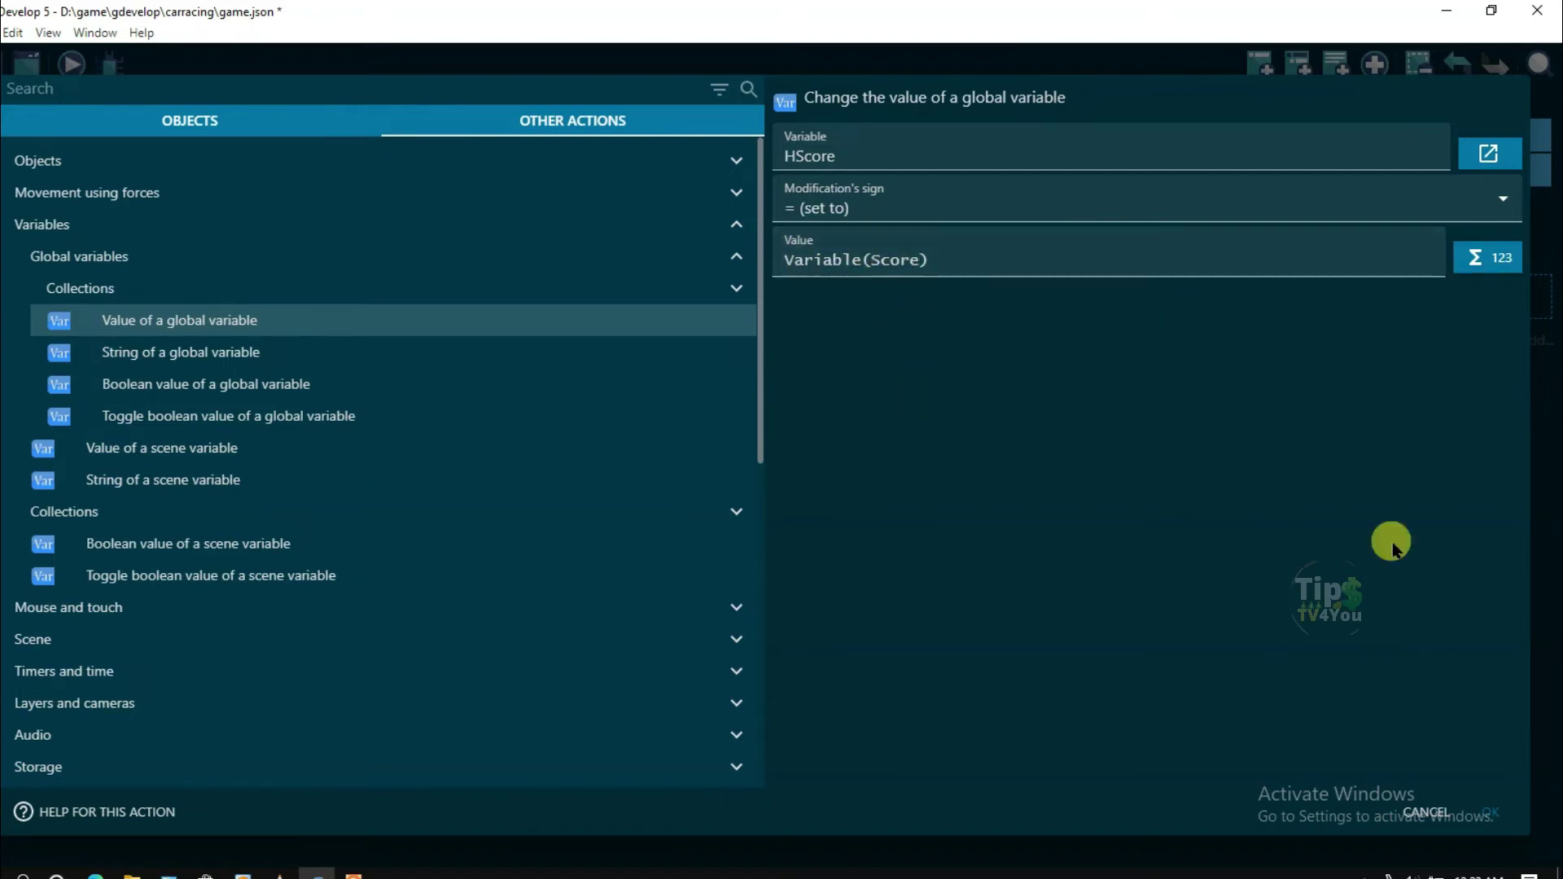
pyautogui.click(1490, 813)
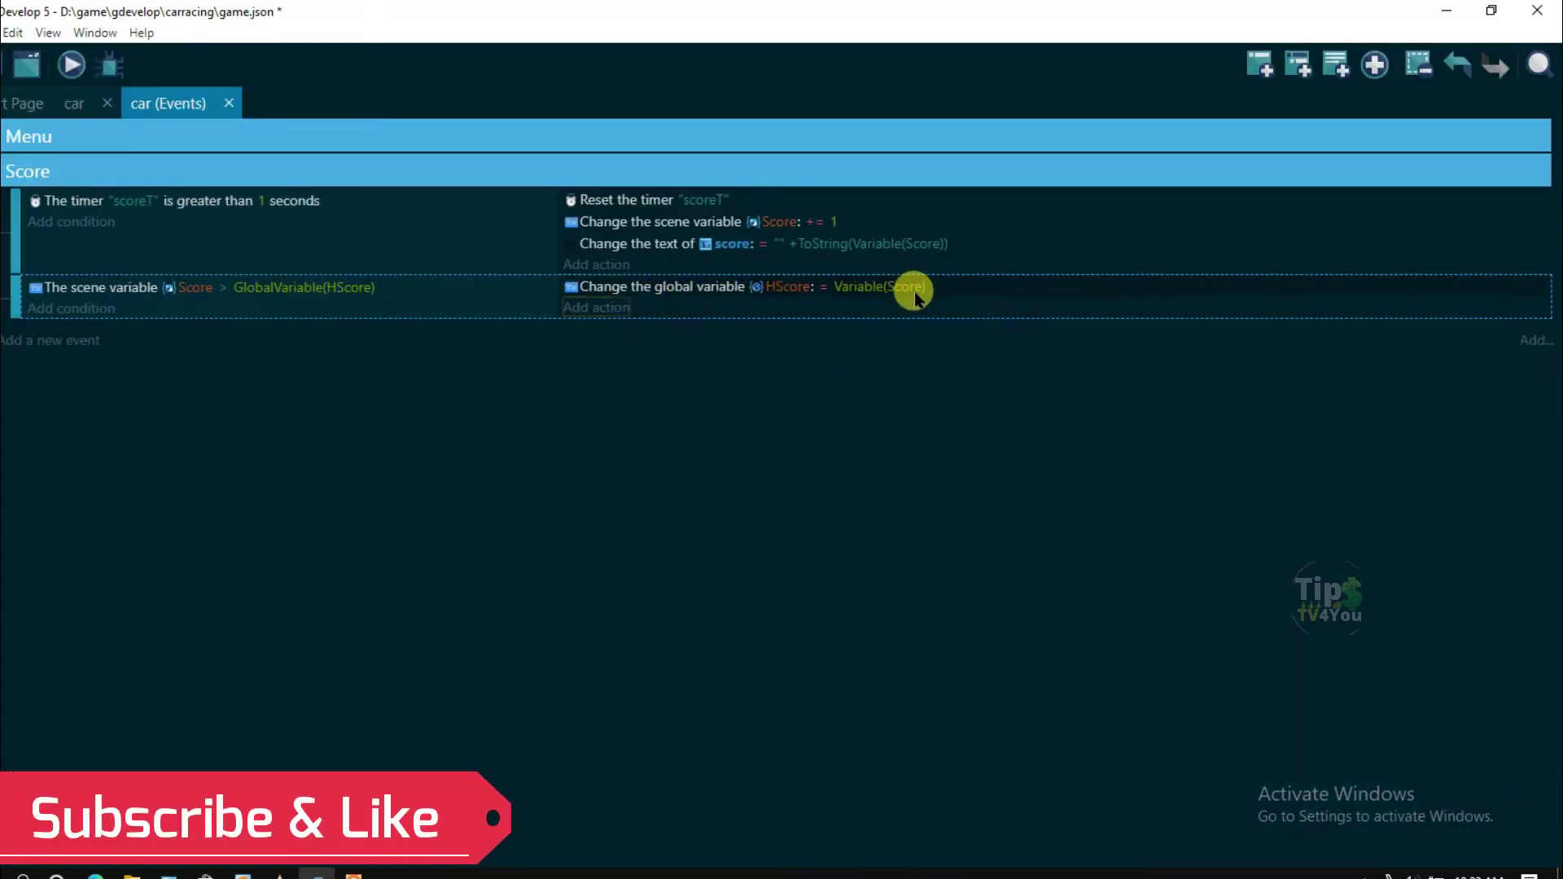
# Add a 'Write a value' storage action to the event
pyautogui.click(595, 312)
pyautogui.write('wr')
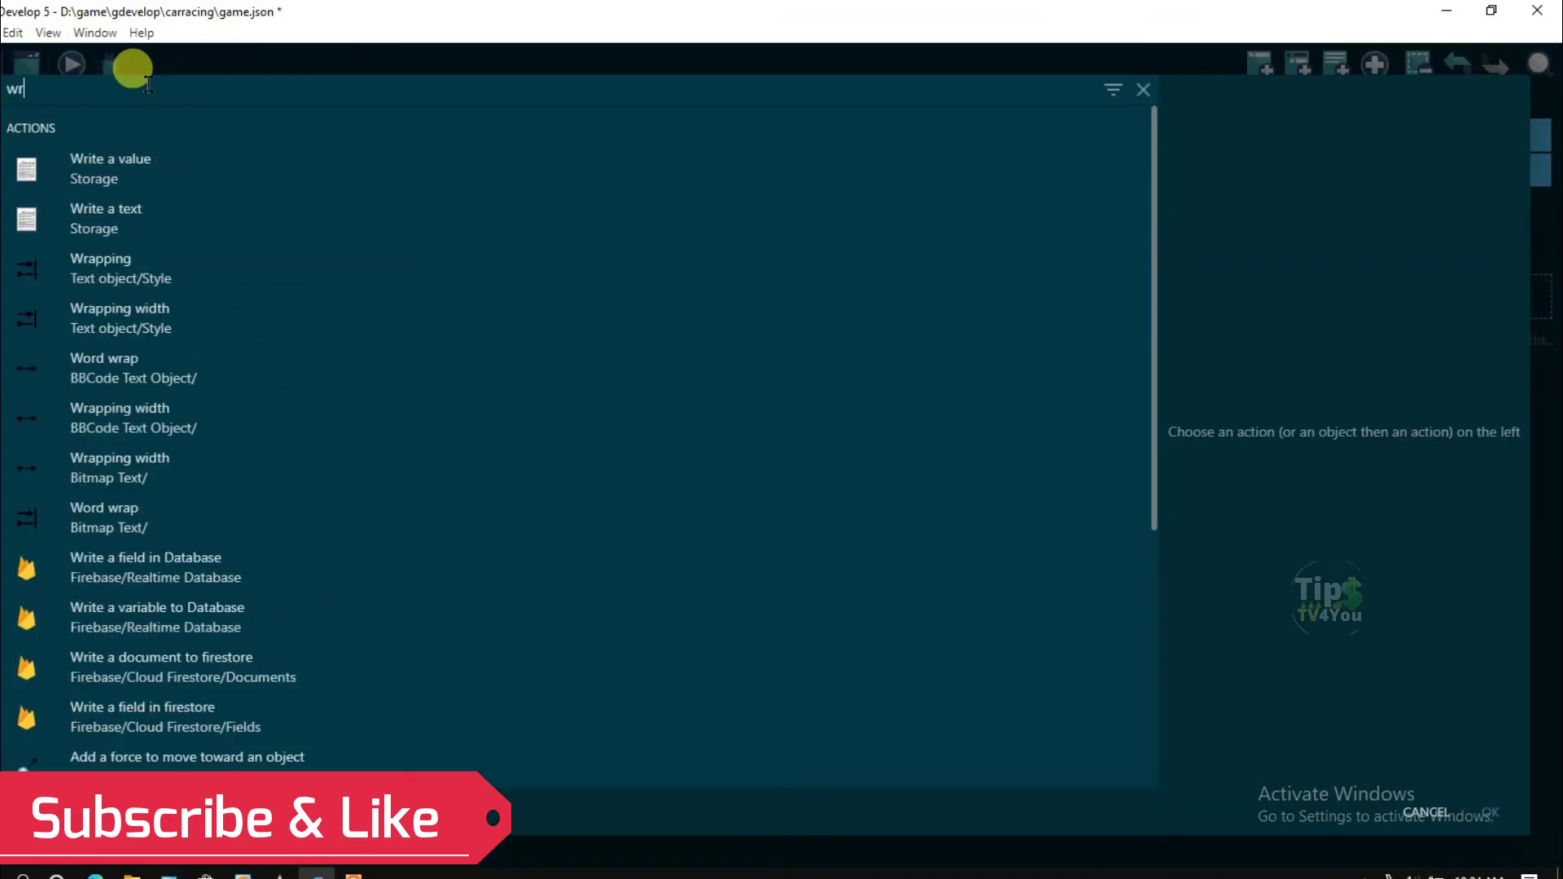
pyautogui.write('i')
pyautogui.click(127, 171)
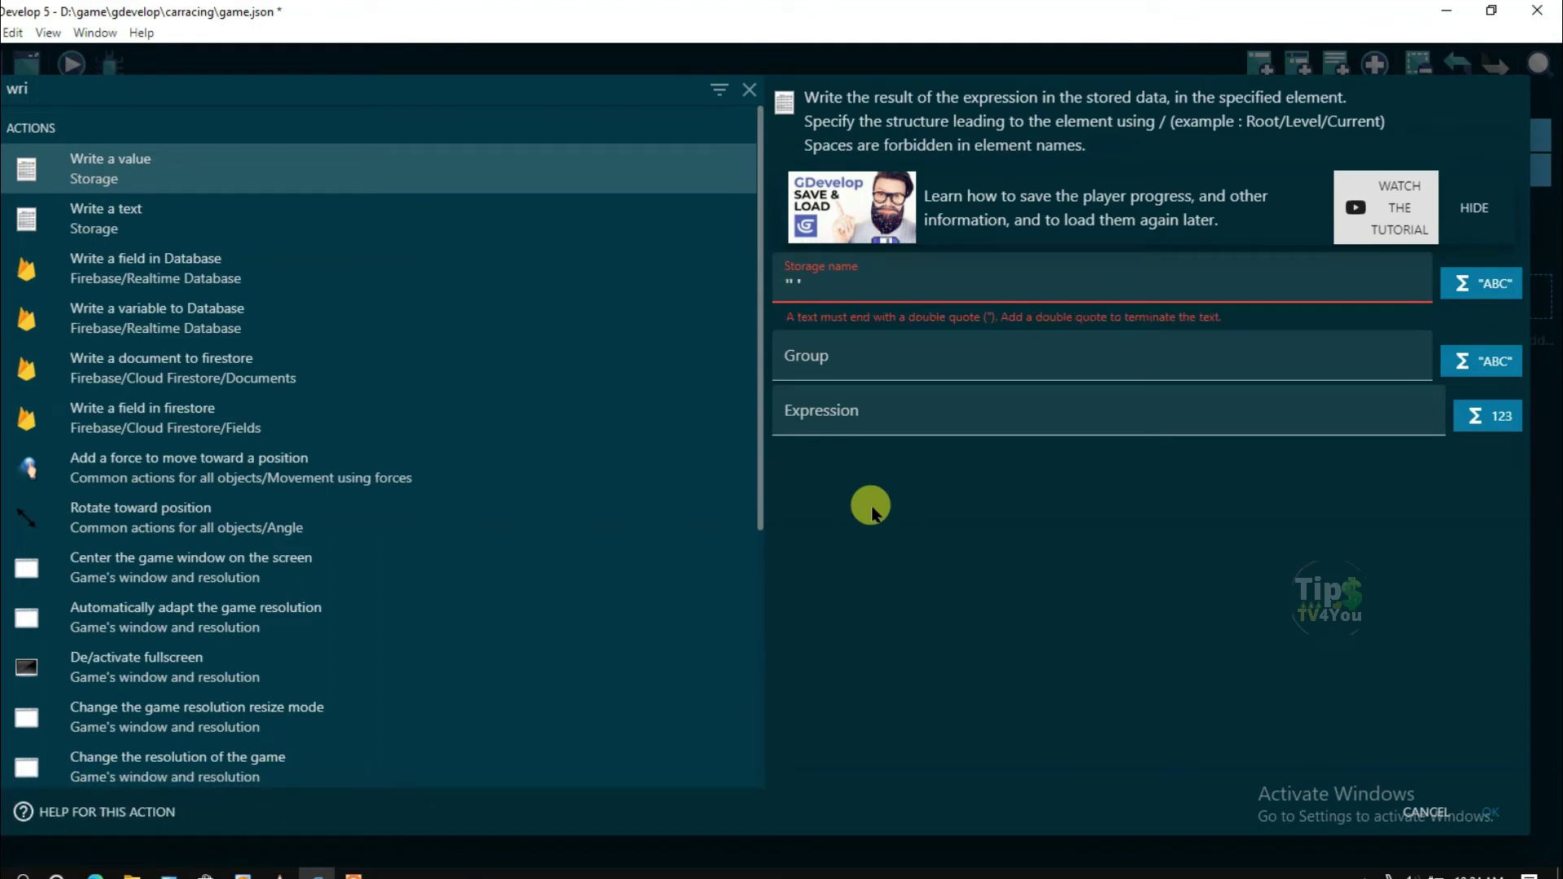
# Fill in storage 'Save', group 'HScore' and value GlobalVariable(HScore), then confirm
pyautogui.write('"')
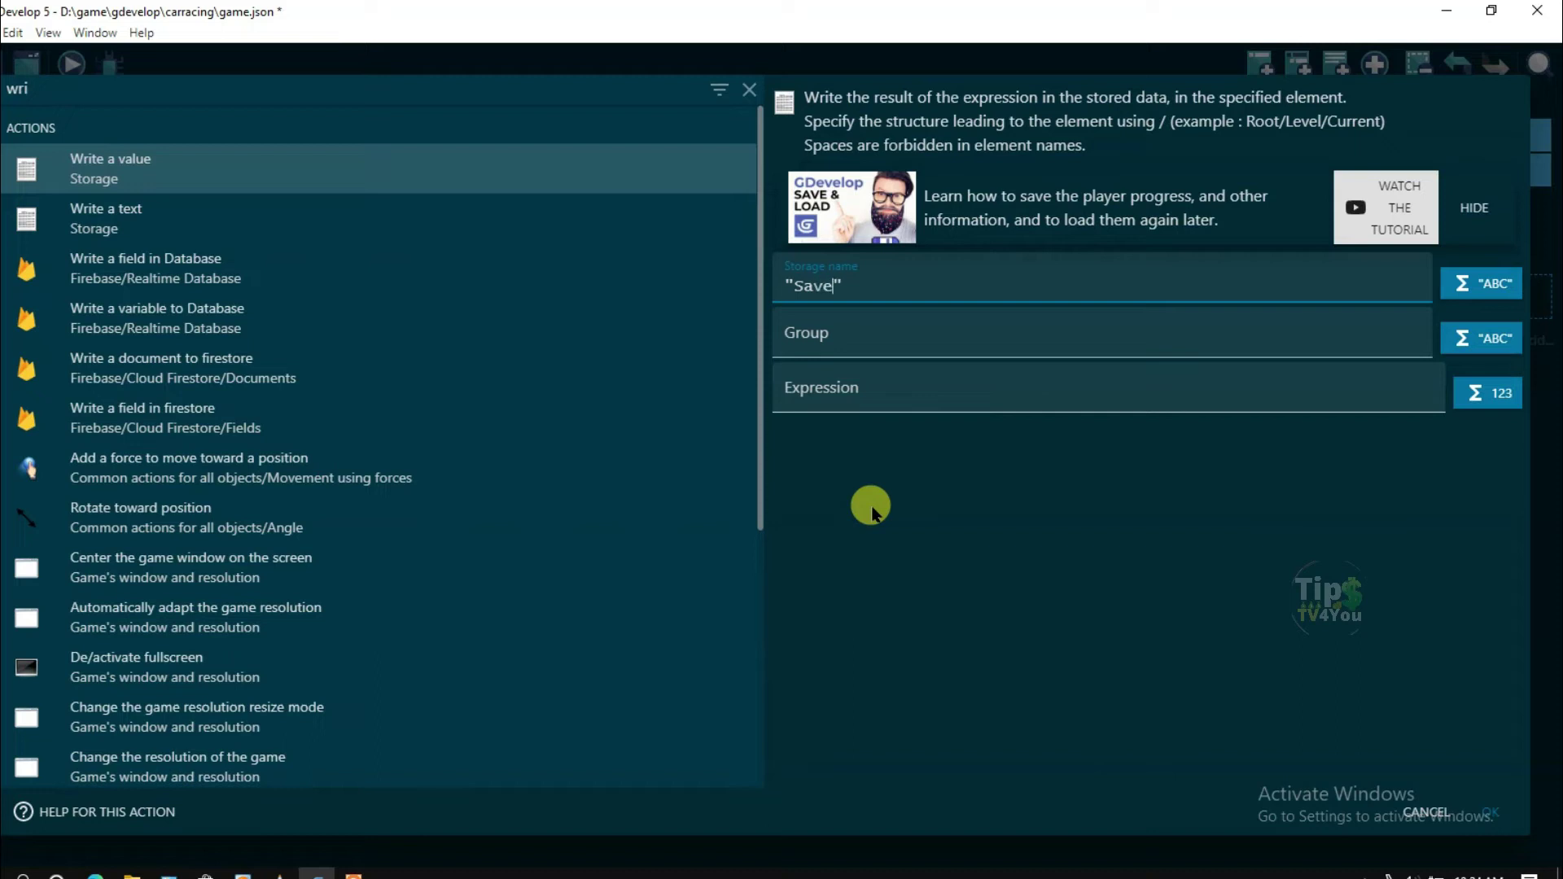
pyautogui.click(838, 321)
pyautogui.write('"')
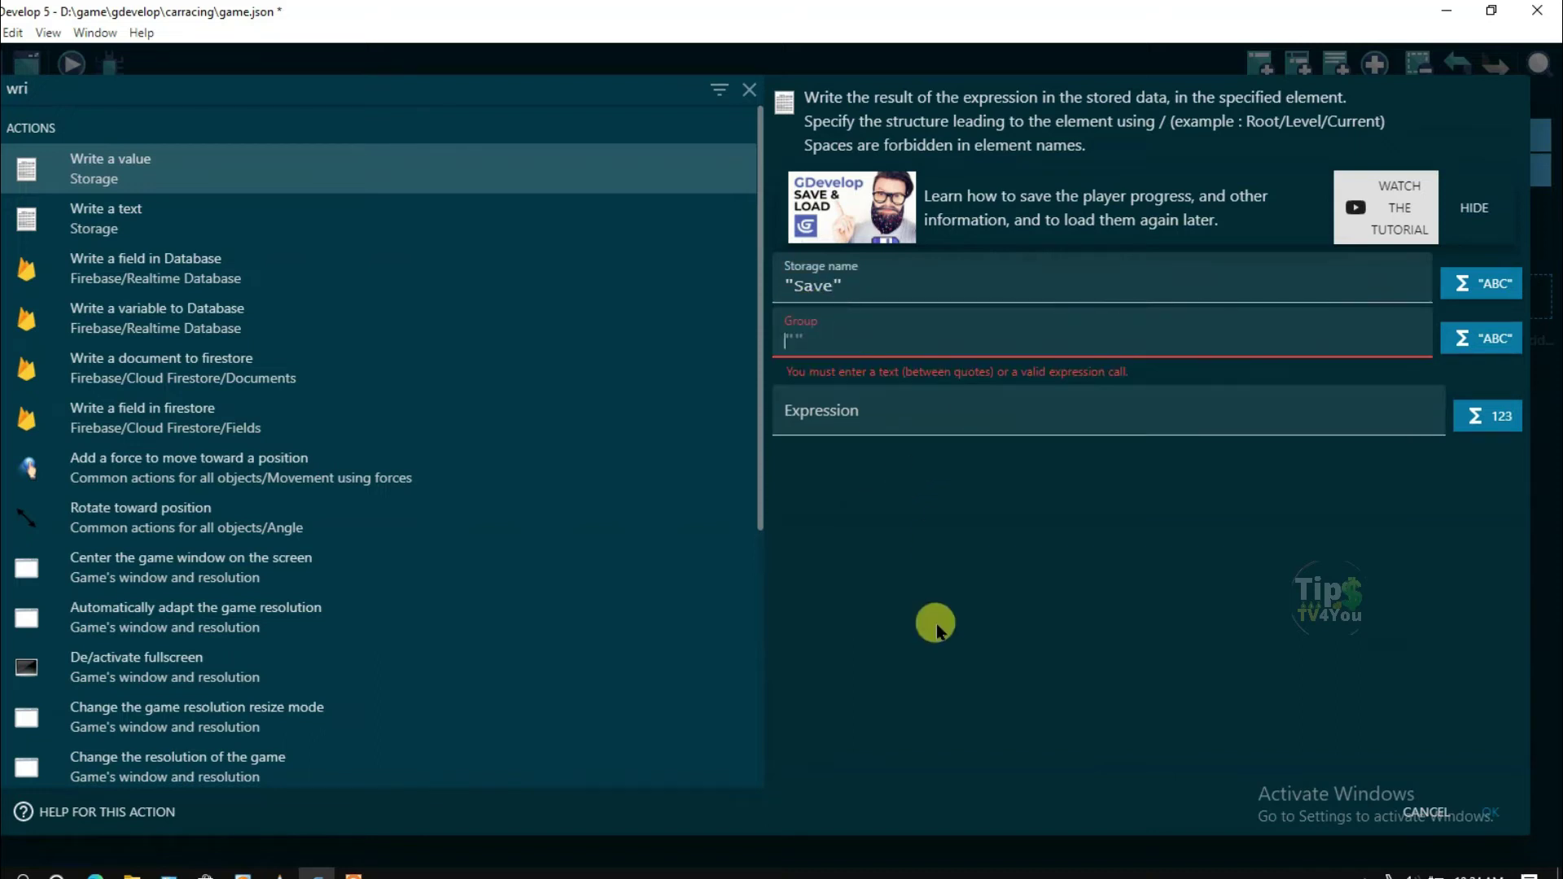
pyautogui.write('"')
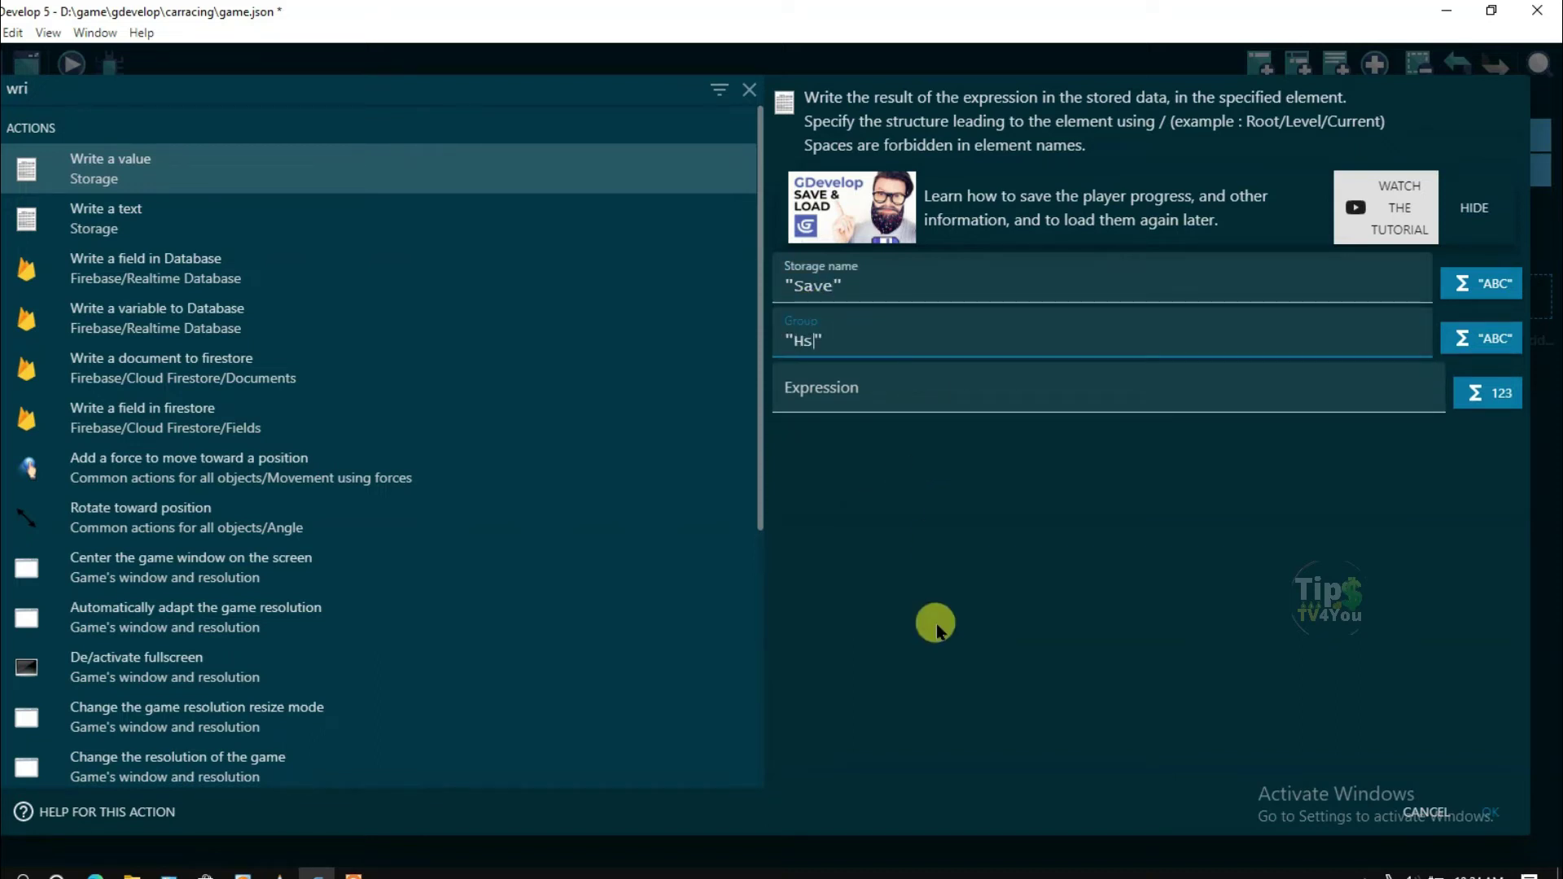
pyautogui.write('core')
pyautogui.click(812, 340)
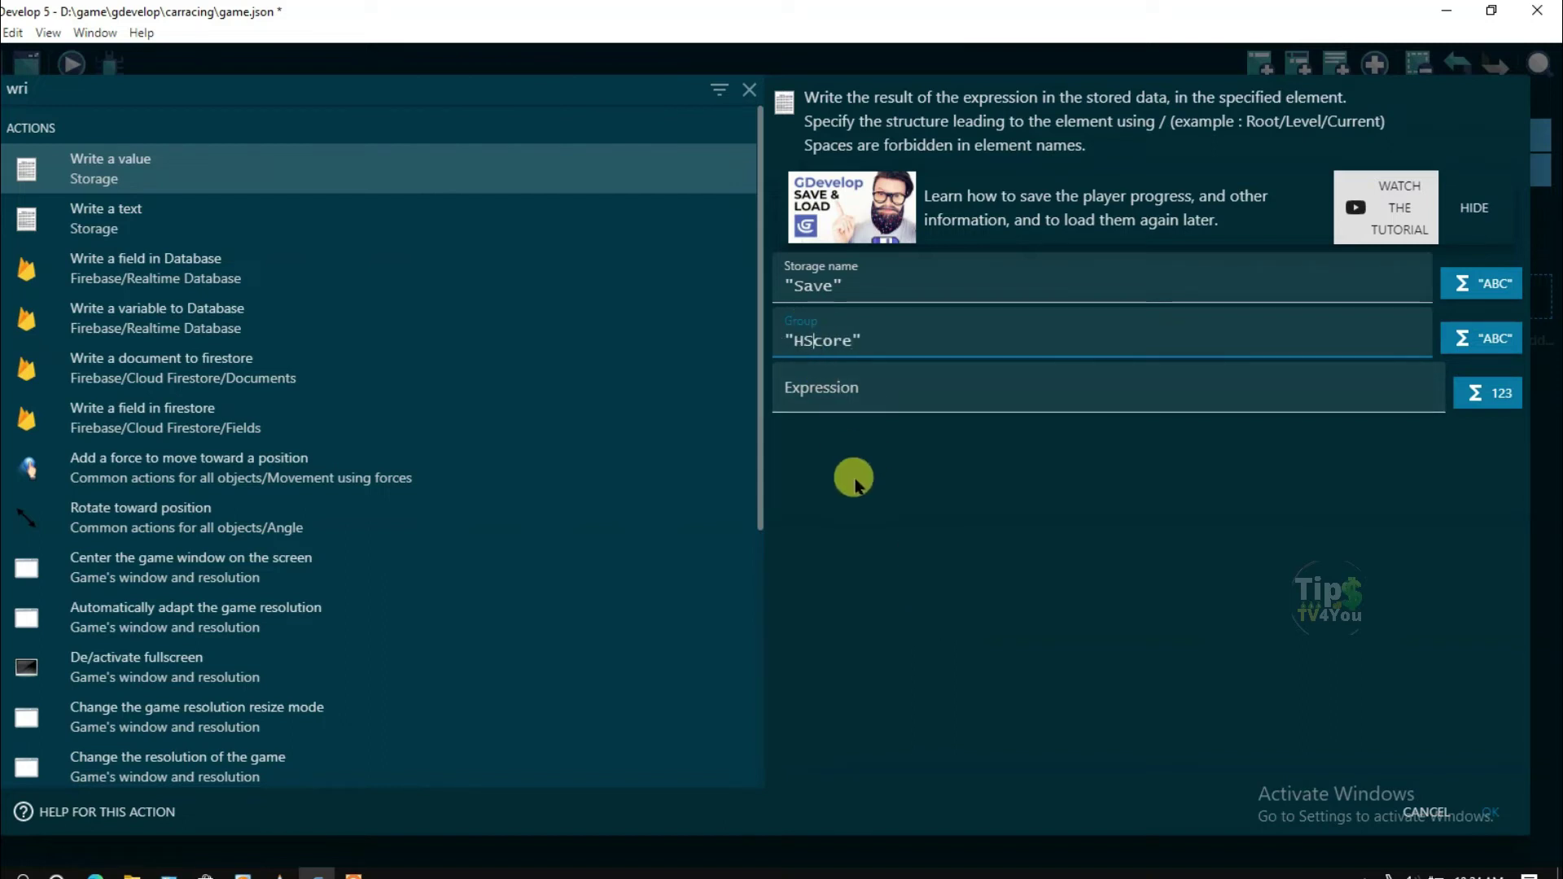
pyautogui.click(796, 383)
pyautogui.write('Glo')
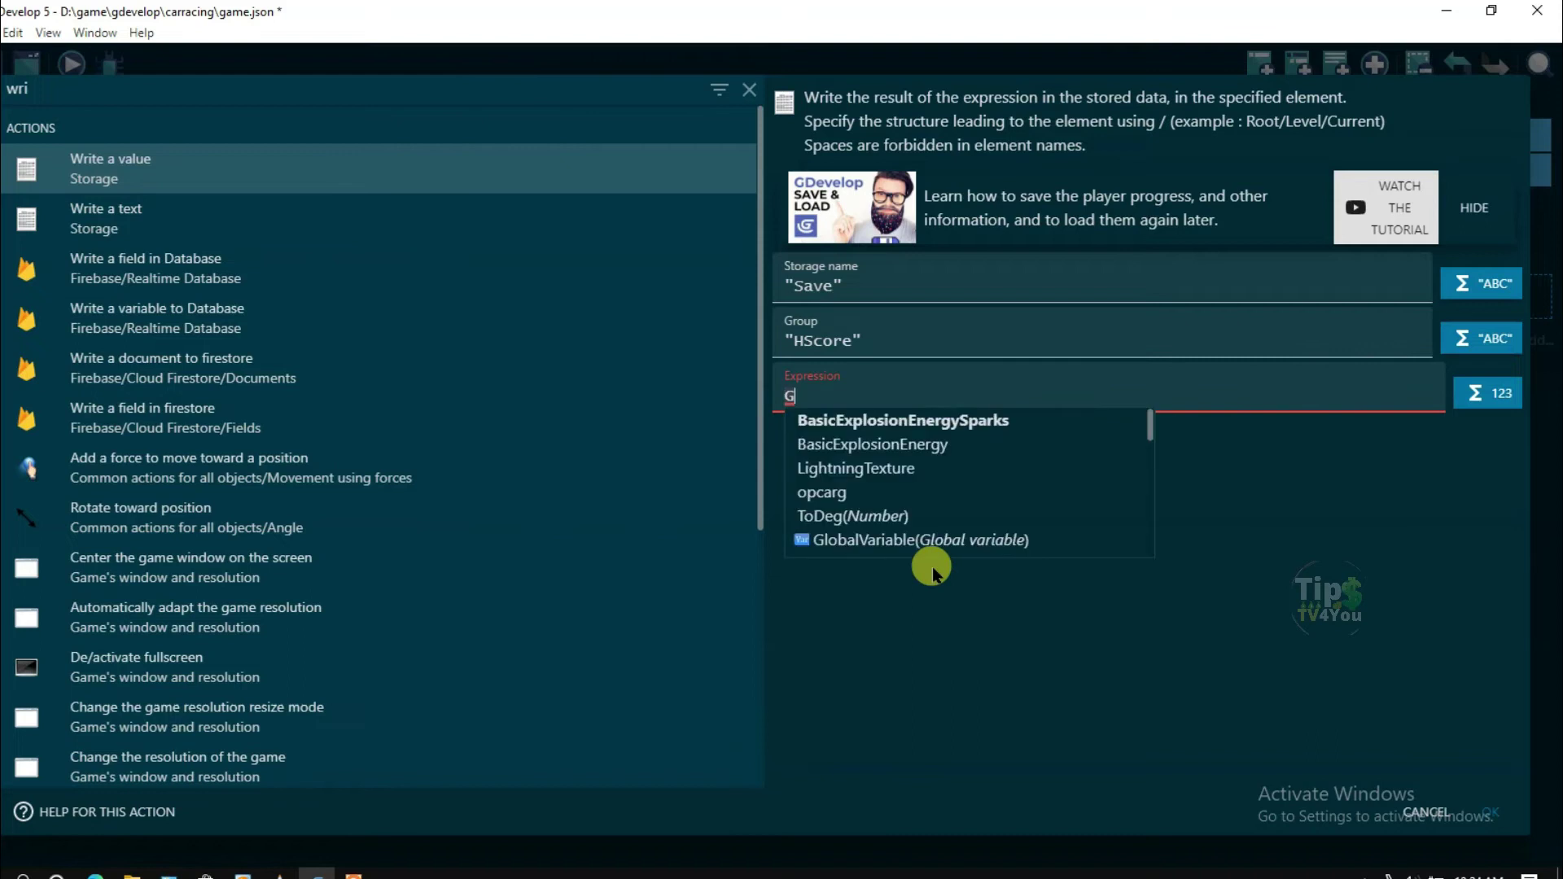
pyautogui.click(941, 422)
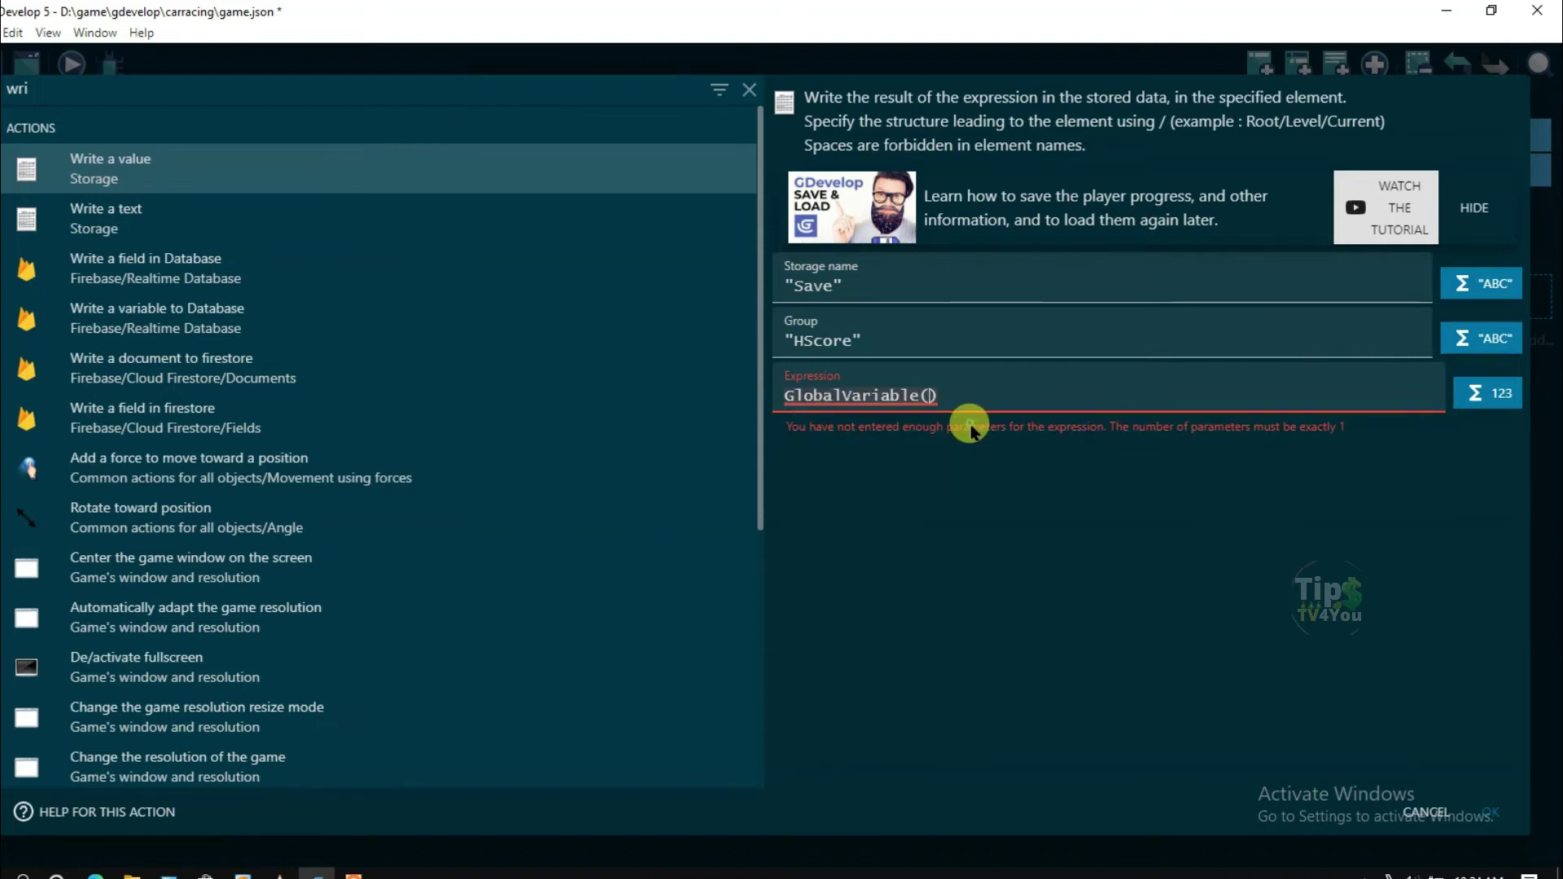
pyautogui.write('HSc')
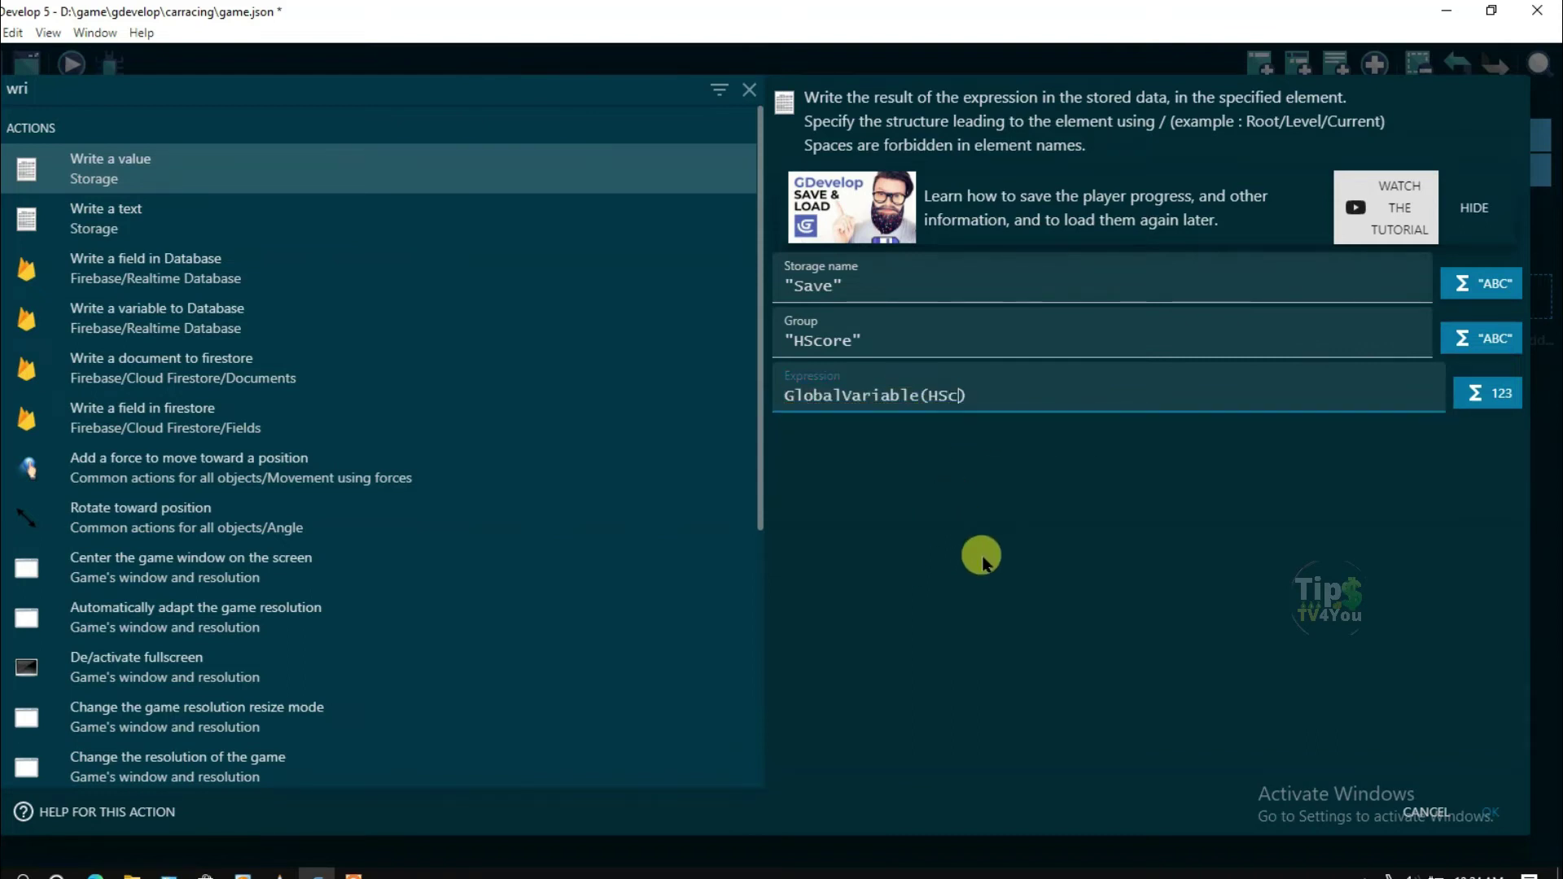
pyautogui.write('ore')
pyautogui.click(981, 556)
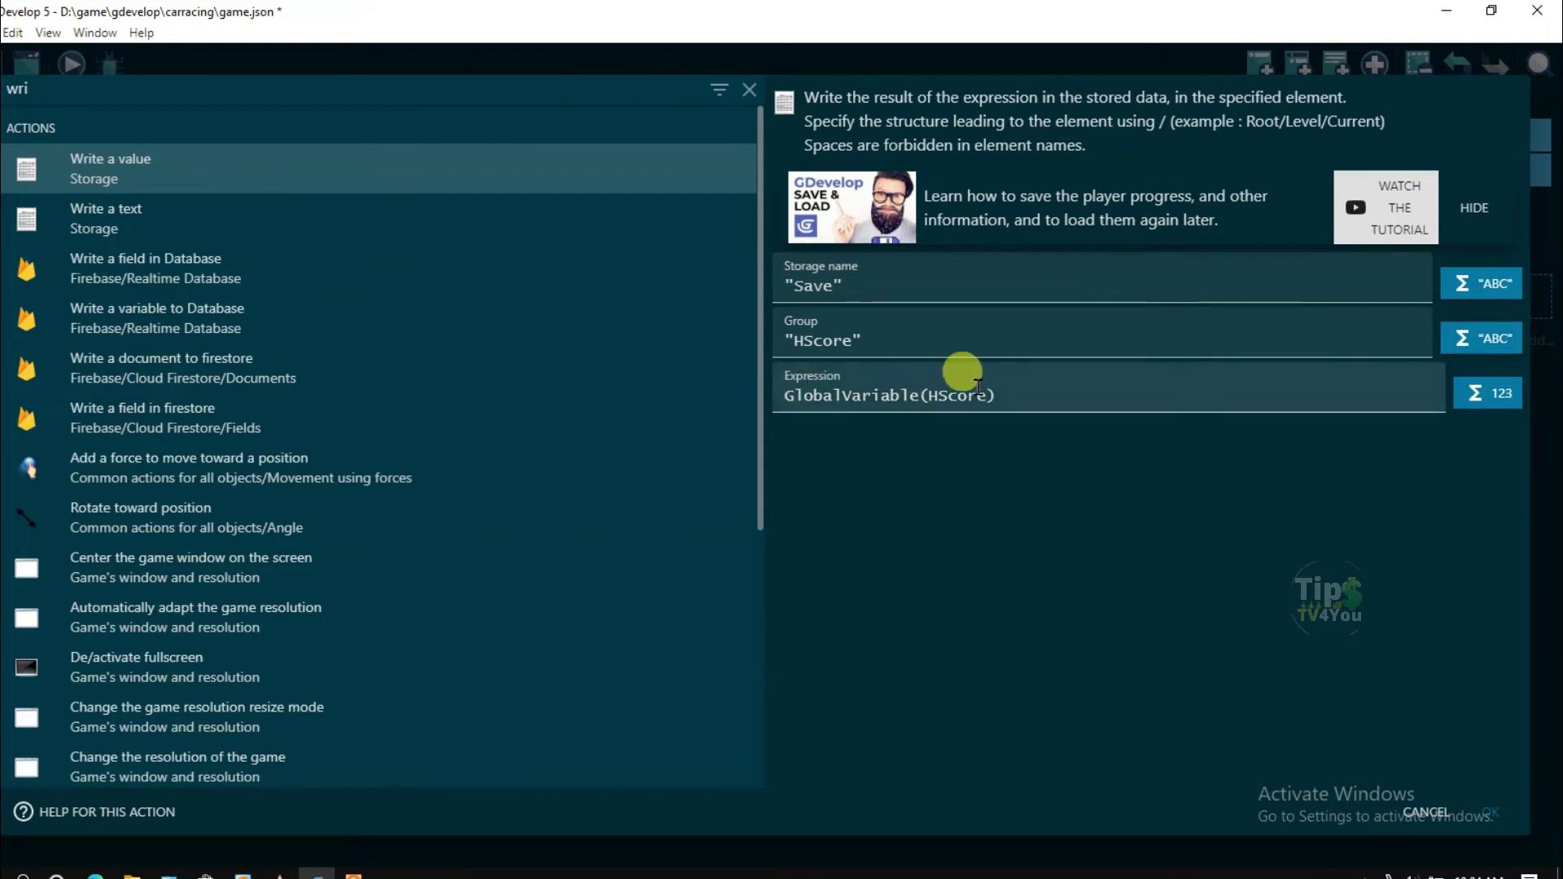
pyautogui.click(1492, 813)
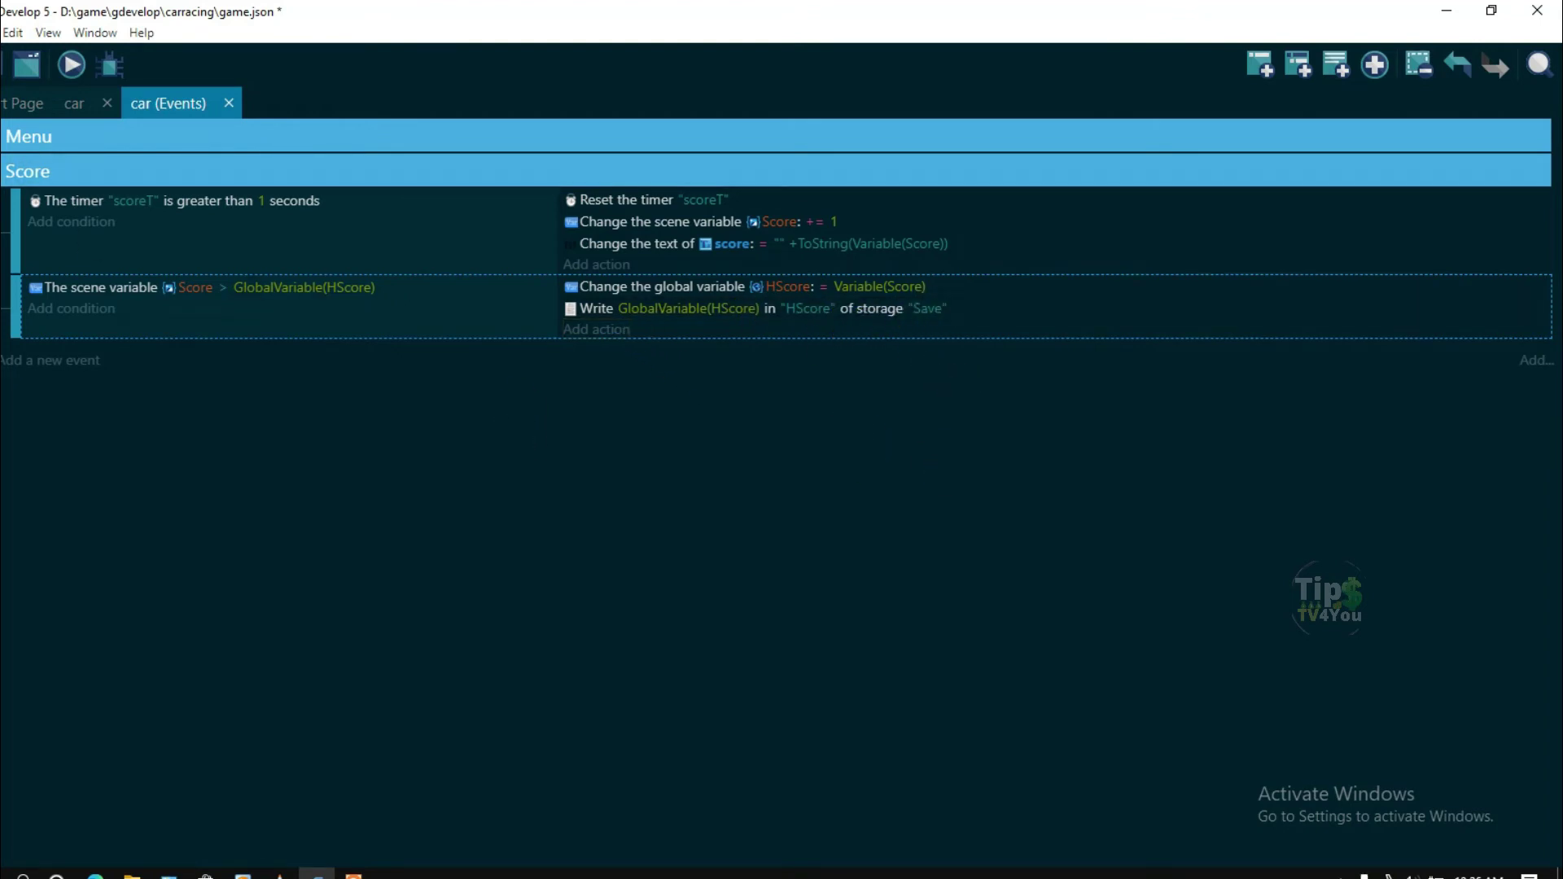
# Open the game over scene and move the GAME OVER title higher
pyautogui.click(6, 64)
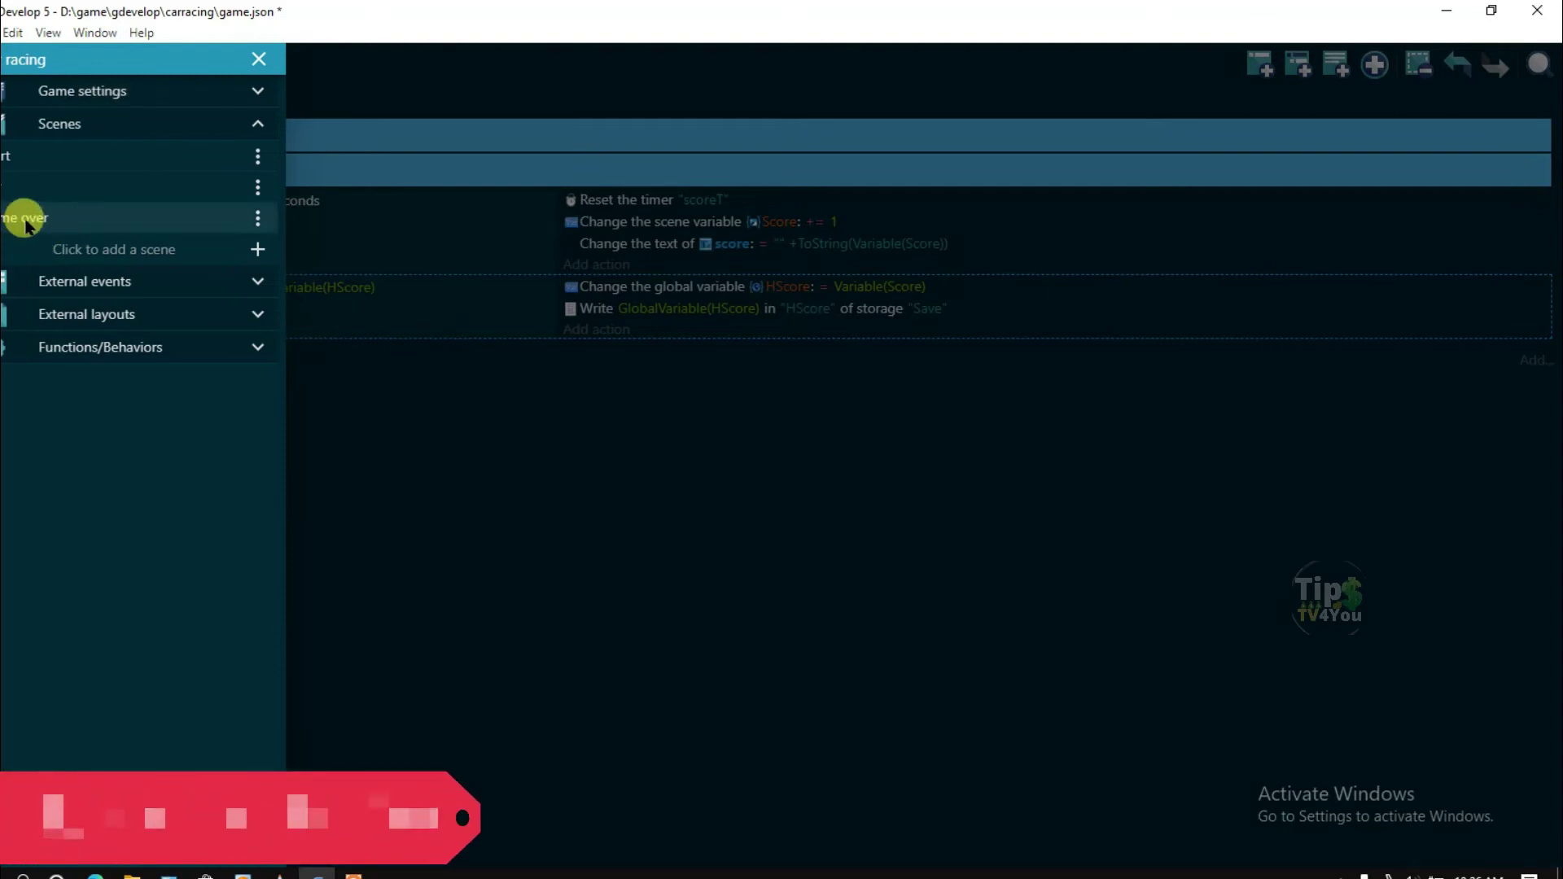
pyautogui.click(29, 226)
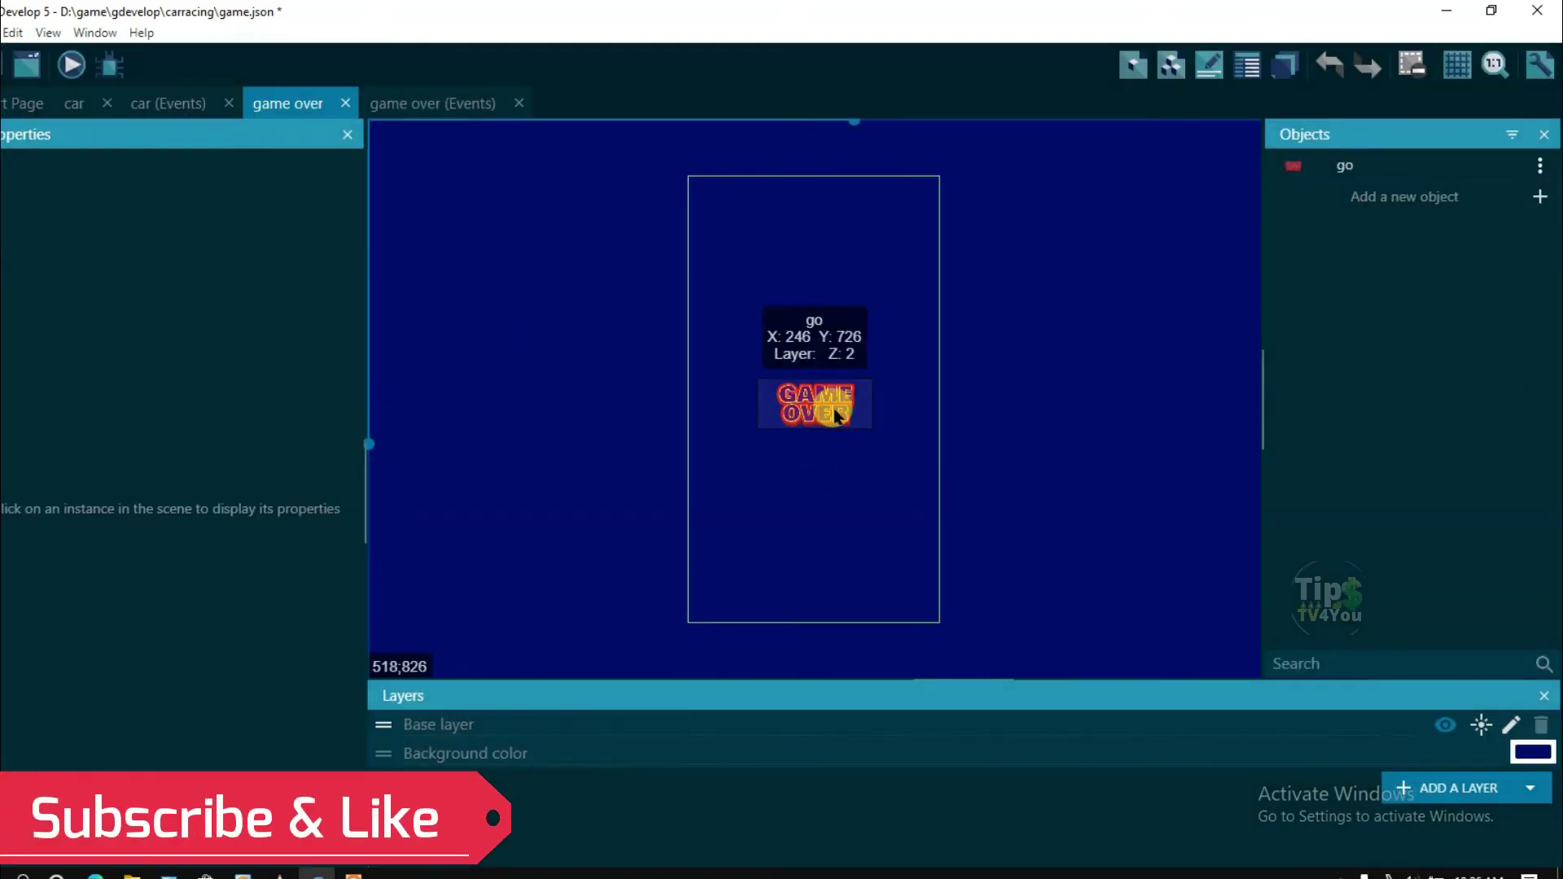
pyautogui.moveTo(838, 413); pyautogui.dragTo(839, 311)
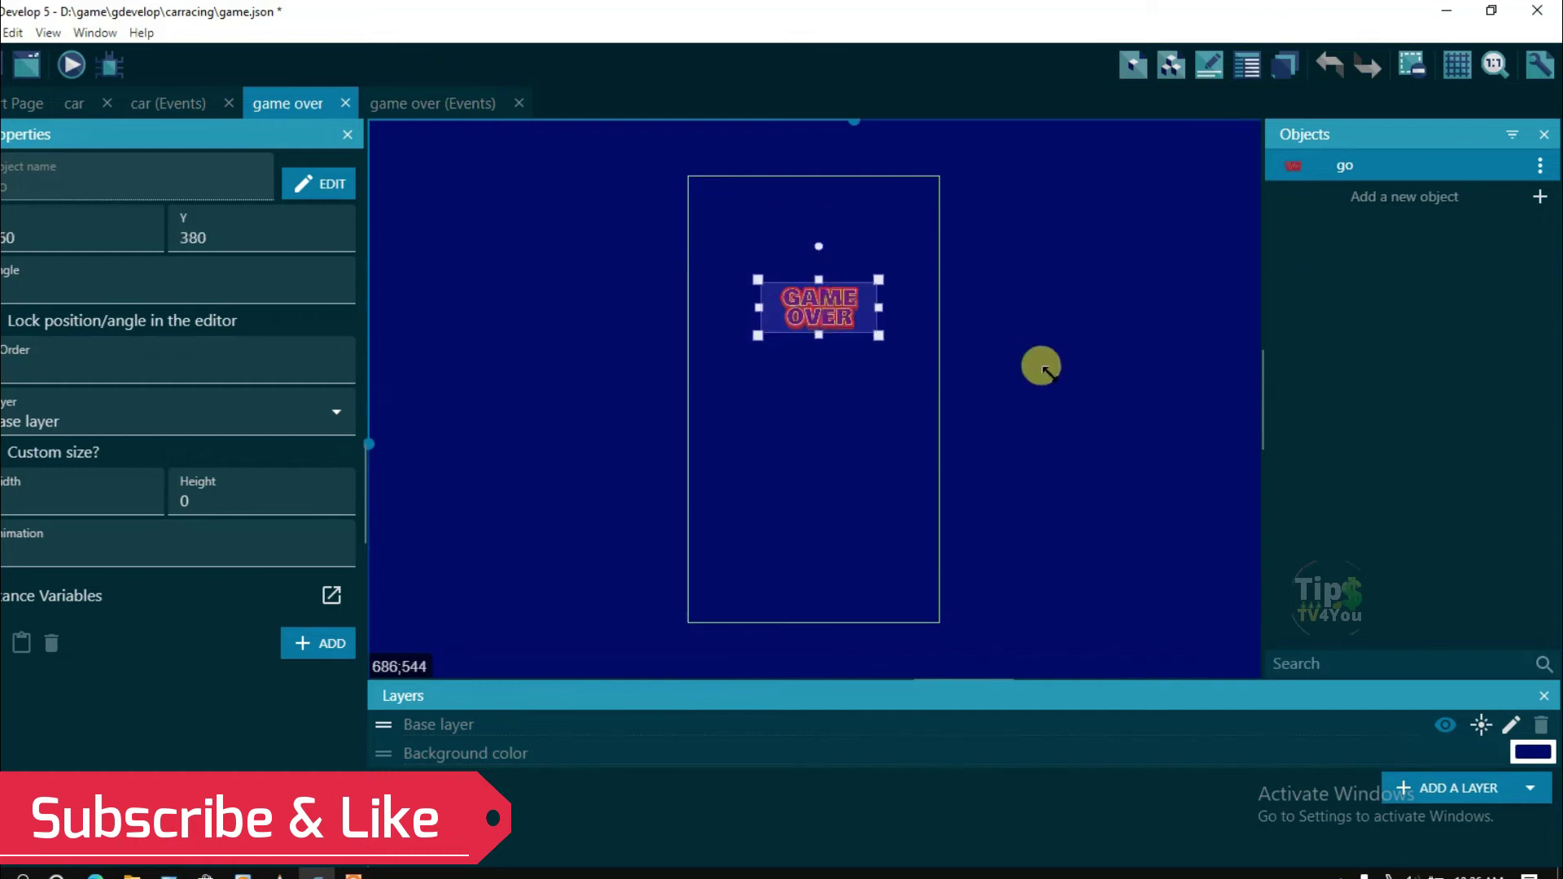
pyautogui.click(1028, 376)
# Create an HScore text object showing 0, size 120, white and bold
pyautogui.click(1421, 200)
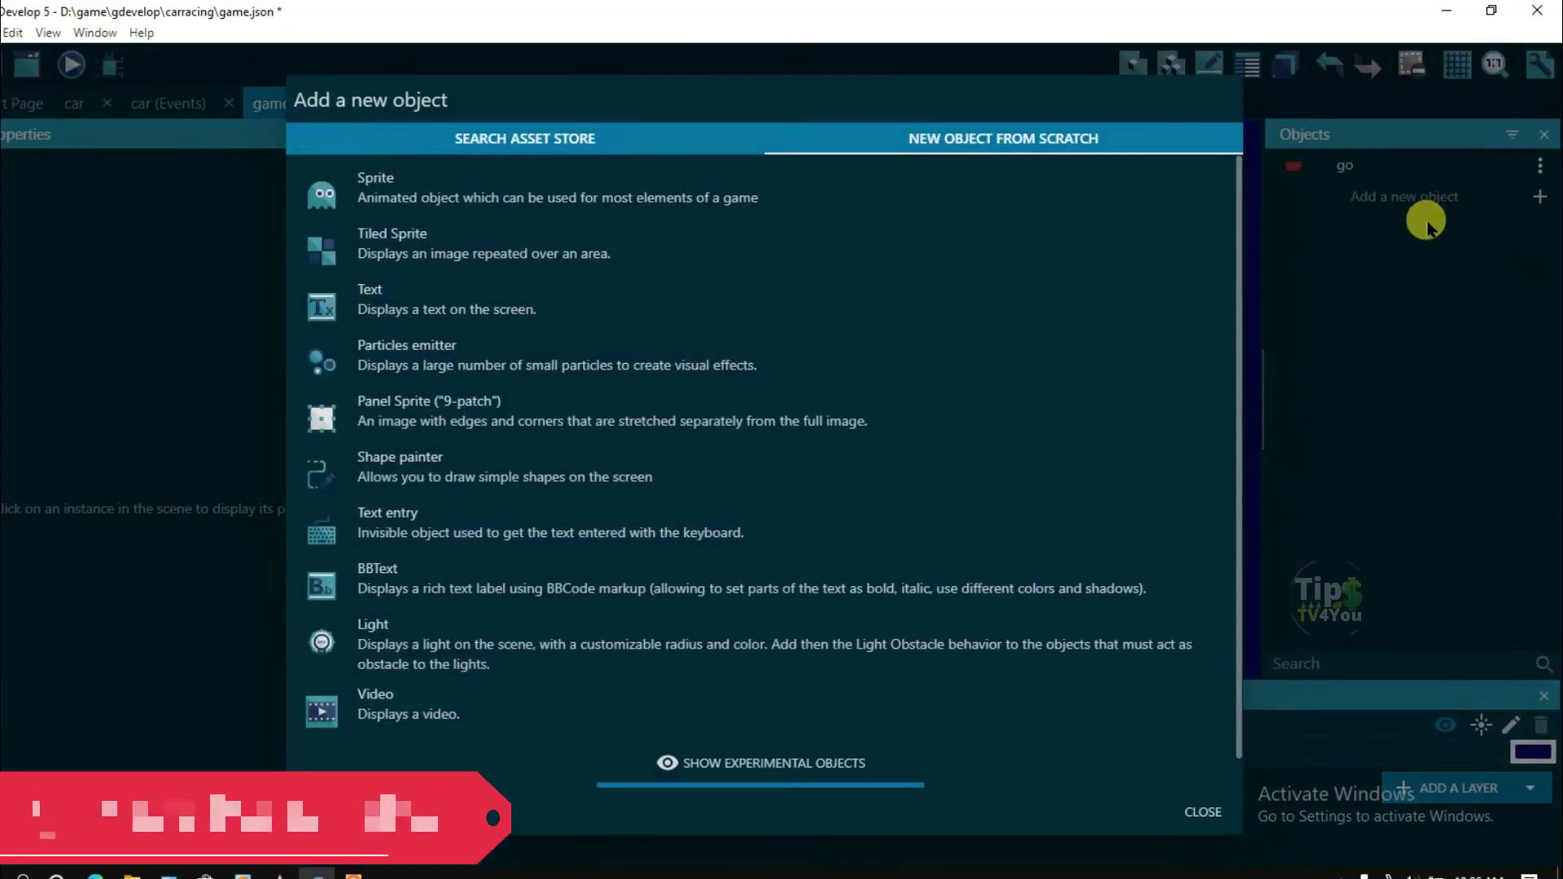
pyautogui.click(491, 301)
pyautogui.doubleClick(322, 140)
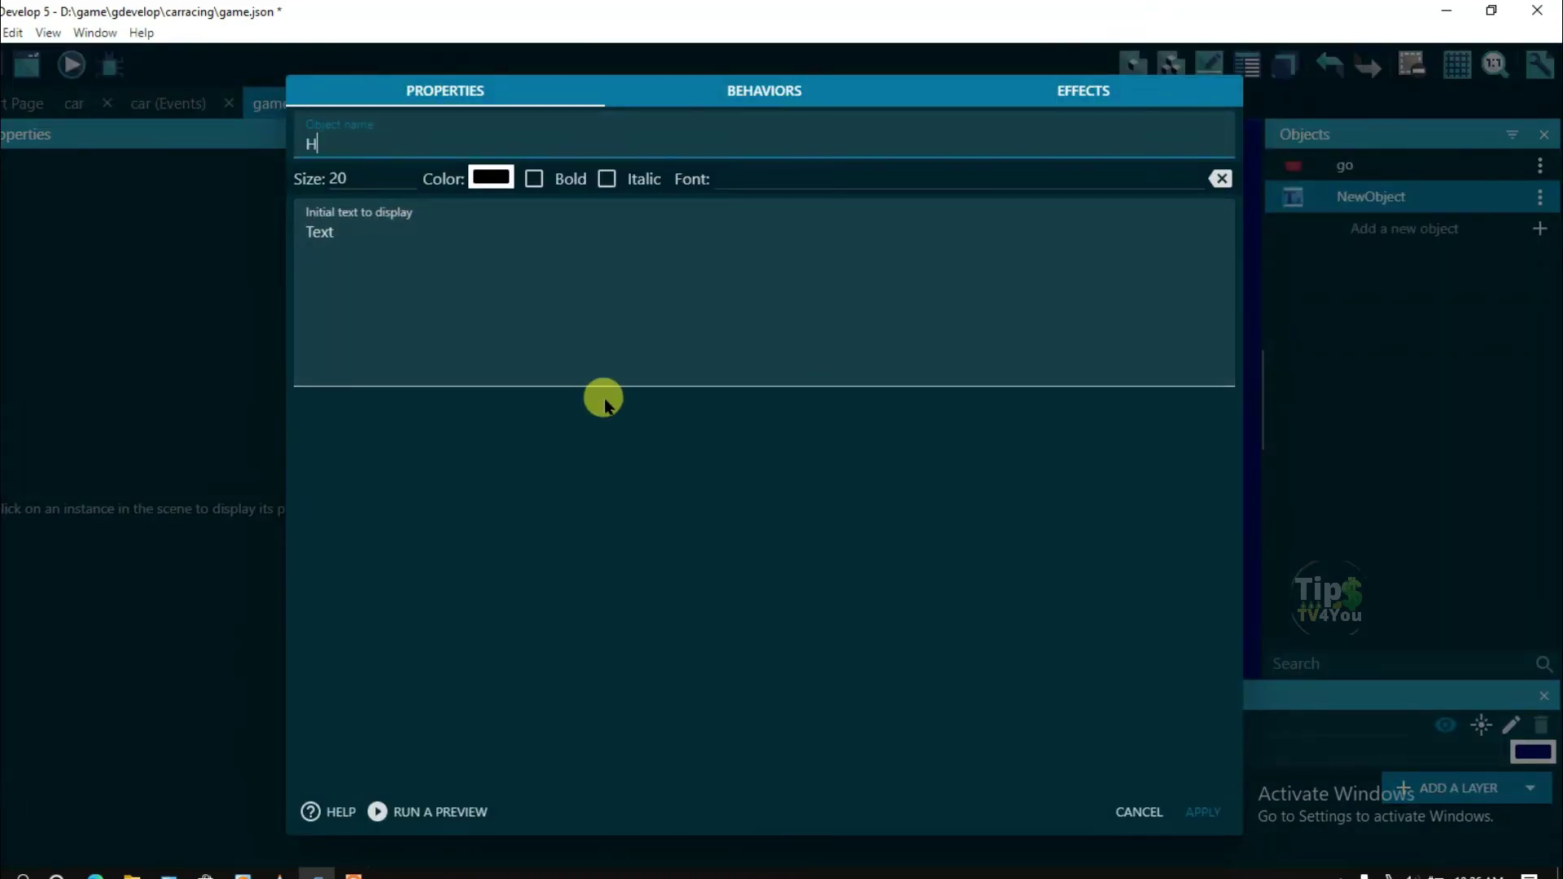
pyautogui.write('Score')
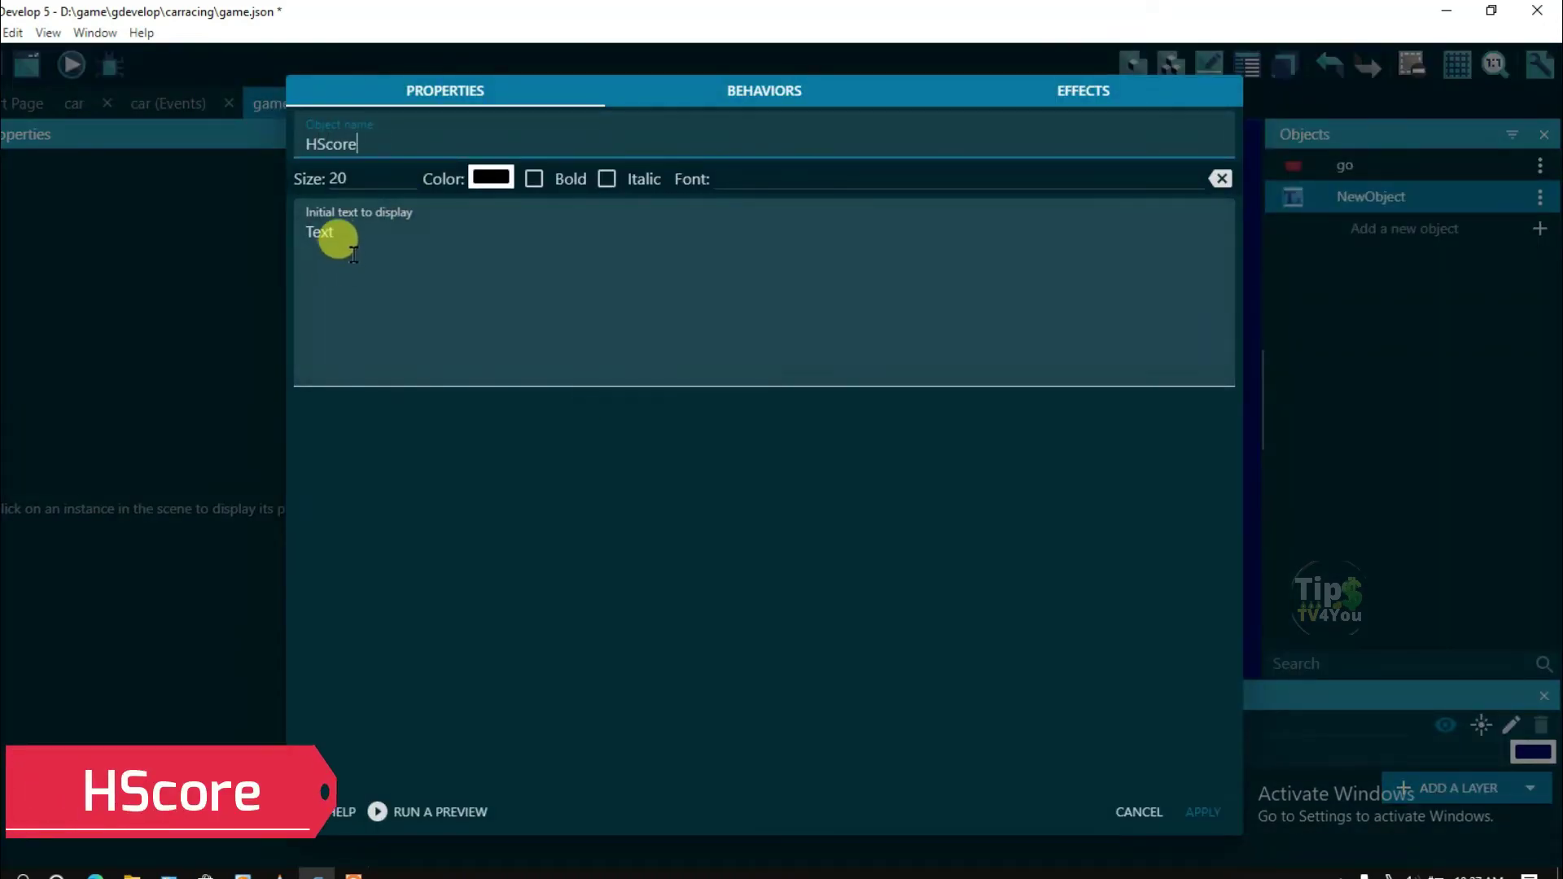
pyautogui.doubleClick(353, 253)
pyautogui.write('0')
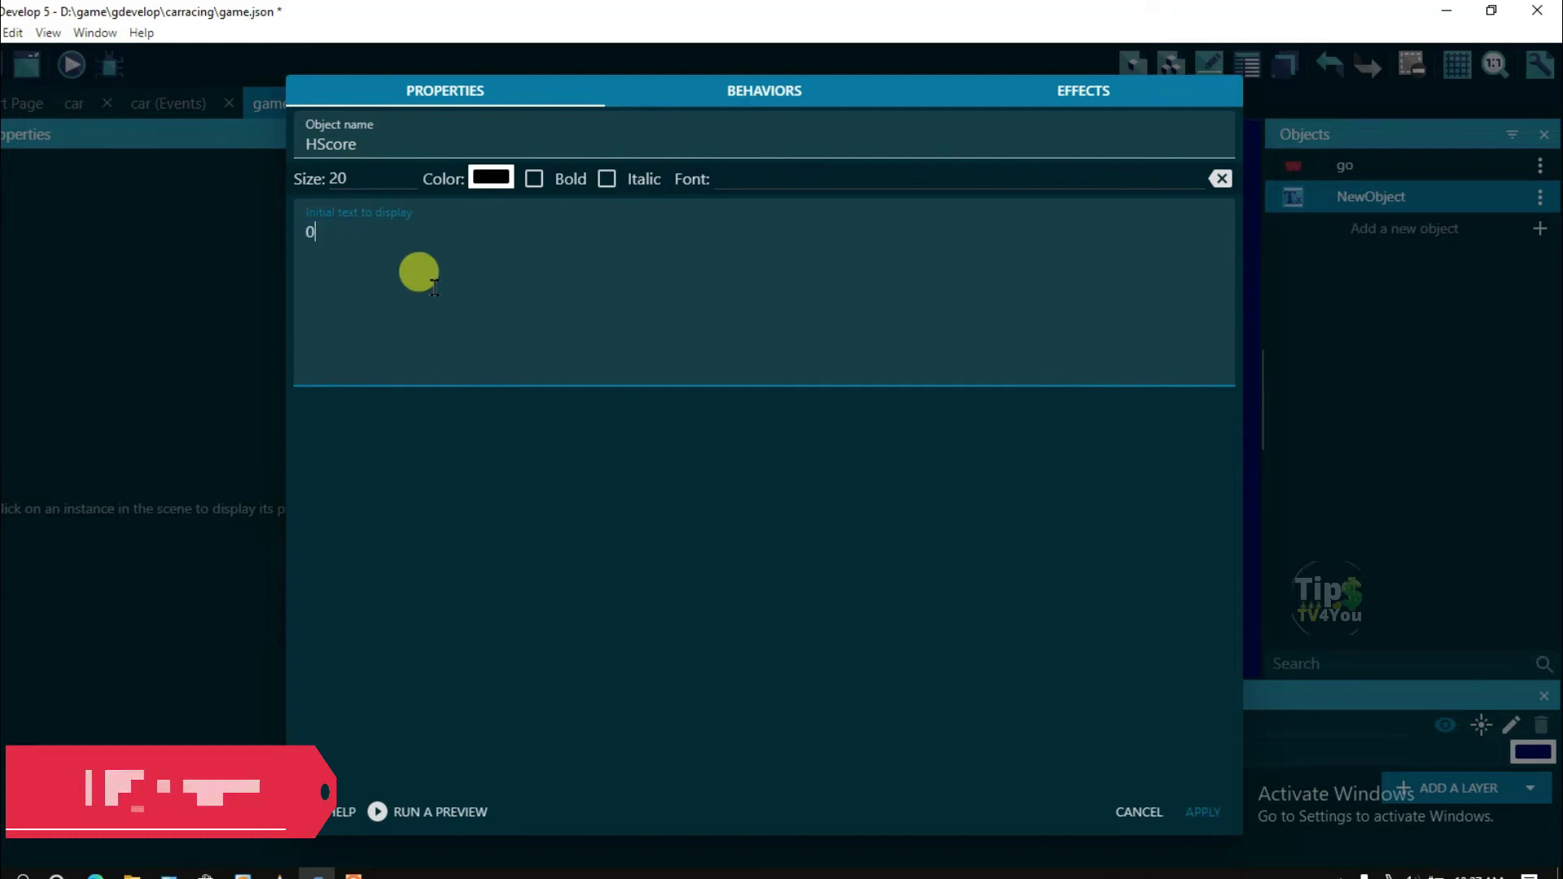
pyautogui.click(334, 178)
pyautogui.write('120')
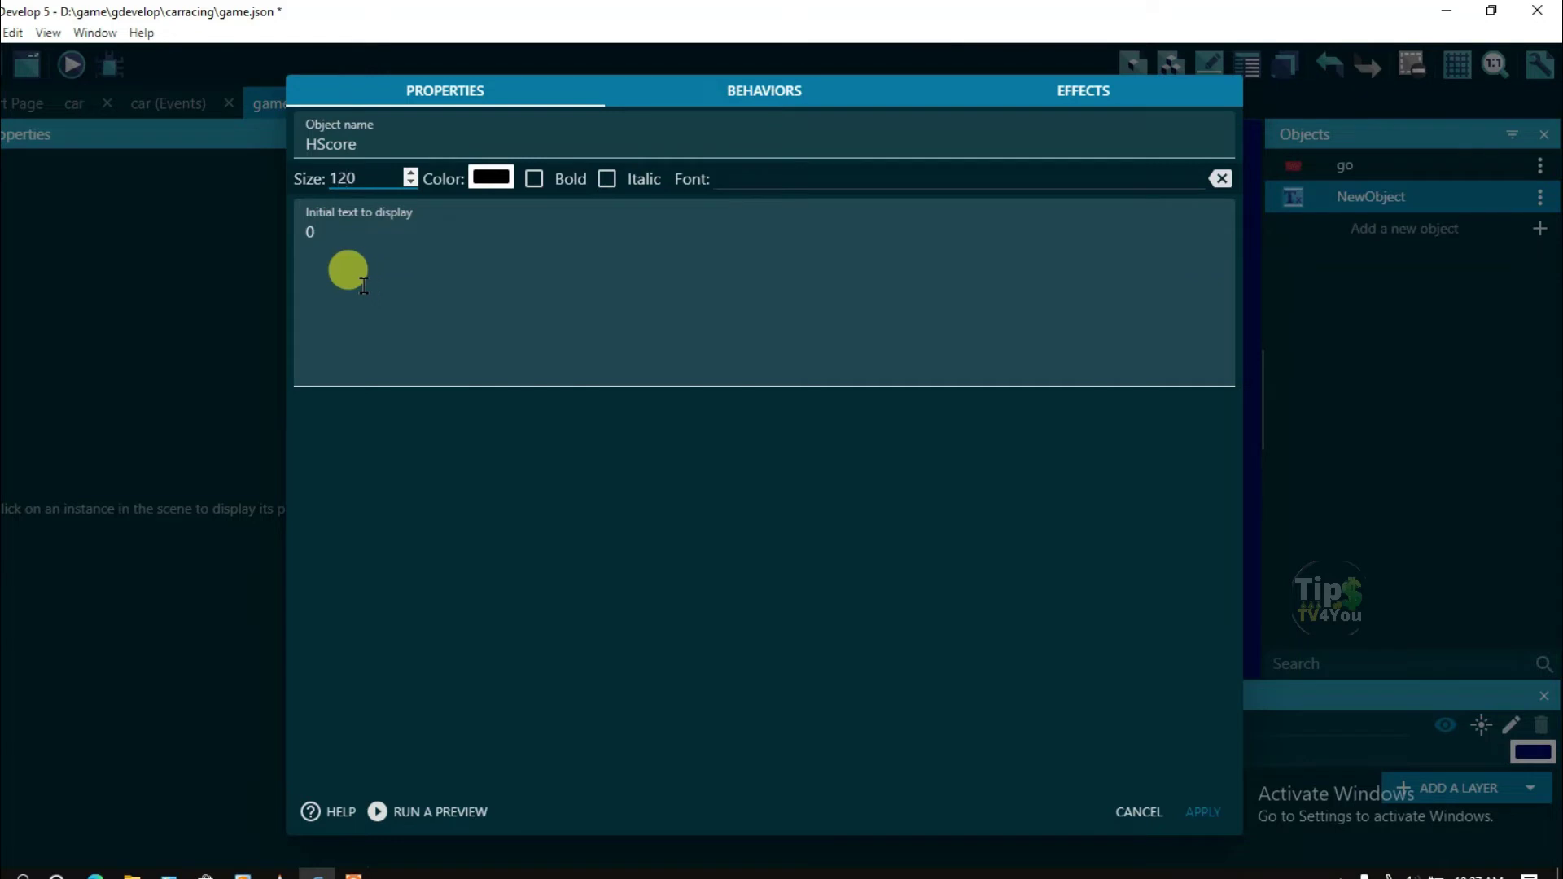
pyautogui.click(491, 177)
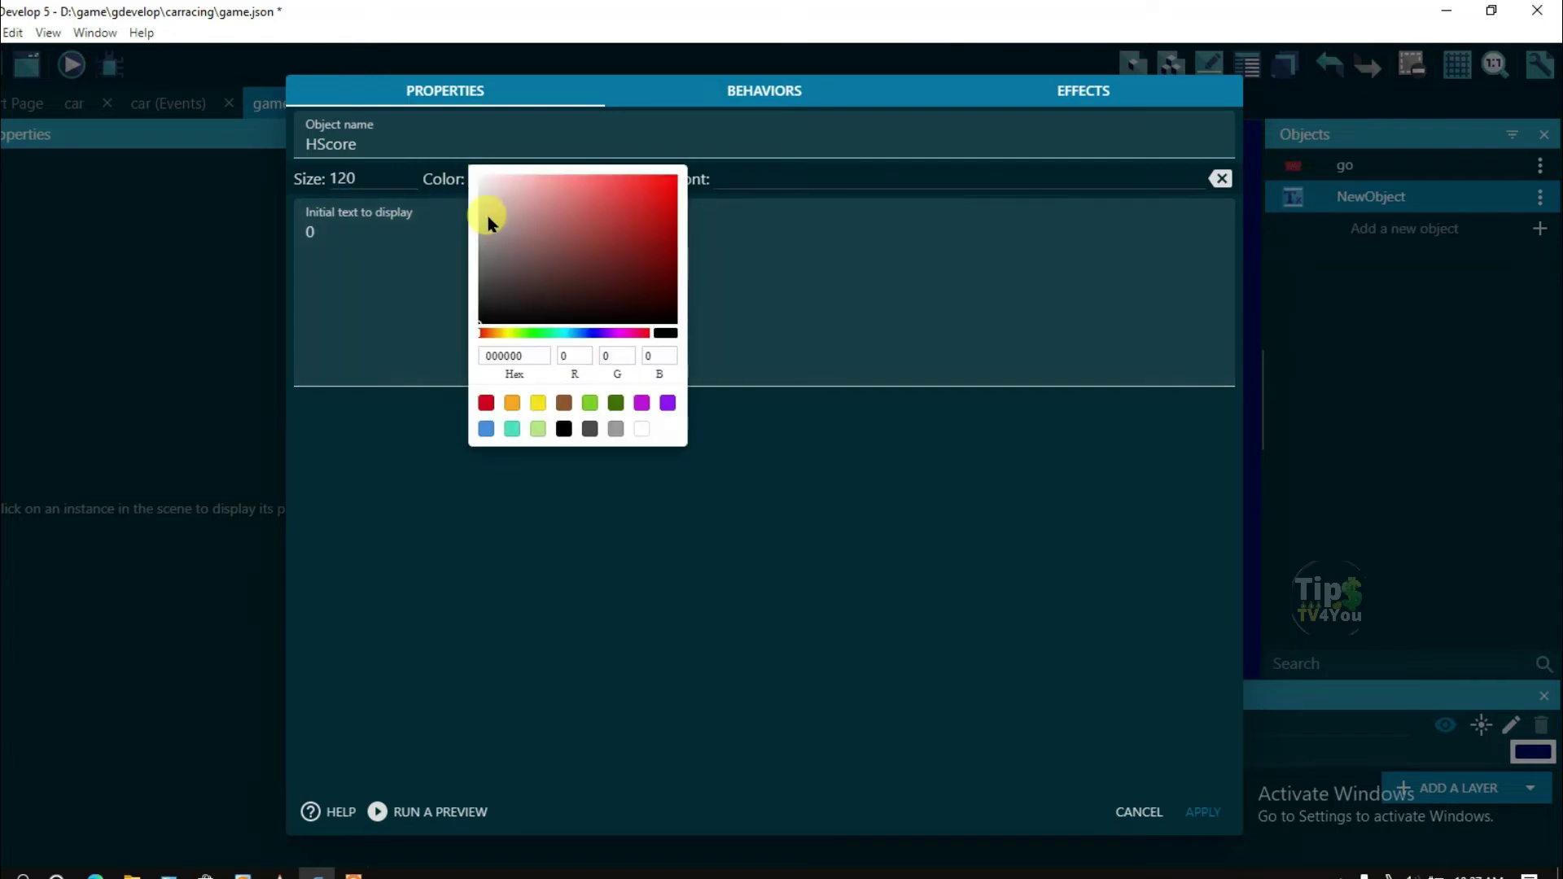
pyautogui.click(408, 263)
pyautogui.click(534, 178)
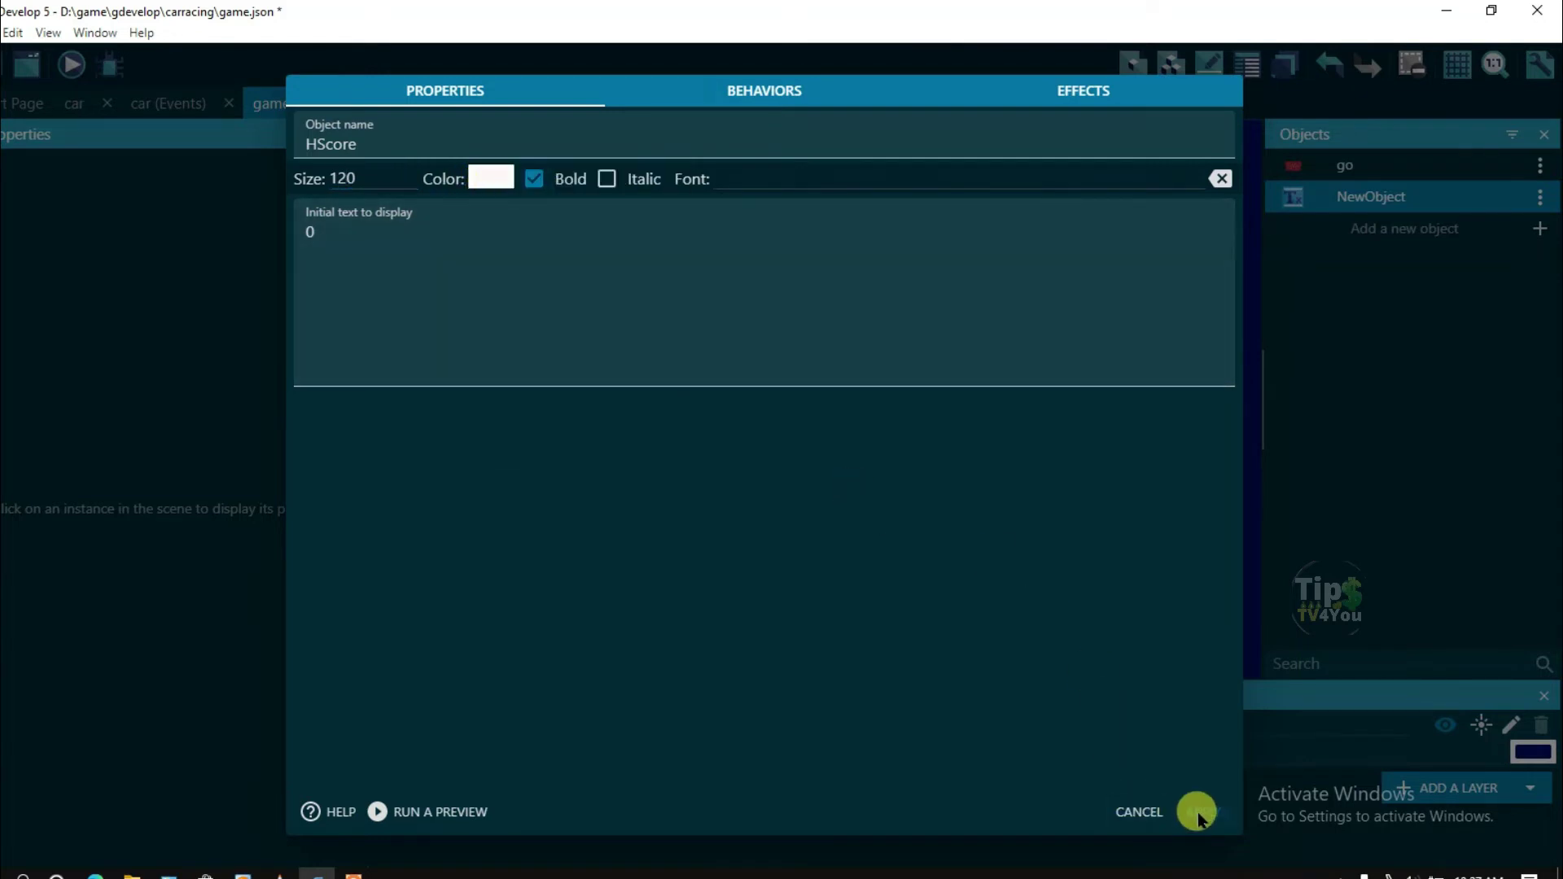
pyautogui.click(1198, 812)
# Place the HScore text just below the GAME OVER title
pyautogui.moveTo(1376, 197)
pyautogui.mouseDown()
pyautogui.moveTo(849, 438)
pyautogui.moveTo(808, 399)
pyautogui.mouseUp()
pyautogui.click(813, 405)
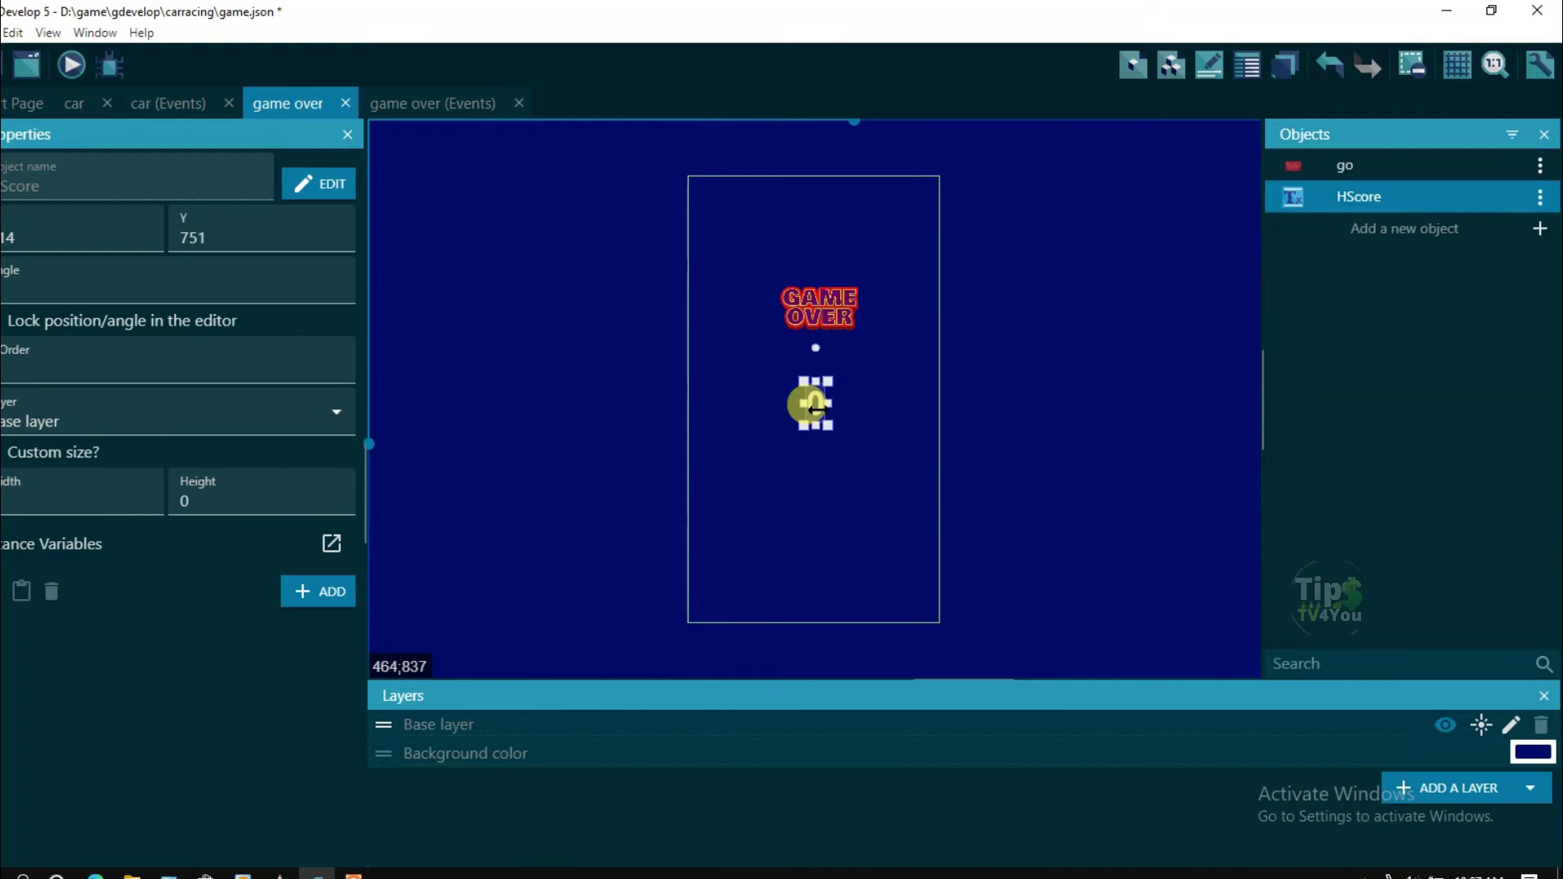
pyautogui.click(1014, 447)
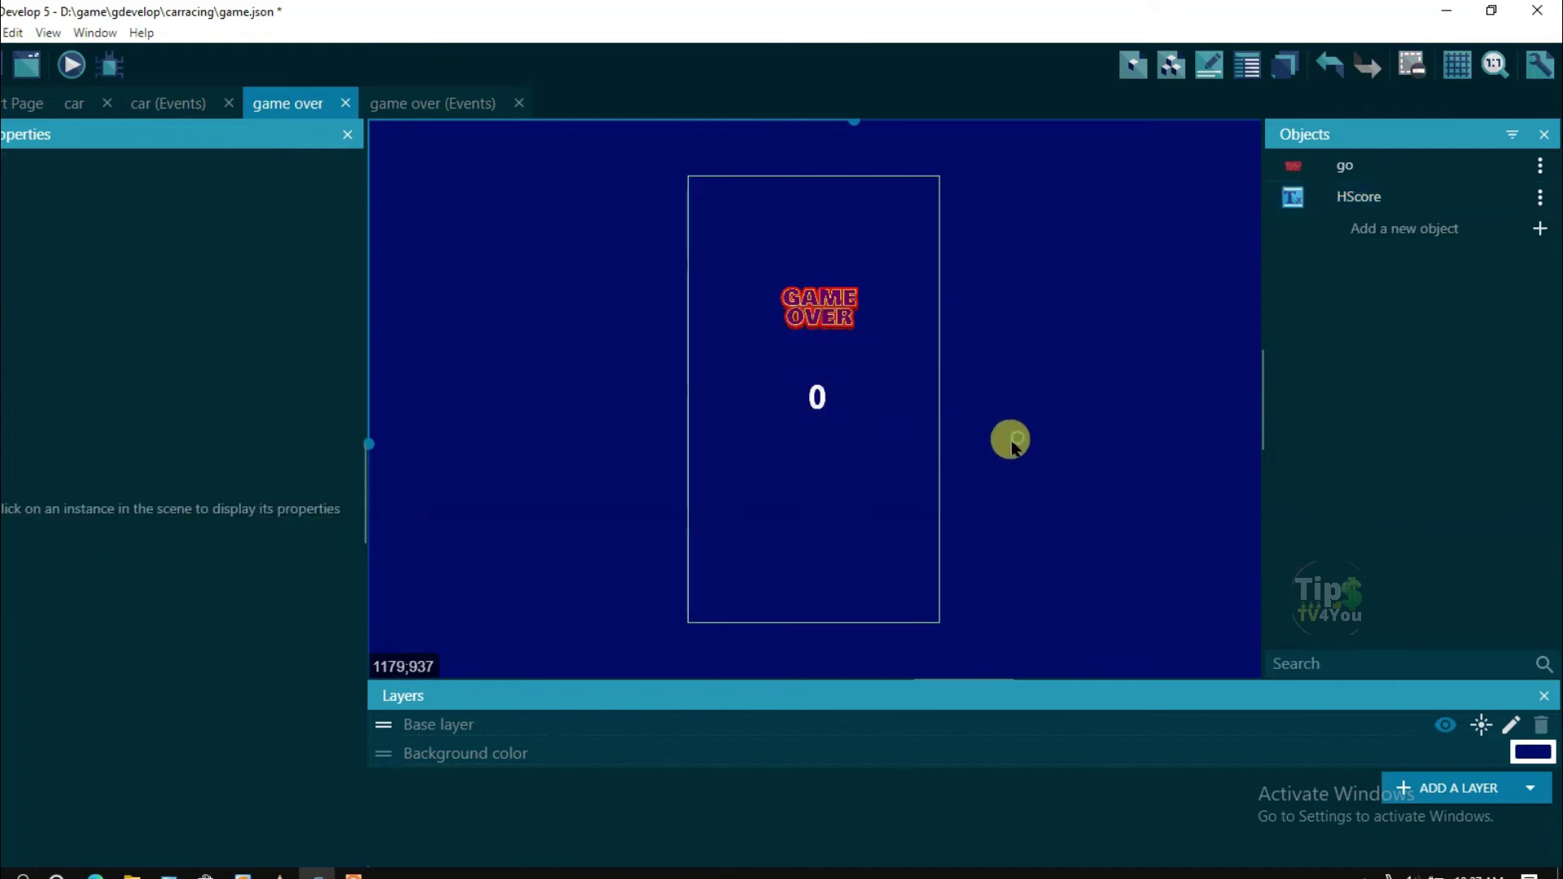
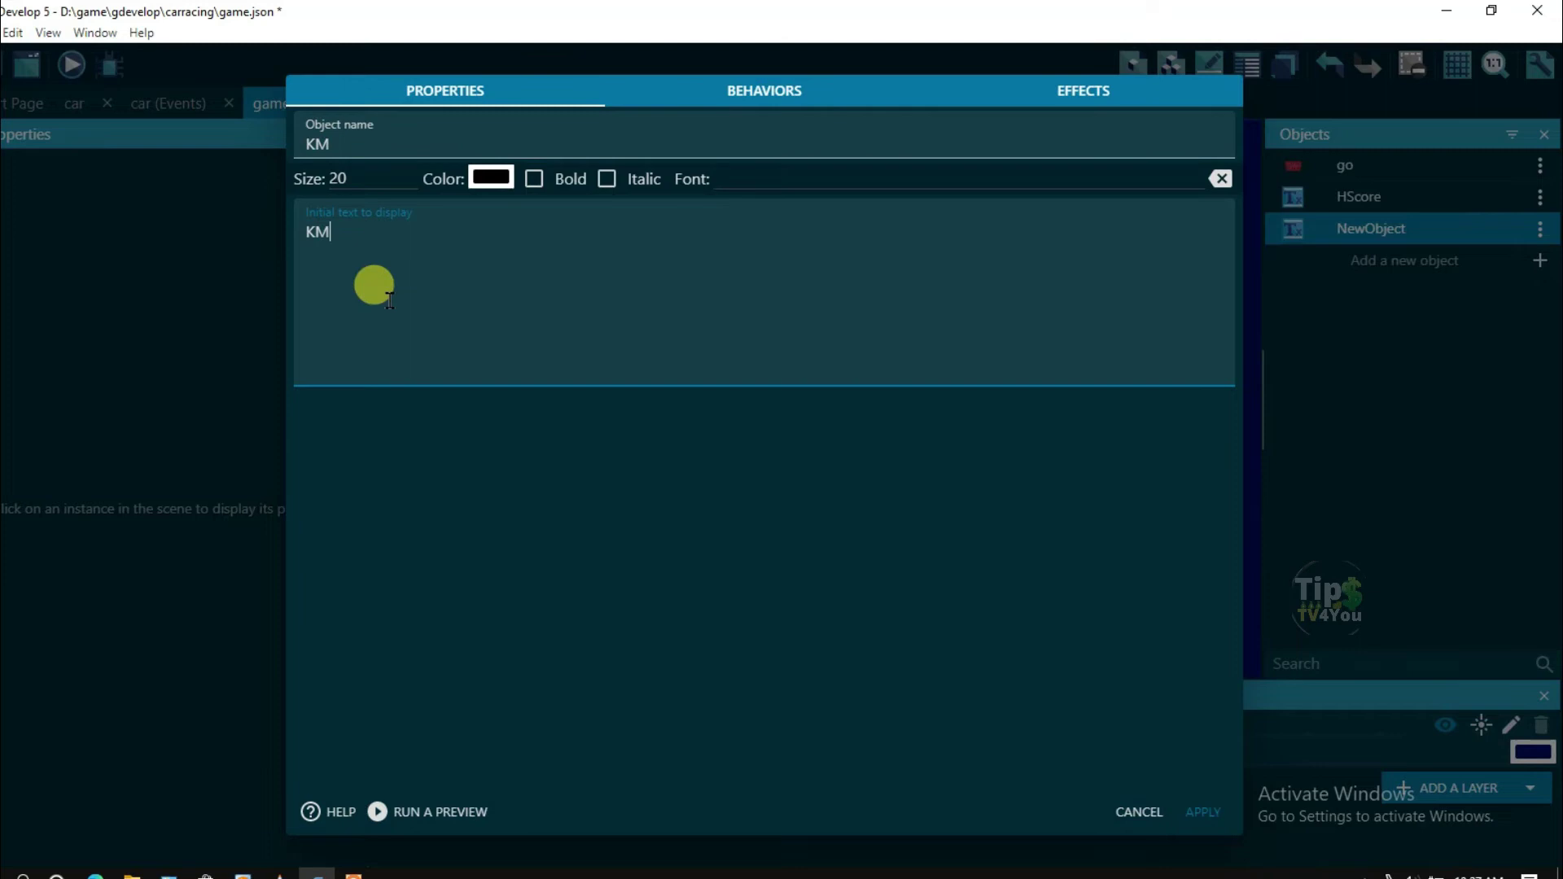
# Style the KM label as size-120 white text, apply it, and drop it into the game over scene
pyautogui.click(346, 180)
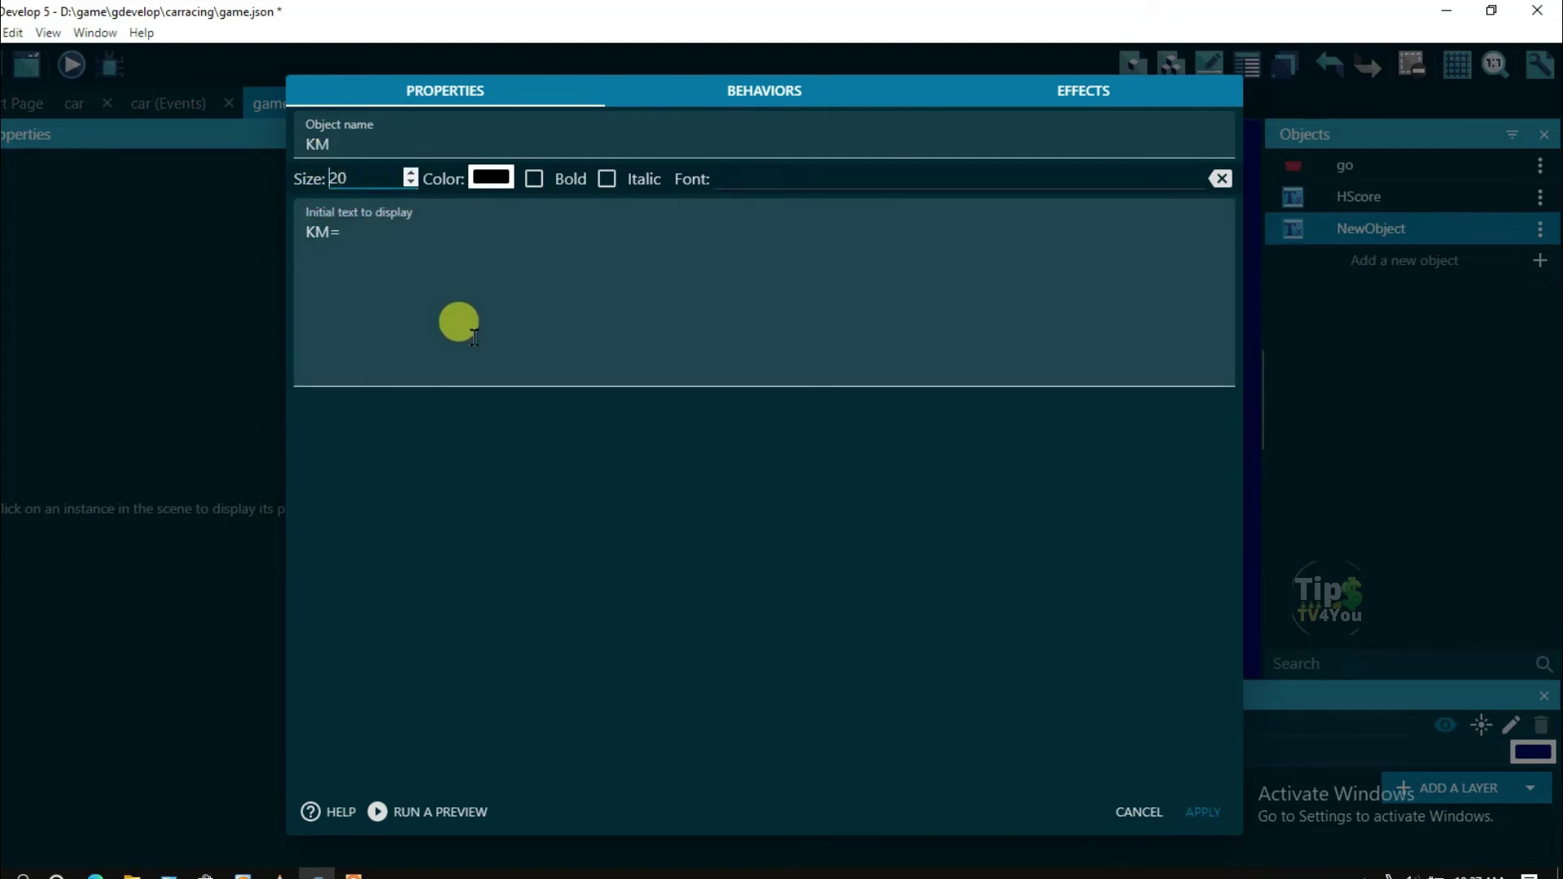
pyautogui.write('120')
pyautogui.click(490, 176)
pyautogui.click(484, 191)
pyautogui.click(412, 244)
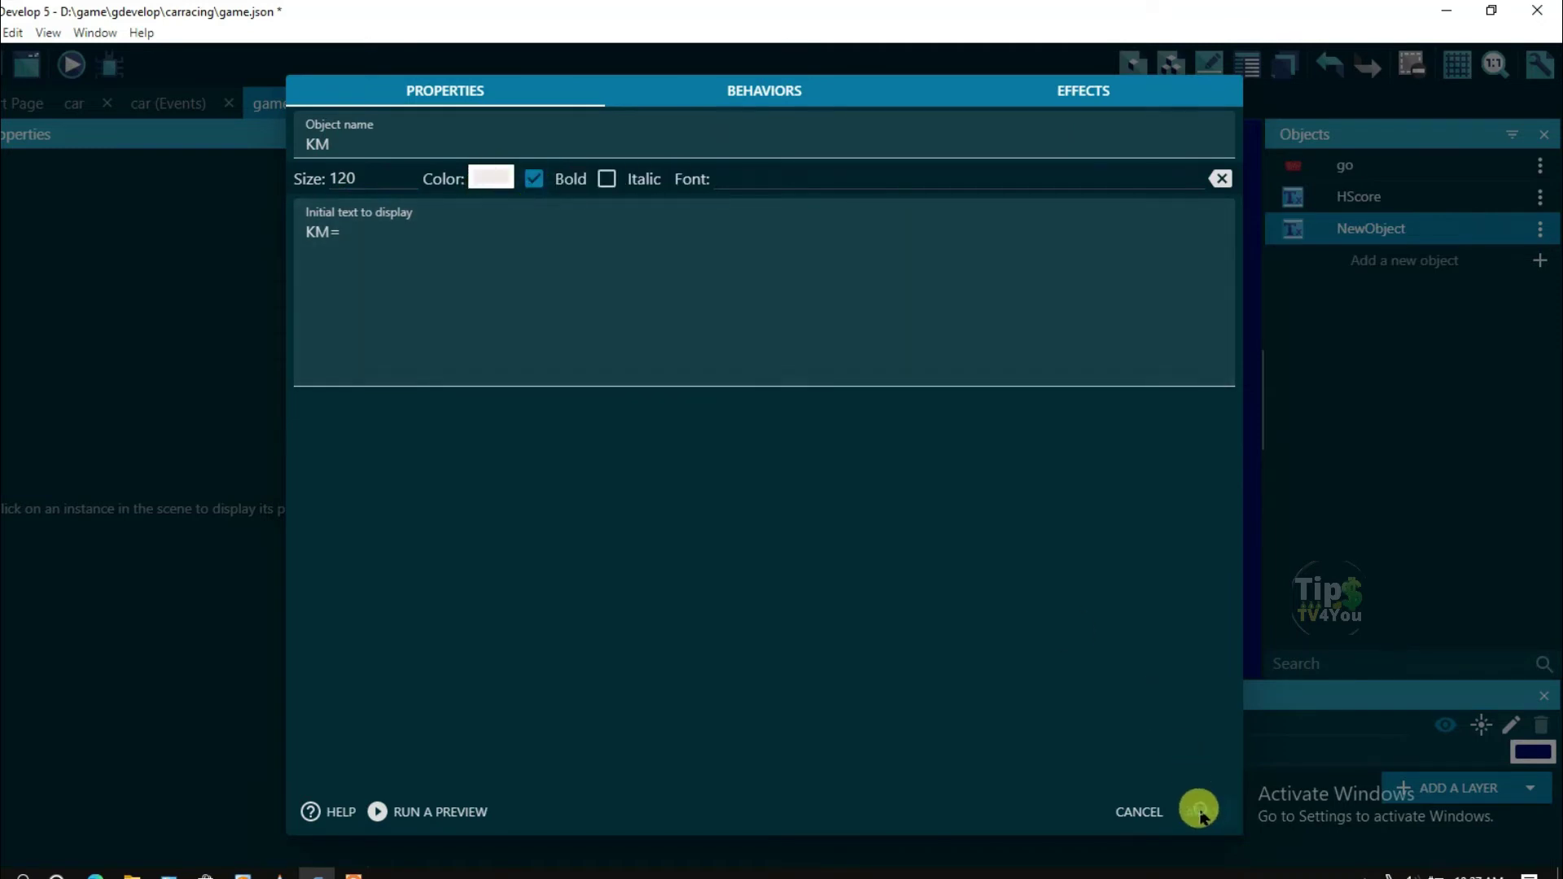
pyautogui.click(1203, 815)
pyautogui.moveTo(1389, 227)
pyautogui.mouseDown()
pyautogui.moveTo(773, 339)
pyautogui.moveTo(718, 380)
pyautogui.mouseUp()
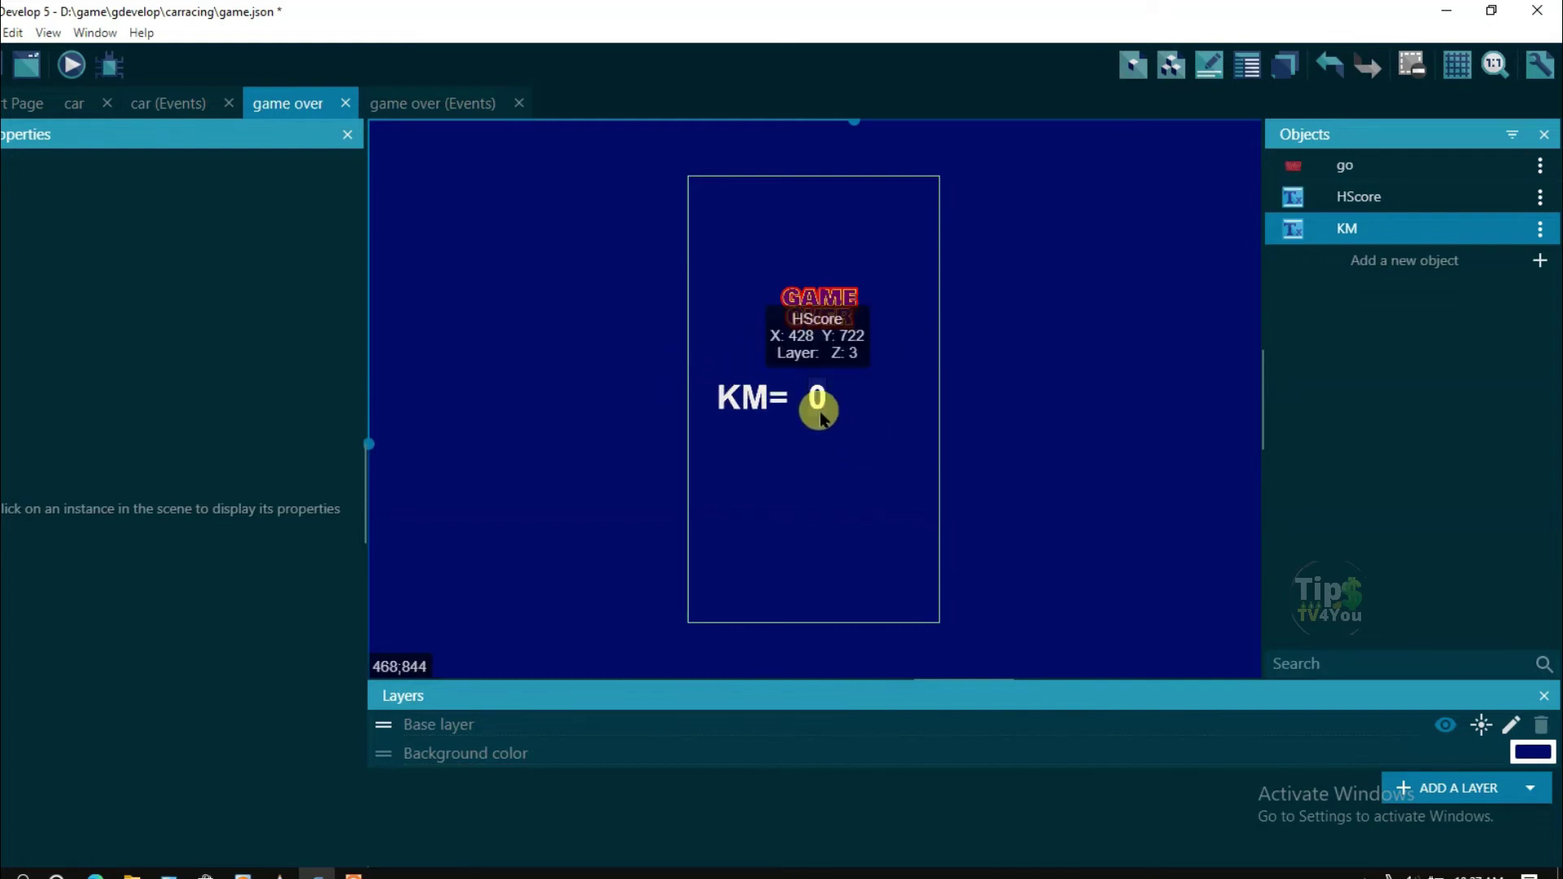
# Nudge the HScore 0 down and left to X 412, Y 725, right after KM=
pyautogui.click(819, 411)
pyautogui.click(994, 412)
pyautogui.moveTo(820, 394); pyautogui.dragTo(820, 398)
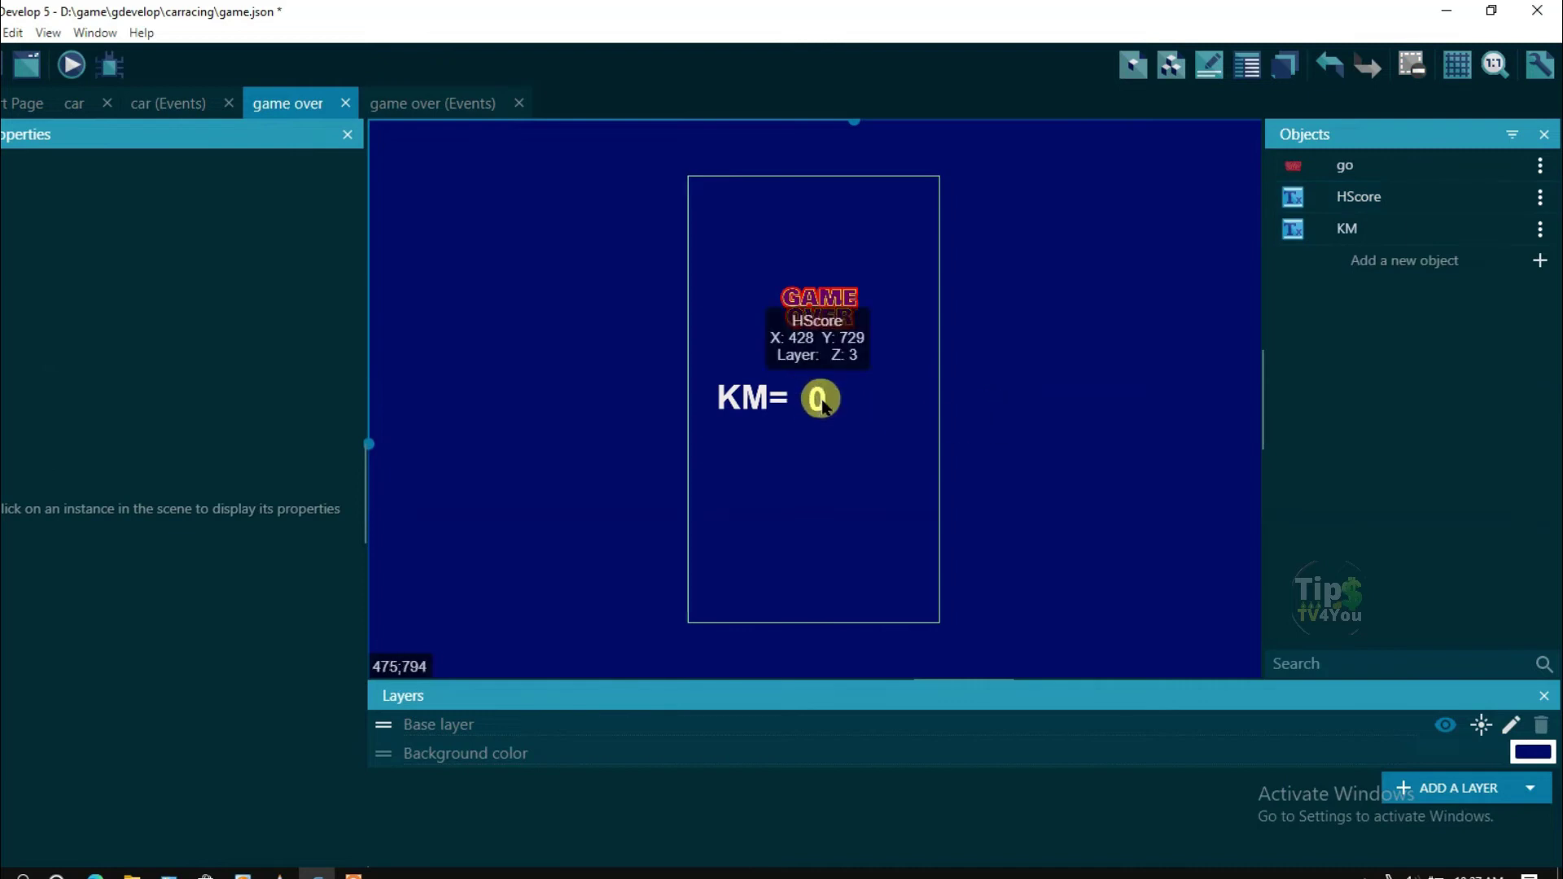
pyautogui.scroll(5, 817, 407)
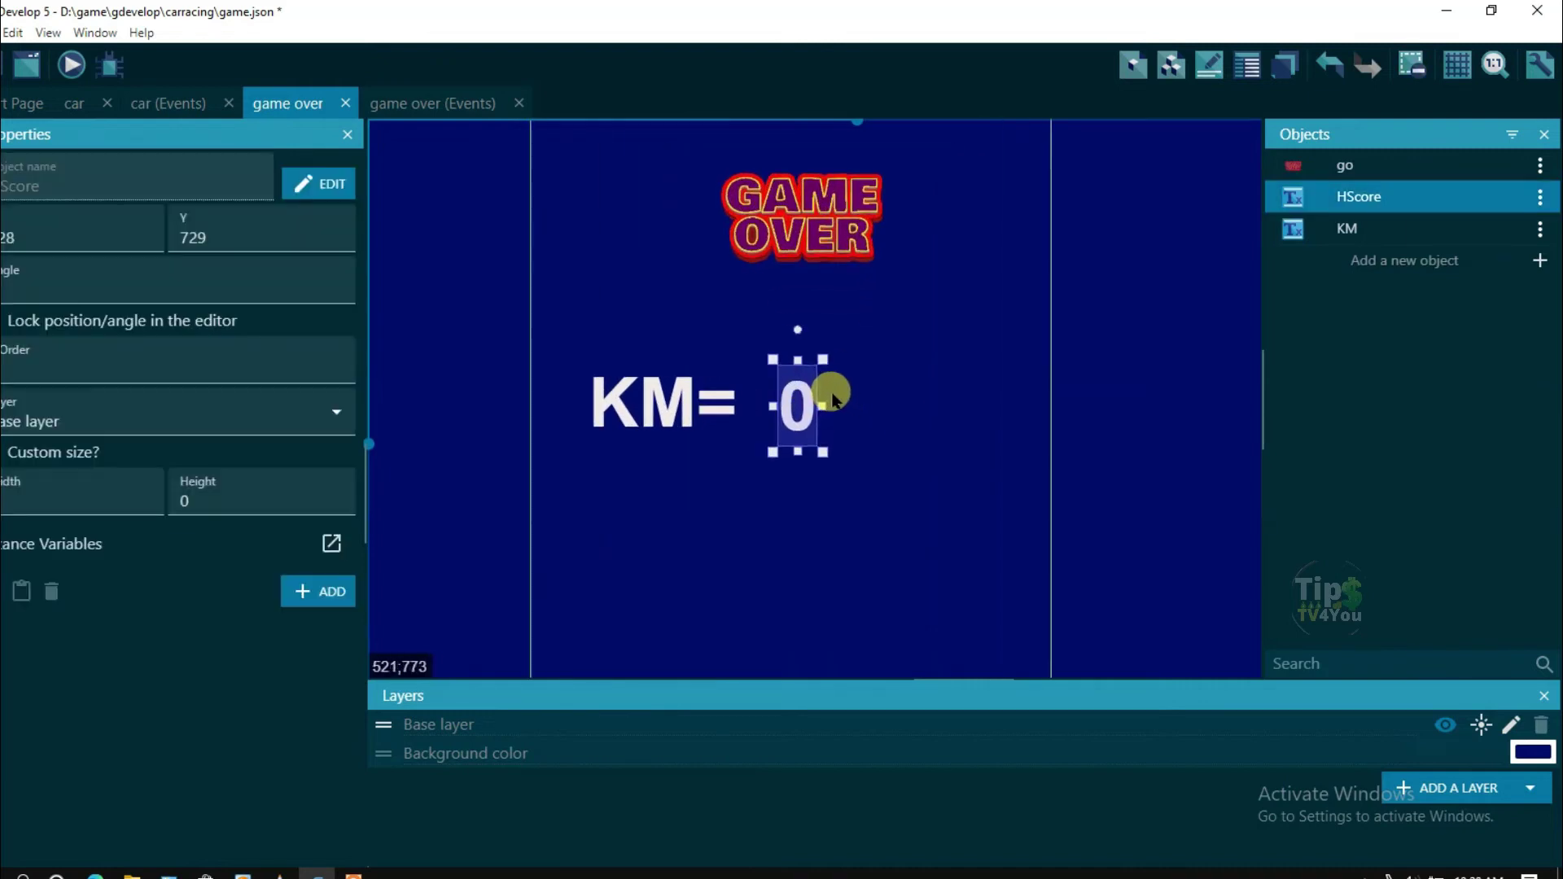
pyautogui.click(1189, 429)
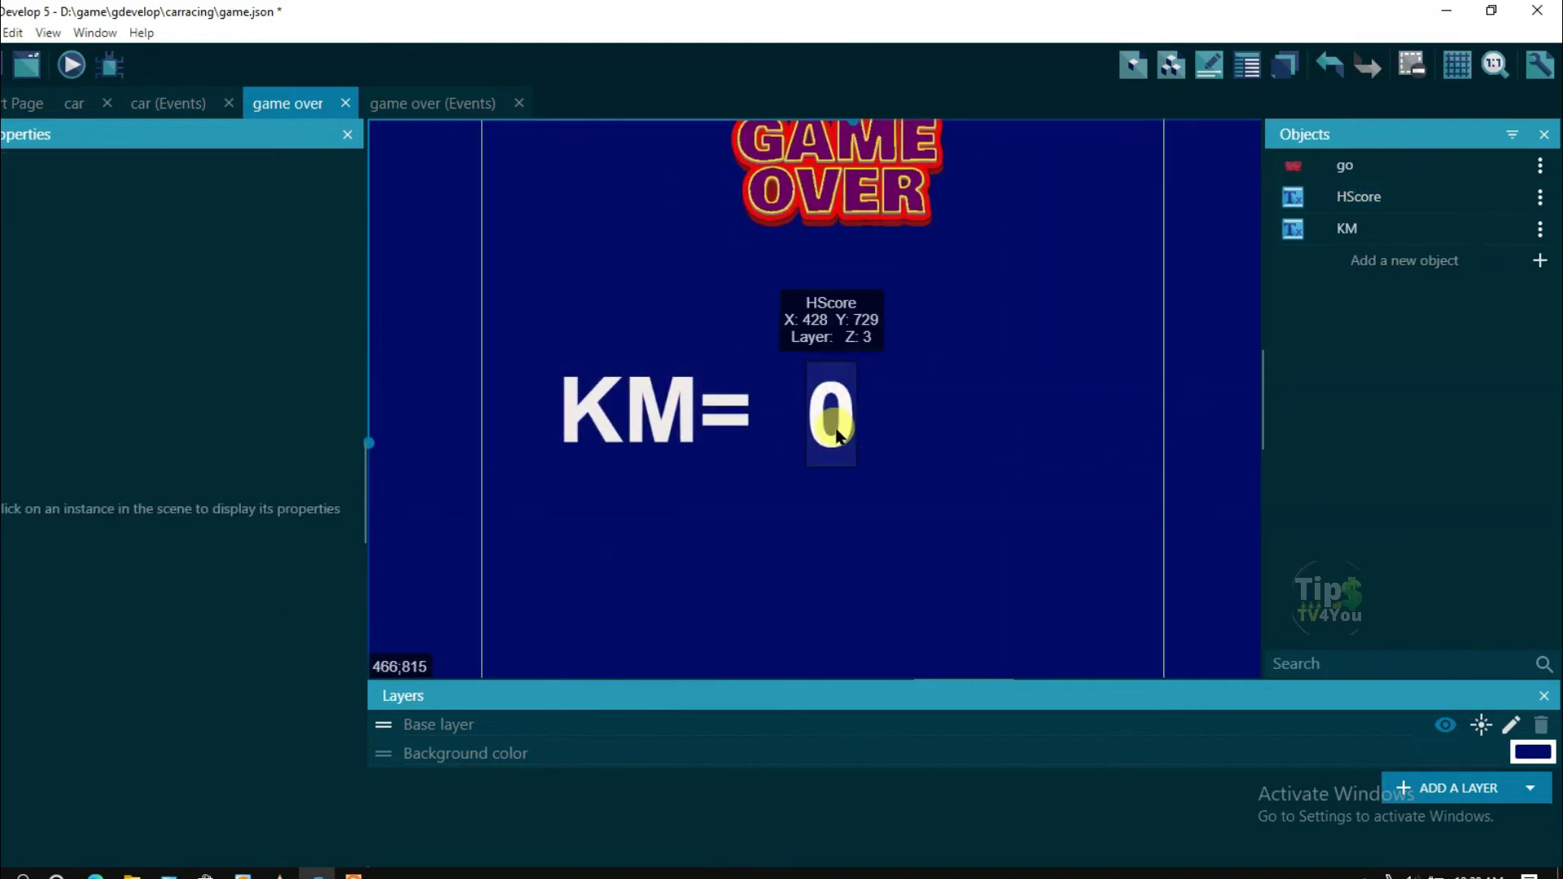
pyautogui.moveTo(830, 419); pyautogui.dragTo(822, 432)
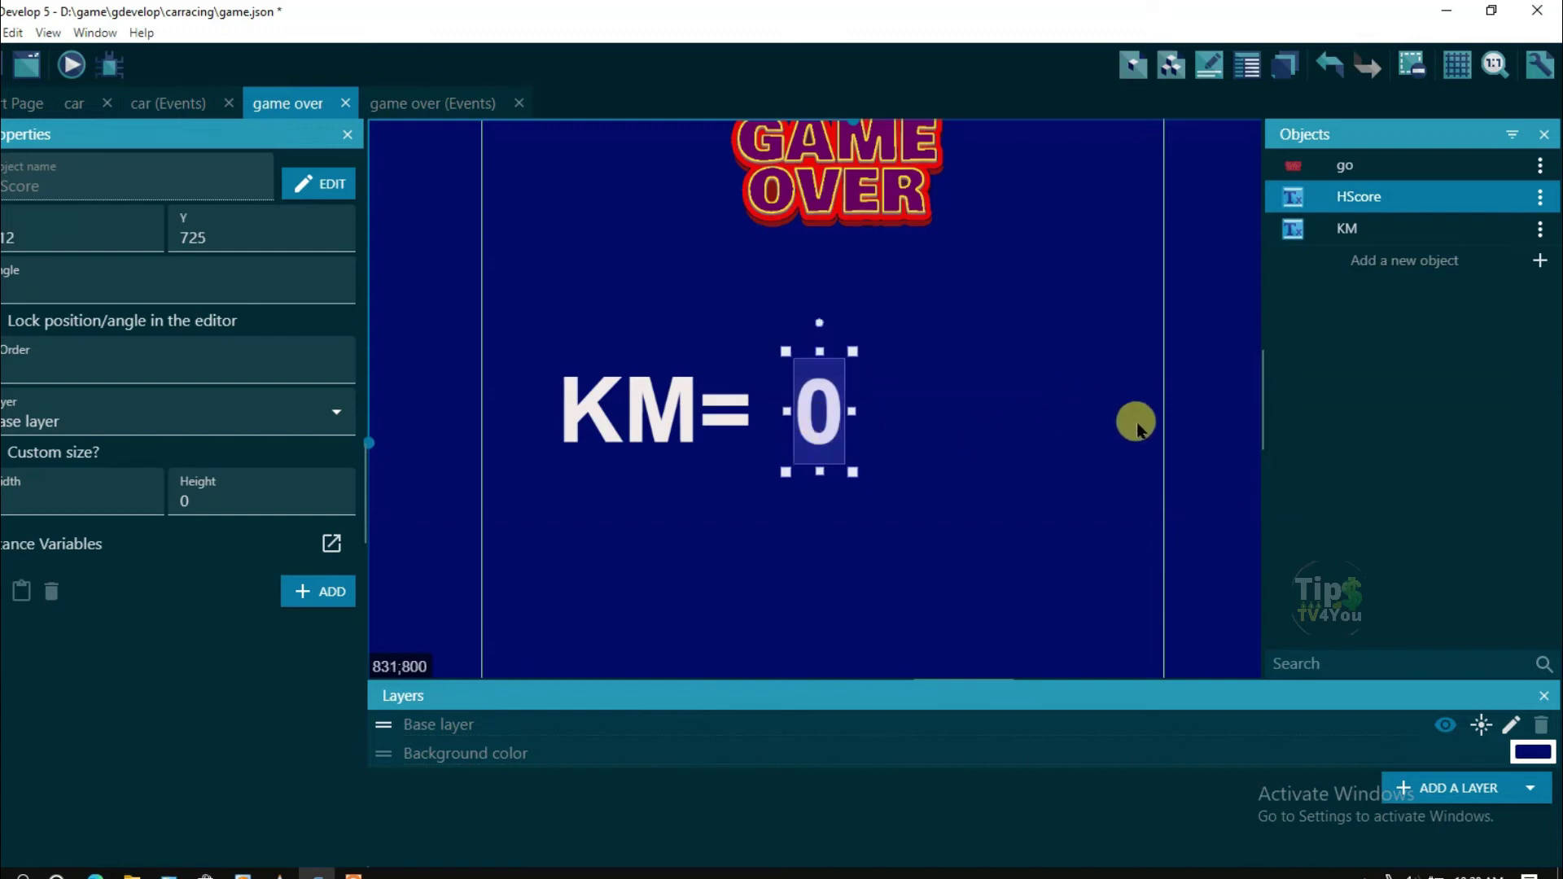
pyautogui.click(1181, 422)
pyautogui.scroll(-2, 866, 361)
pyautogui.scroll(-3, 831, 456)
pyautogui.scroll(-2, 834, 394)
pyautogui.scroll(1, 1022, 433)
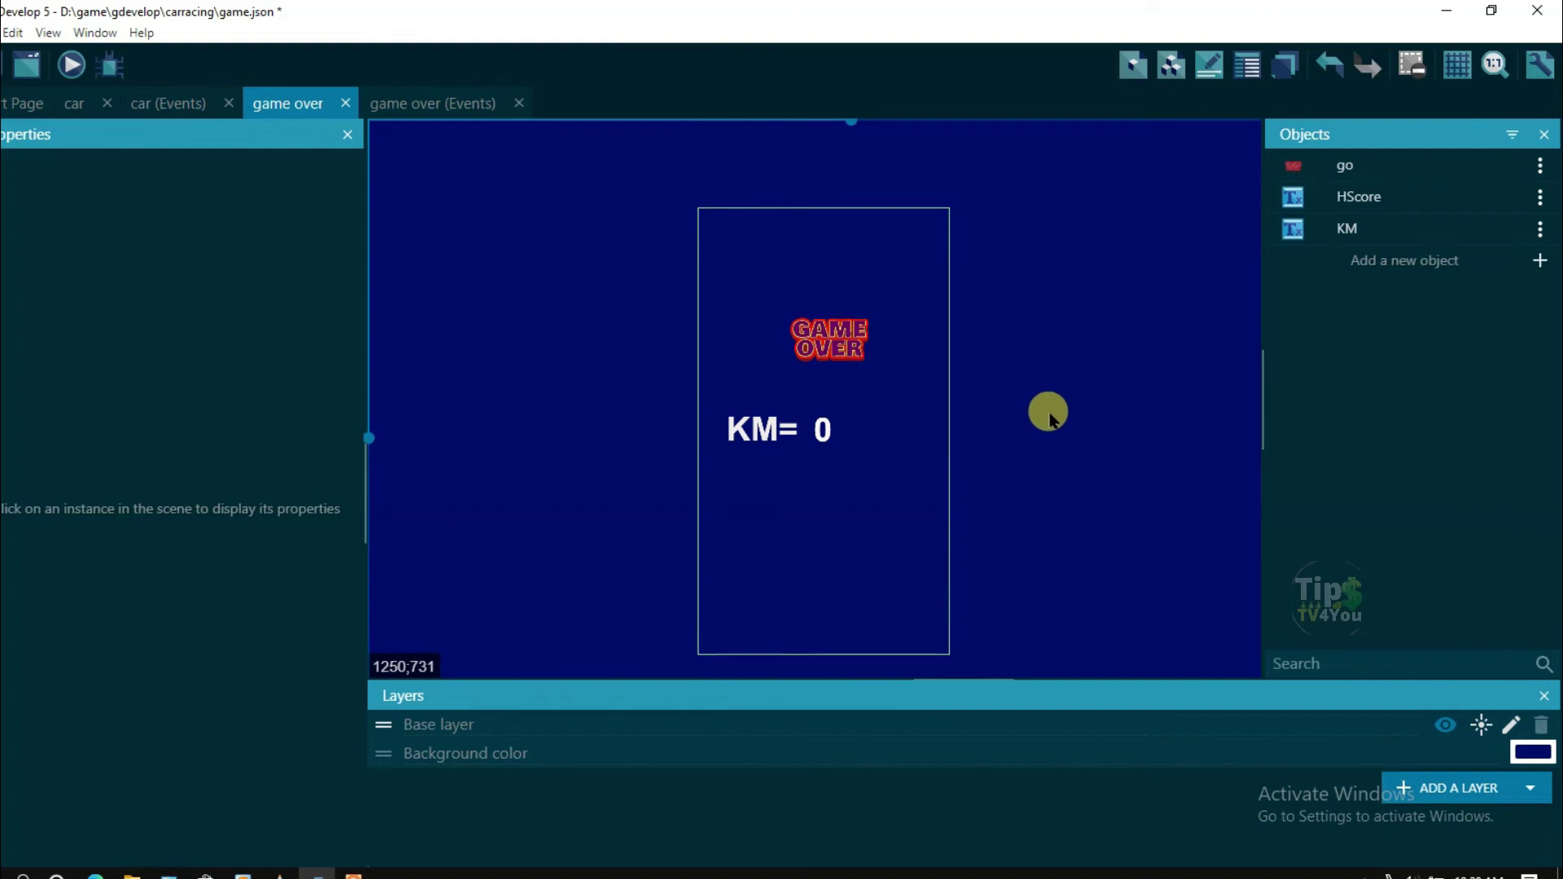
pyautogui.scroll(-1, 1050, 417)
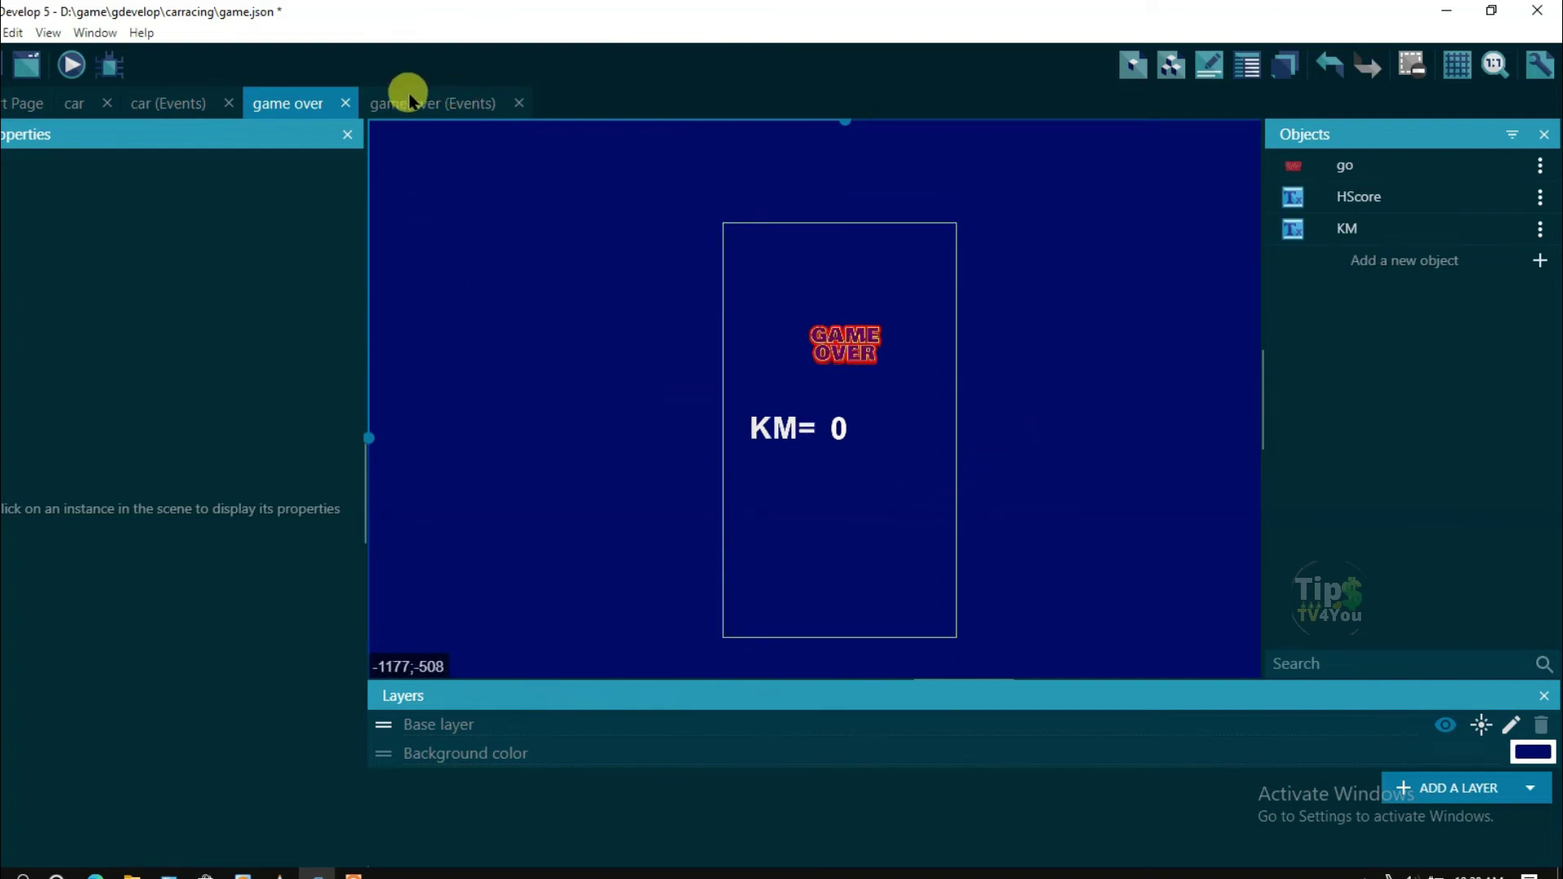
# In the game over events, add an event with an HScore 'Modify the text' action using the set operator
pyautogui.click(441, 112)
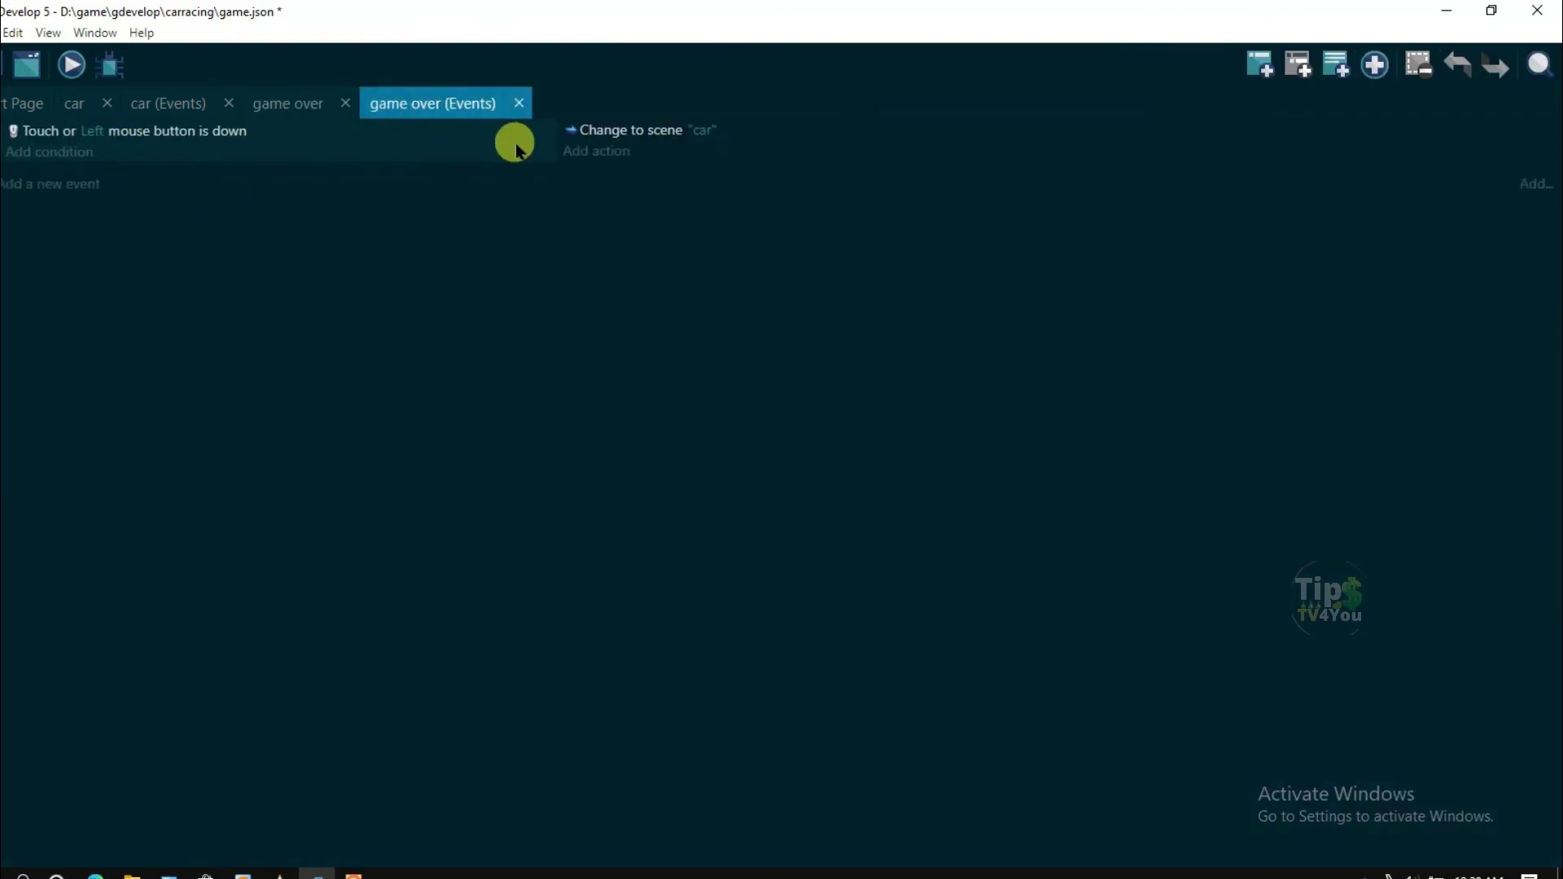
pyautogui.click(50, 182)
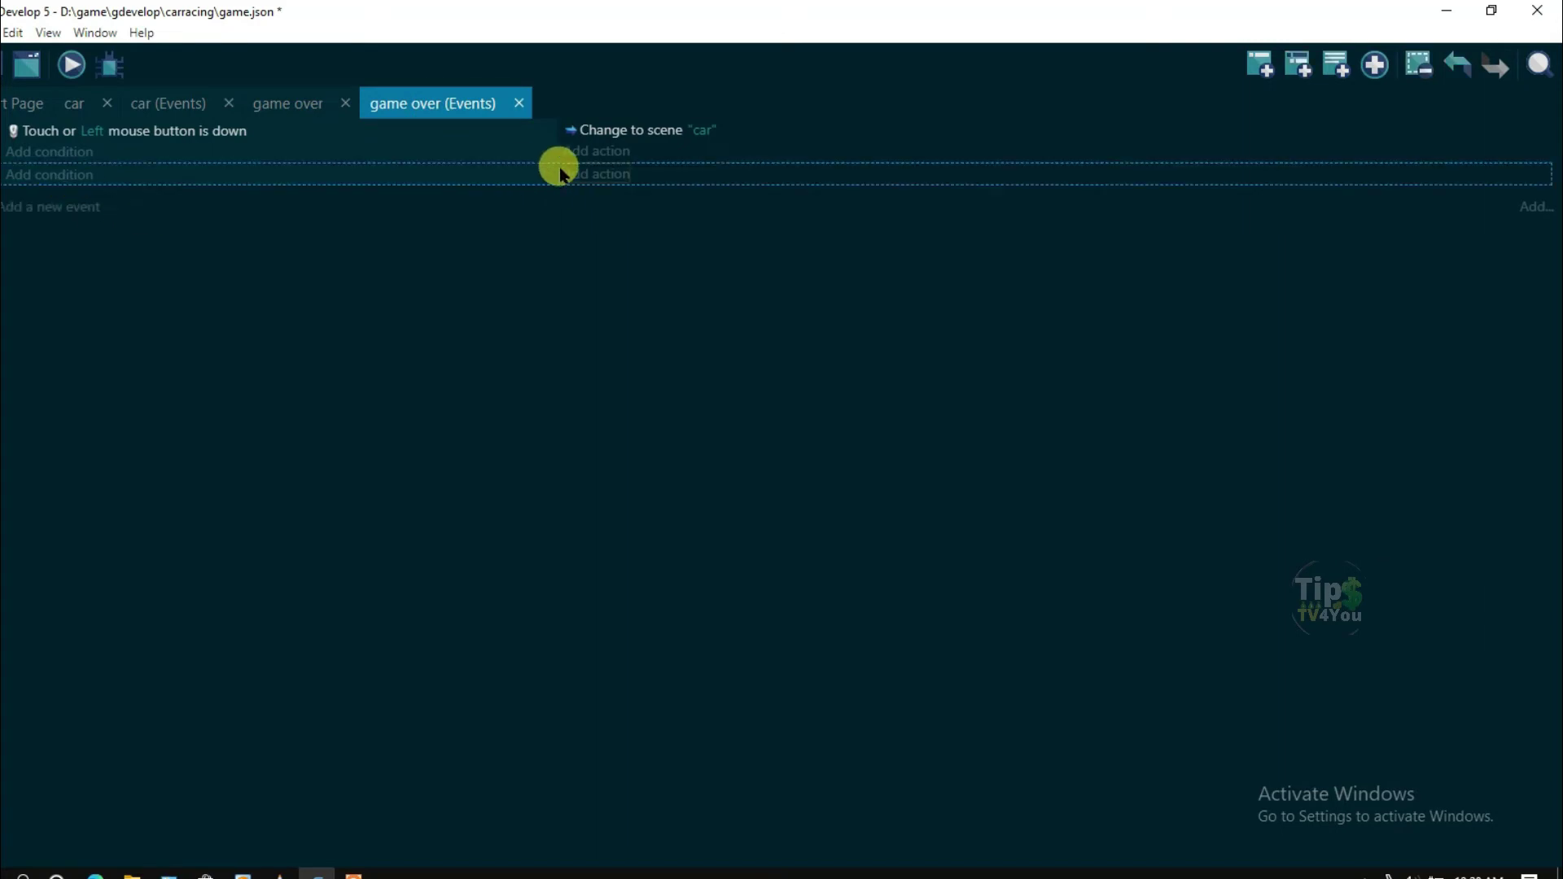
pyautogui.click(597, 174)
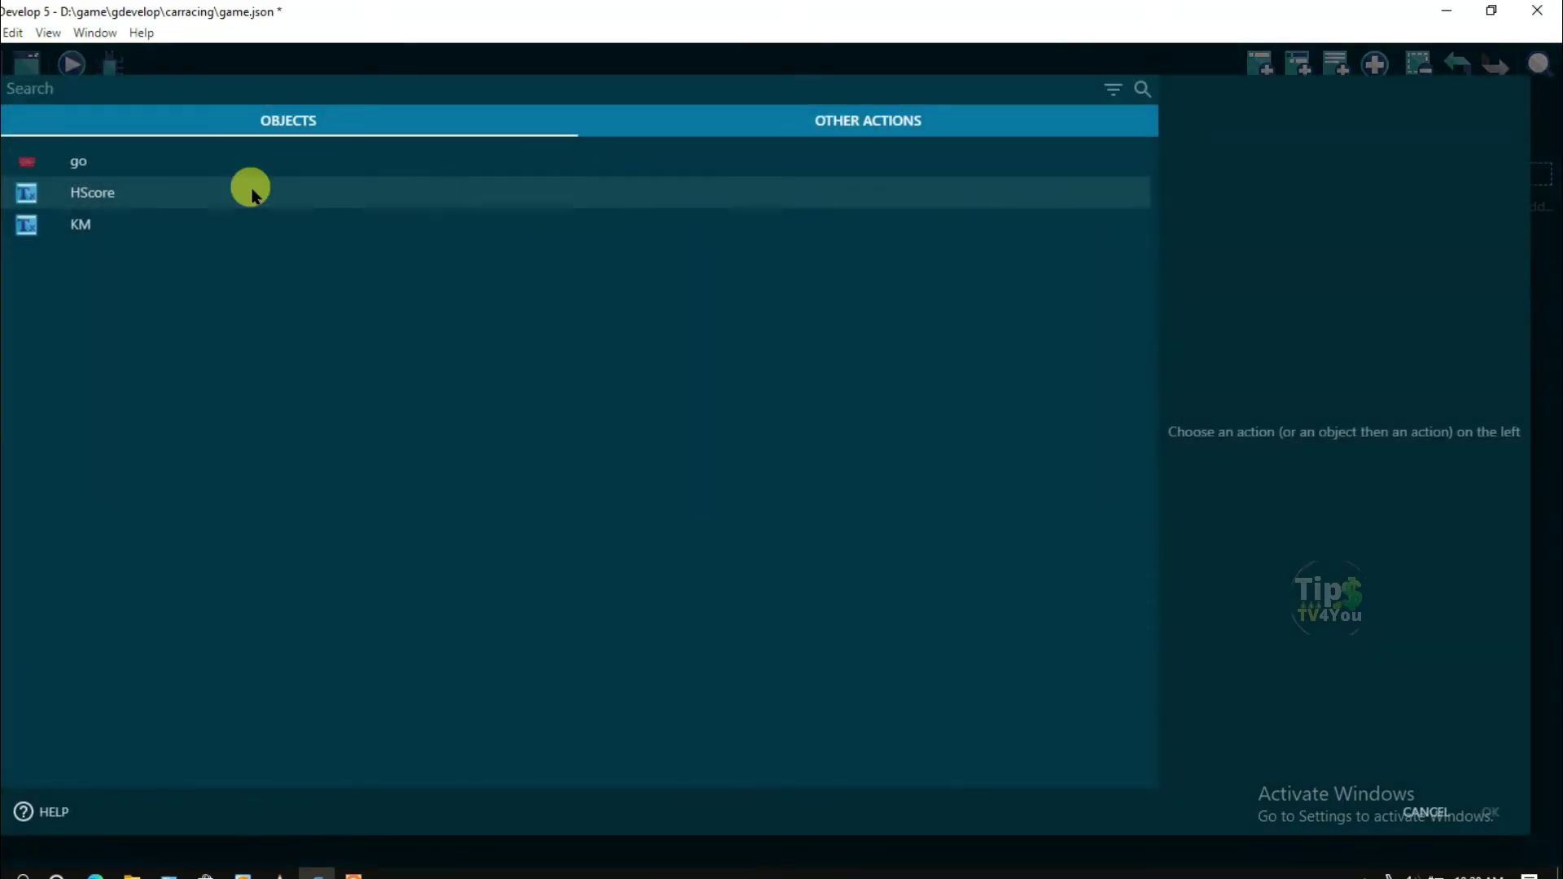
pyautogui.click(105, 195)
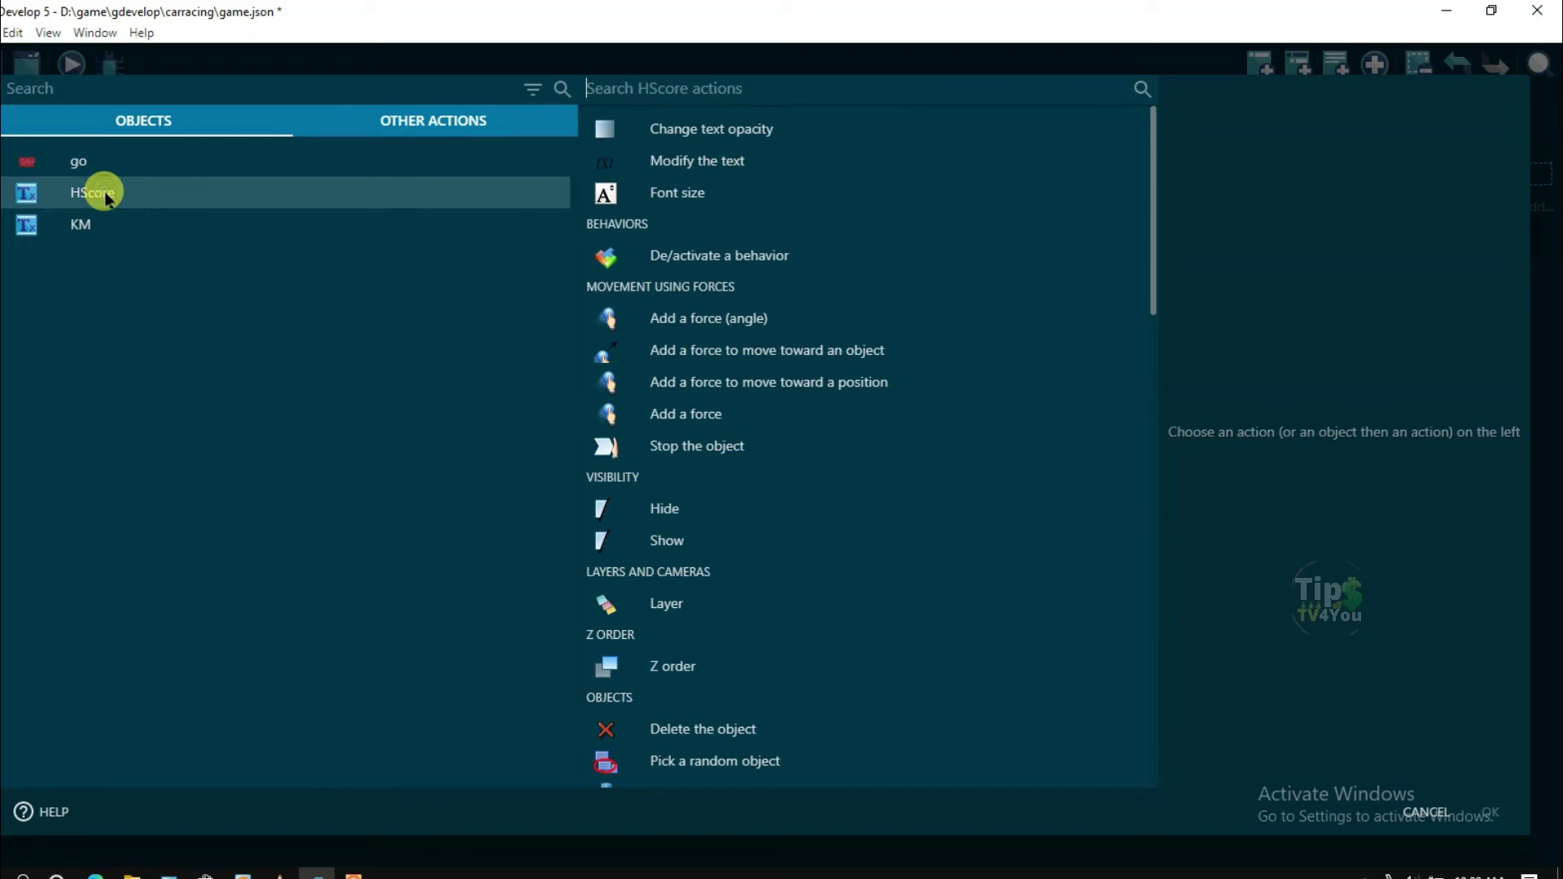
pyautogui.click(709, 167)
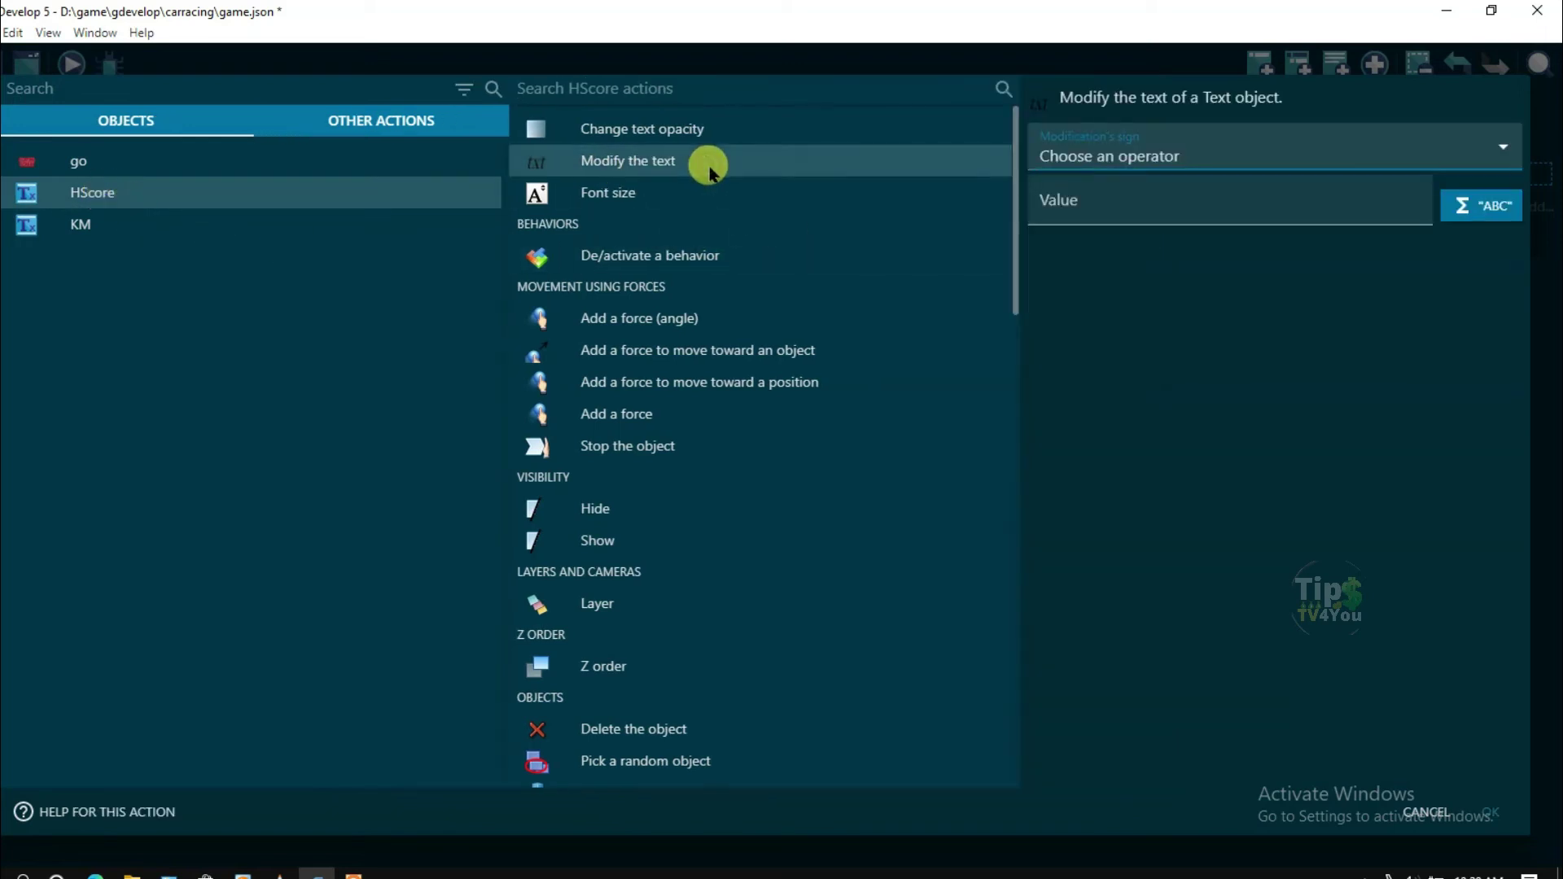
pyautogui.click(1147, 163)
pyautogui.click(1132, 205)
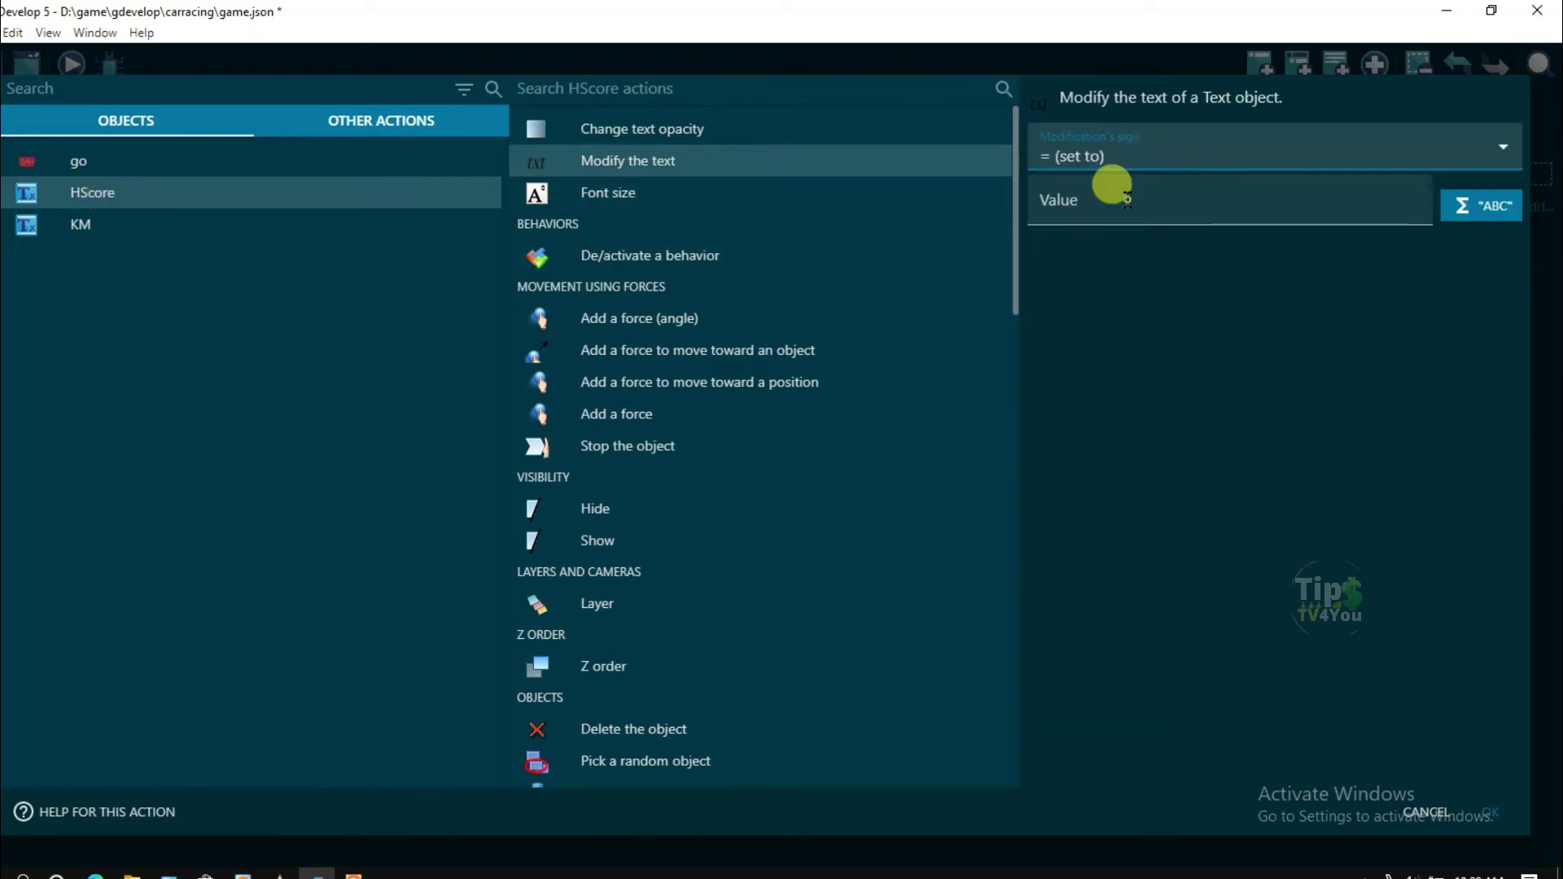
# Enter the value "" +ToString(GlobalVariable(HScore)) and confirm the action
pyautogui.click(1091, 199)
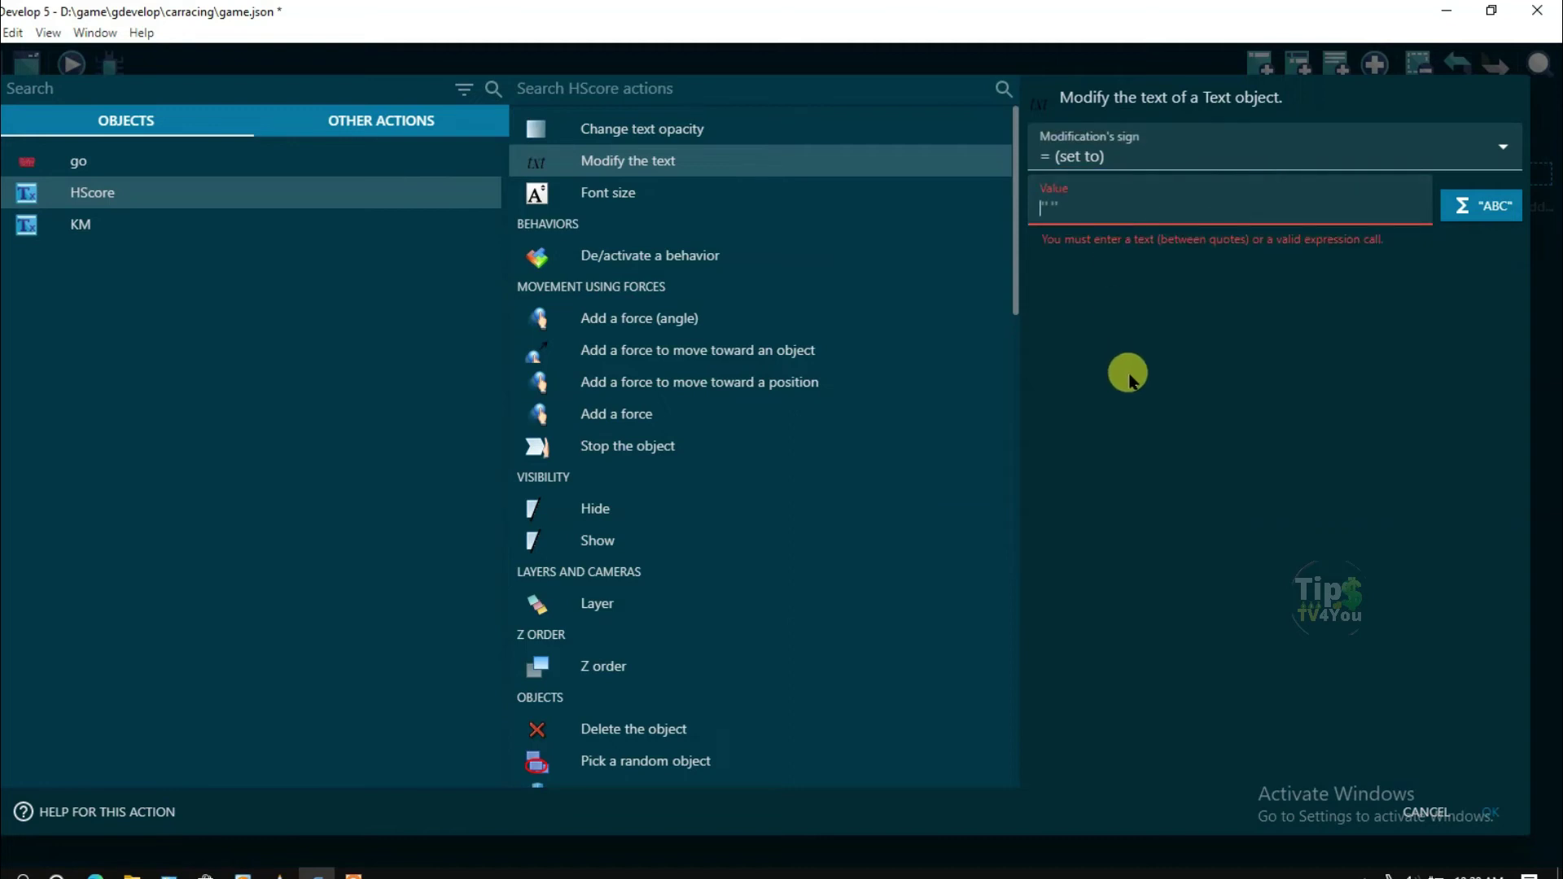
pyautogui.write('" +t')
pyautogui.write('os')
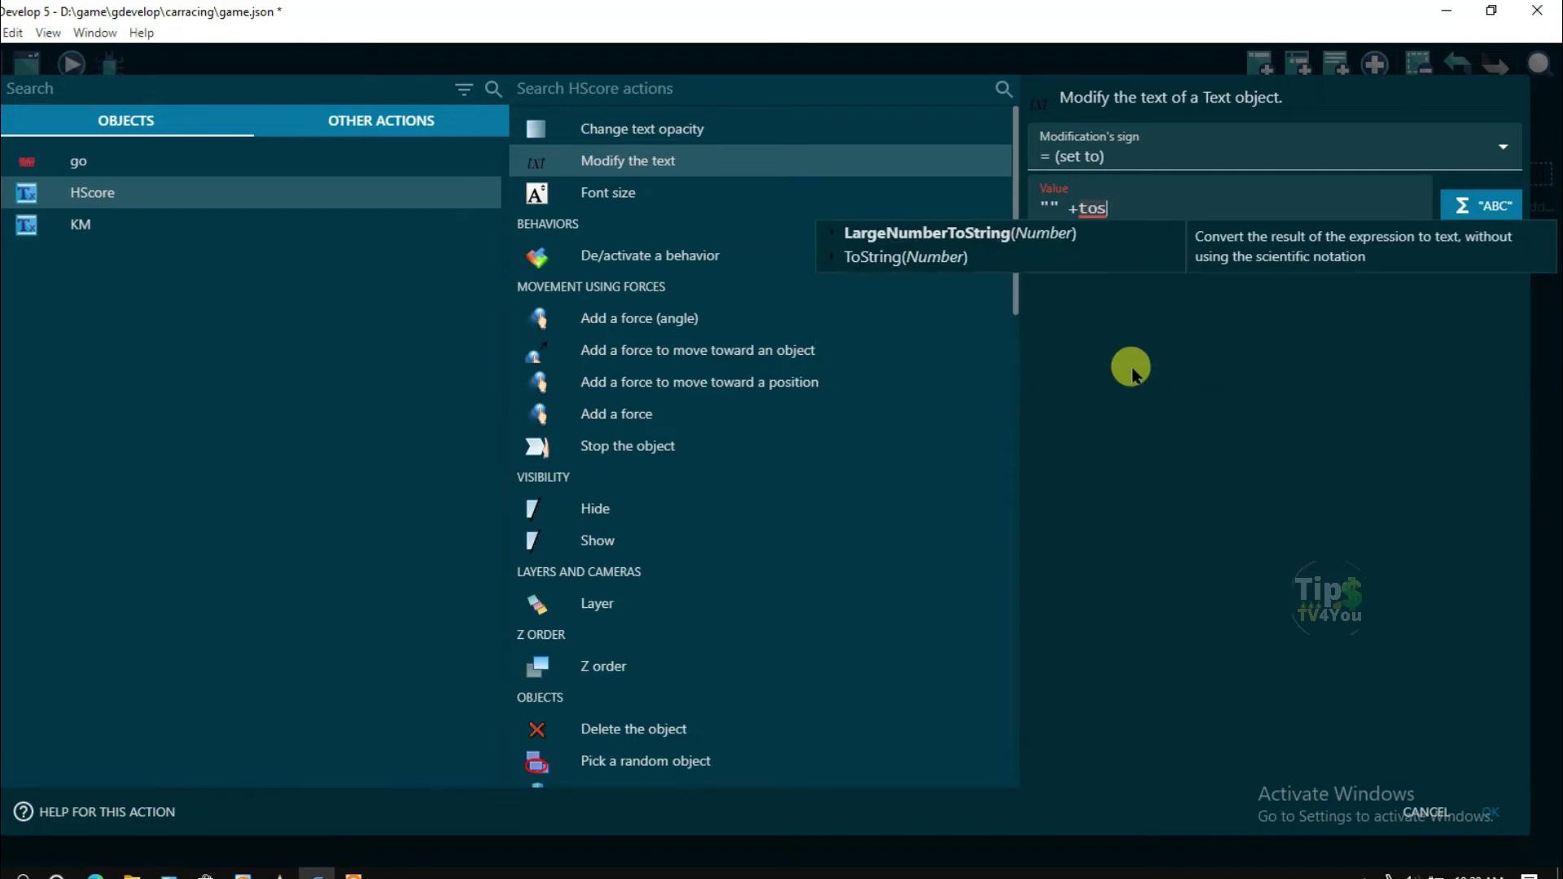
pyautogui.click(929, 271)
pyautogui.write('g(g')
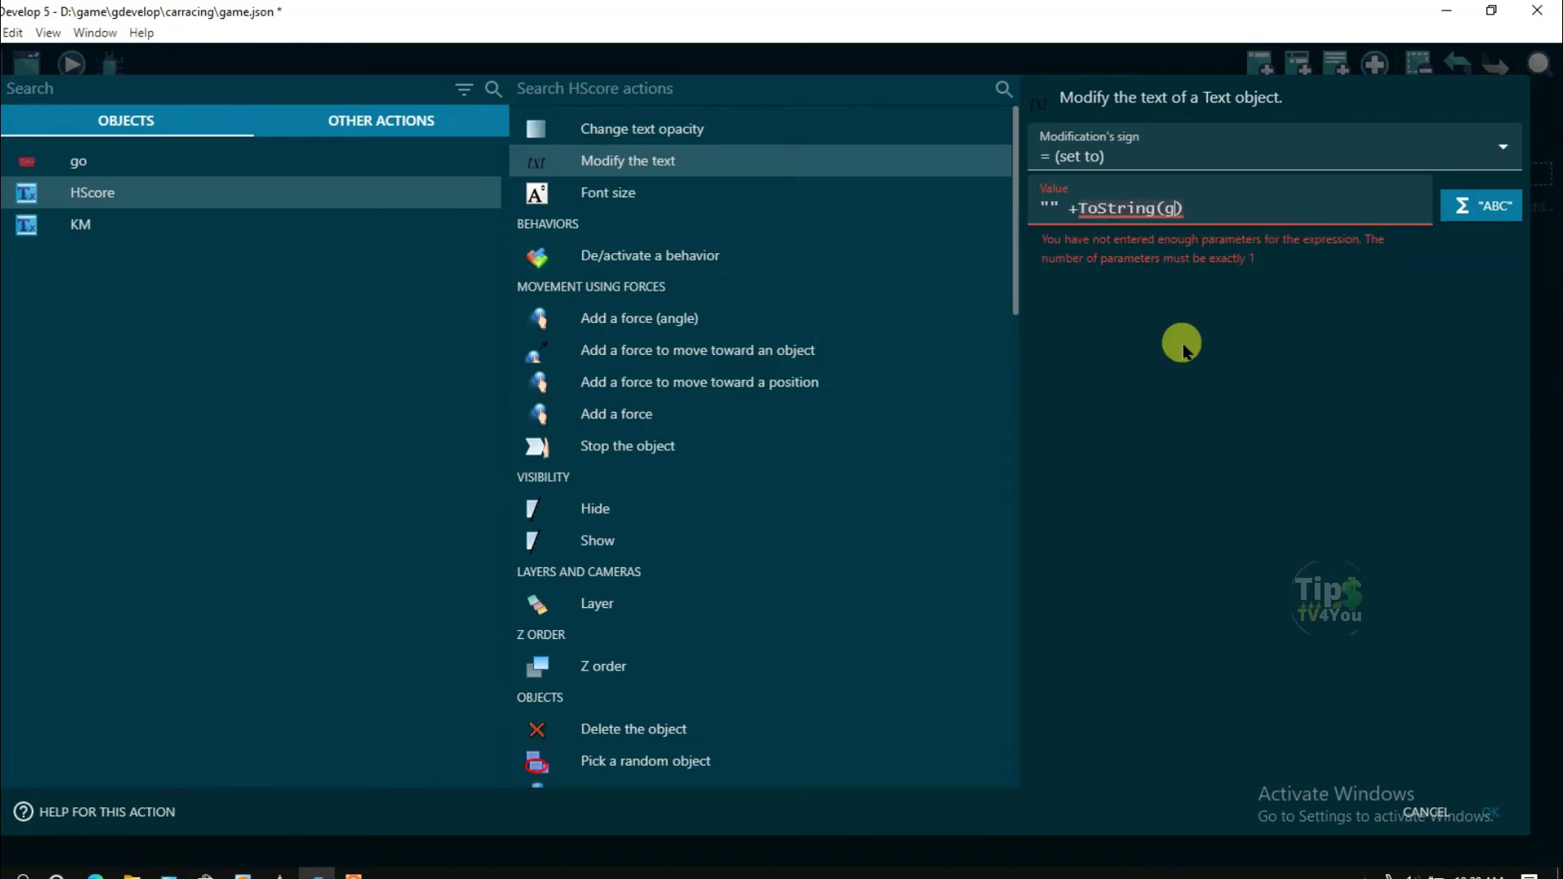
pyautogui.write('l')
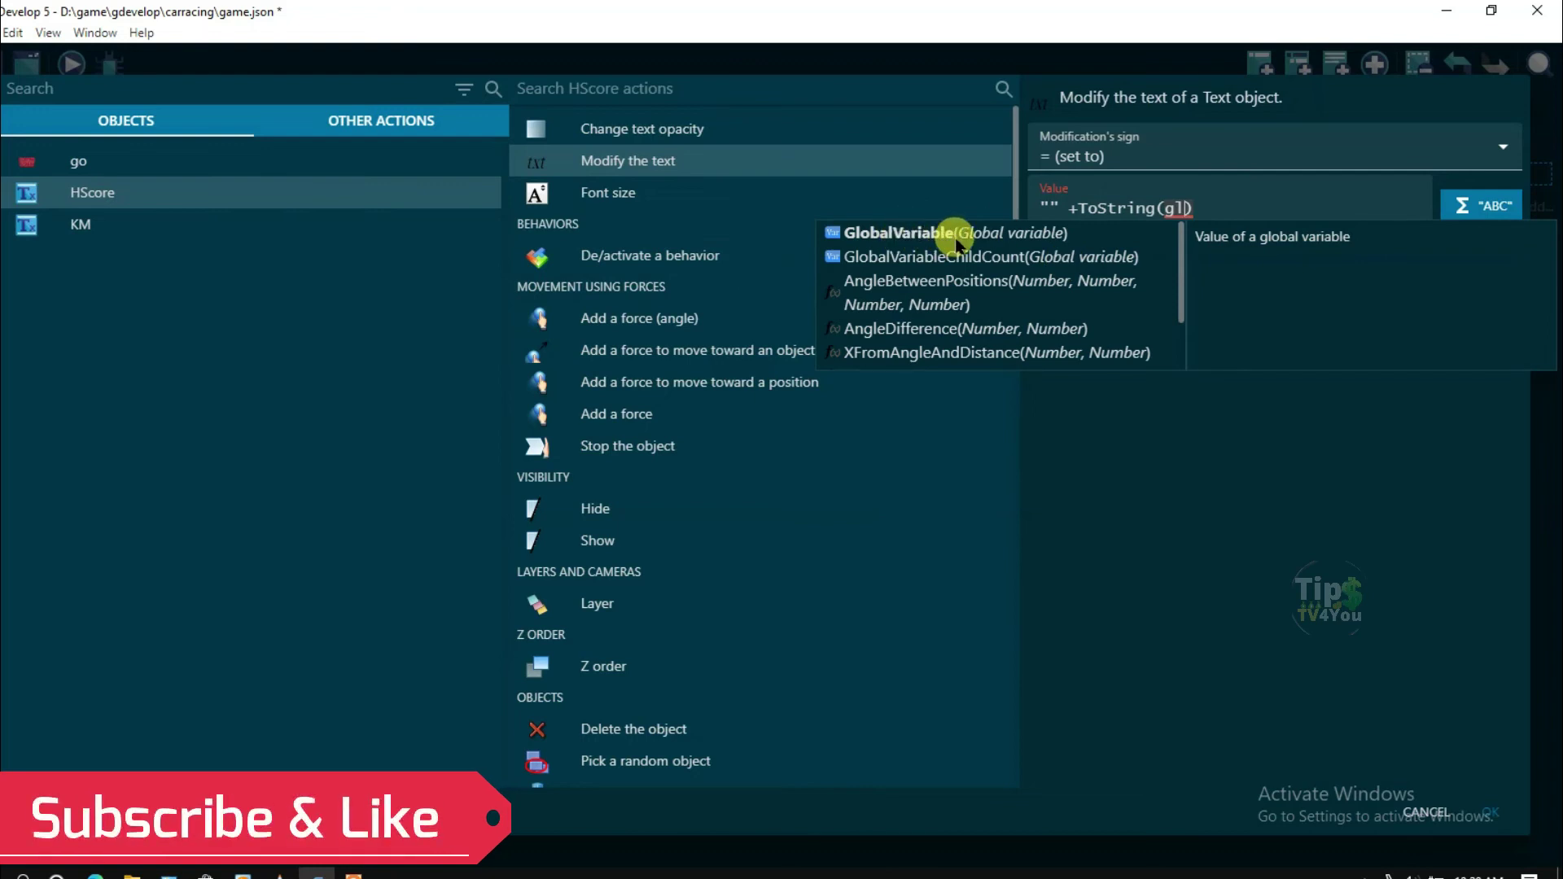
pyautogui.click(957, 236)
pyautogui.write('HScore')
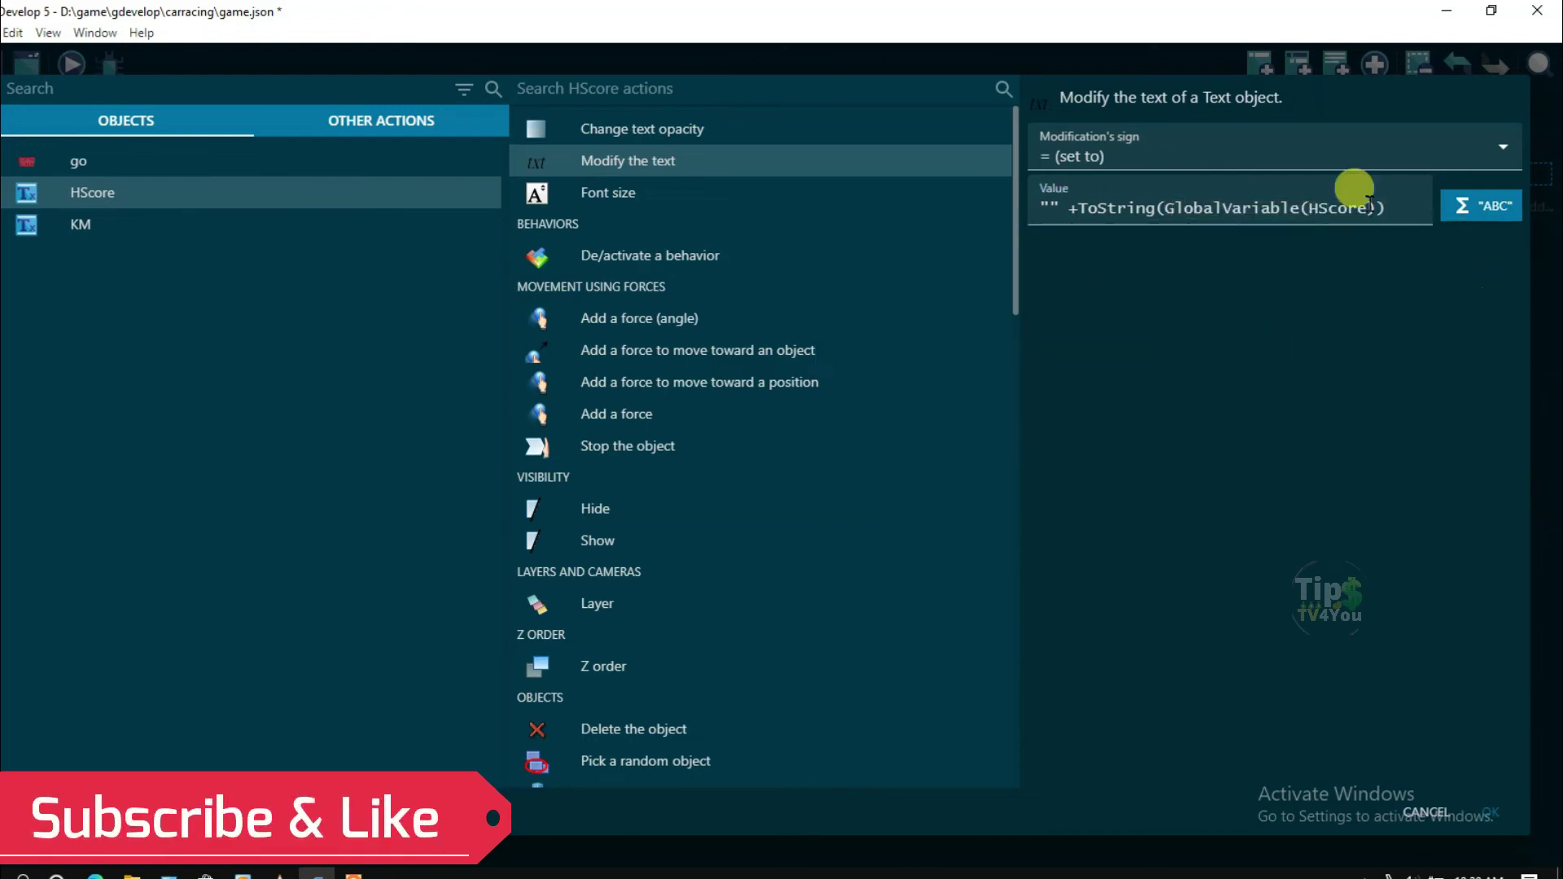
pyautogui.click(1501, 825)
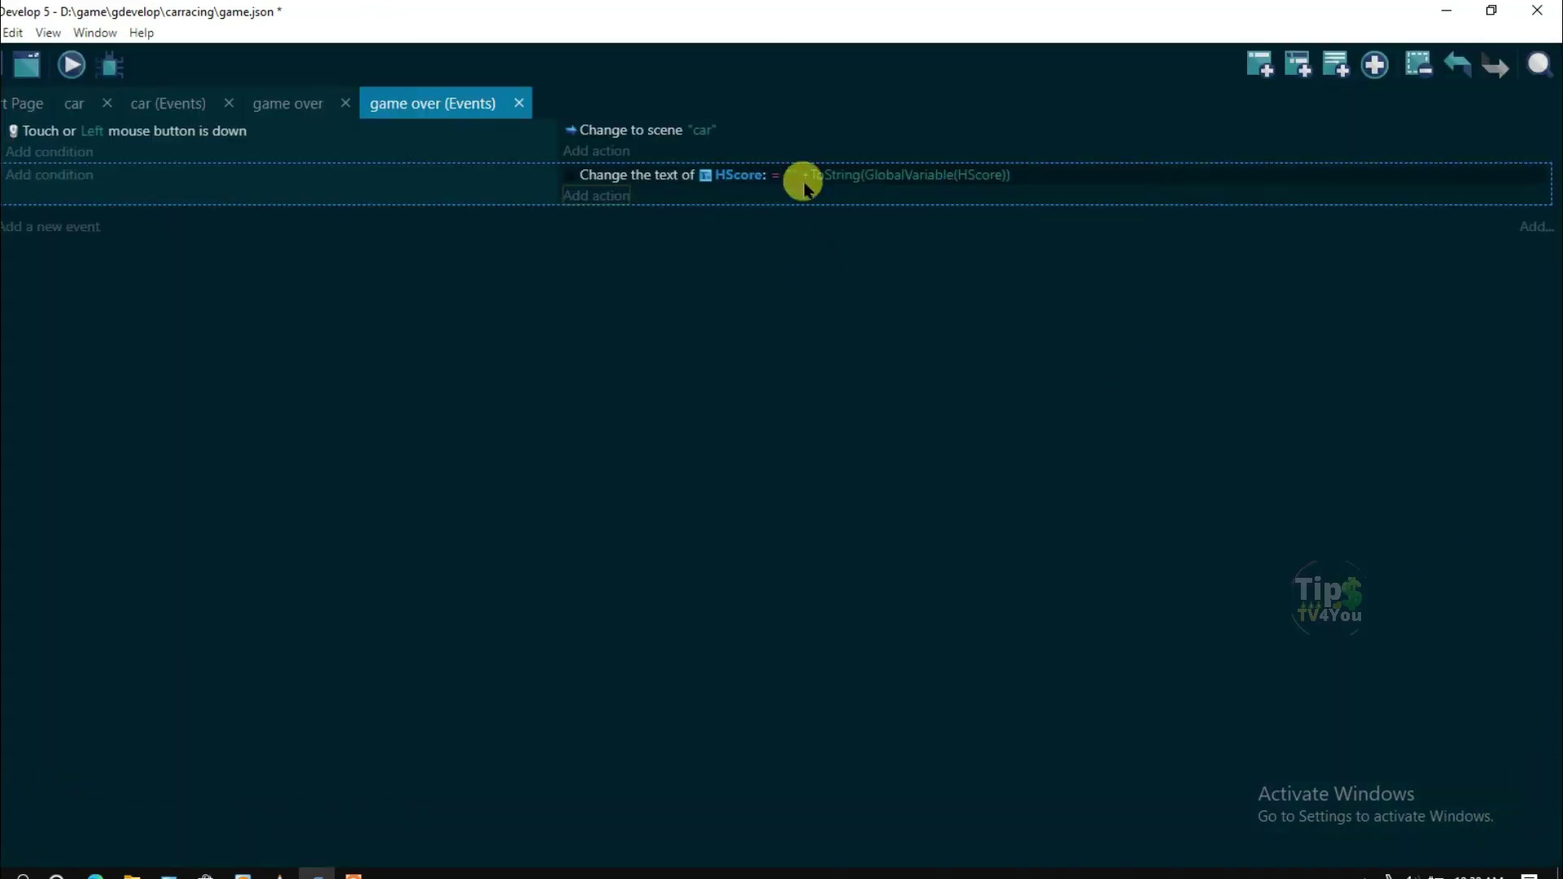
# Add a new event with the 'Existence of a group' condition: group "HScore" in storage "Save"
pyautogui.click(76, 241)
pyautogui.click(72, 234)
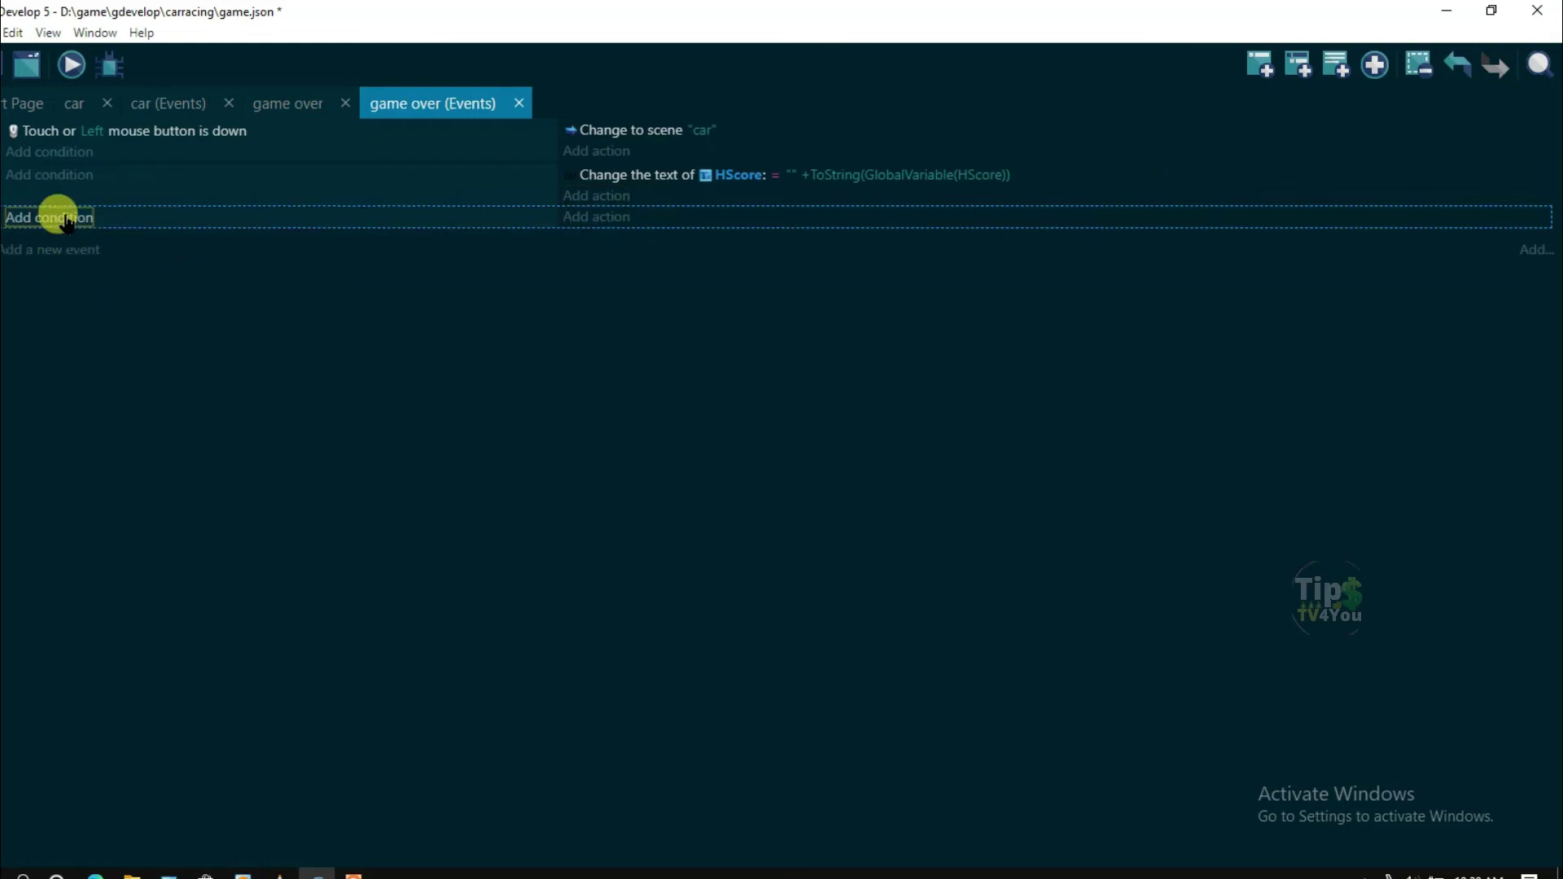
pyautogui.click(57, 220)
pyautogui.click(830, 119)
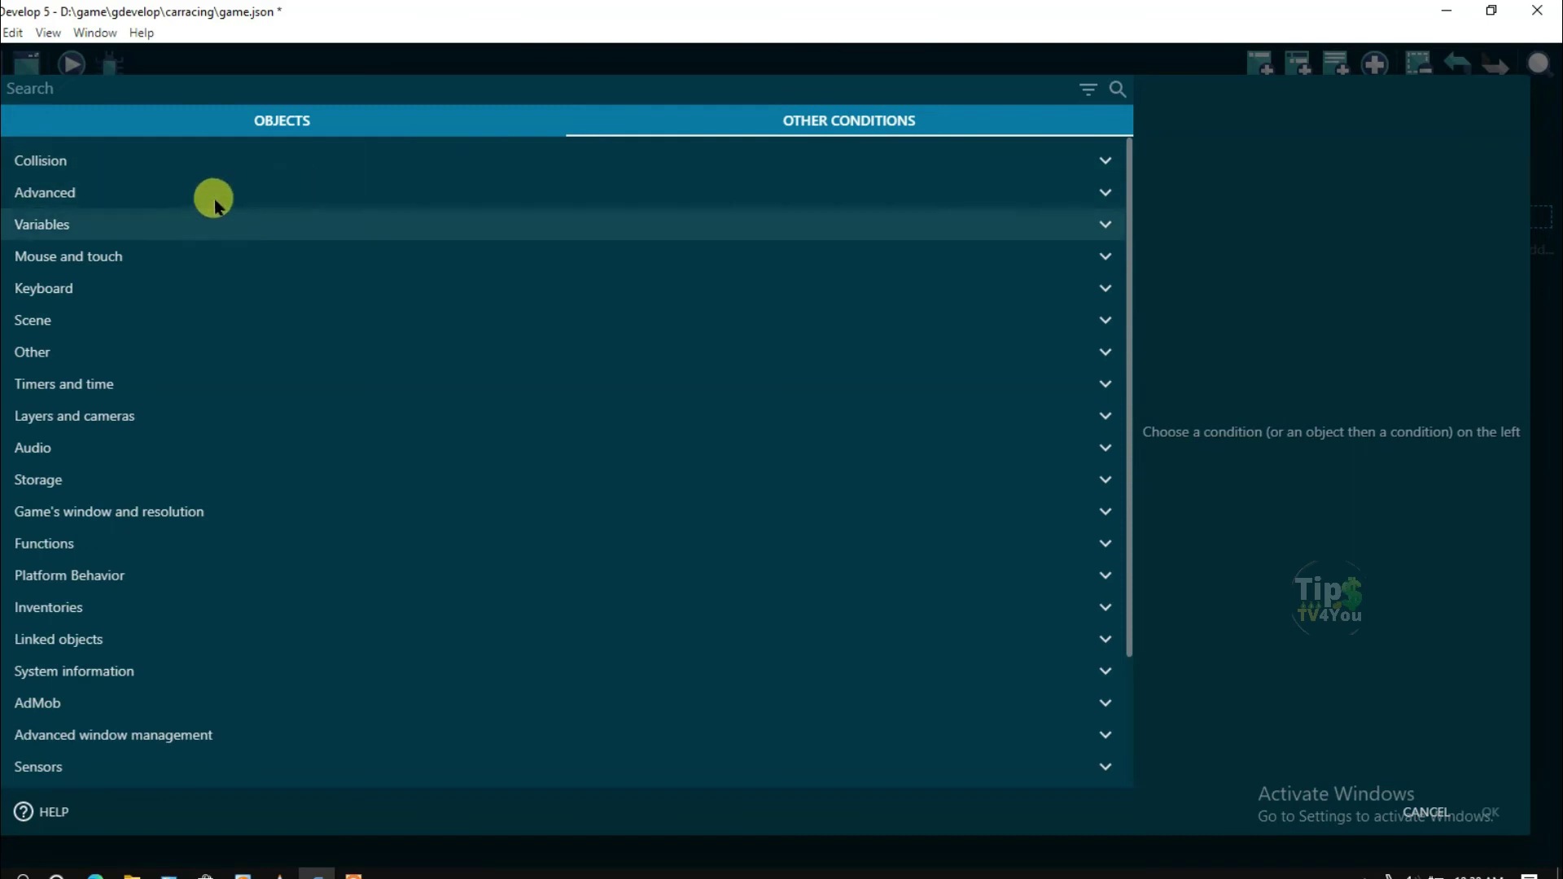
pyautogui.click(156, 87)
pyautogui.write('ex')
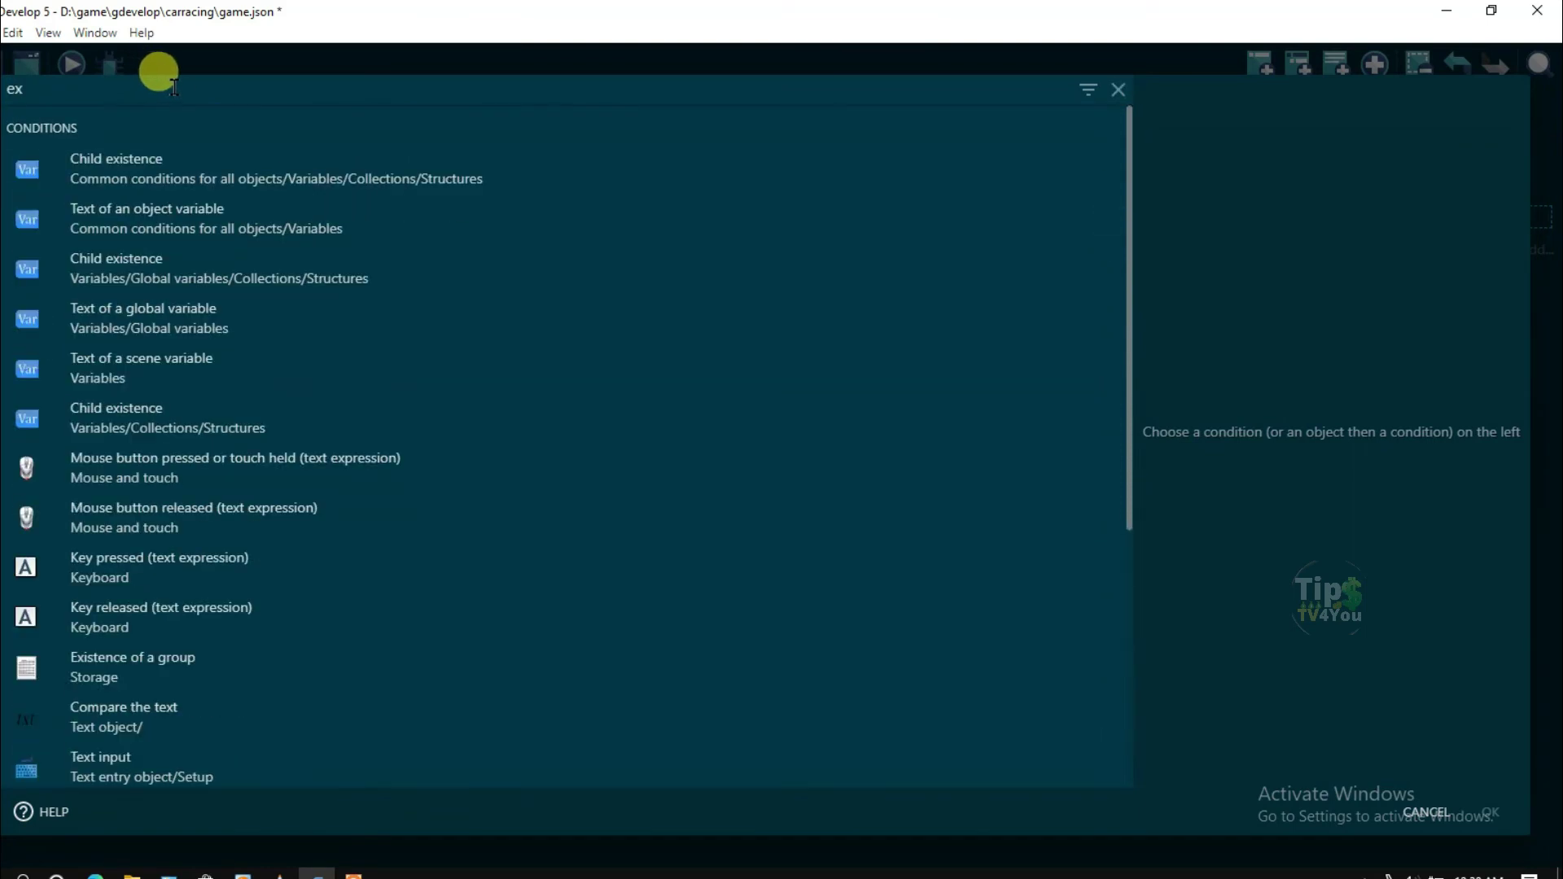
pyautogui.write('i')
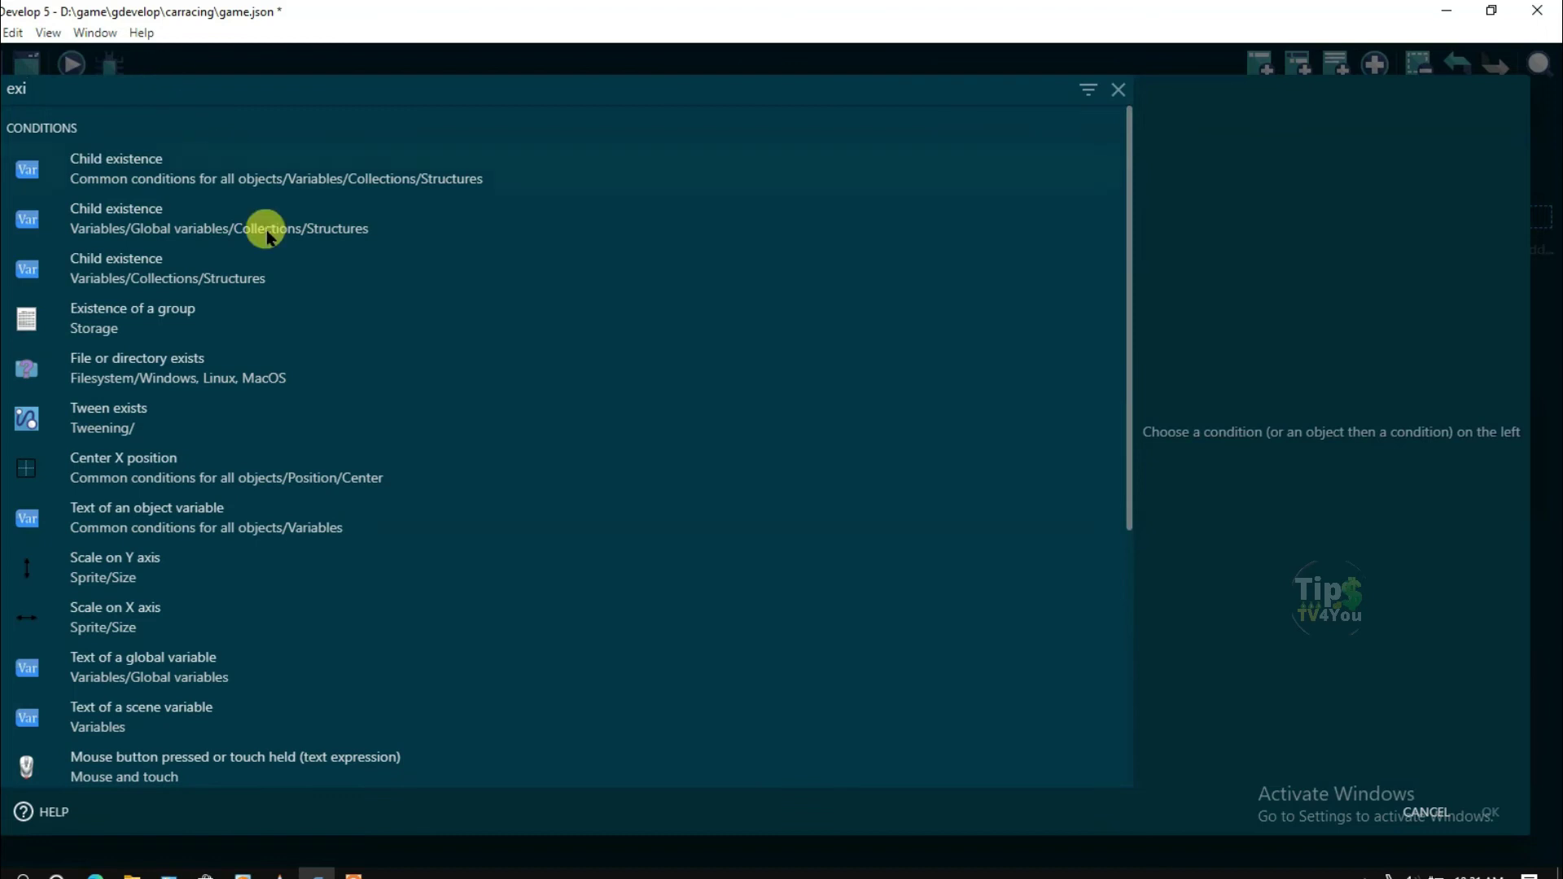
pyautogui.click(145, 320)
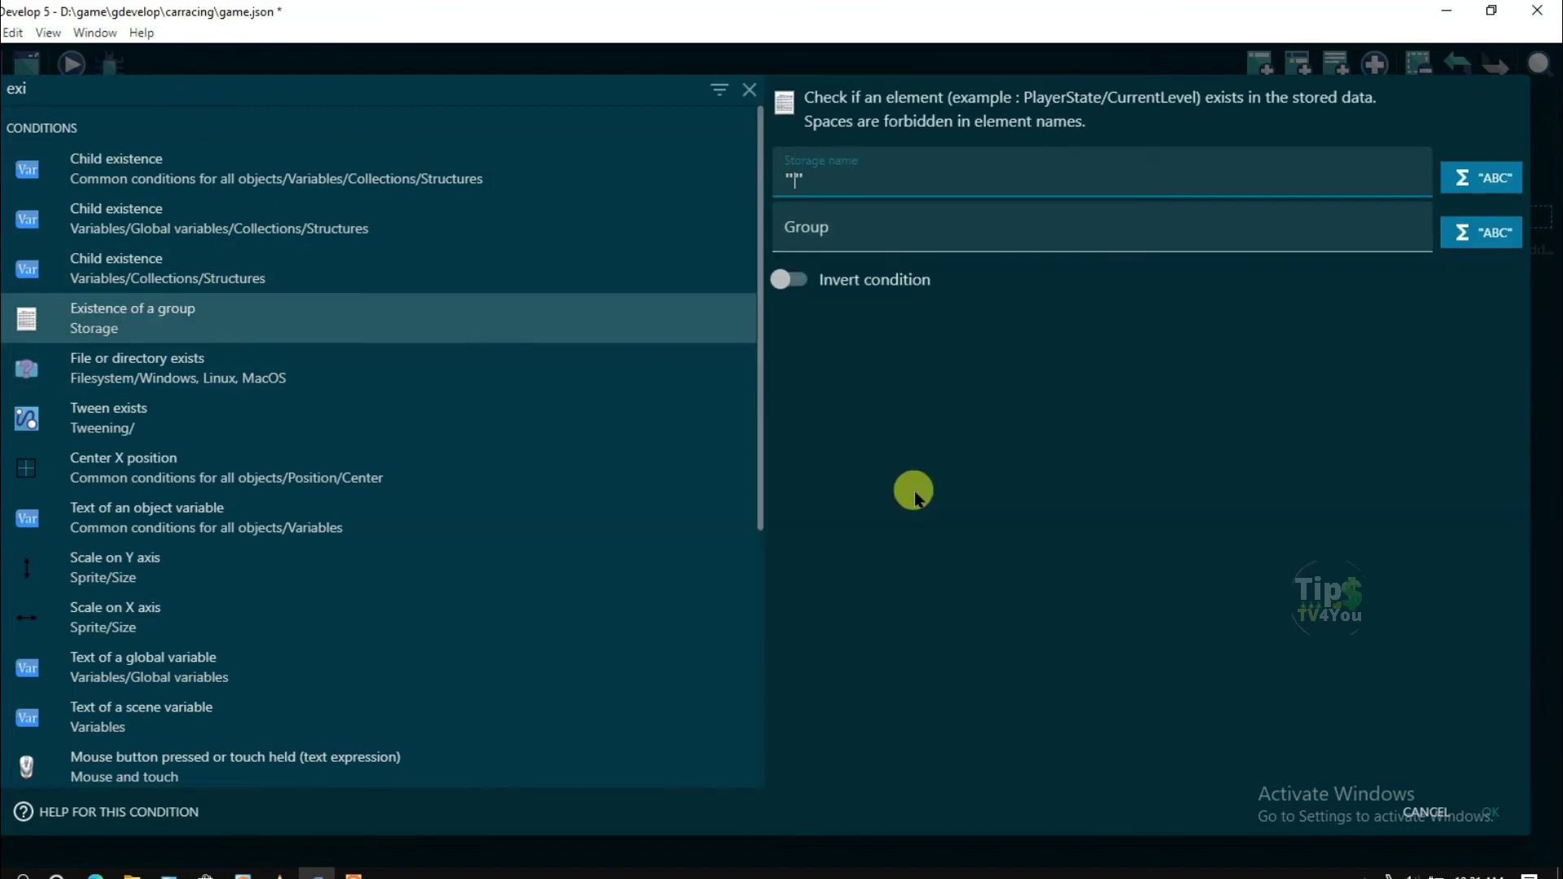
pyautogui.write('Save')
pyautogui.click(879, 237)
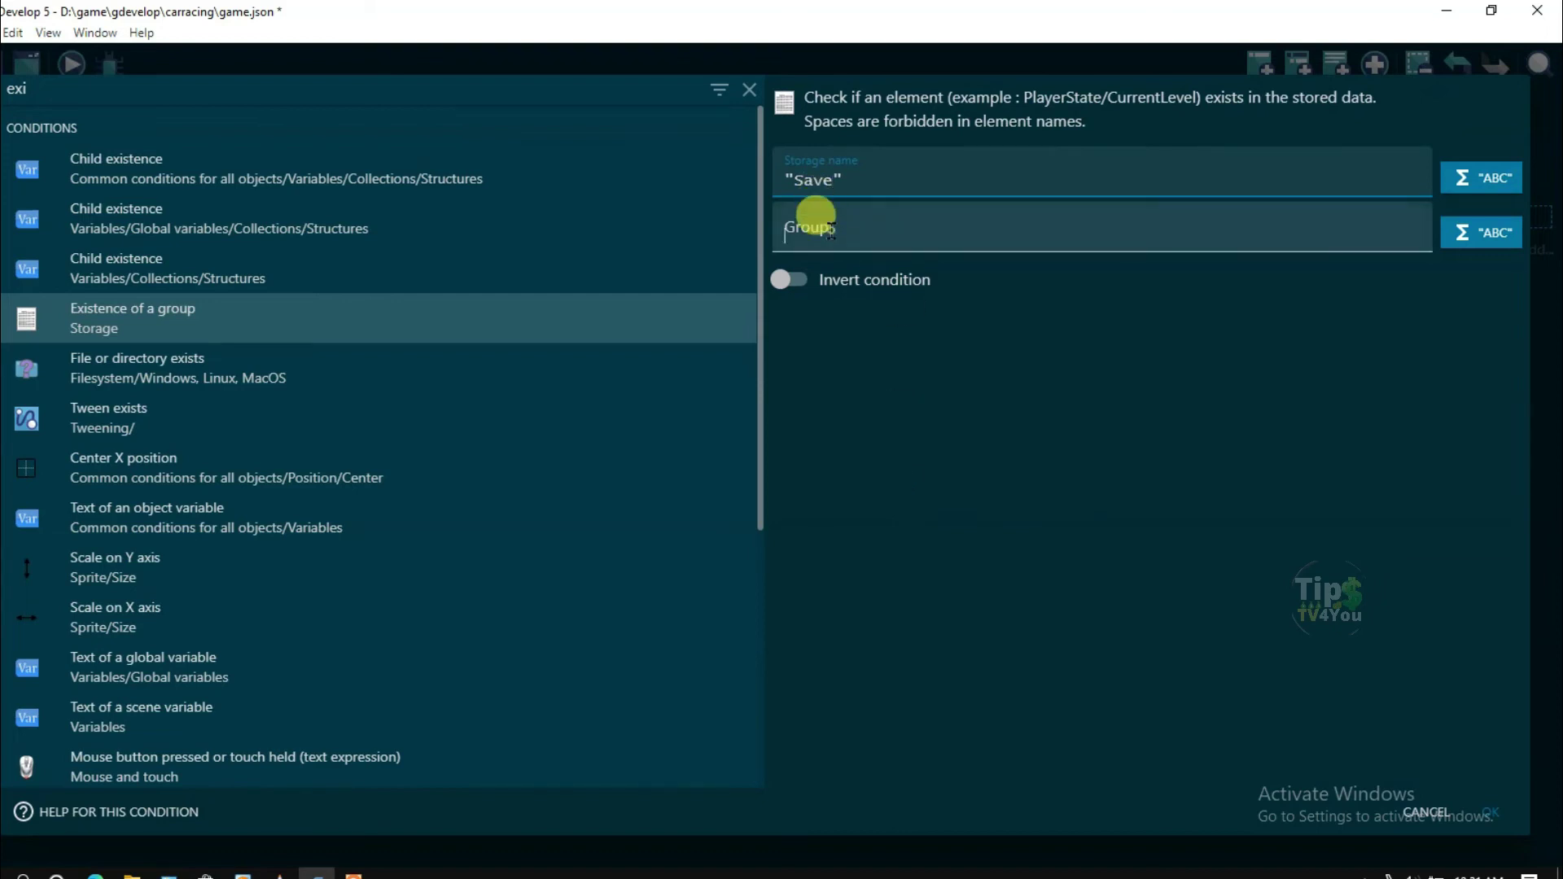
pyautogui.click(1012, 486)
pyautogui.write('"HScore')
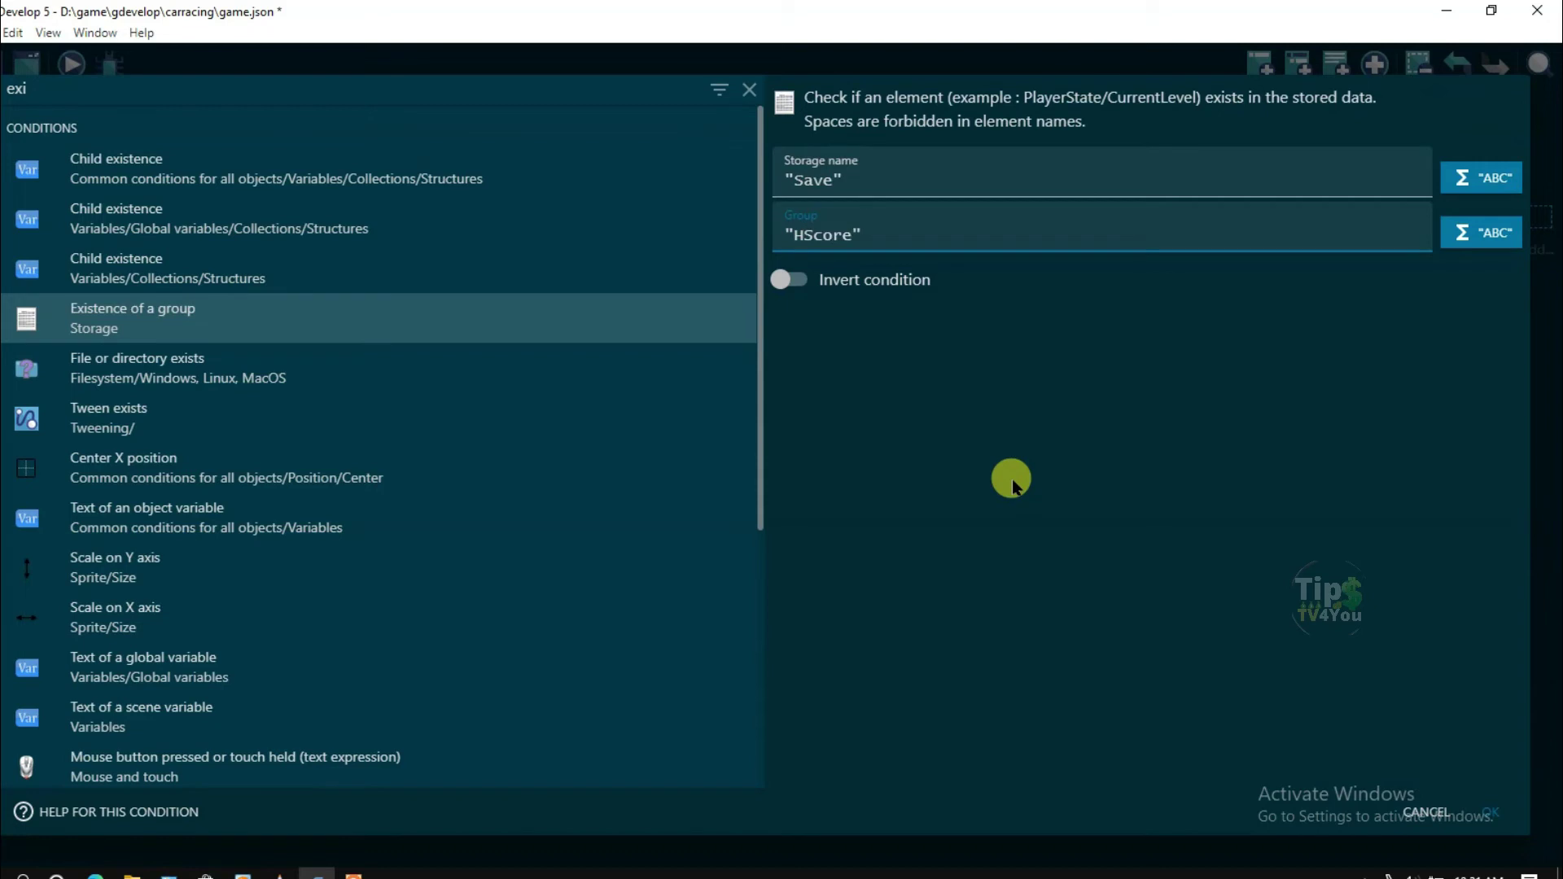
pyautogui.click(1012, 485)
pyautogui.click(1491, 815)
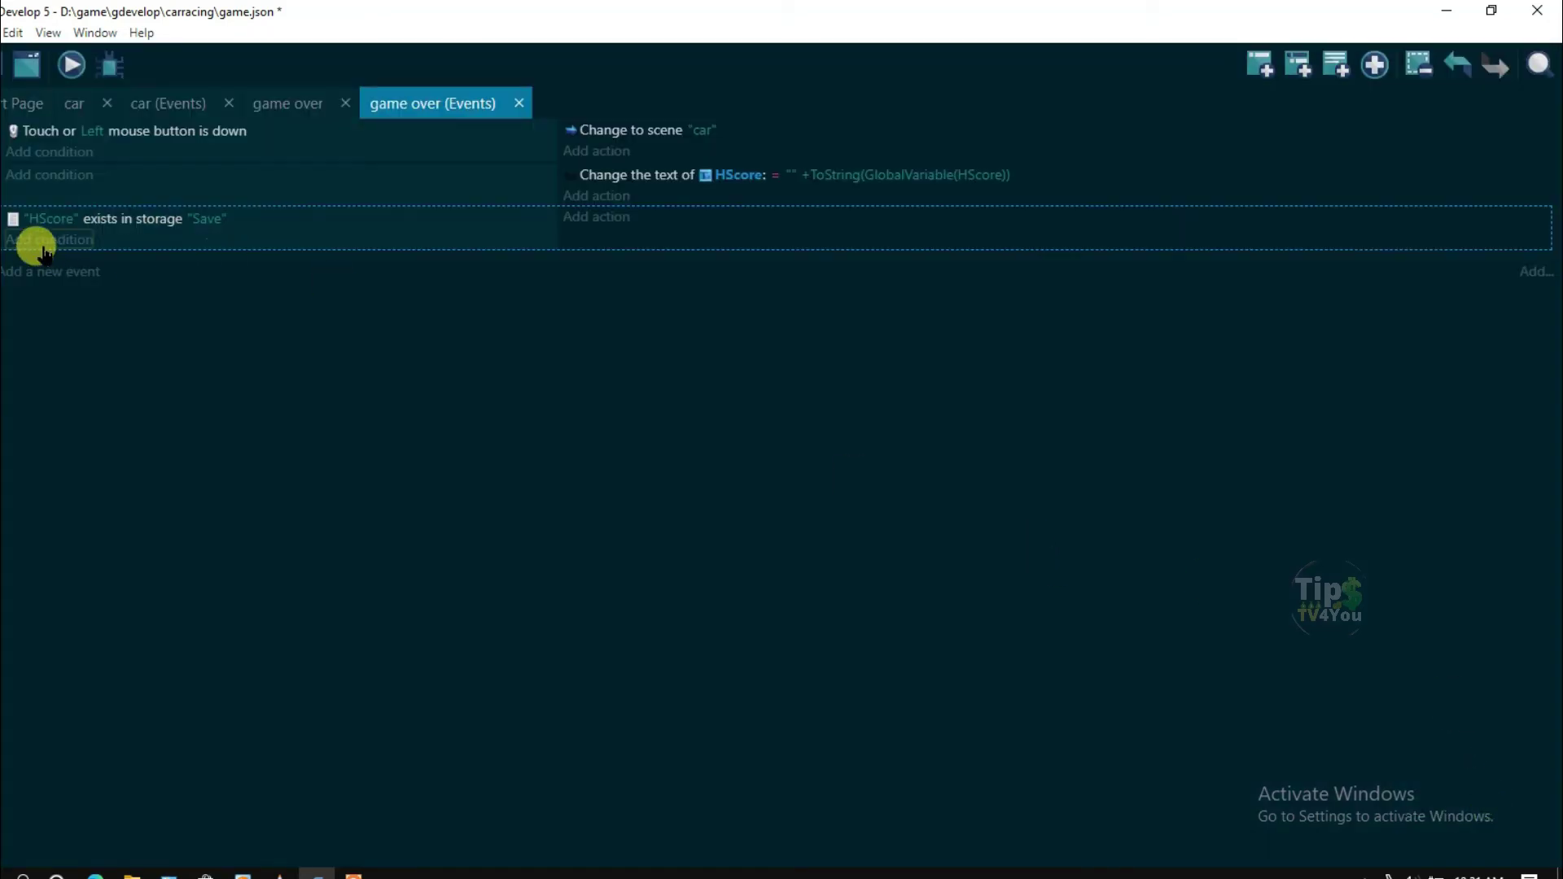
# Add a 'Read a value' action reading "HScore" from storage "Save" into scene variable Score
pyautogui.click(598, 218)
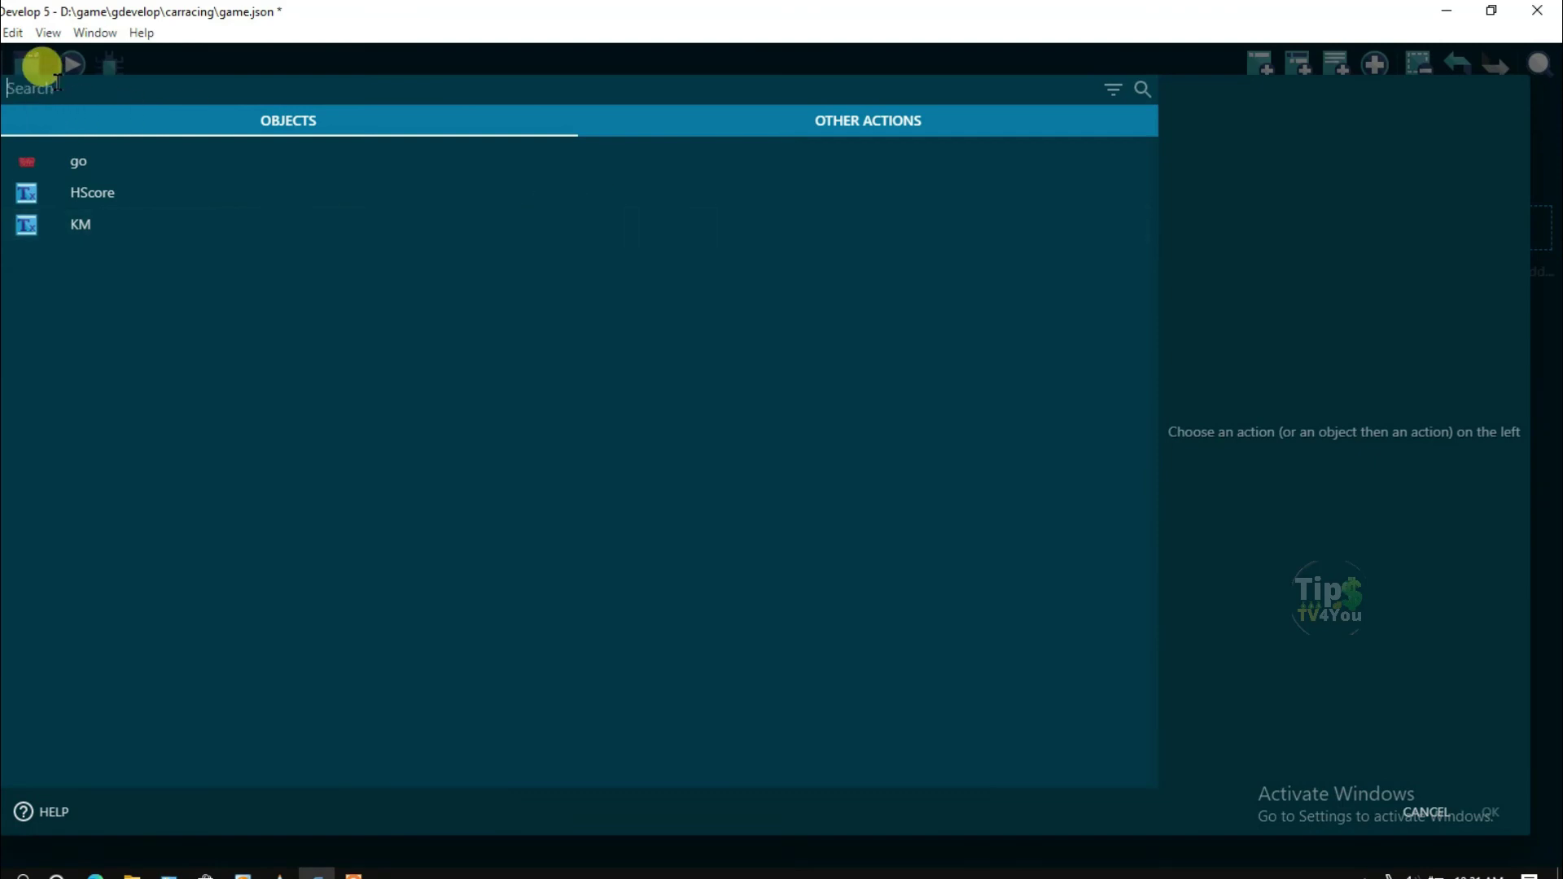
pyautogui.write('read')
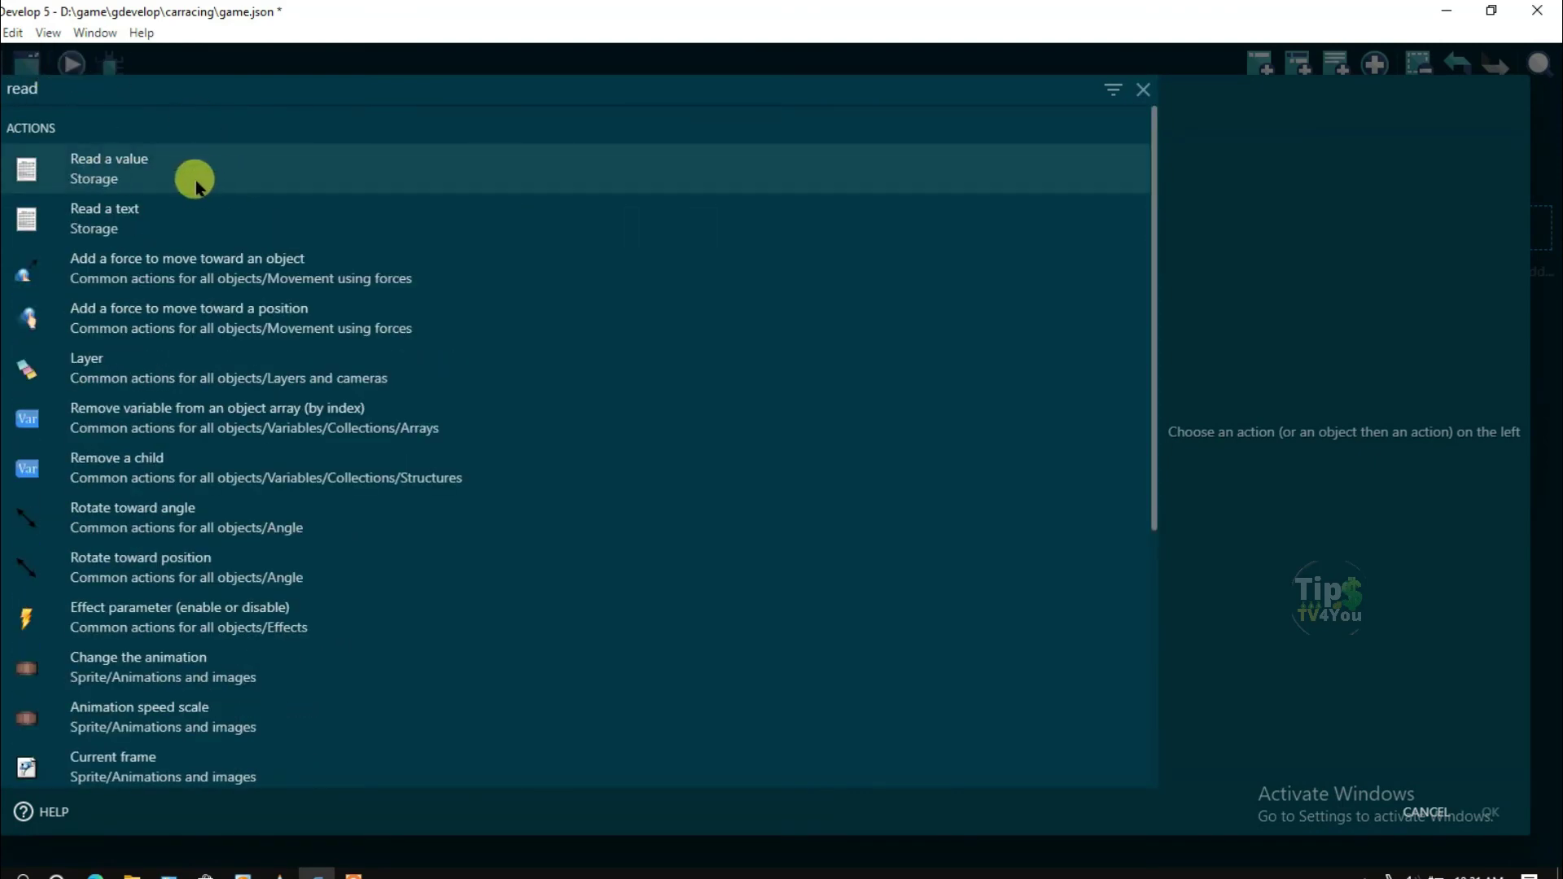
pyautogui.click(149, 184)
pyautogui.click(832, 356)
pyautogui.click(909, 281)
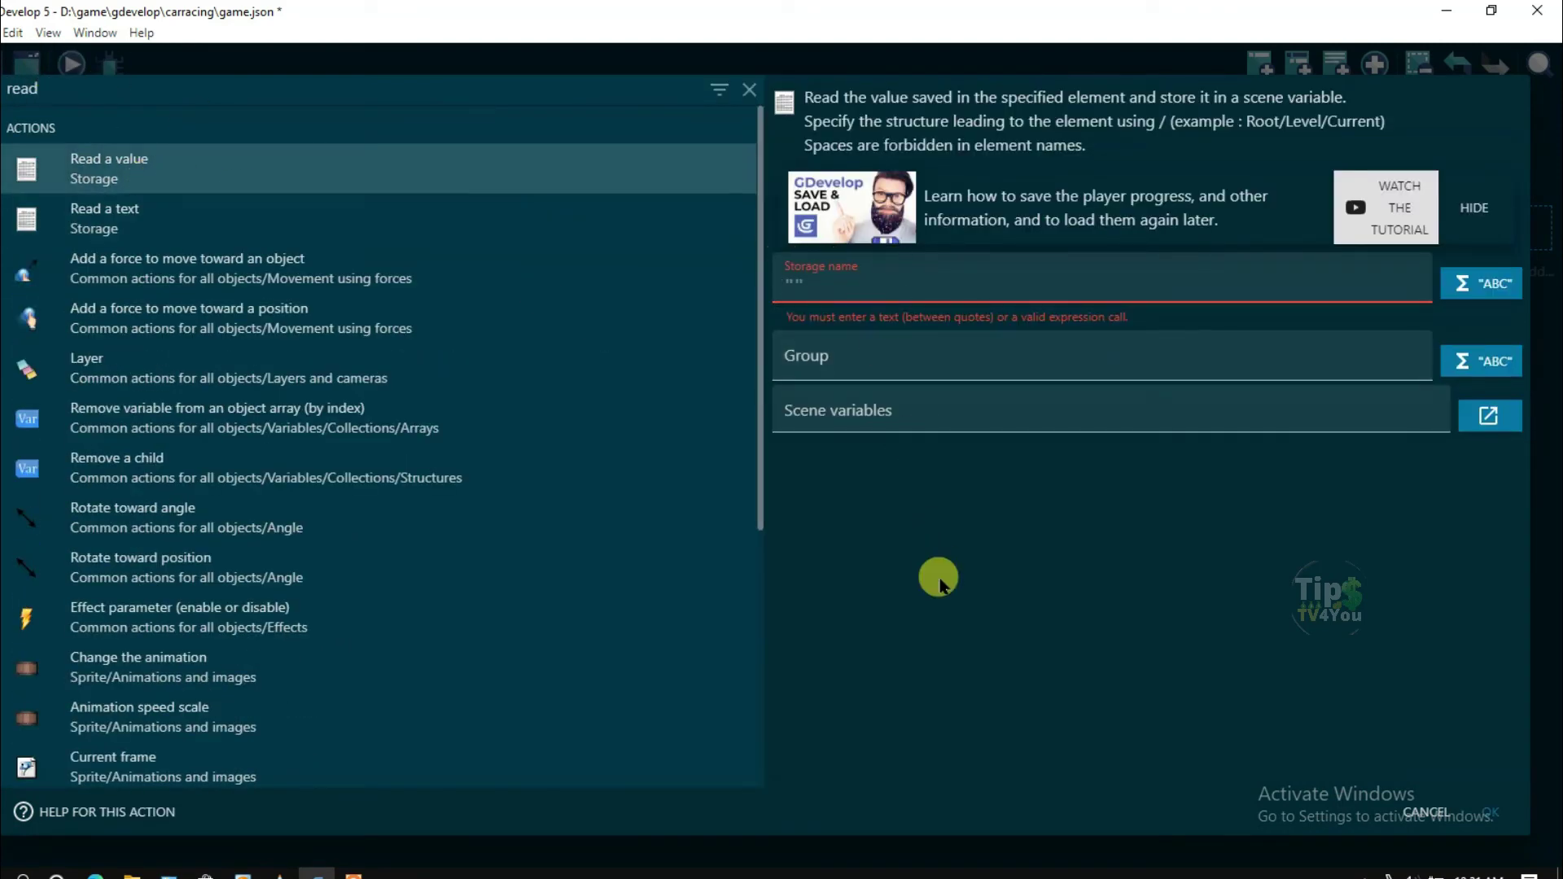
pyautogui.write('"Save')
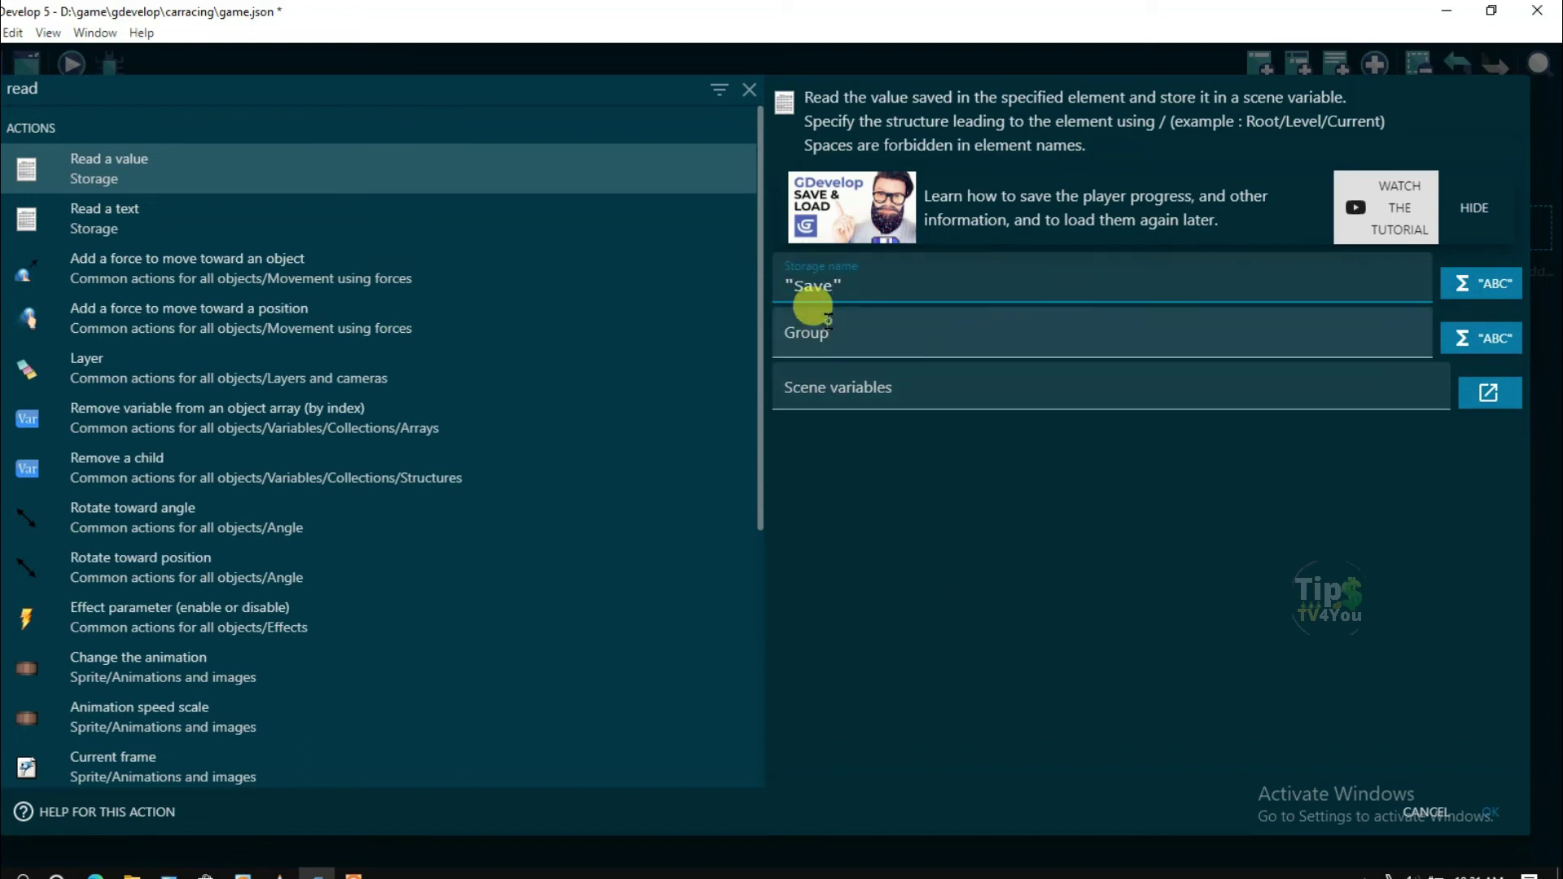
pyautogui.click(812, 326)
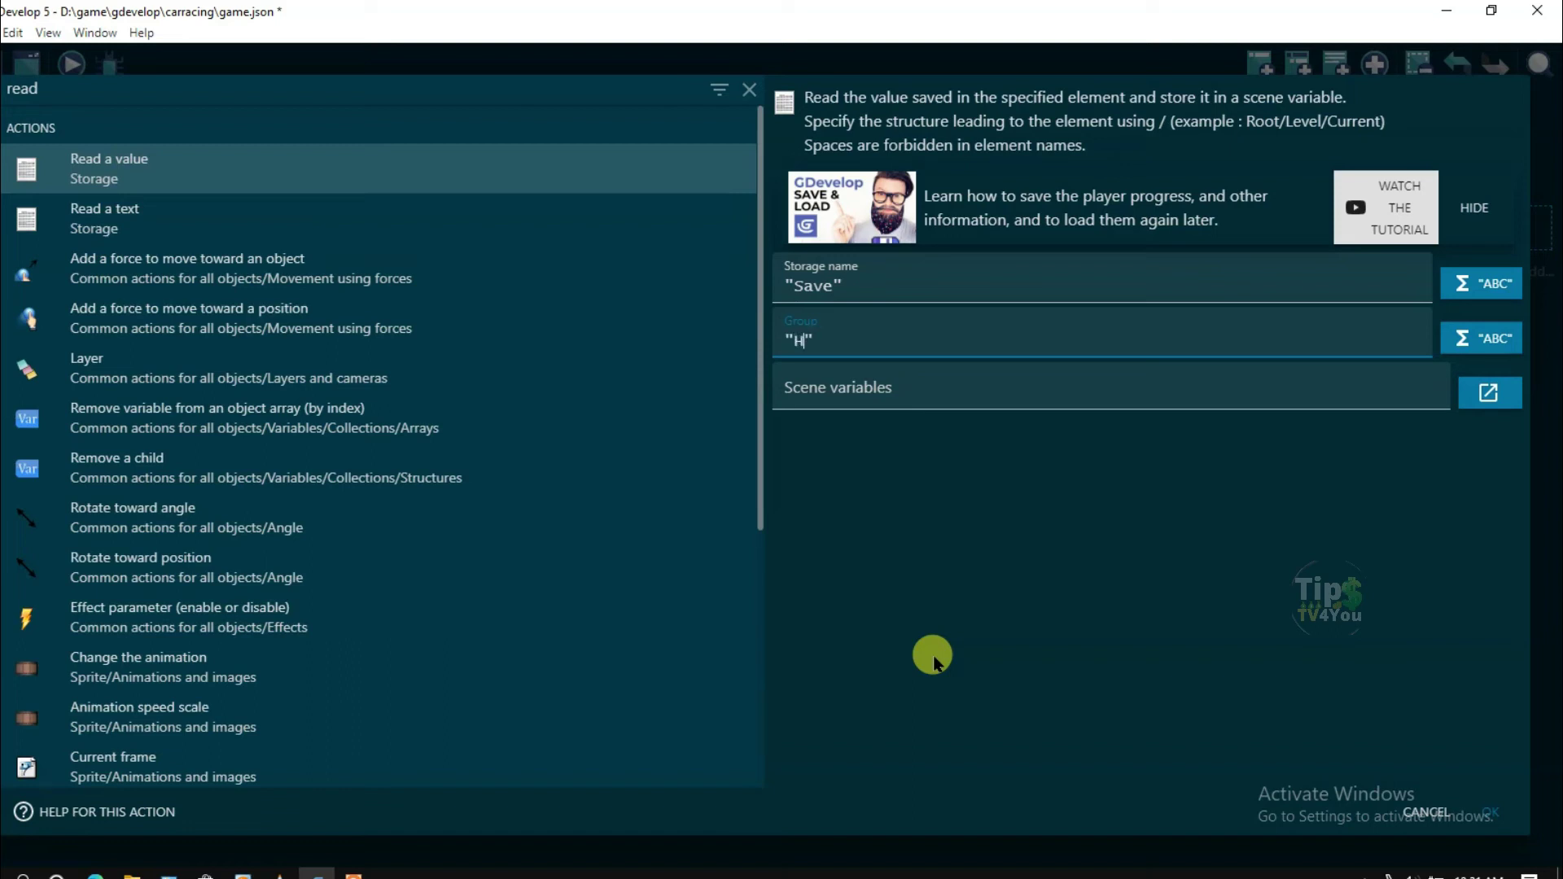
pyautogui.write('Score')
pyautogui.click(1024, 562)
pyautogui.click(851, 394)
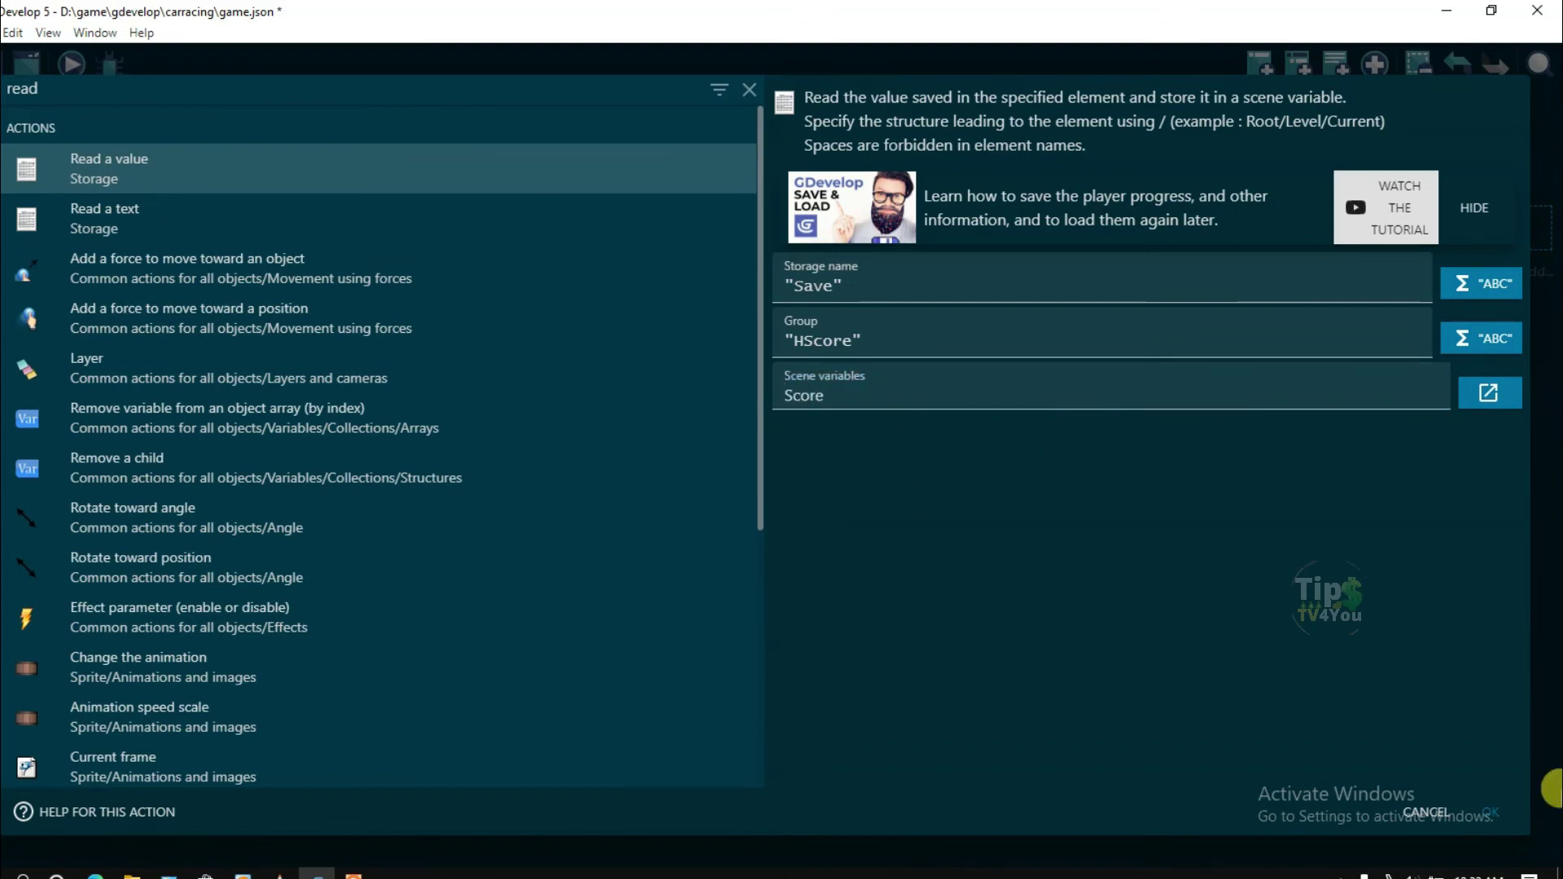
pyautogui.click(1500, 815)
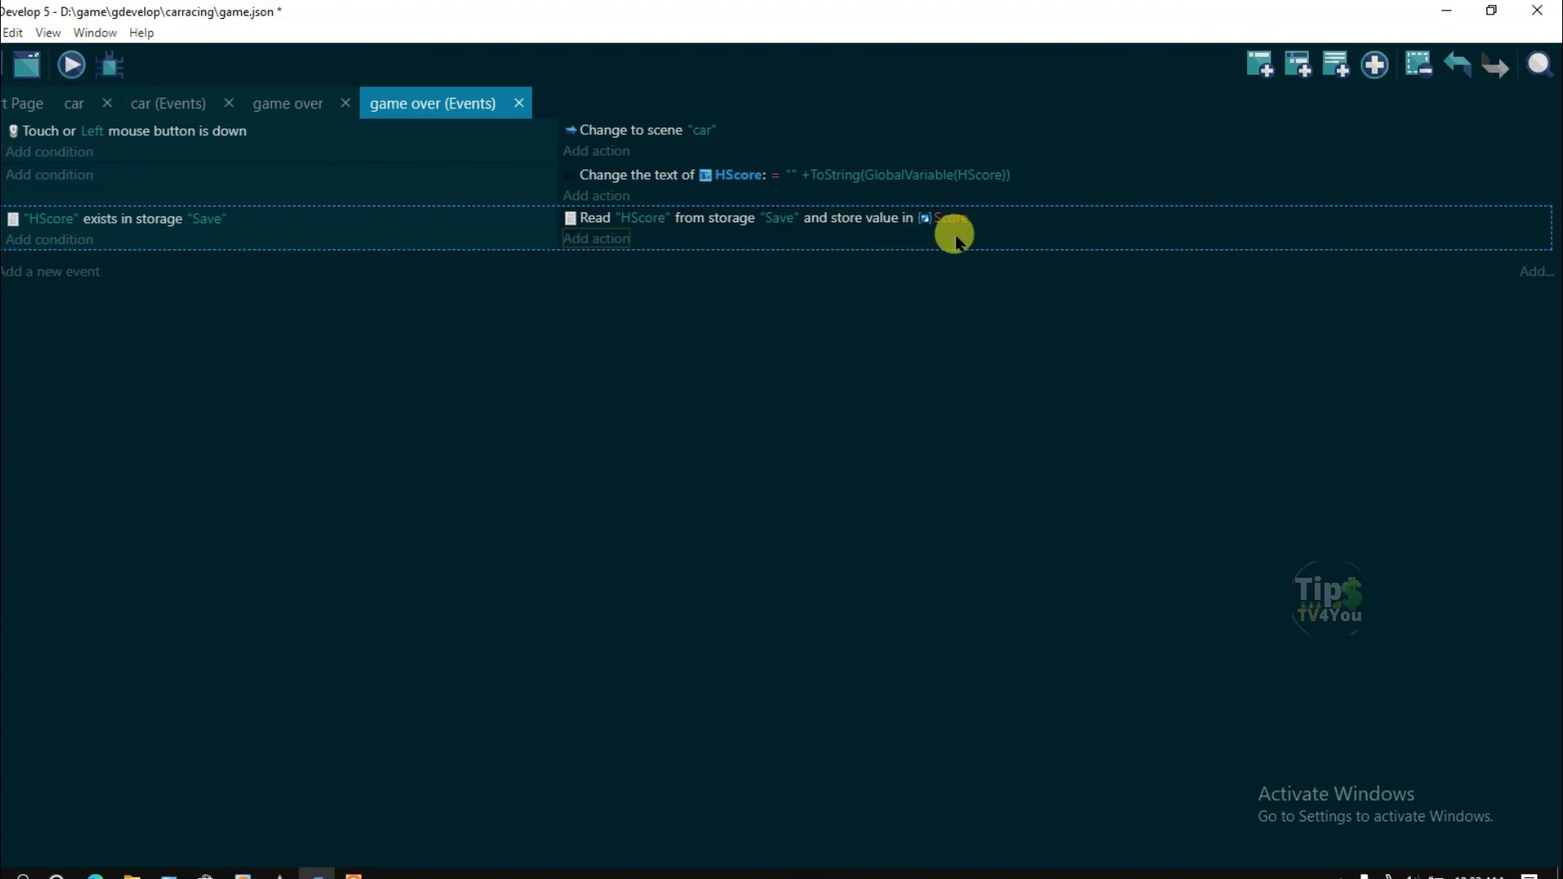
# Copy the HScore text-change action and paste it into the storage event
pyautogui.click(638, 180)
pyautogui.rightClick(639, 181)
pyautogui.click(664, 200)
pyautogui.rightClick(595, 238)
pyautogui.click(670, 251)
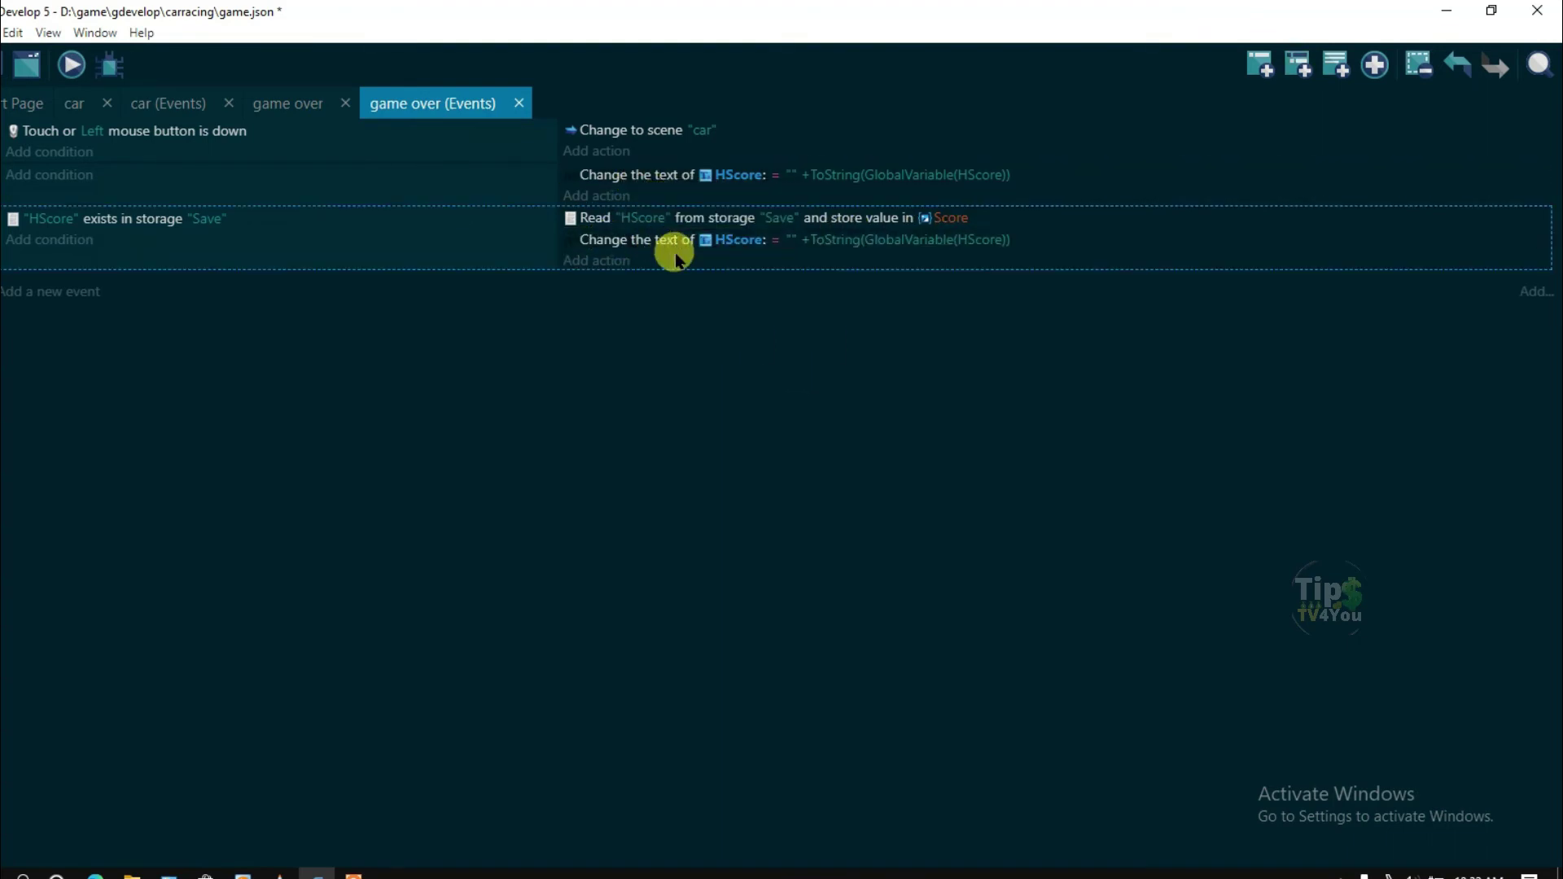
# Retarget the pasted action to Score with value "" +ToString(Variable(Score))
pyautogui.click(730, 238)
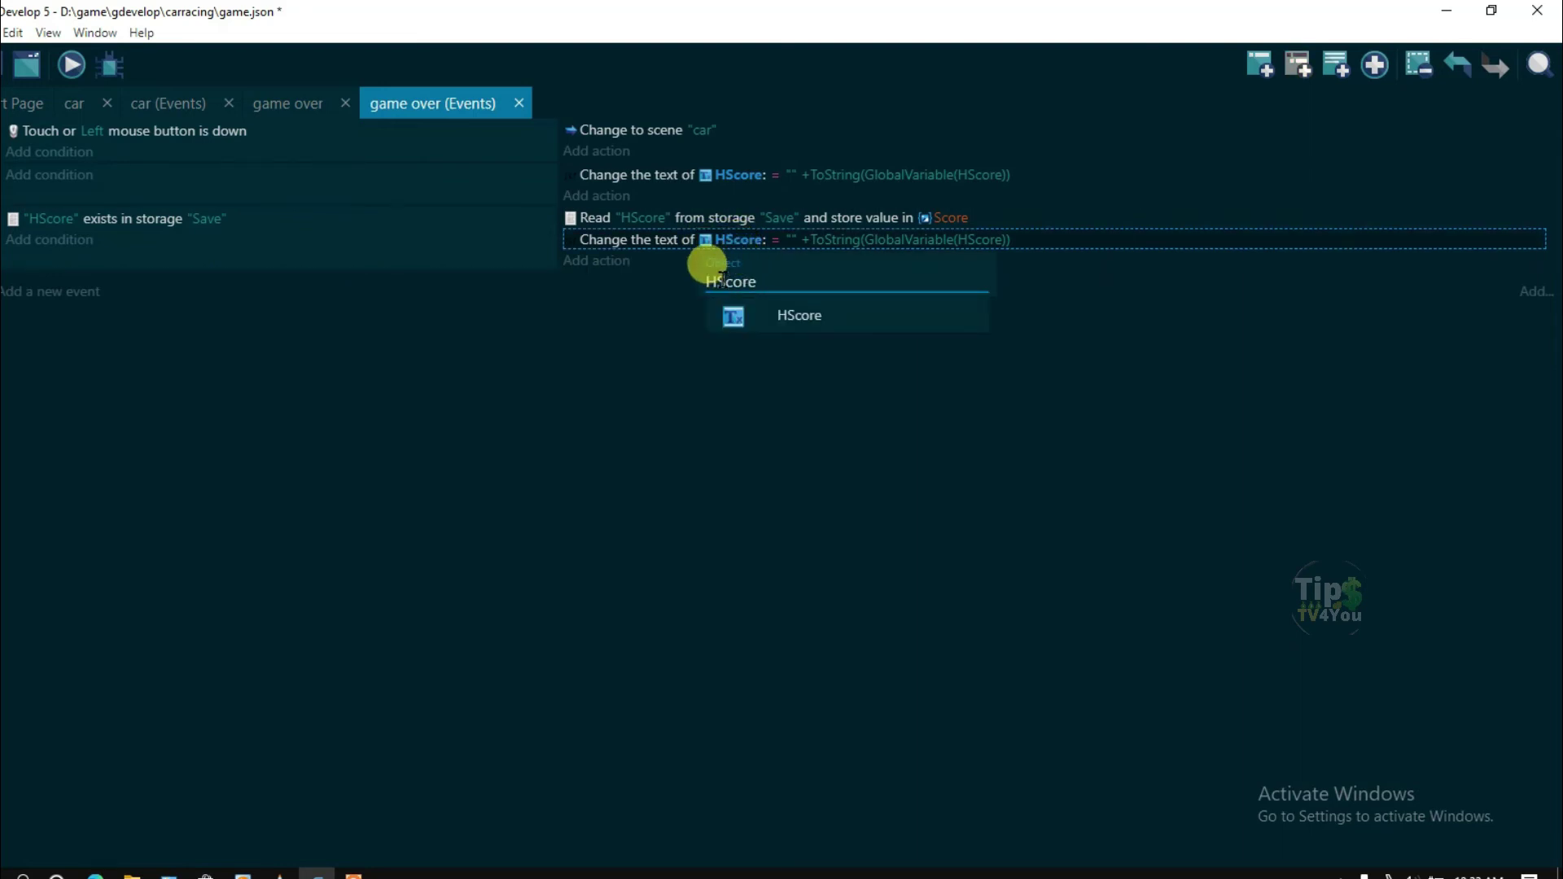
pyautogui.press('BackSpace')
pyautogui.click(706, 427)
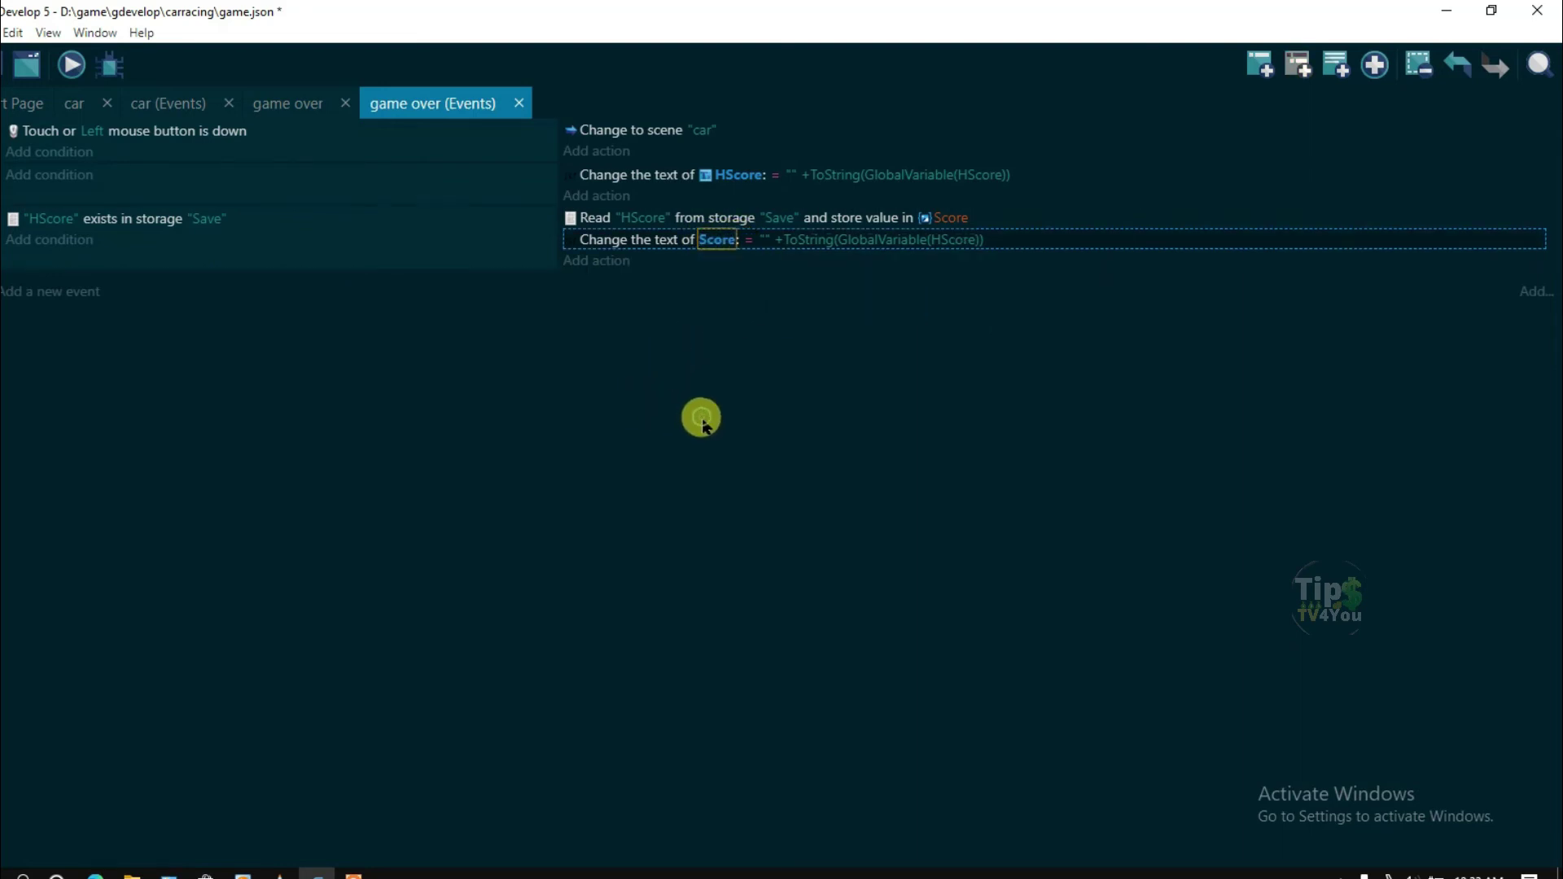
pyautogui.click(817, 241)
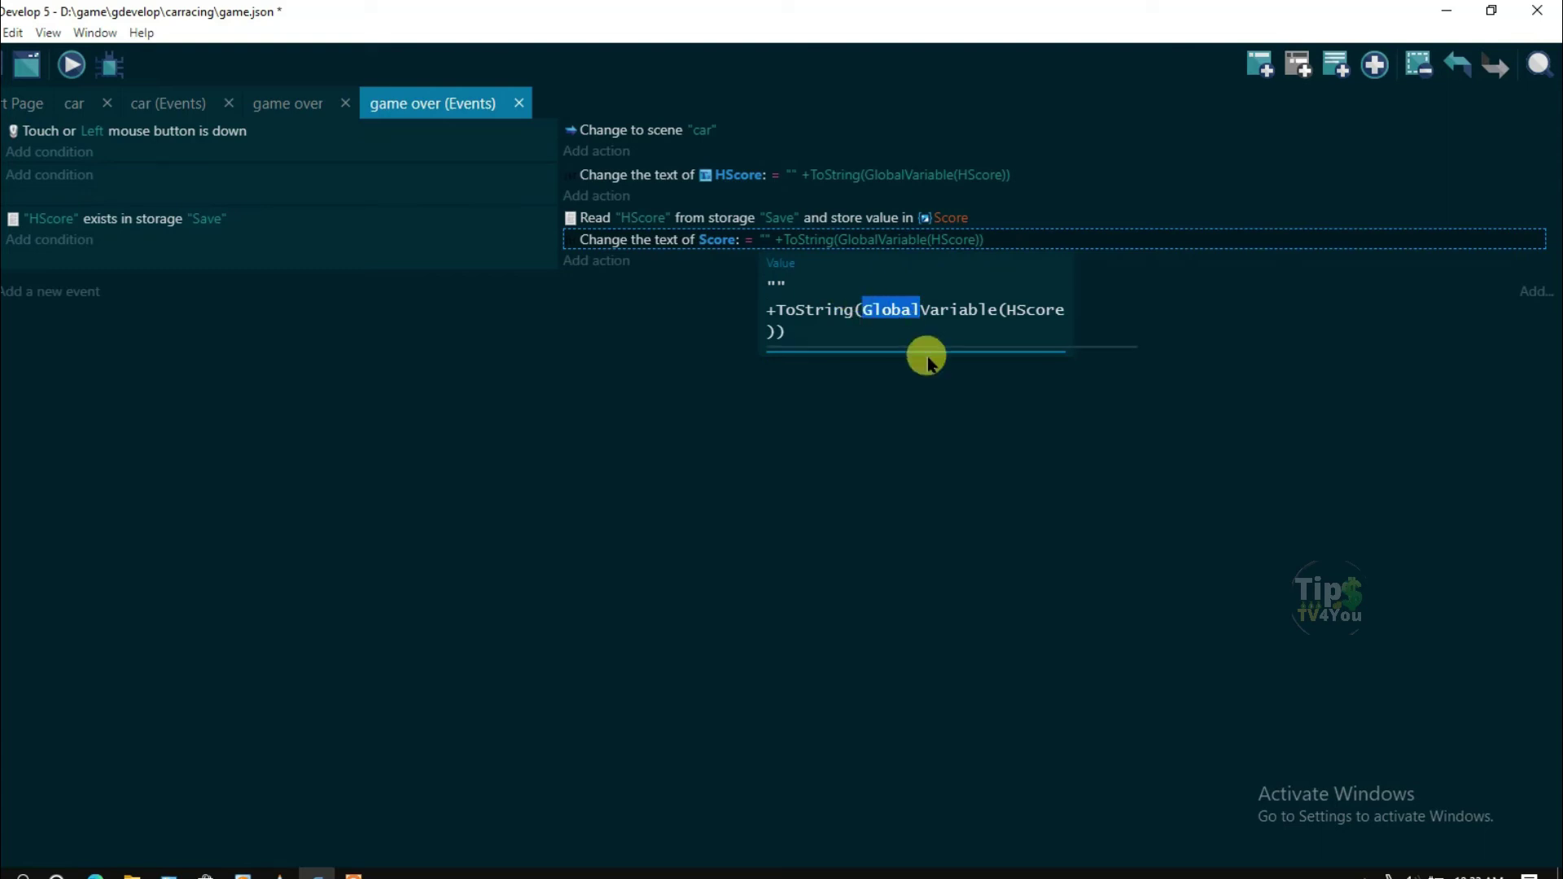
pyautogui.press('BackSpace')
pyautogui.click(988, 288)
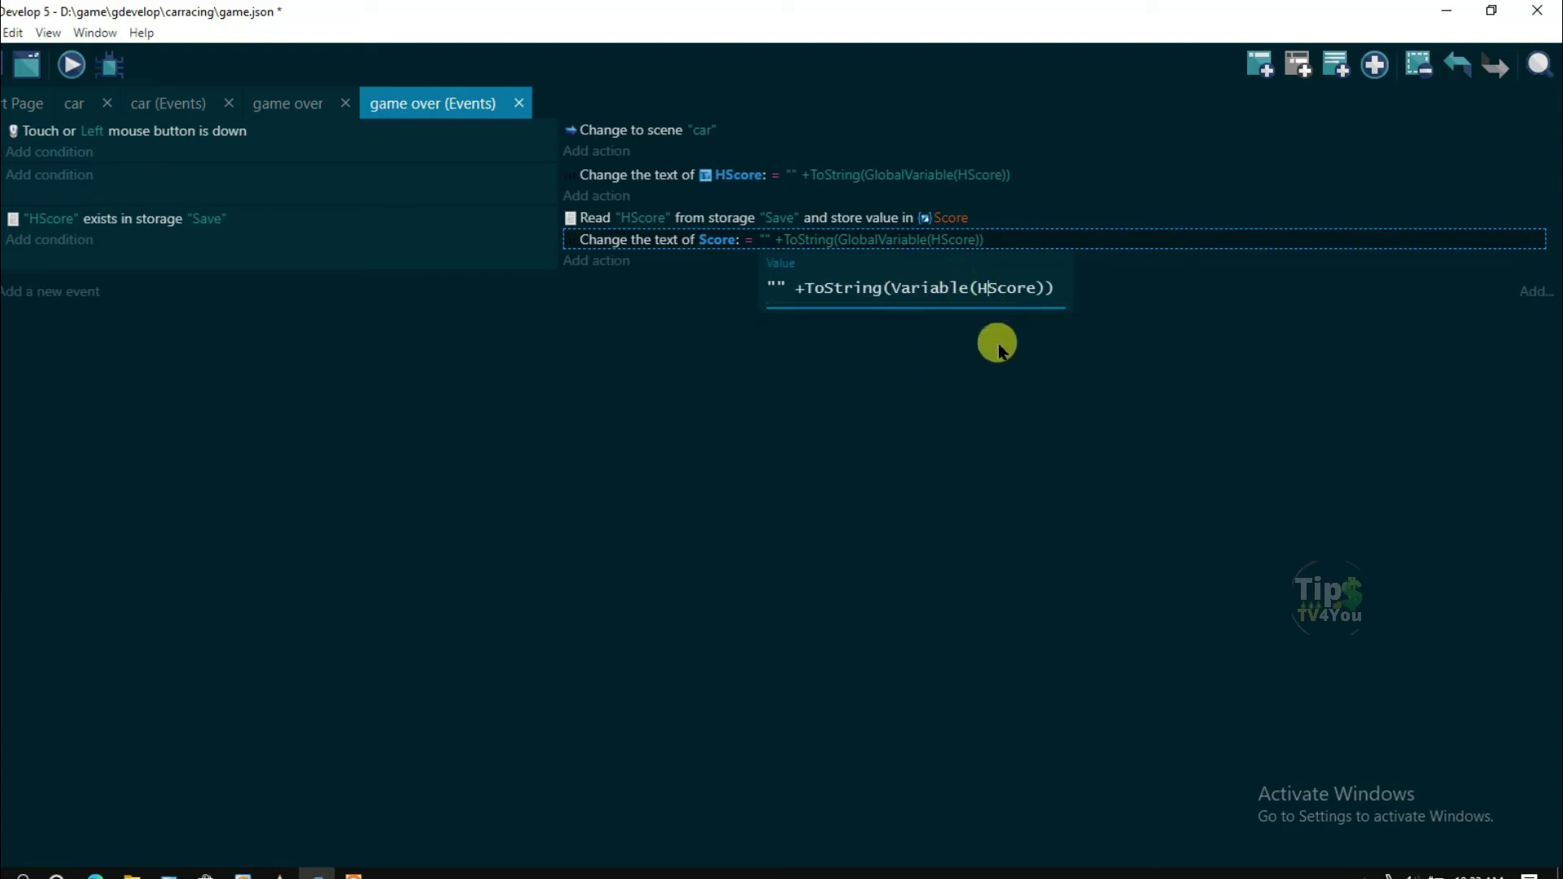
pyautogui.click(923, 356)
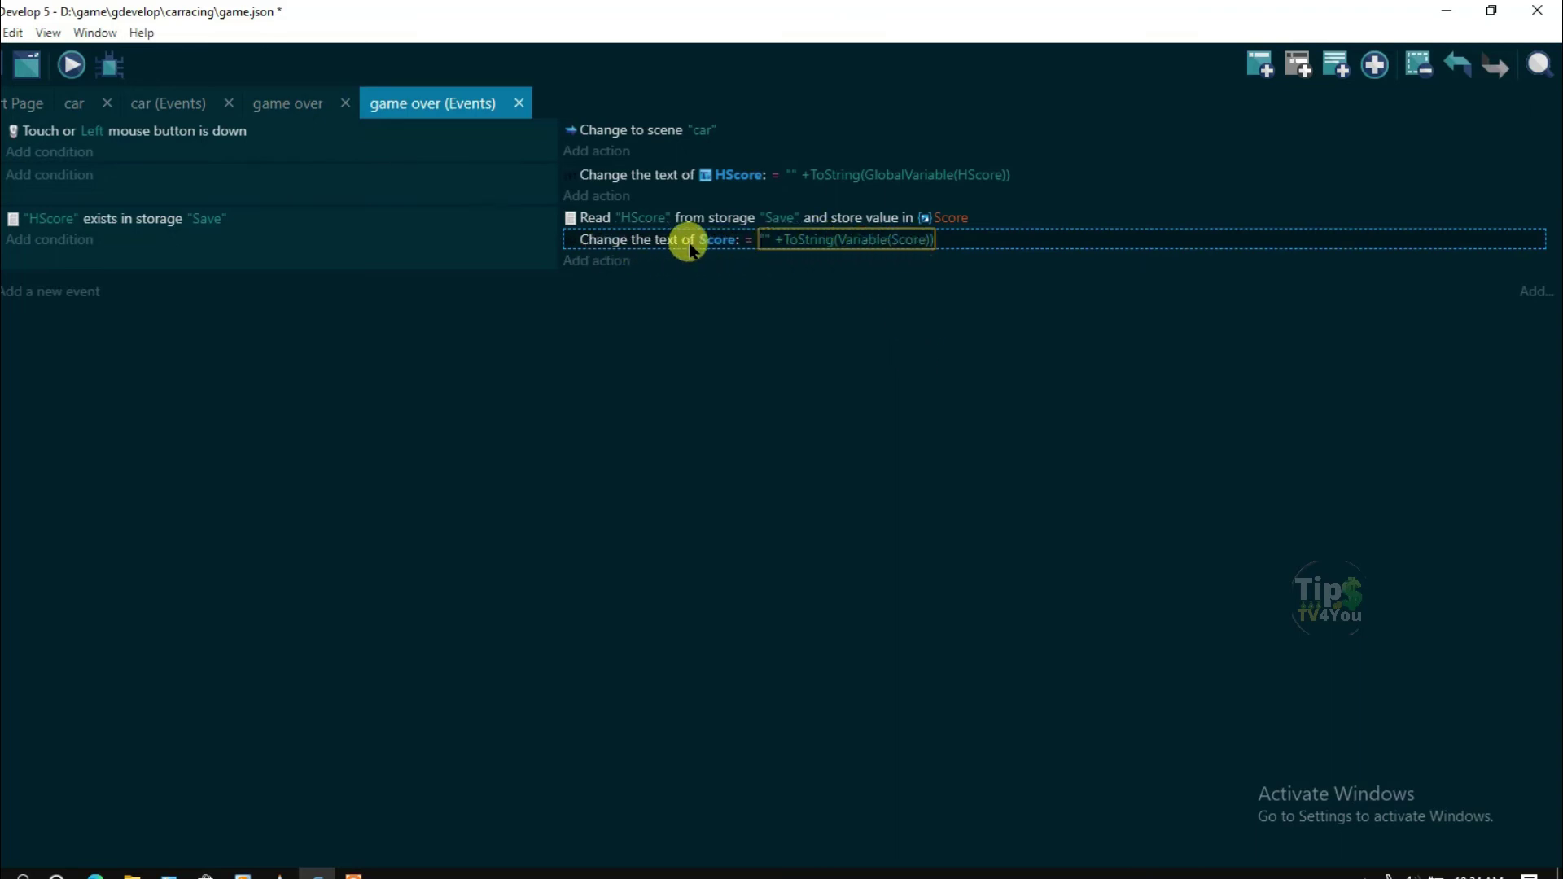
# Preview the car scene, then shrink the preview window and move it toward the centre
pyautogui.click(74, 106)
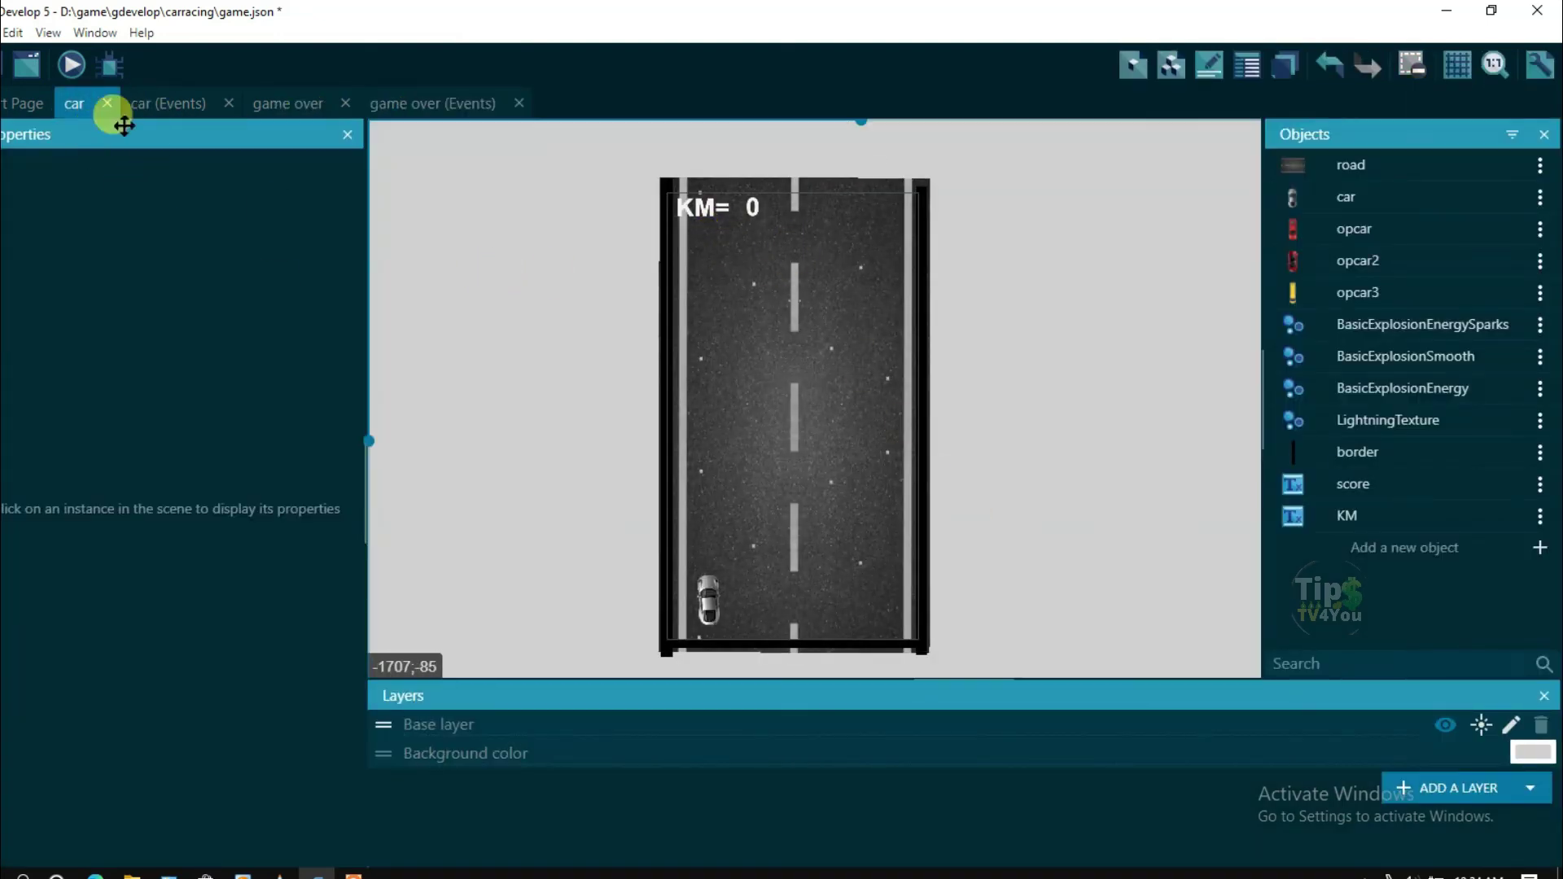
pyautogui.click(71, 64)
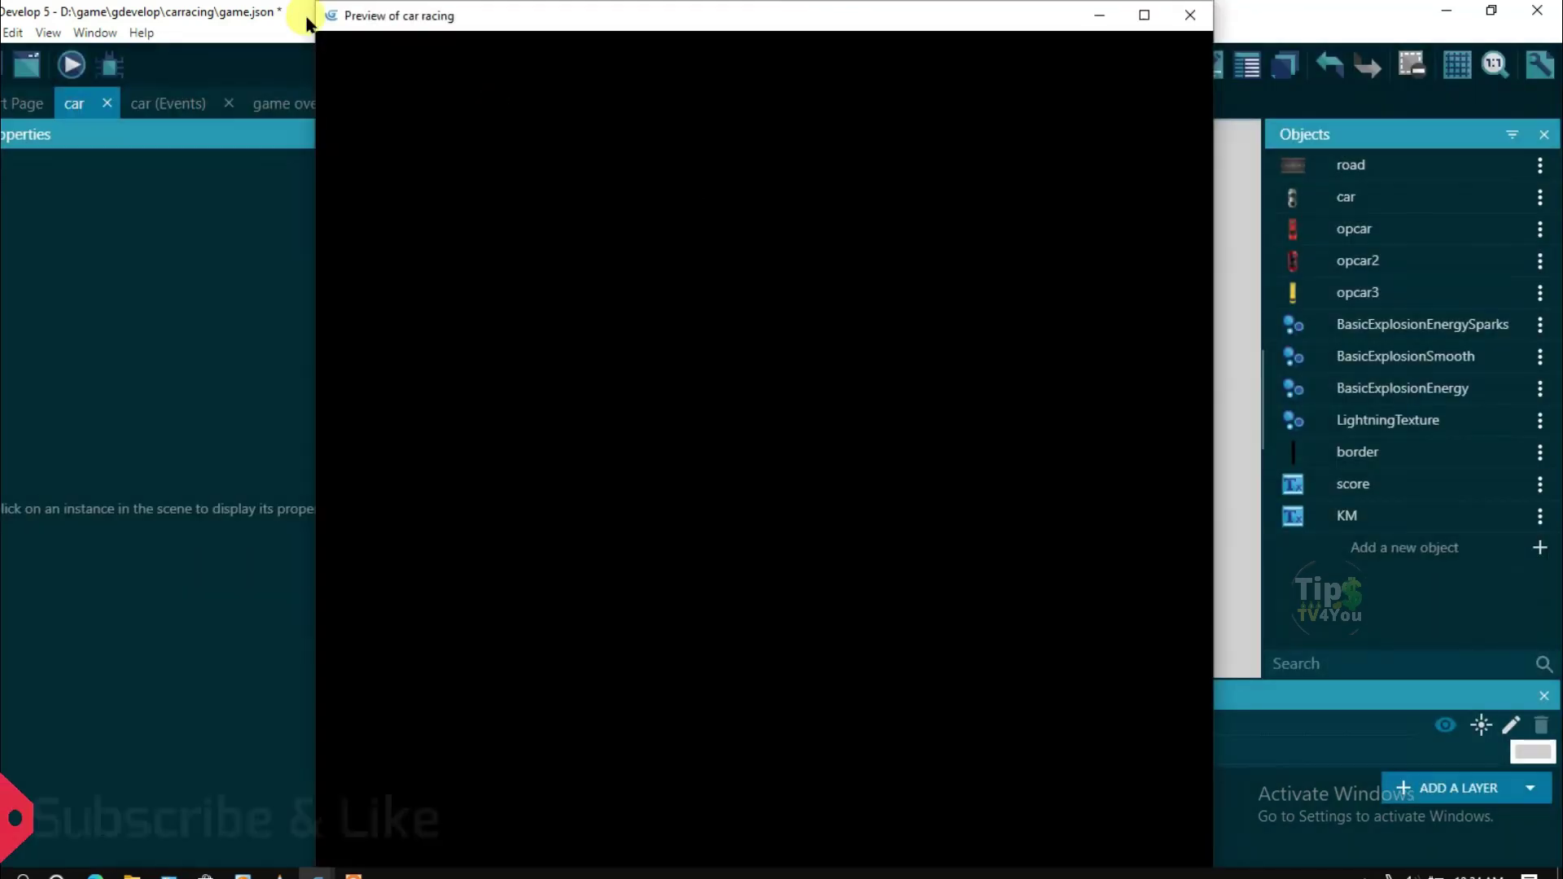
pyautogui.moveTo(316, 2); pyautogui.dragTo(720, 109)
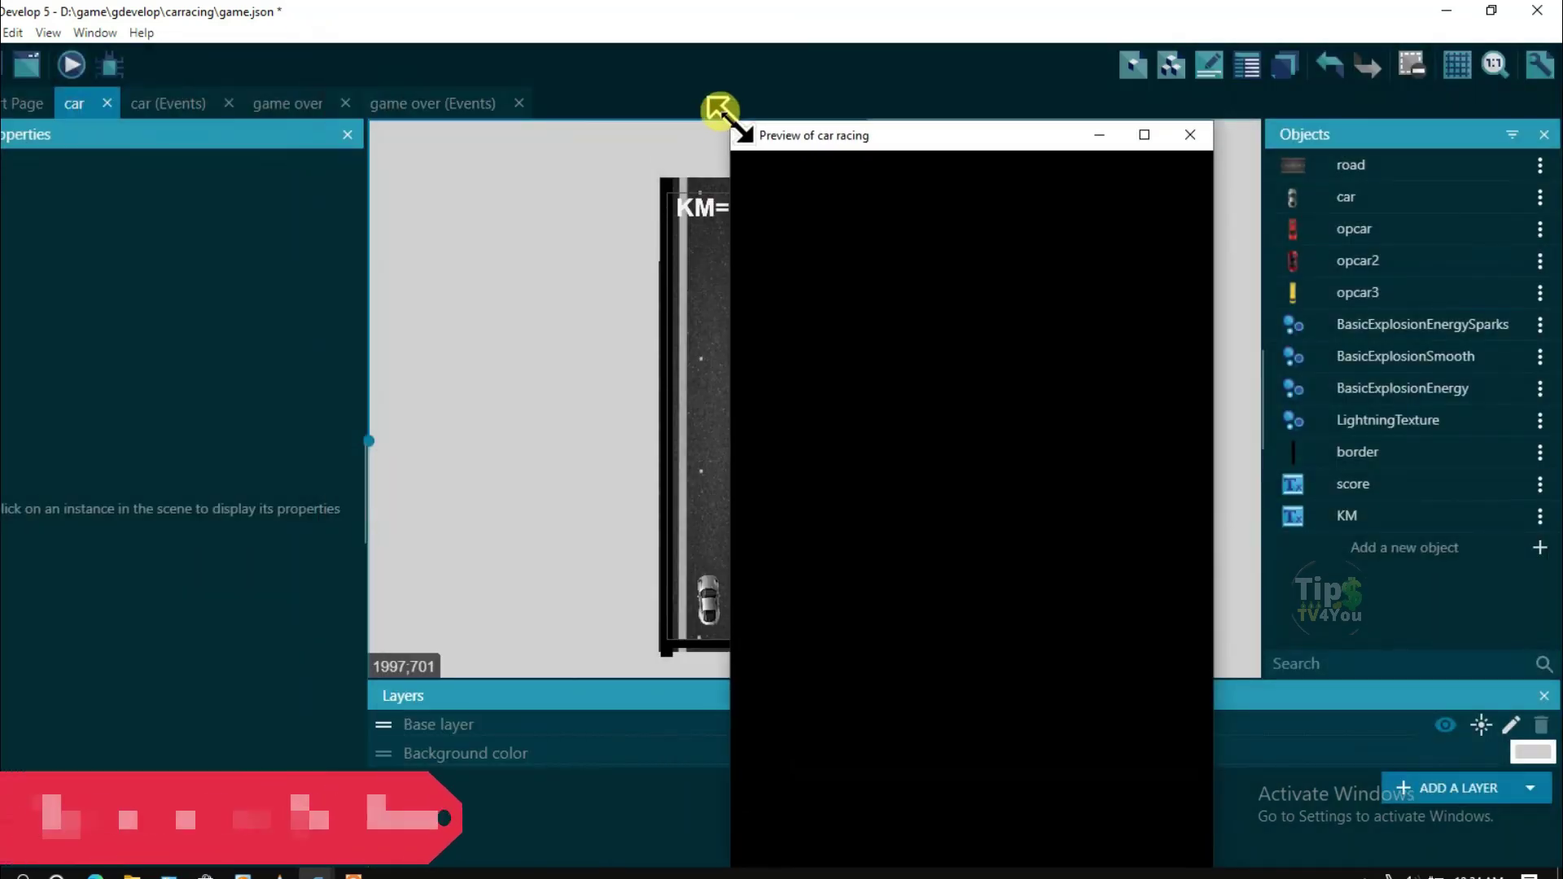
pyautogui.moveTo(879, 131); pyautogui.dragTo(613, 56)
# Steer the car left and right with the arrow keys until it crashes
pyautogui.press('Right')
pyautogui.press('Left')
pyautogui.press('Right')
pyautogui.press('Left')
pyautogui.press('Right')
pyautogui.press('Left')
pyautogui.press('Left')
pyautogui.press('Left')
pyautogui.press('Right')
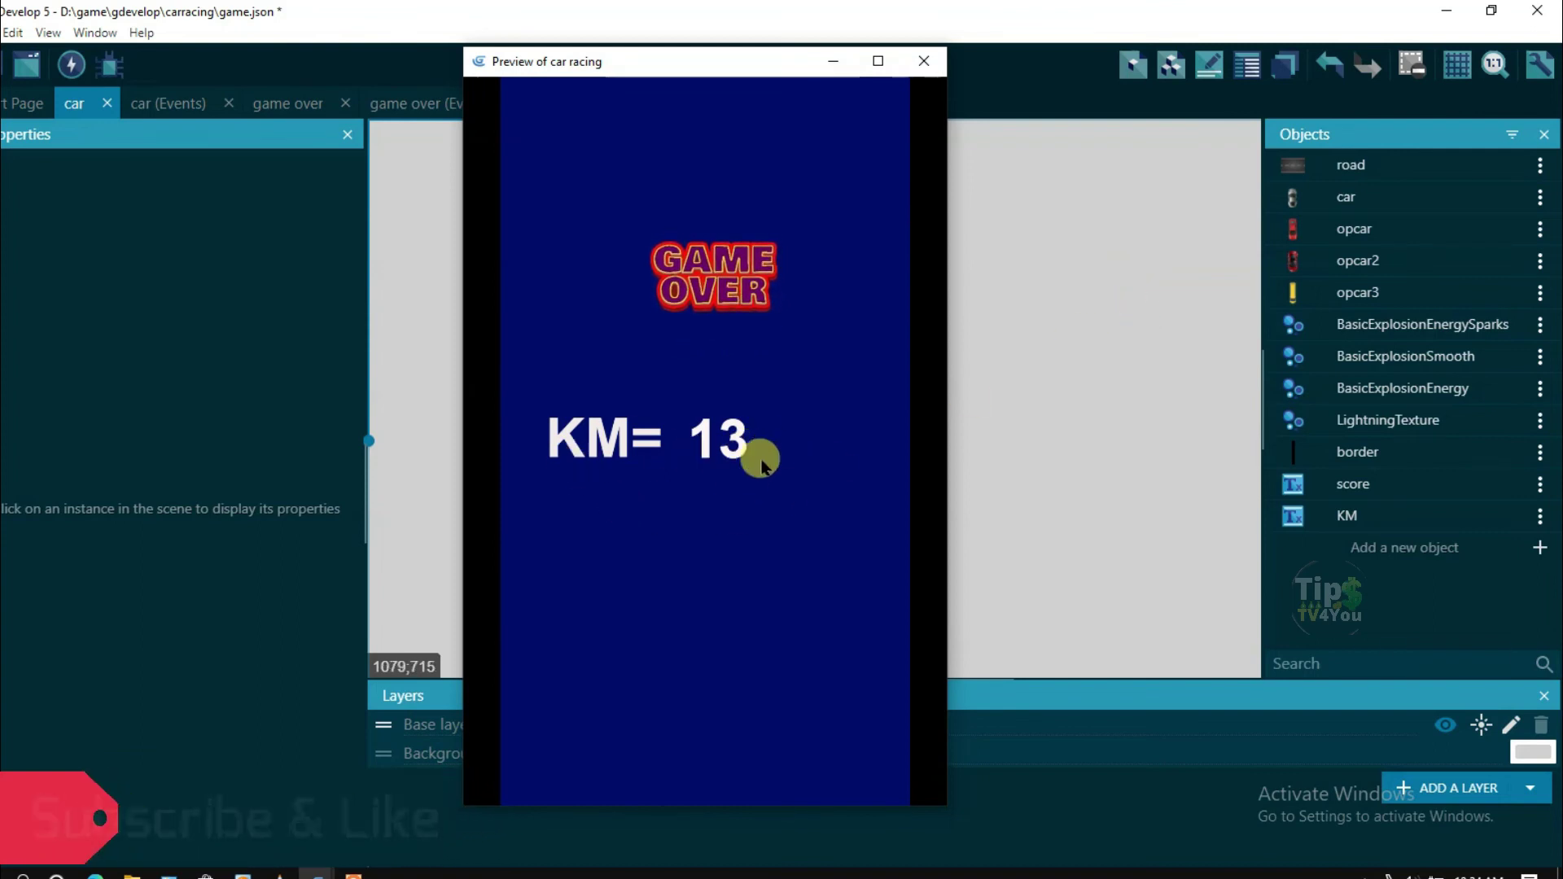
# Restart from the game over screen and race again until reaching KM= 13
pyautogui.click(838, 554)
pyautogui.press('Right')
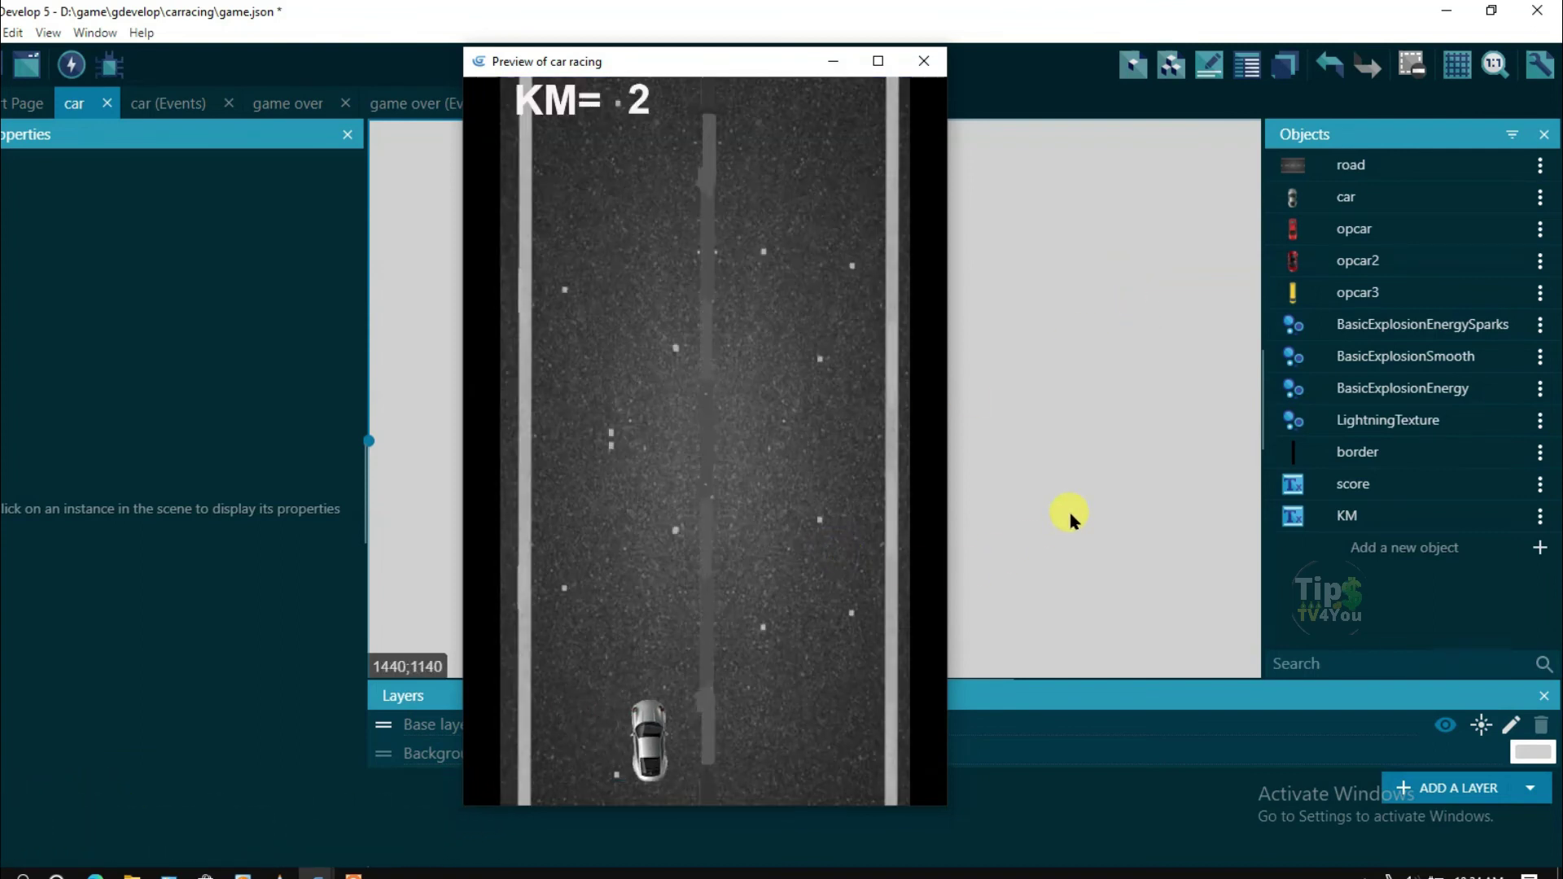
pyautogui.press('Left')
pyautogui.press('Right')
pyautogui.press('Left')
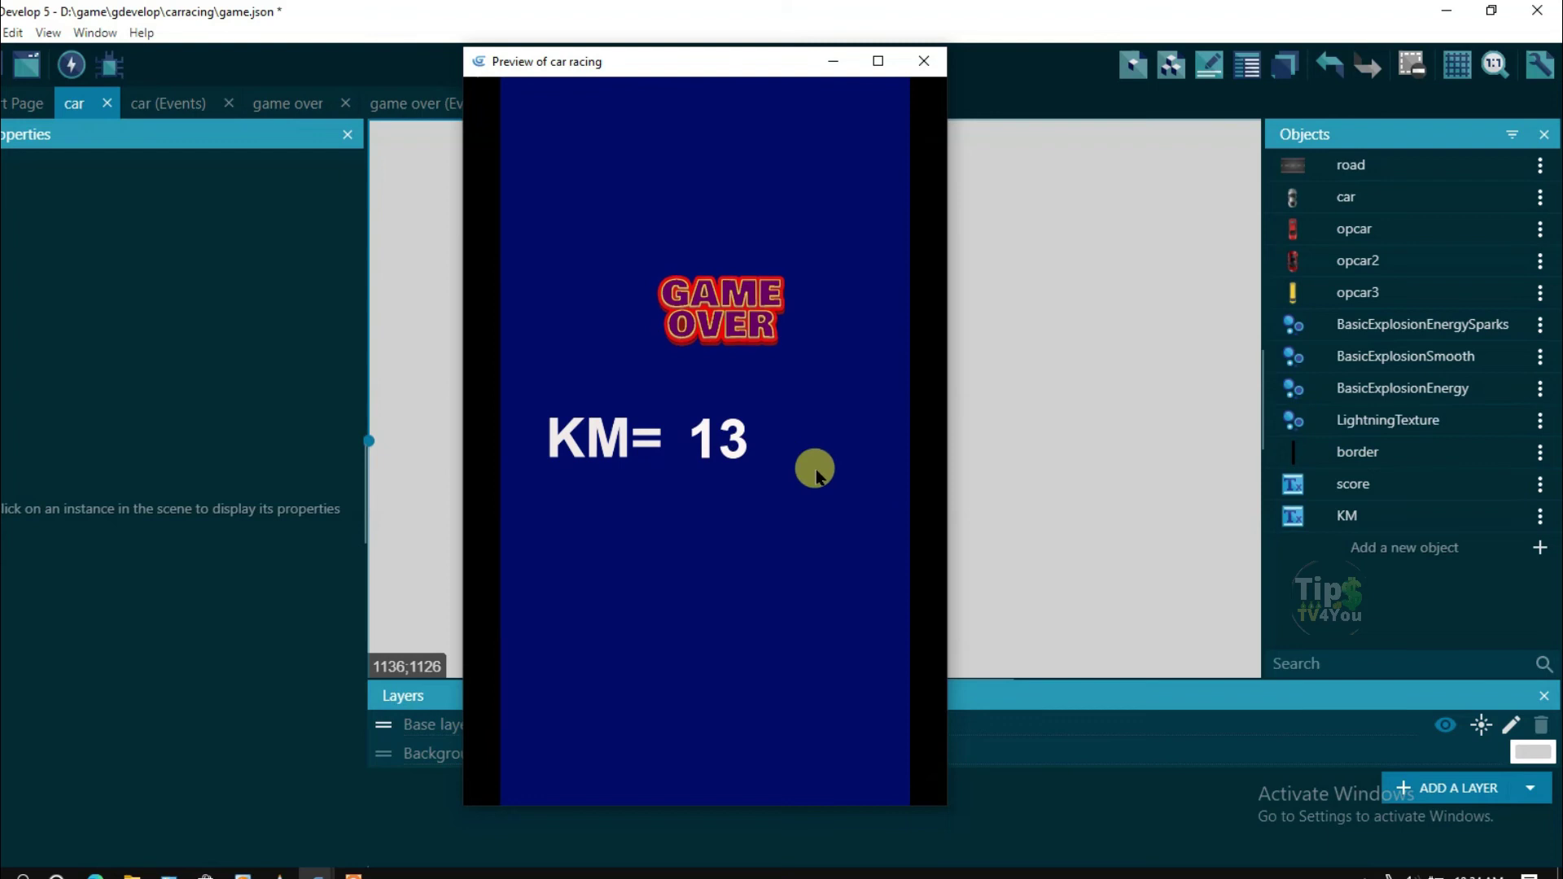
# Restart, race until crashing at KM= 28, then close the preview window
pyautogui.click(812, 464)
pyautogui.press('Right')
pyautogui.press('Left')
pyautogui.press('Right')
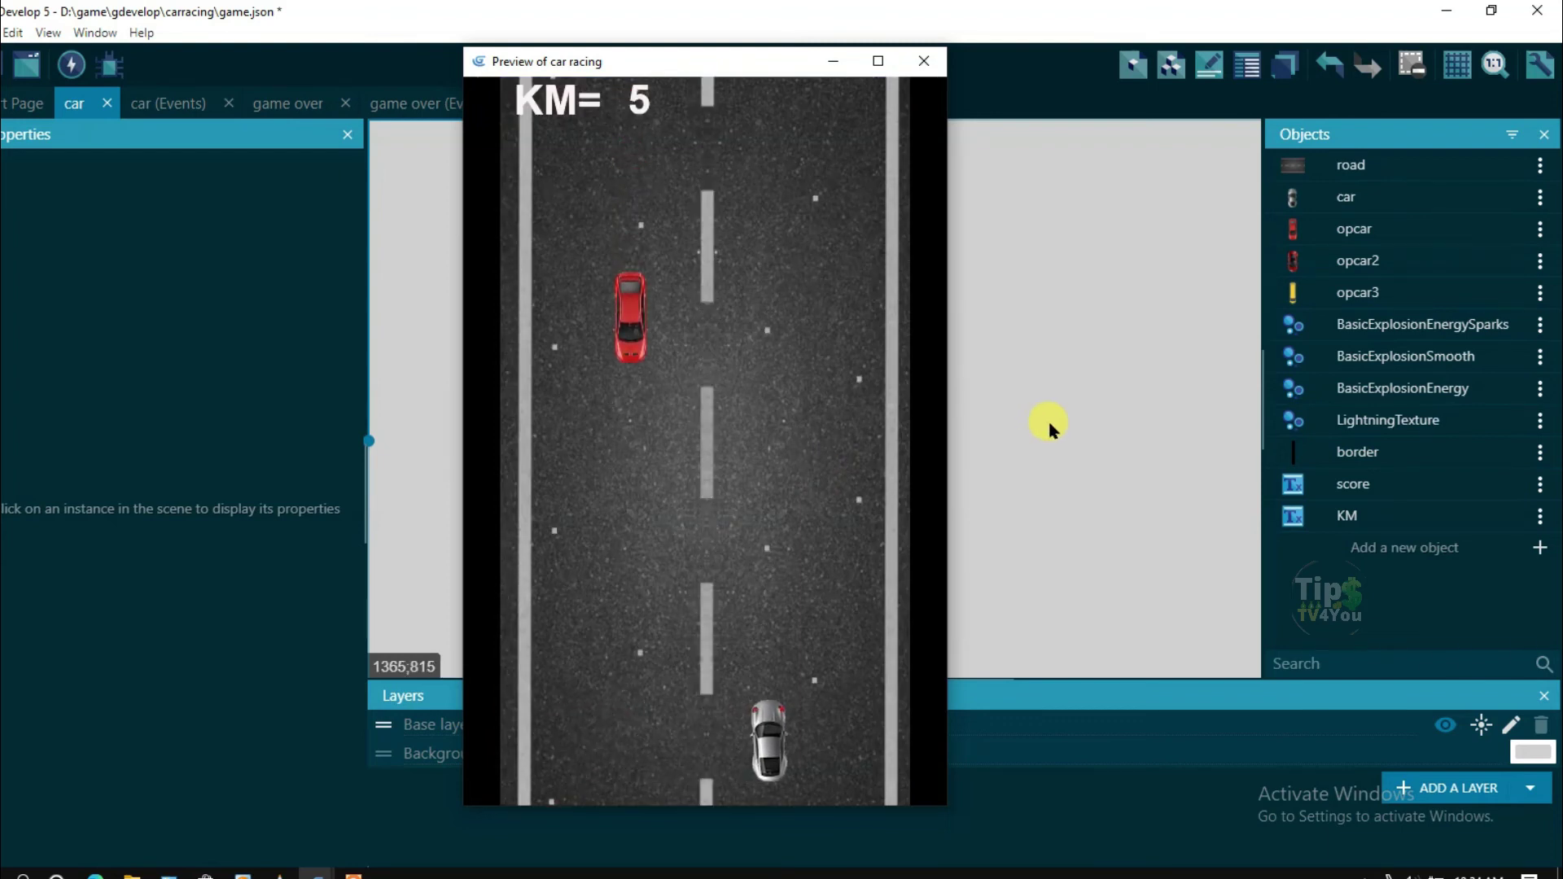
pyautogui.press('Left')
pyautogui.press('Right')
pyautogui.press('Left')
pyautogui.press('Left')
pyautogui.press('Right')
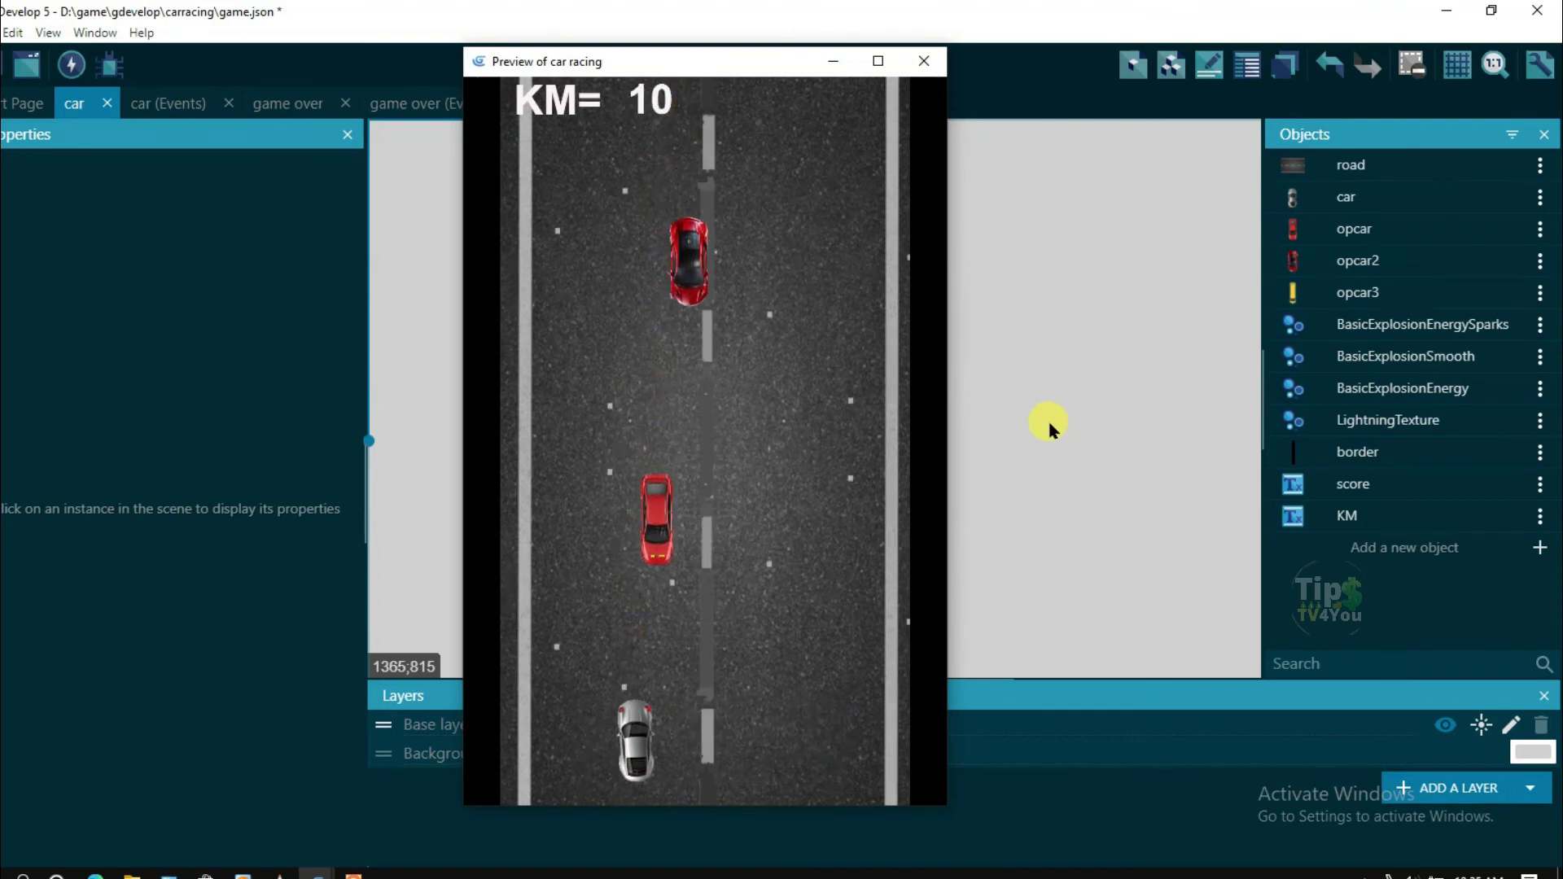
pyautogui.press('Left')
pyautogui.press('Right')
pyautogui.press('Left')
pyautogui.press('Right')
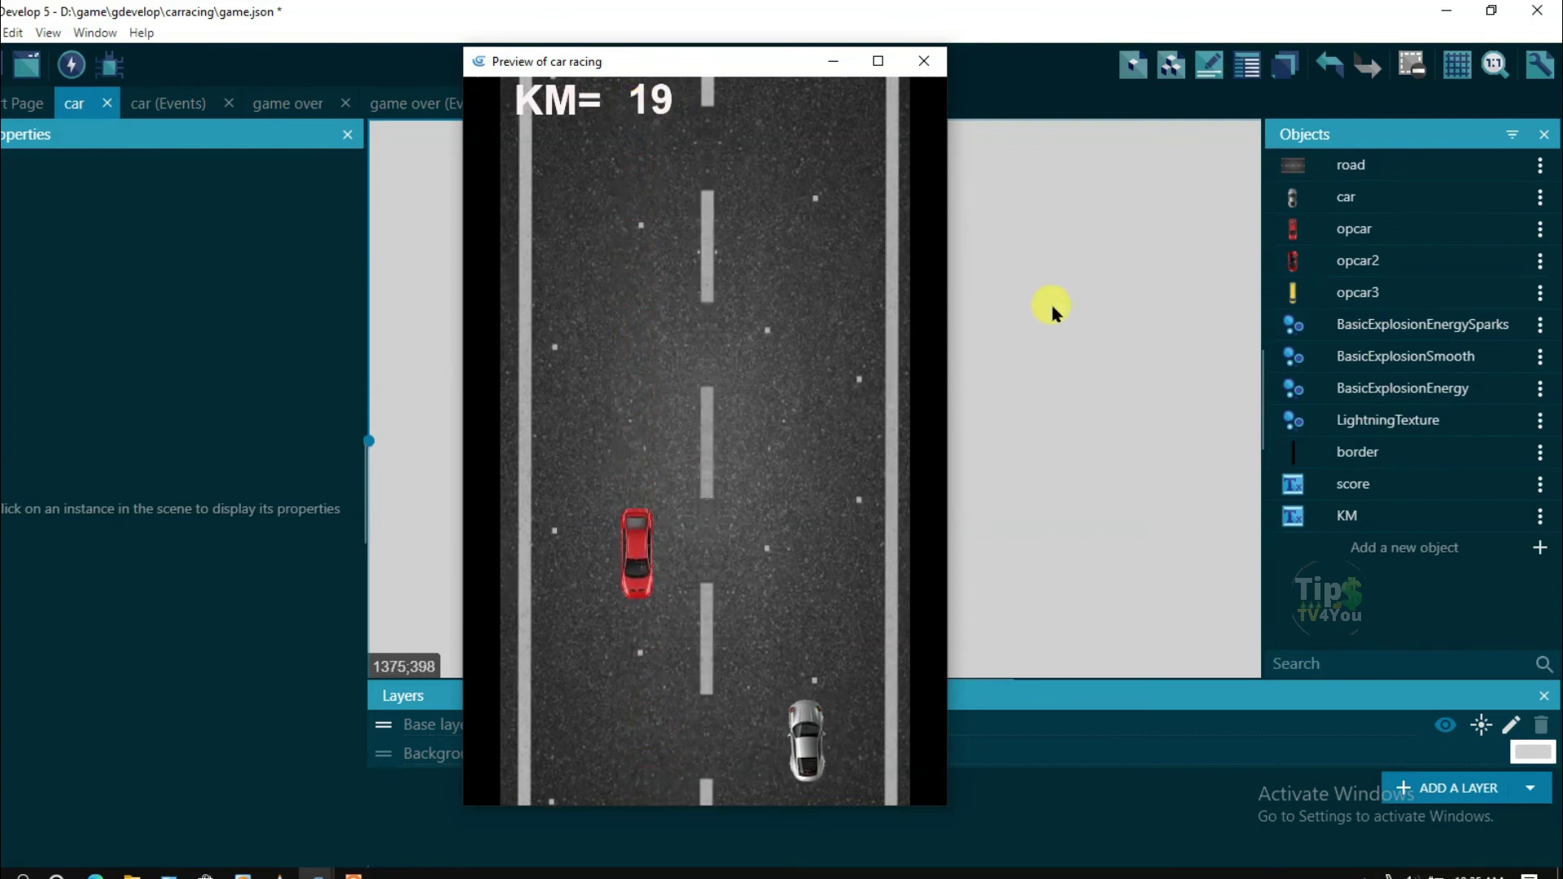
pyautogui.press('Left')
pyautogui.press('Right')
pyautogui.press('Right')
pyautogui.press('Left')
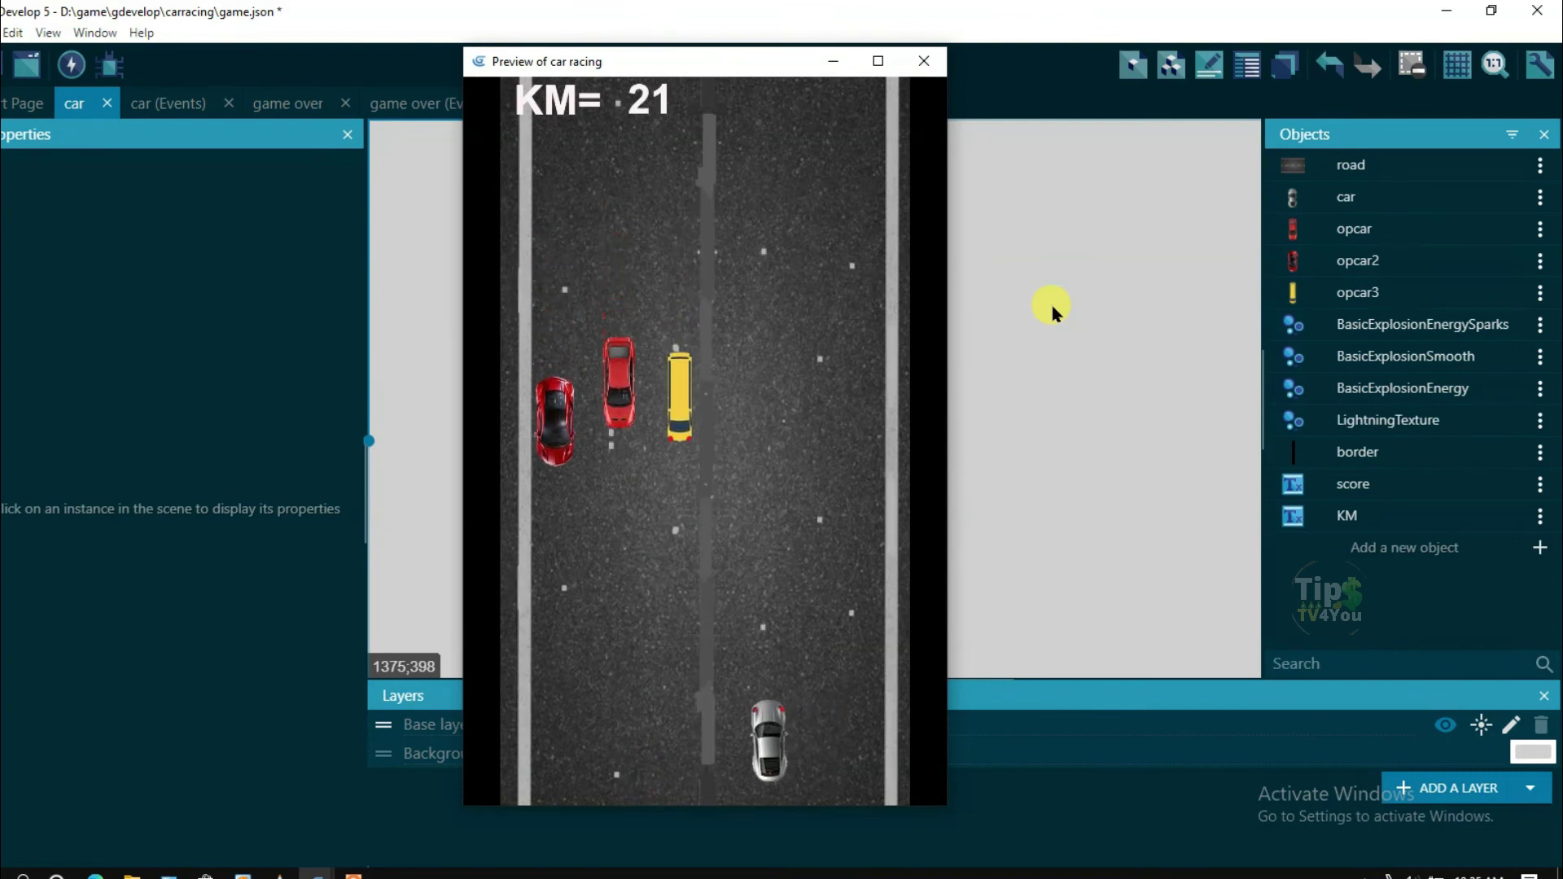
pyautogui.press('Right')
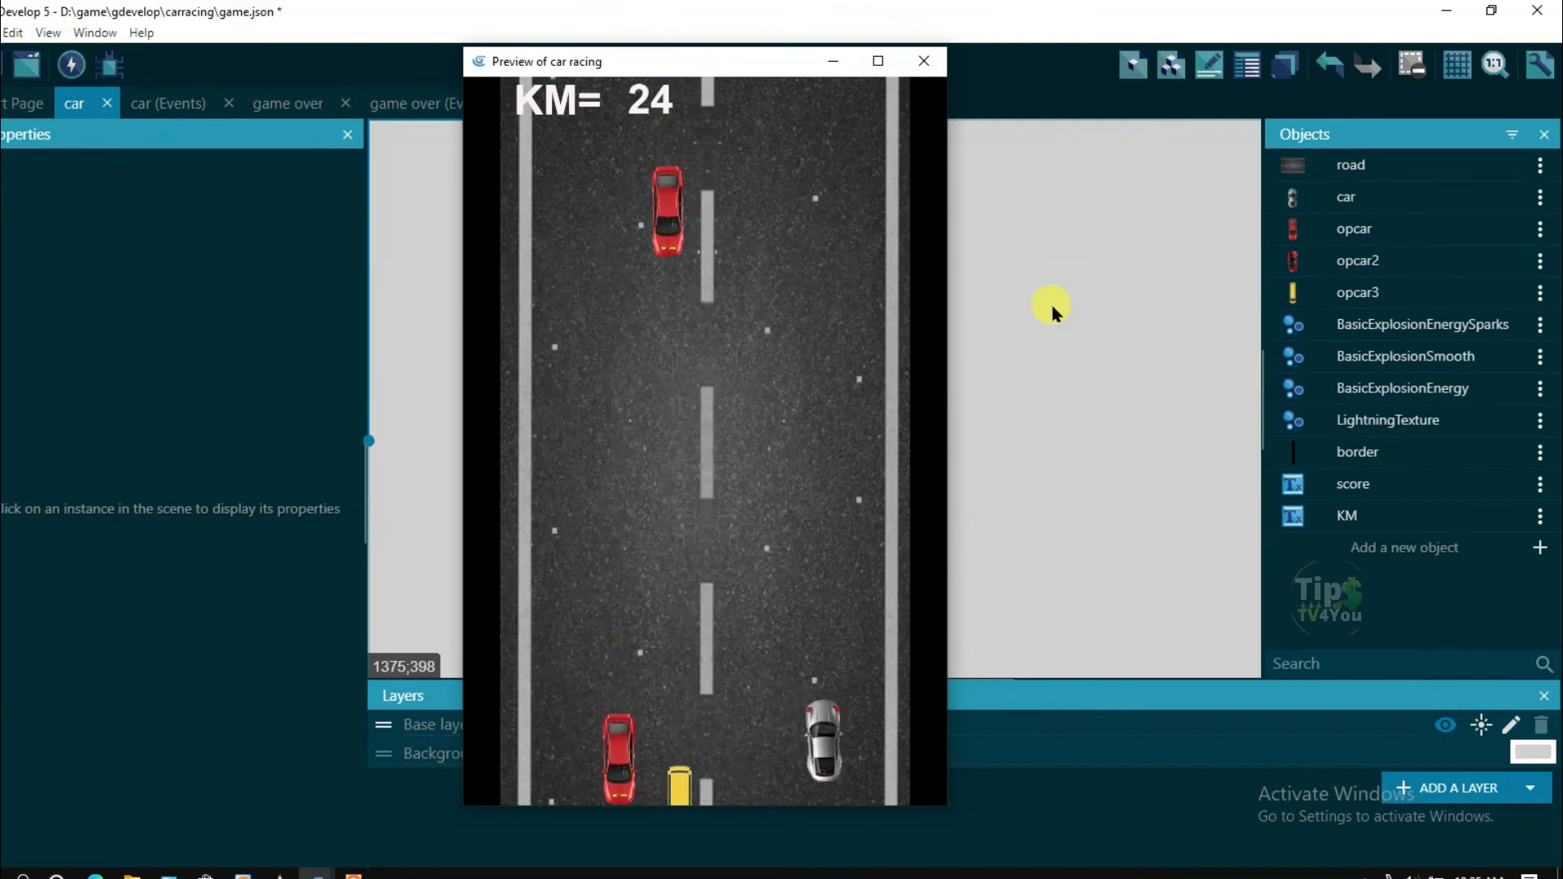
pyautogui.press('Left')
pyautogui.press('Left')
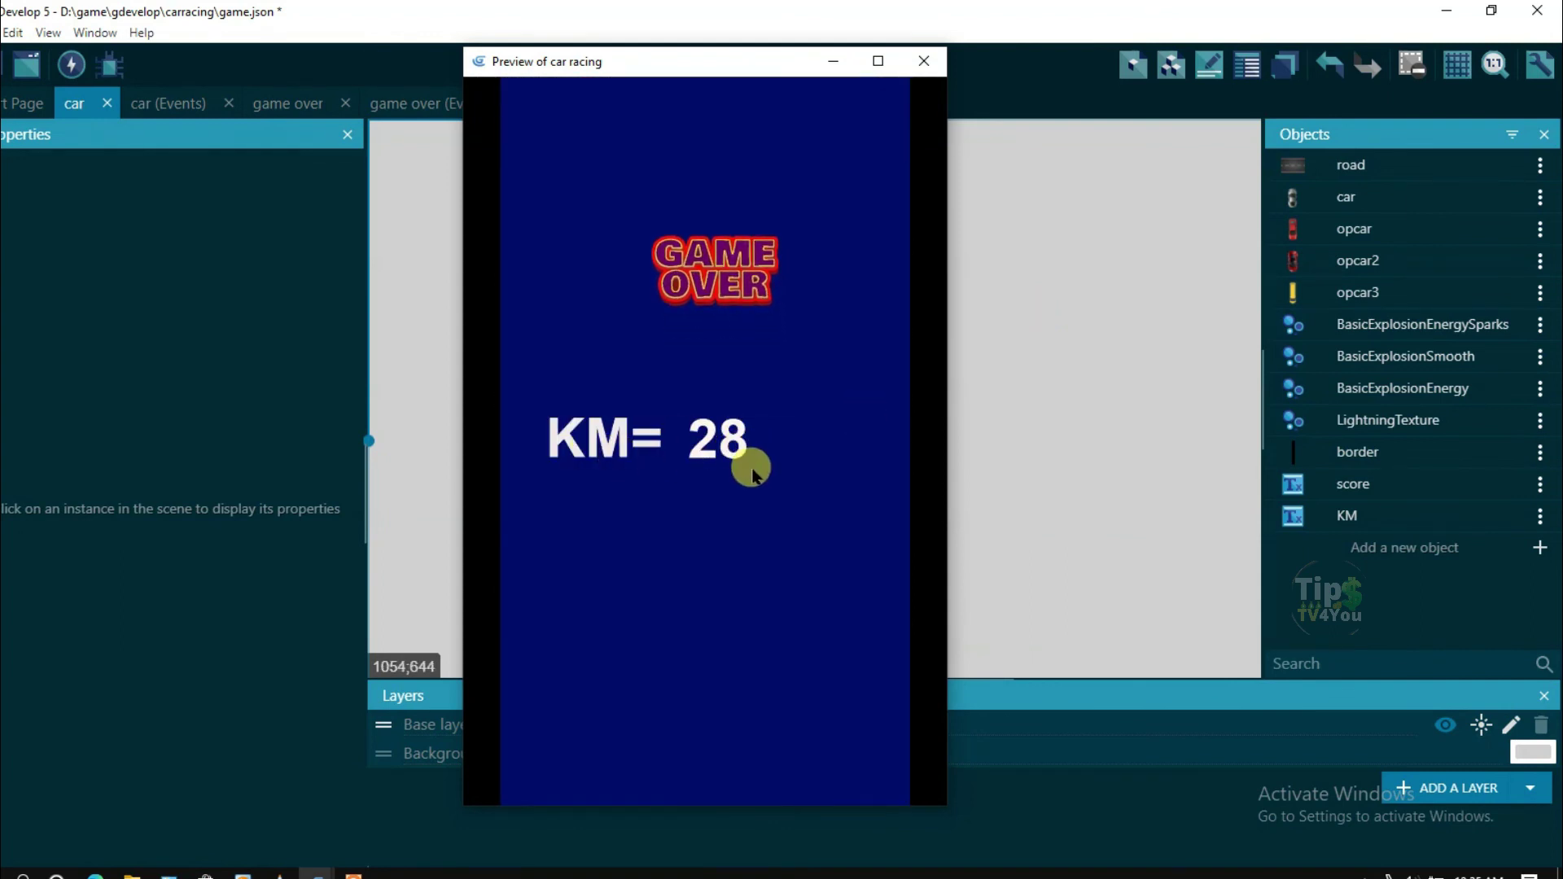
pyautogui.click(926, 61)
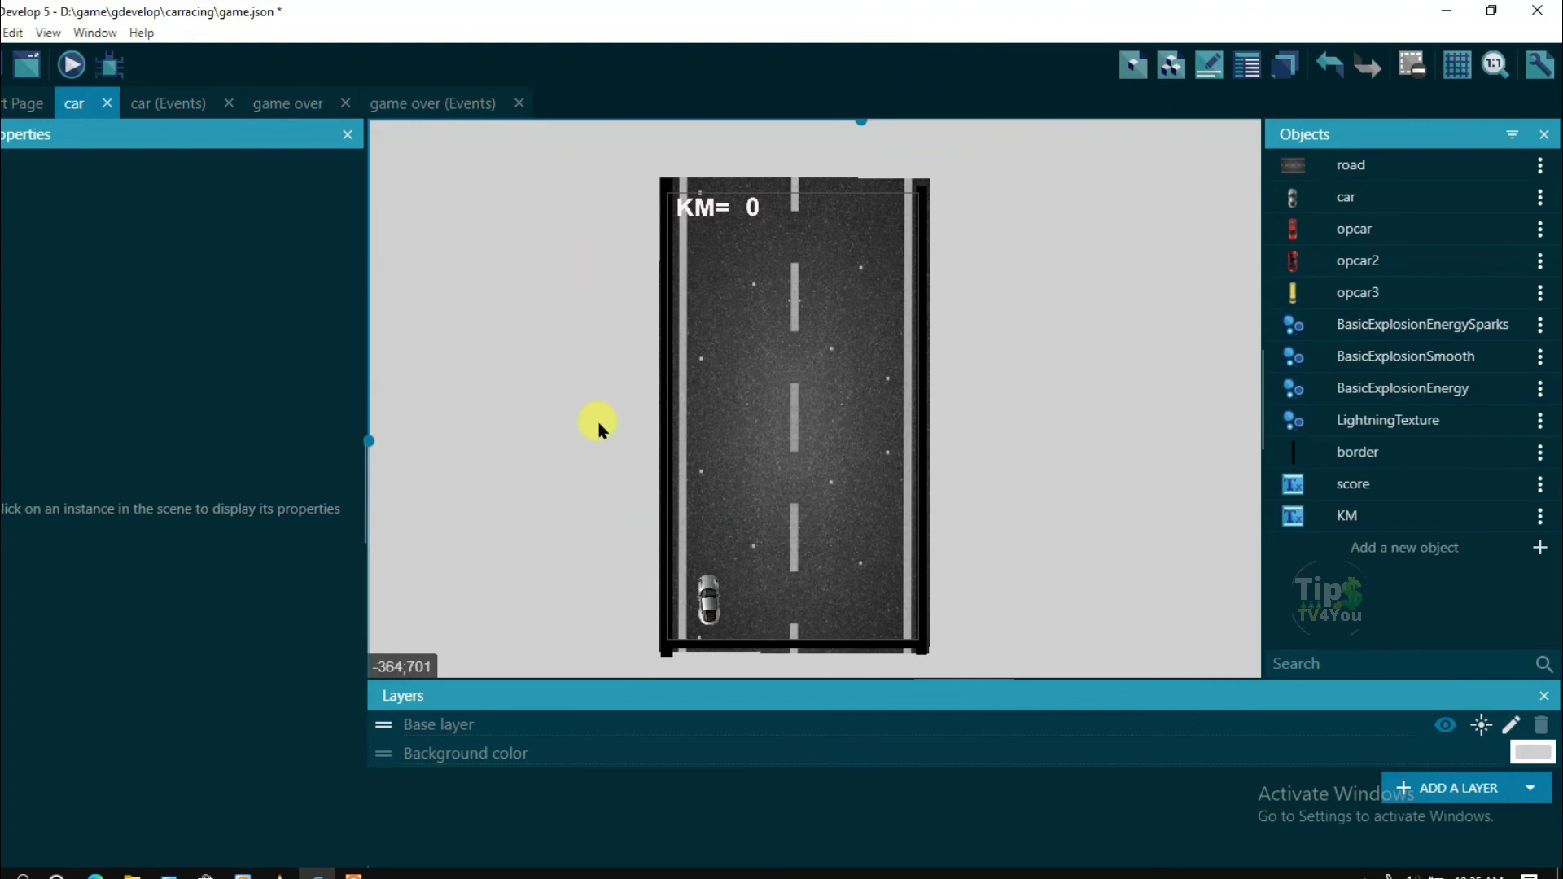
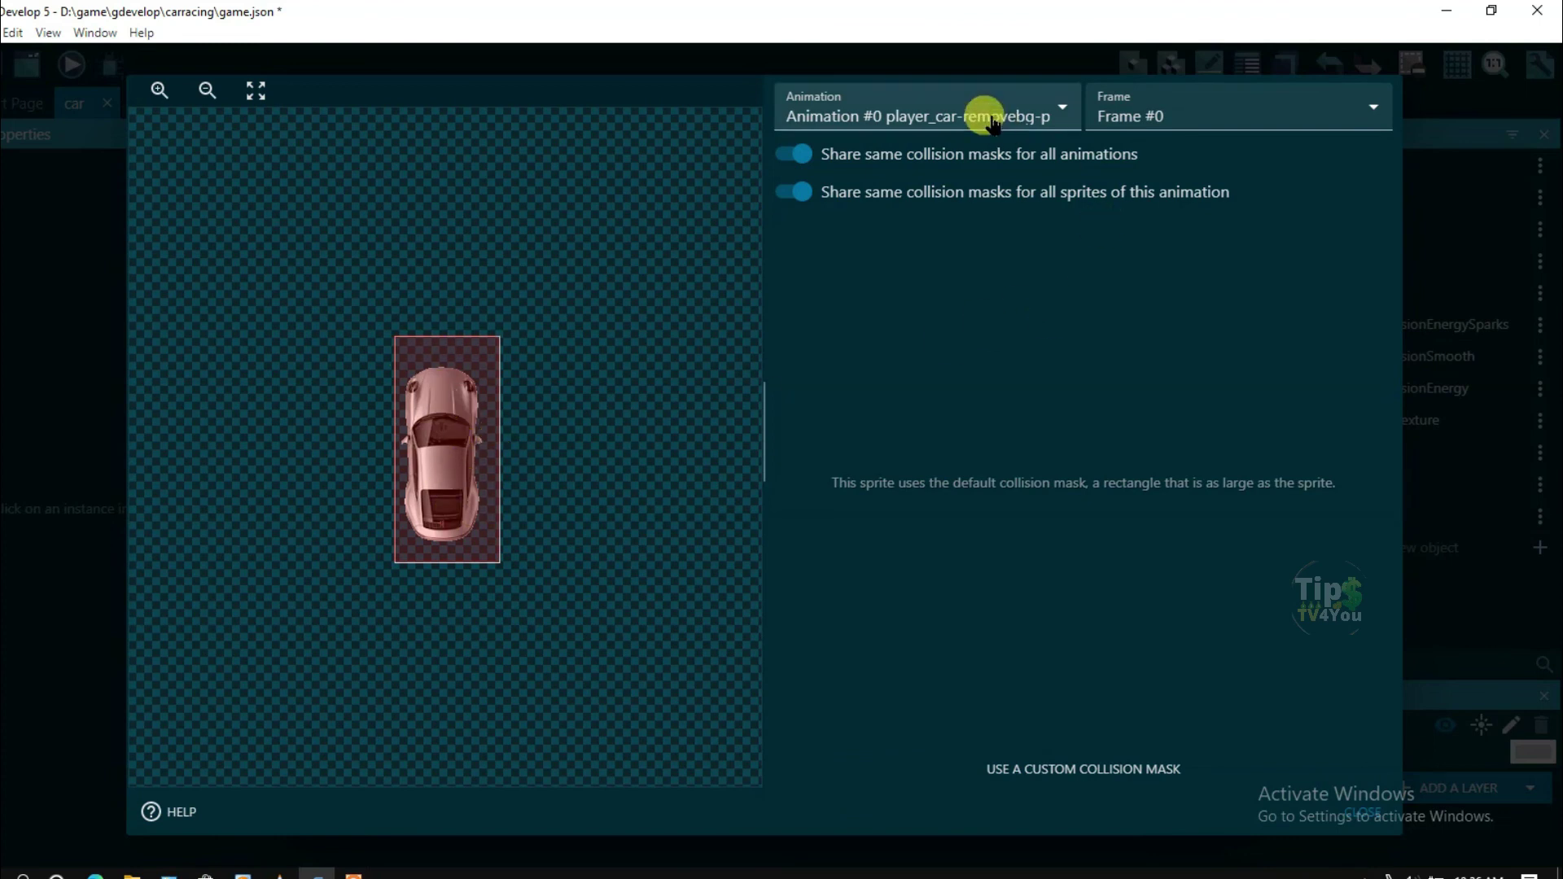
# Switch the player car to a custom collision mask with its four corners fitted to the body, and apply
pyautogui.click(1092, 770)
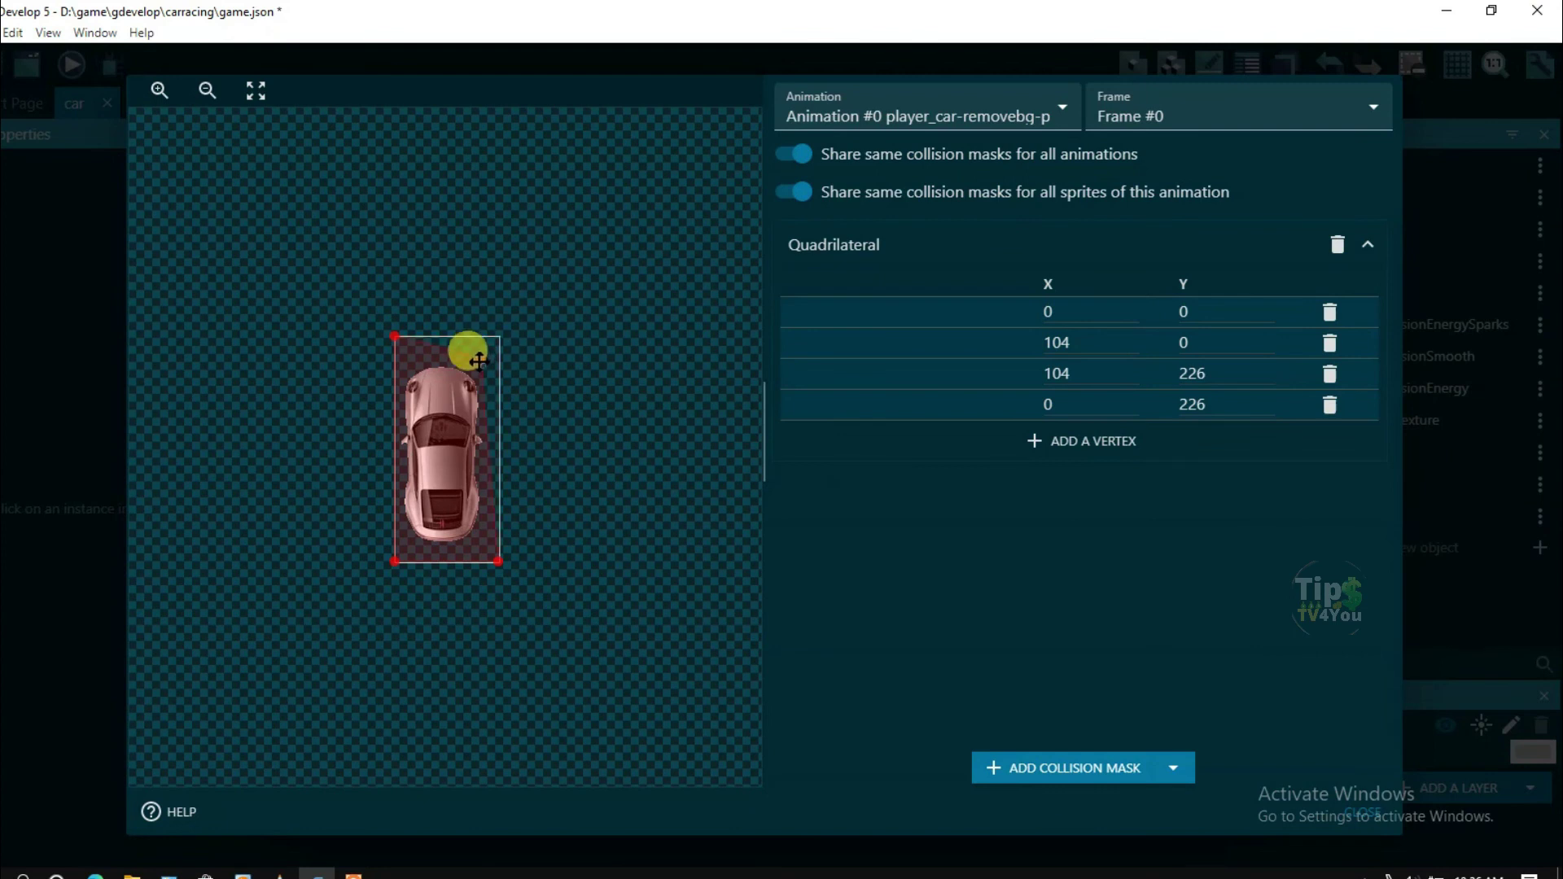
pyautogui.moveTo(478, 369); pyautogui.dragTo(478, 371)
pyautogui.moveTo(391, 333); pyautogui.dragTo(409, 371)
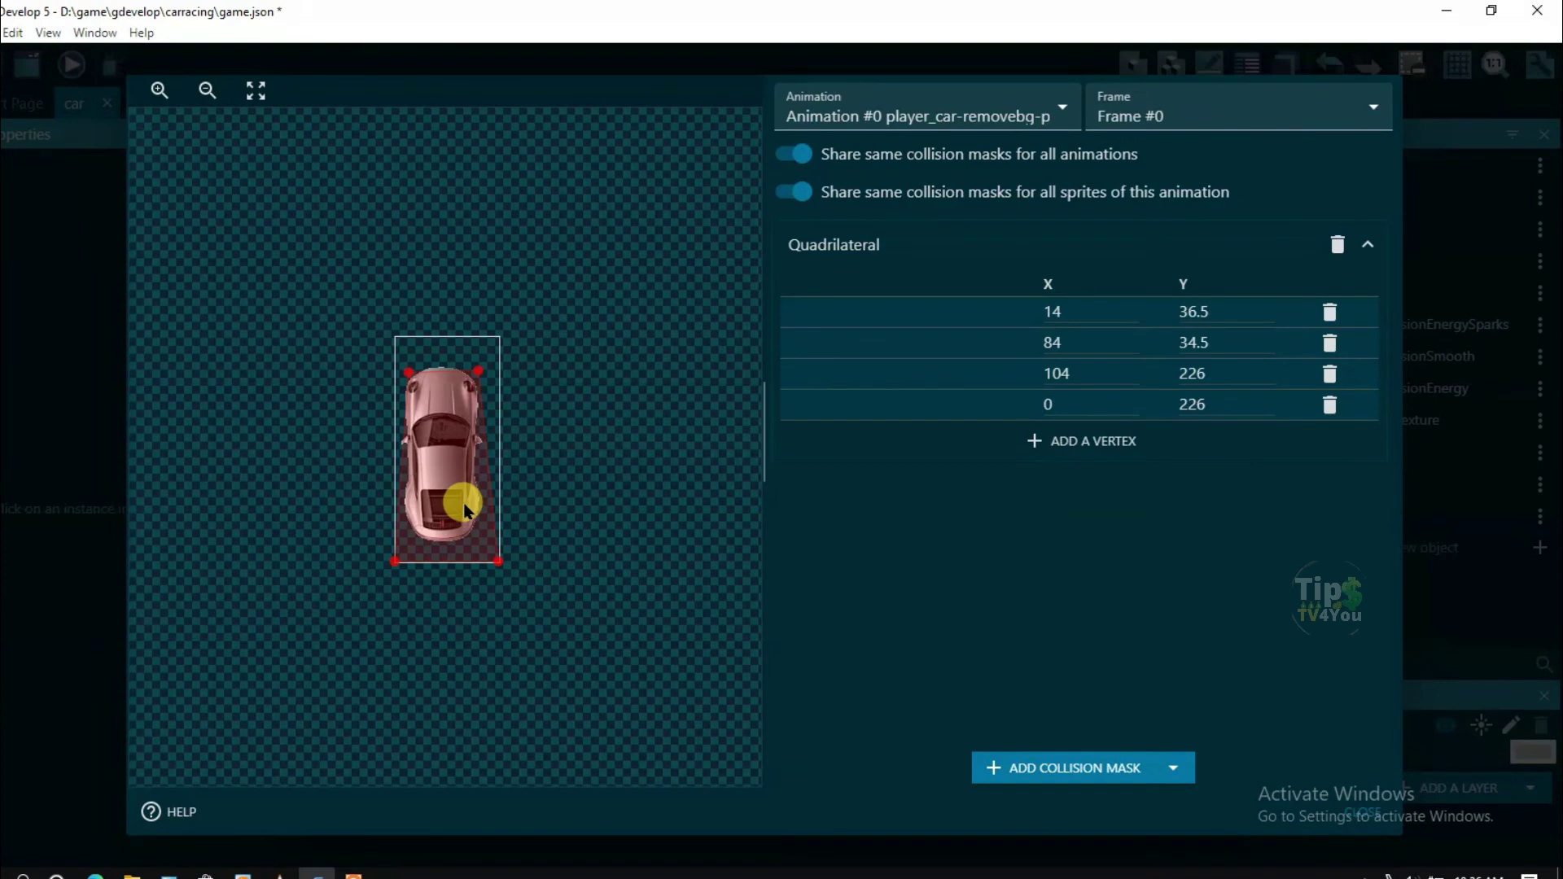
pyautogui.moveTo(497, 560); pyautogui.dragTo(481, 531)
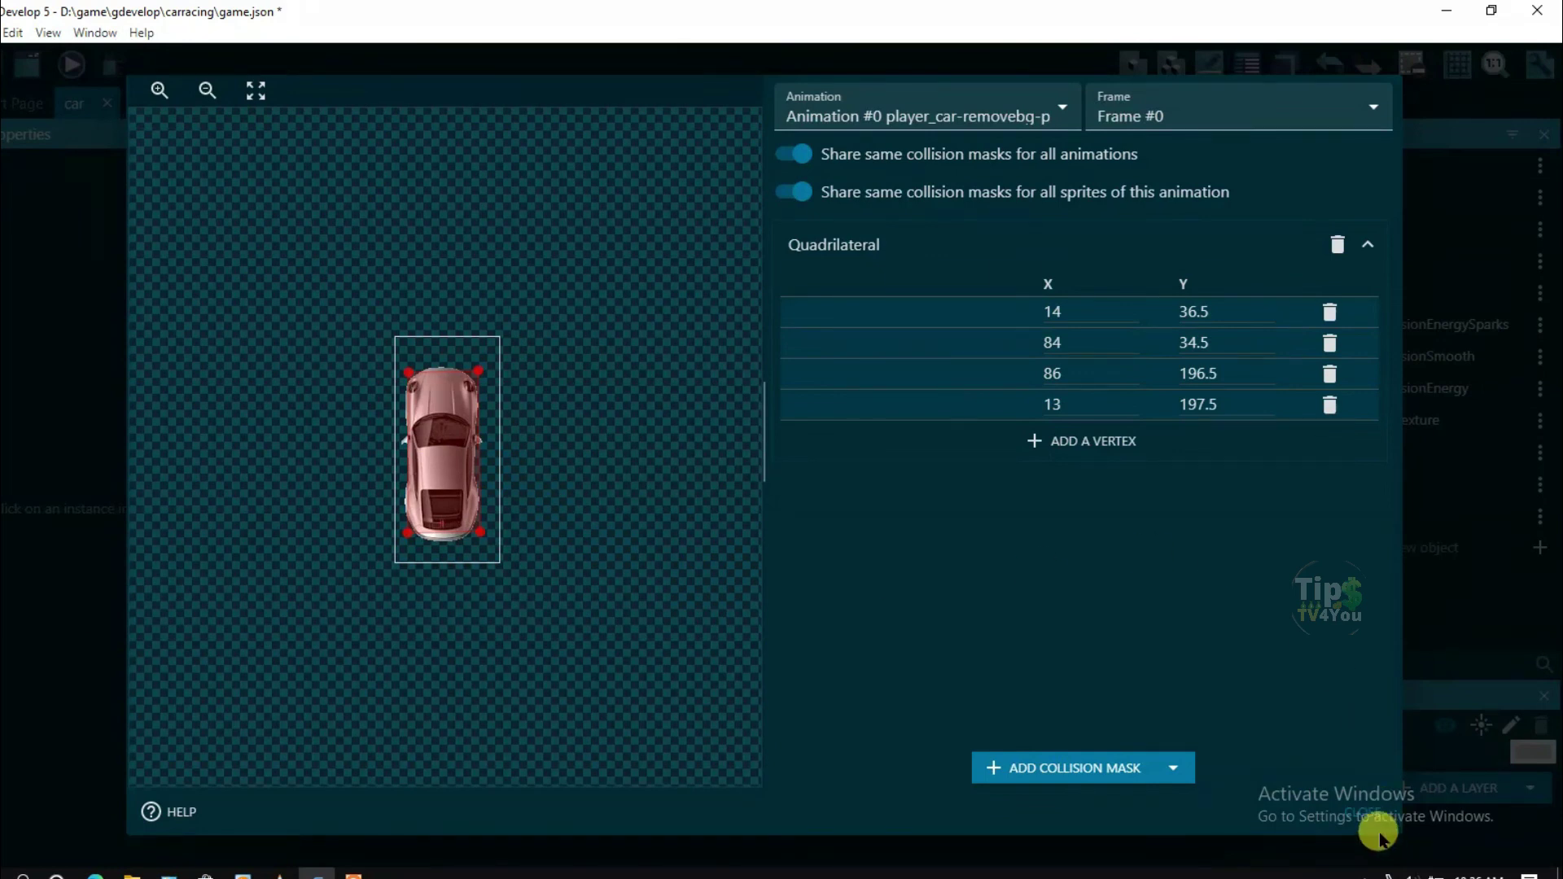
pyautogui.click(1360, 814)
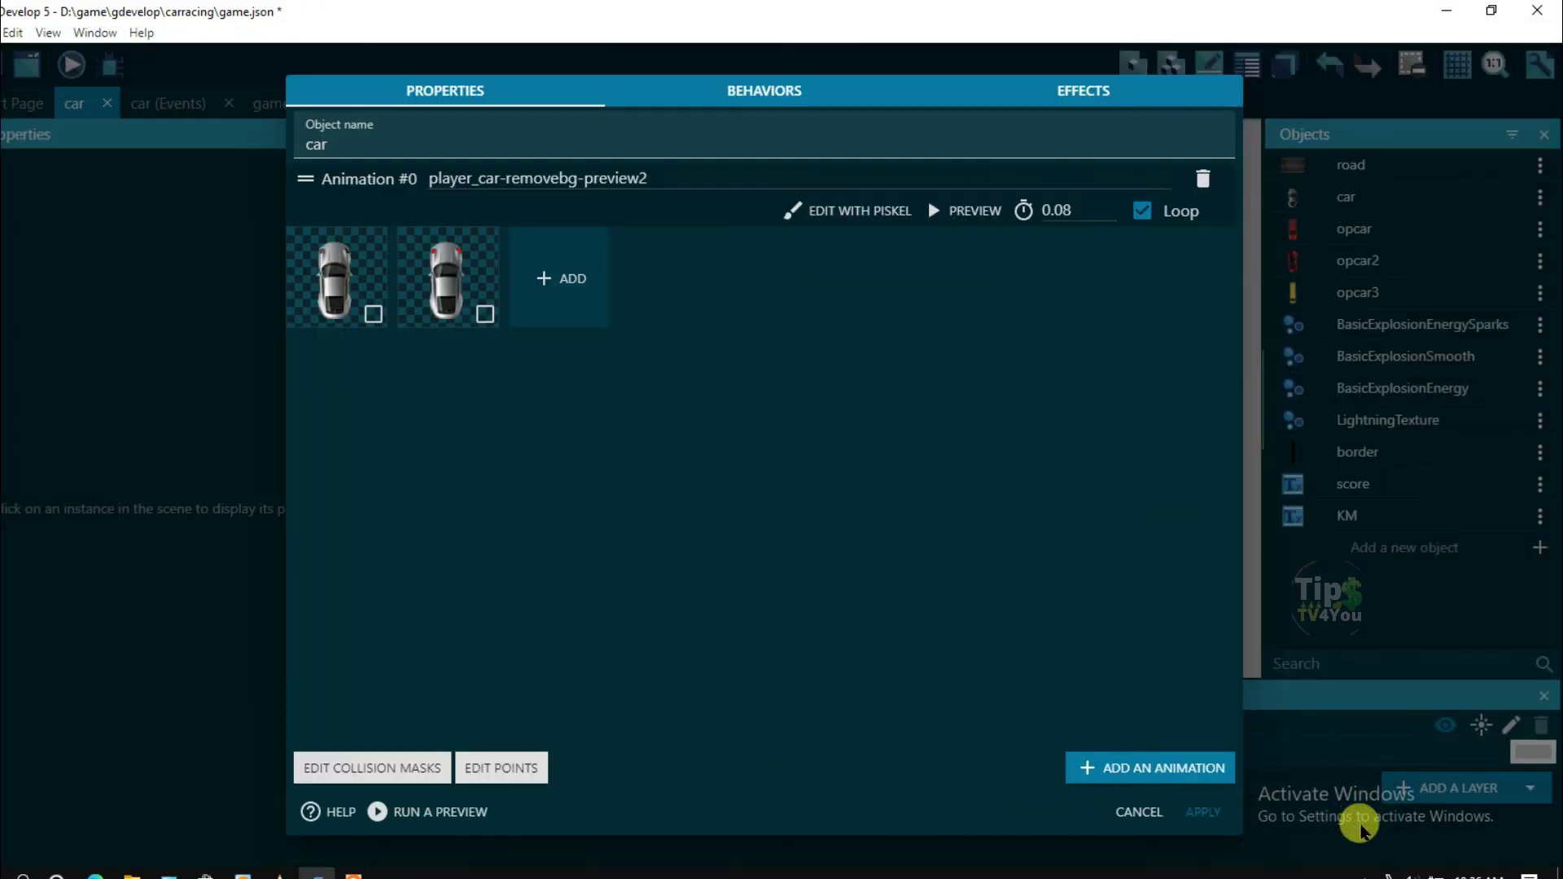
pyautogui.click(1207, 814)
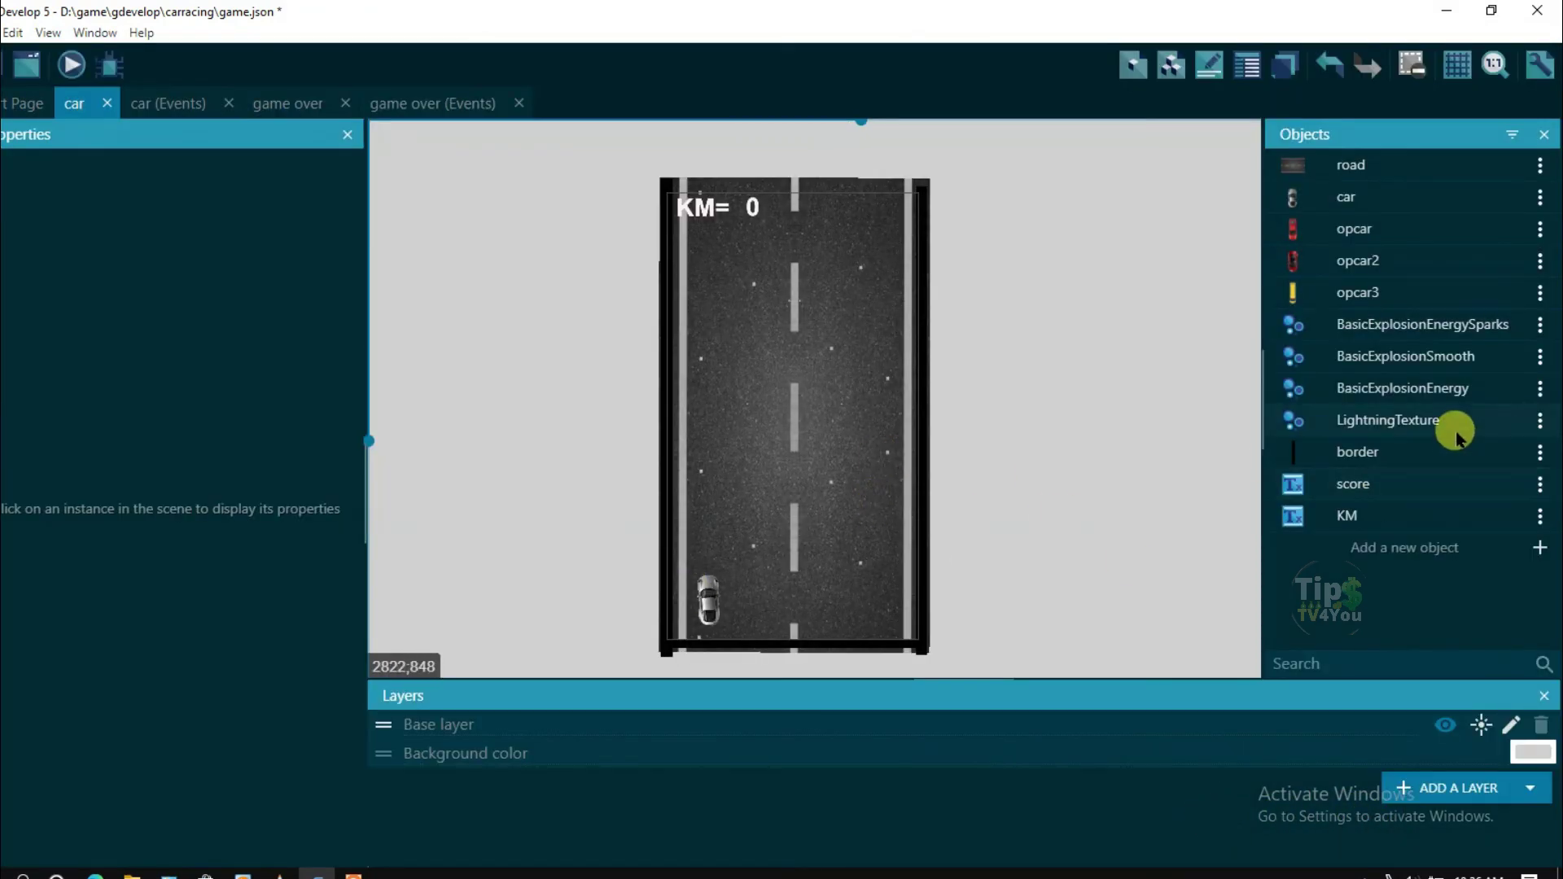
# Give the red opcar a custom collision mask with corners pulled onto its roof and rear
pyautogui.click(1540, 229)
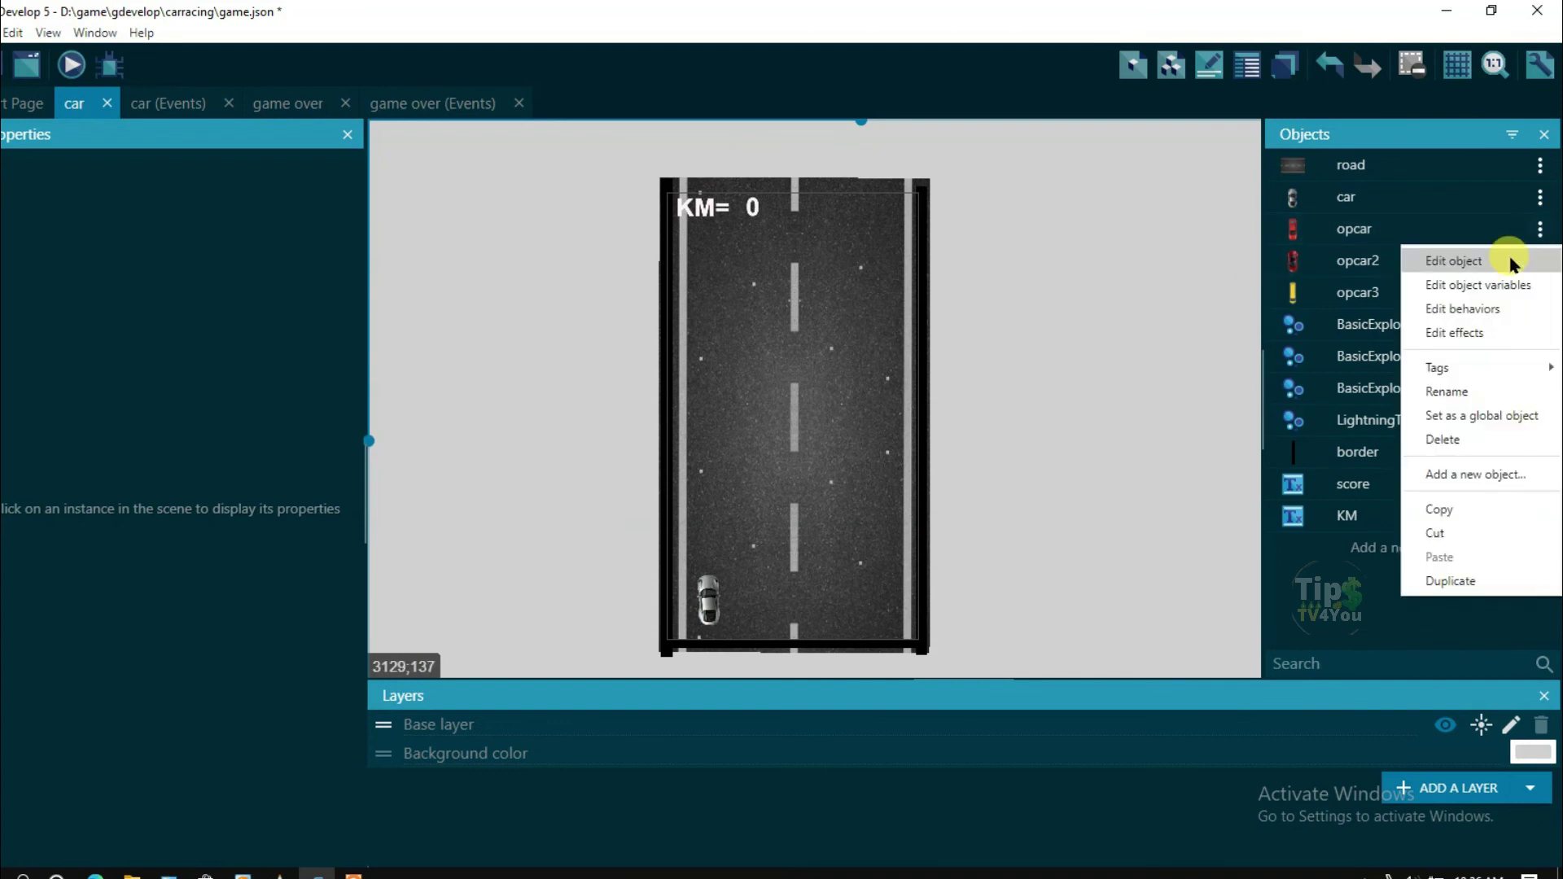
pyautogui.click(1508, 259)
pyautogui.click(399, 768)
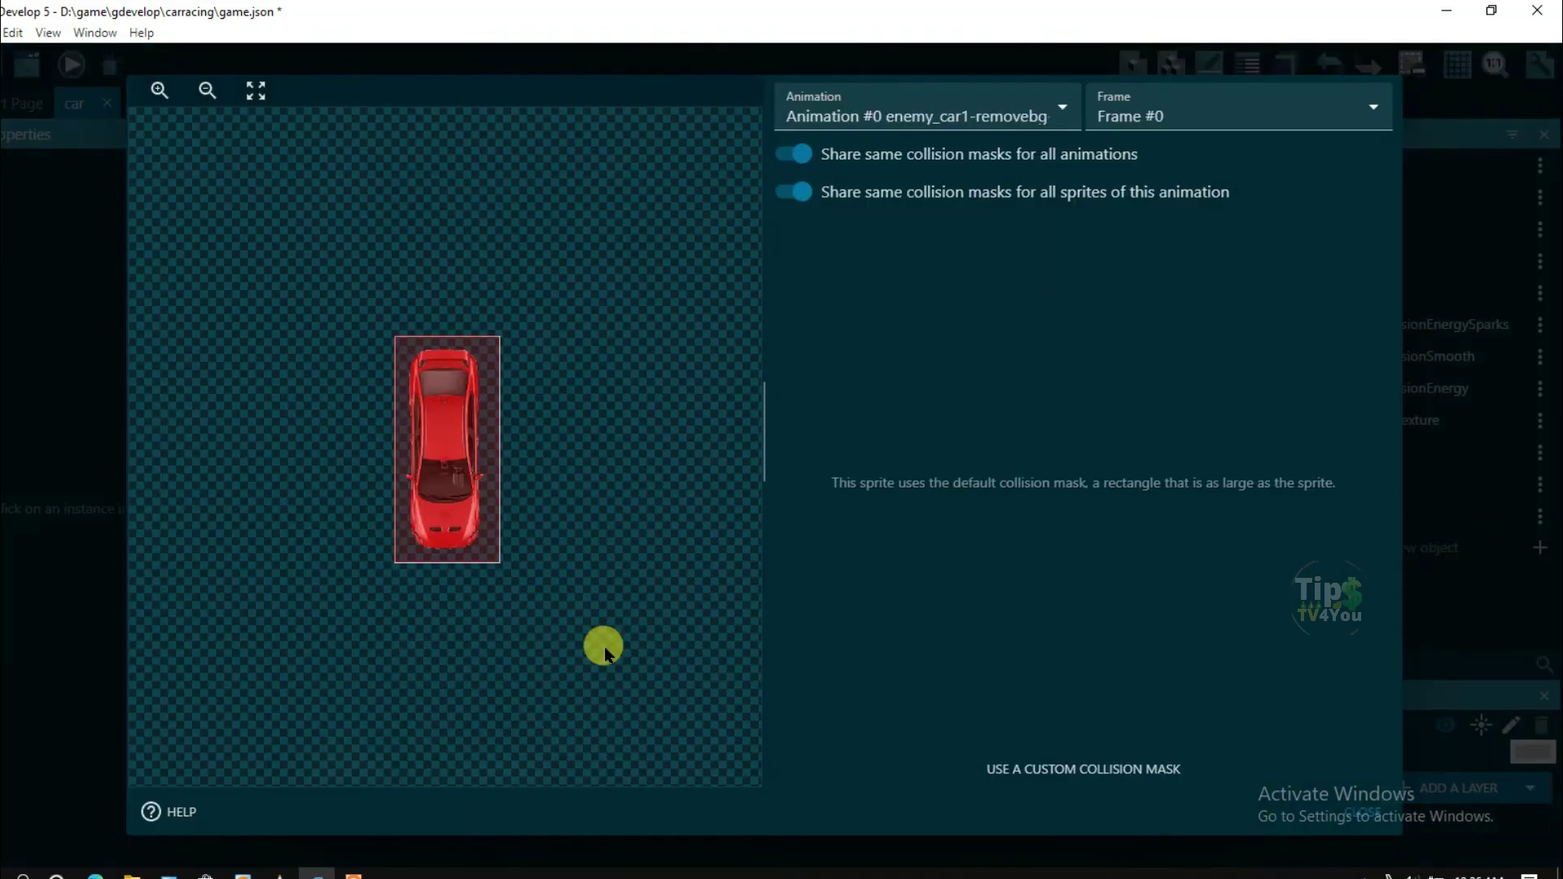
pyautogui.click(1082, 768)
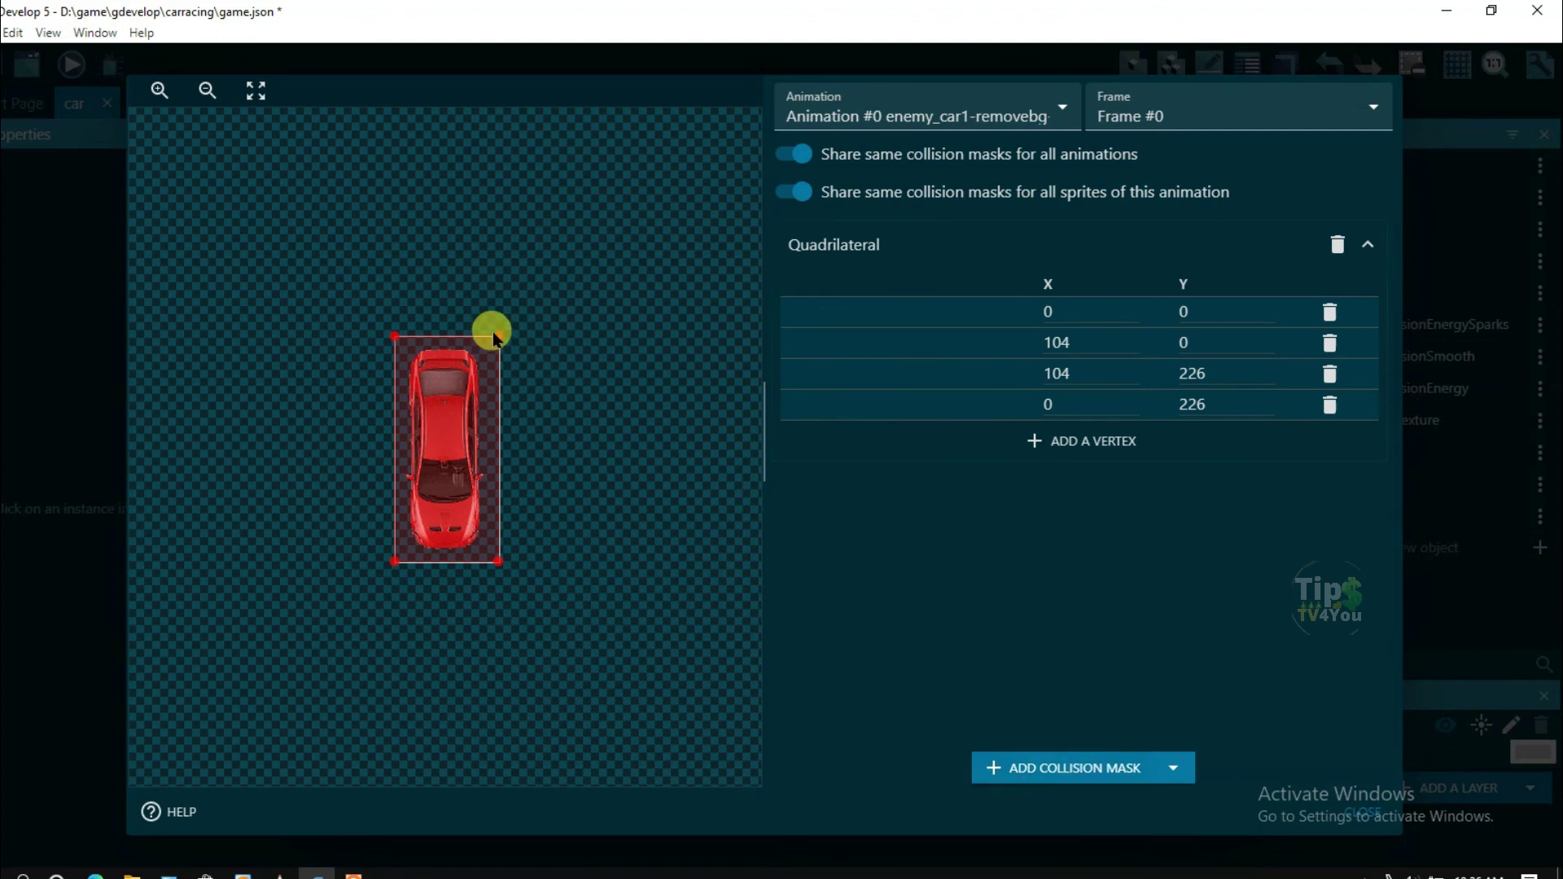
pyautogui.moveTo(499, 336)
pyautogui.mouseDown()
pyautogui.moveTo(476, 355)
pyautogui.moveTo(413, 355)
pyautogui.mouseUp()
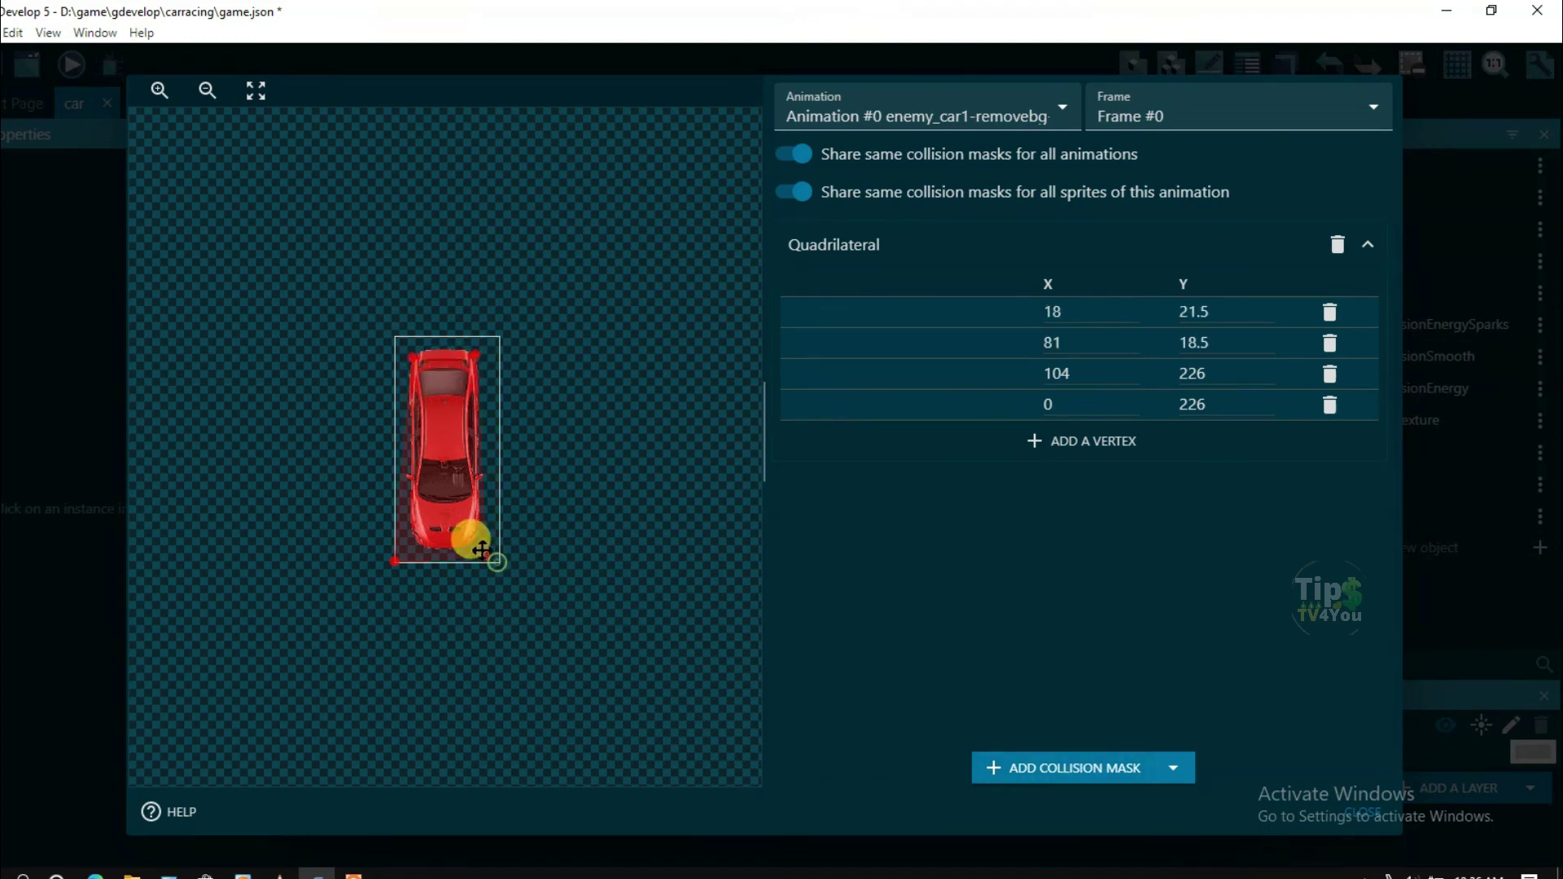
pyautogui.moveTo(480, 543); pyautogui.dragTo(415, 542)
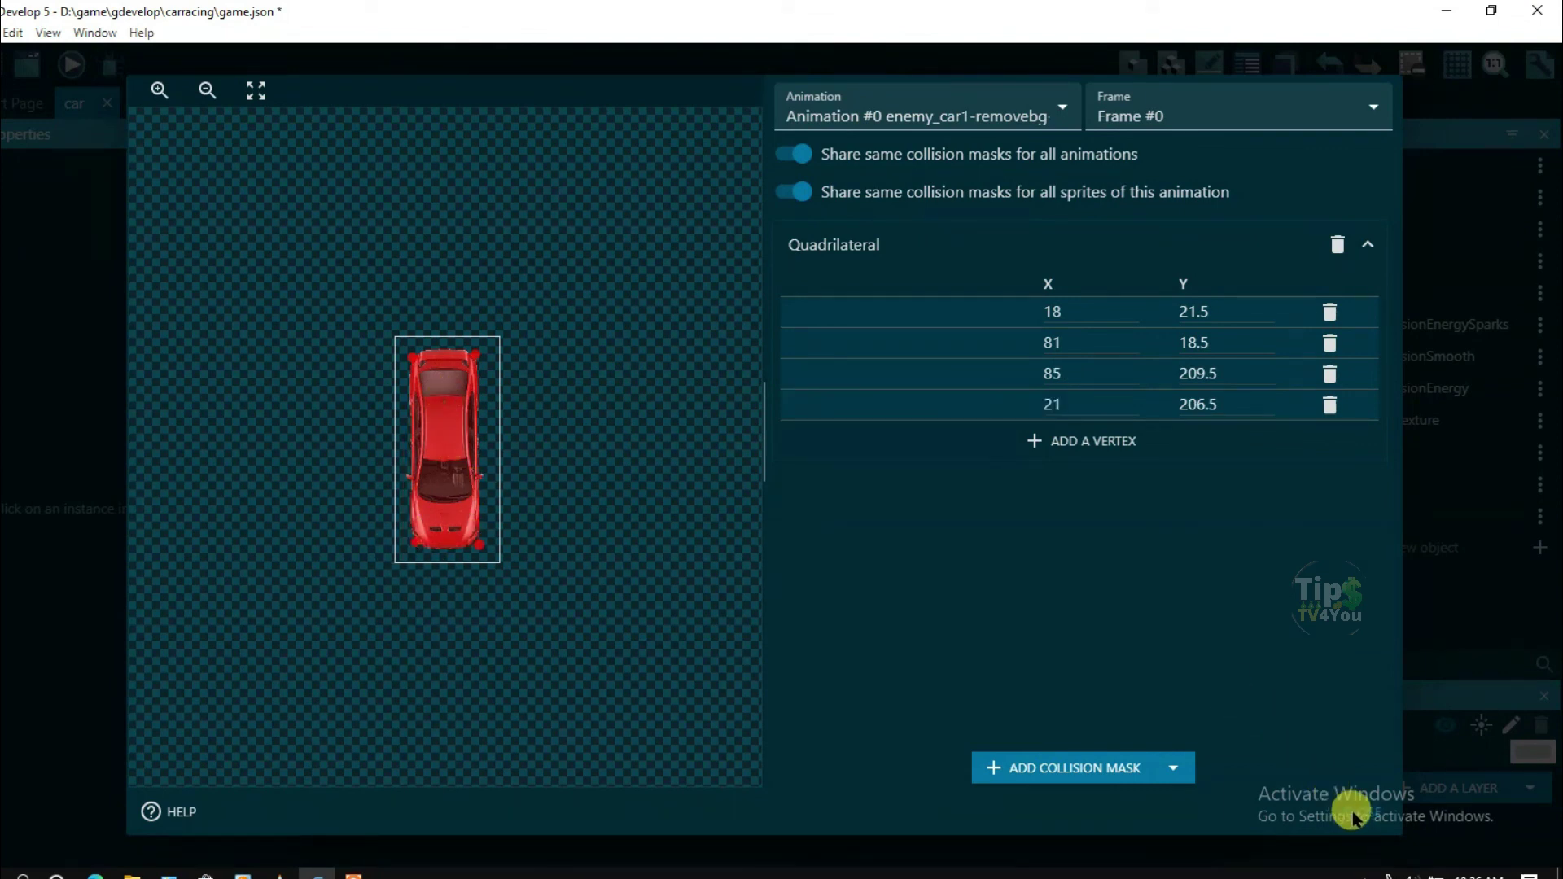
pyautogui.click(1358, 813)
pyautogui.click(1195, 811)
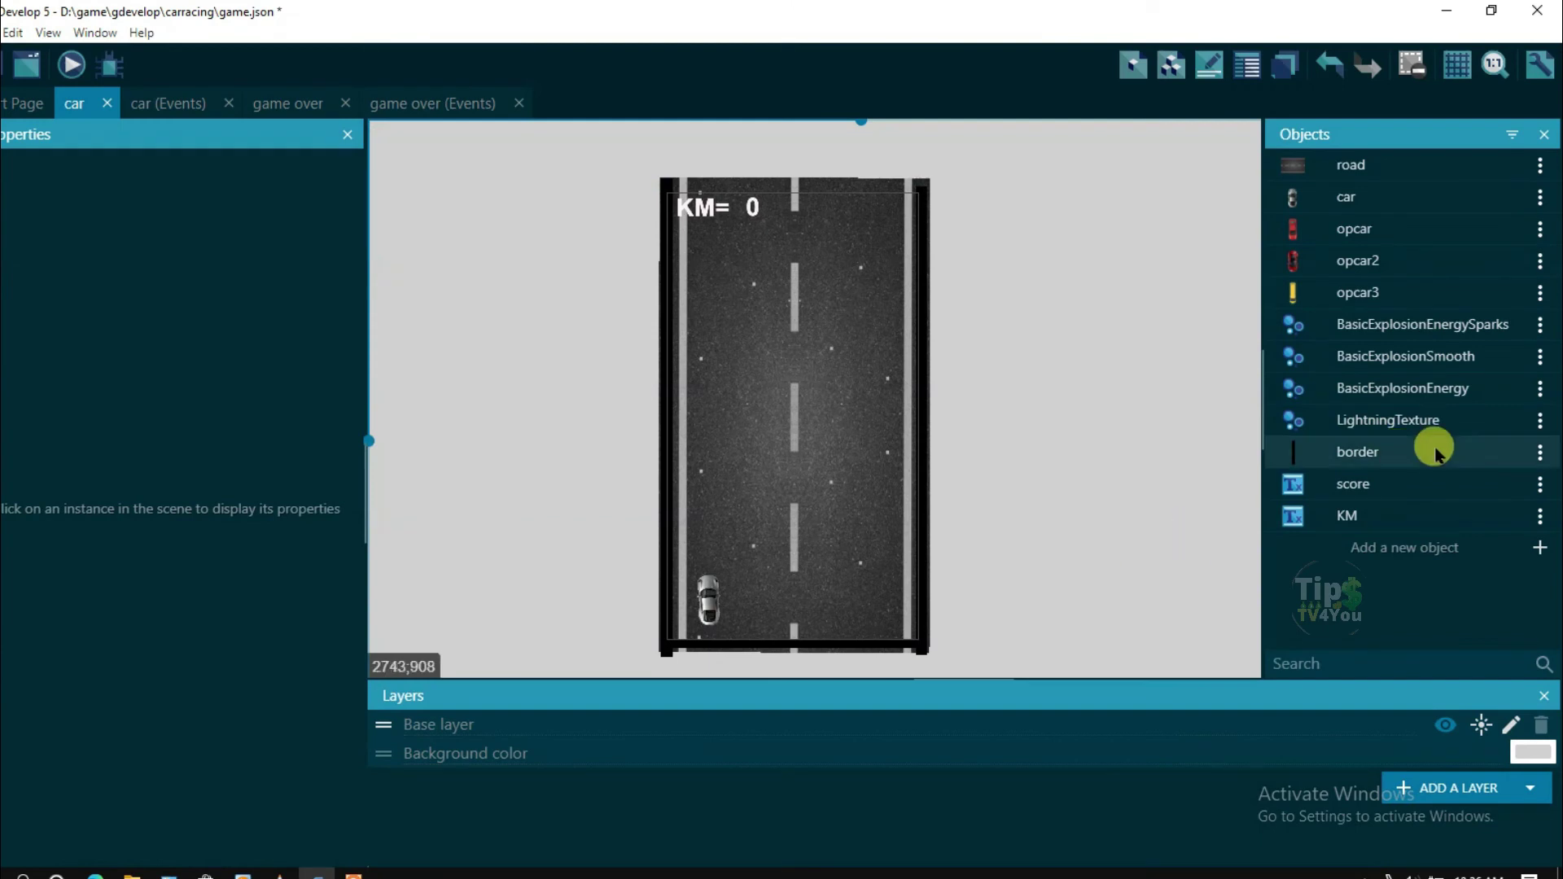
# Fit opcar2 with a custom collision mask whose corners hug its front and rear
pyautogui.click(1540, 261)
pyautogui.click(1517, 290)
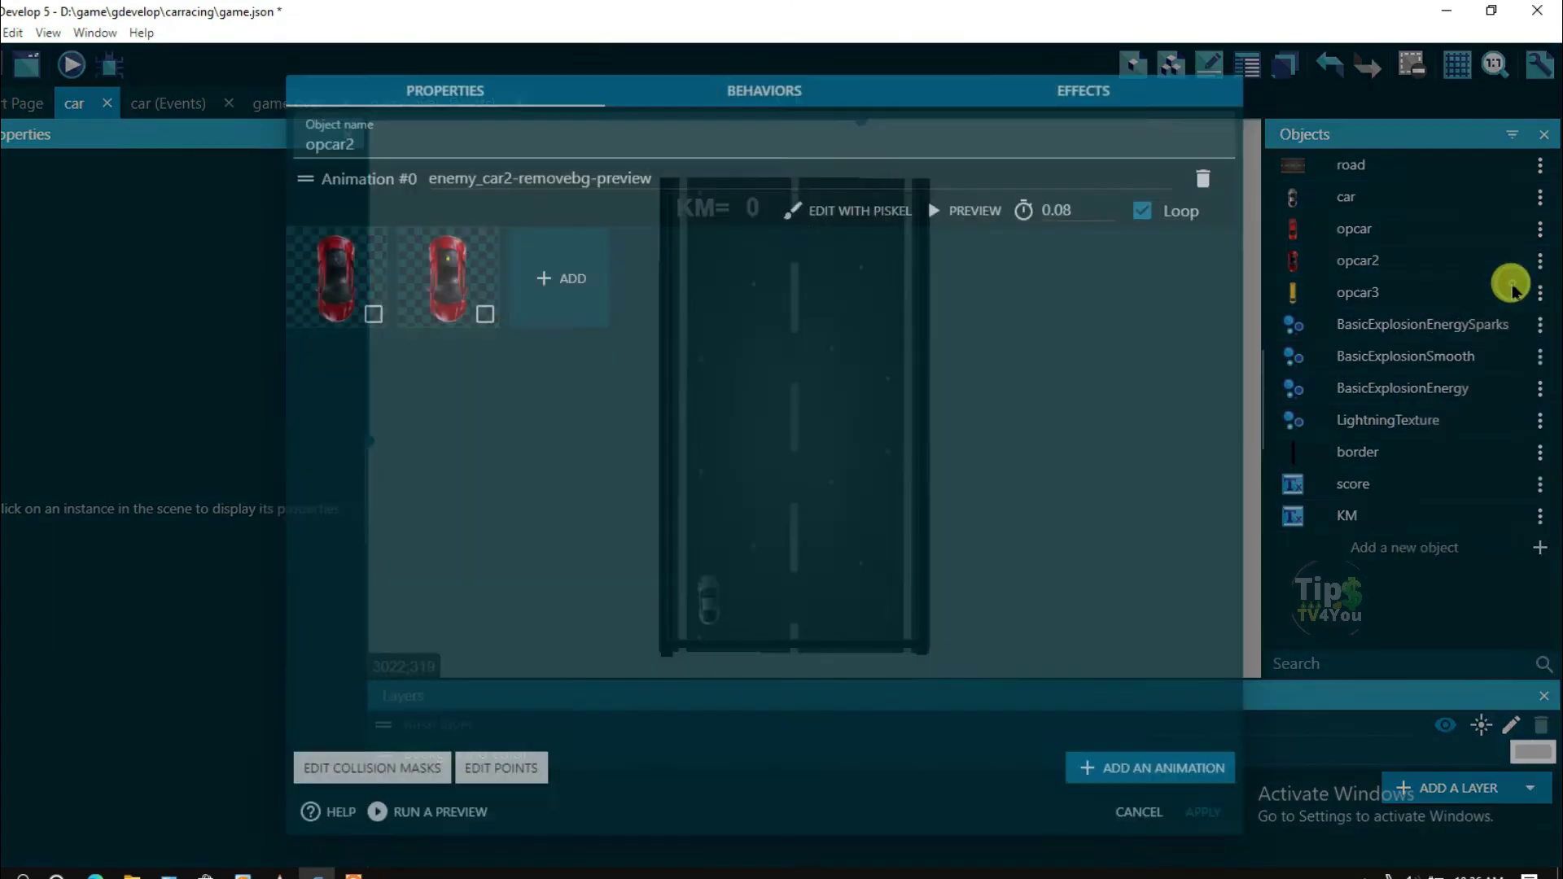
pyautogui.click(404, 774)
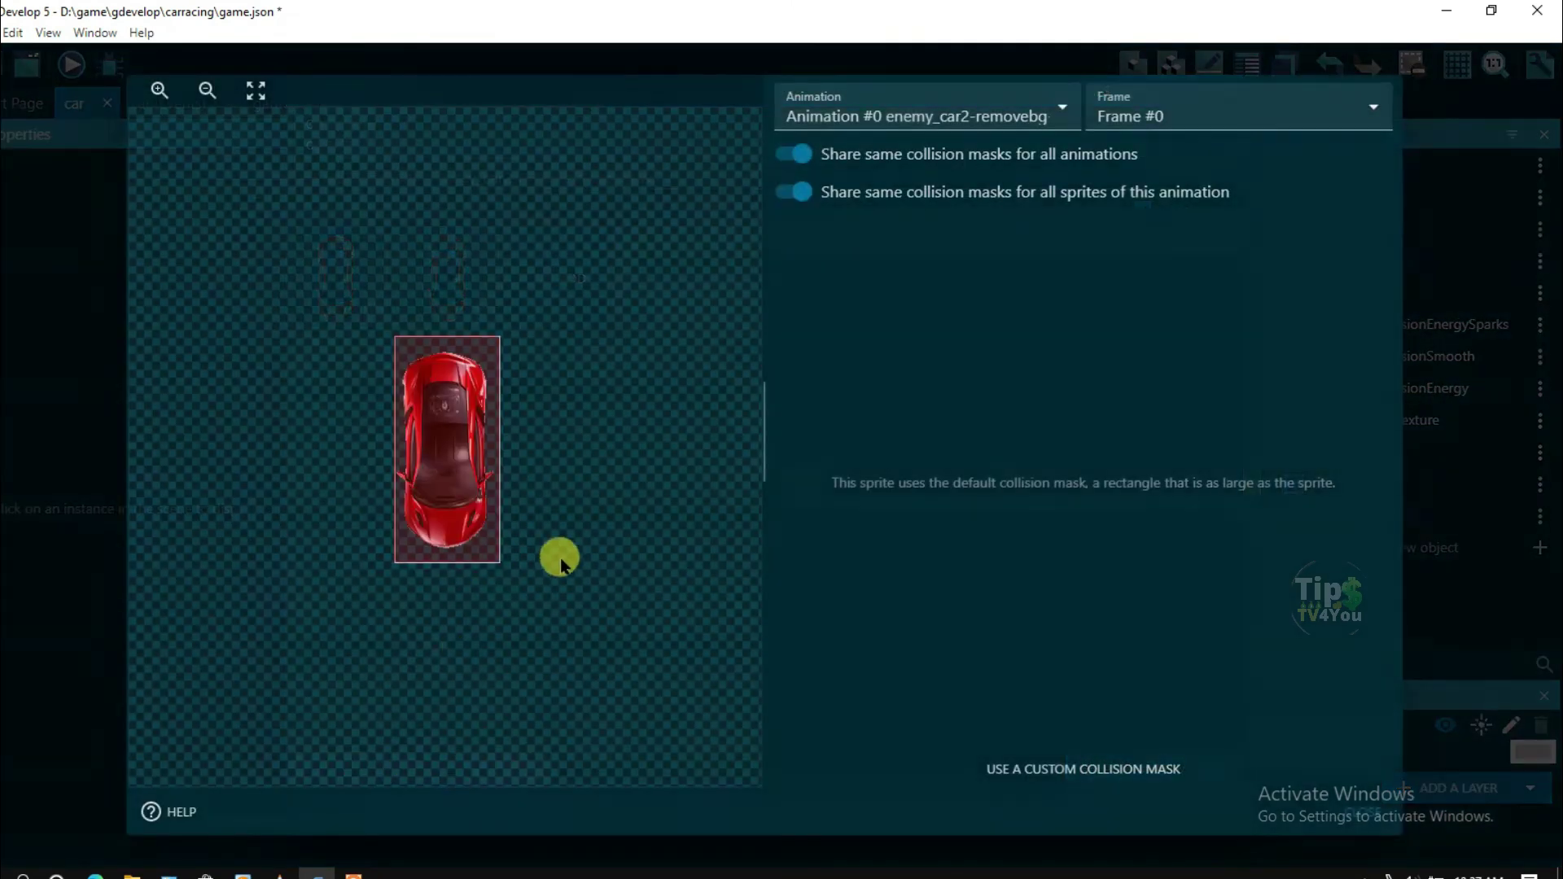
pyautogui.click(1112, 770)
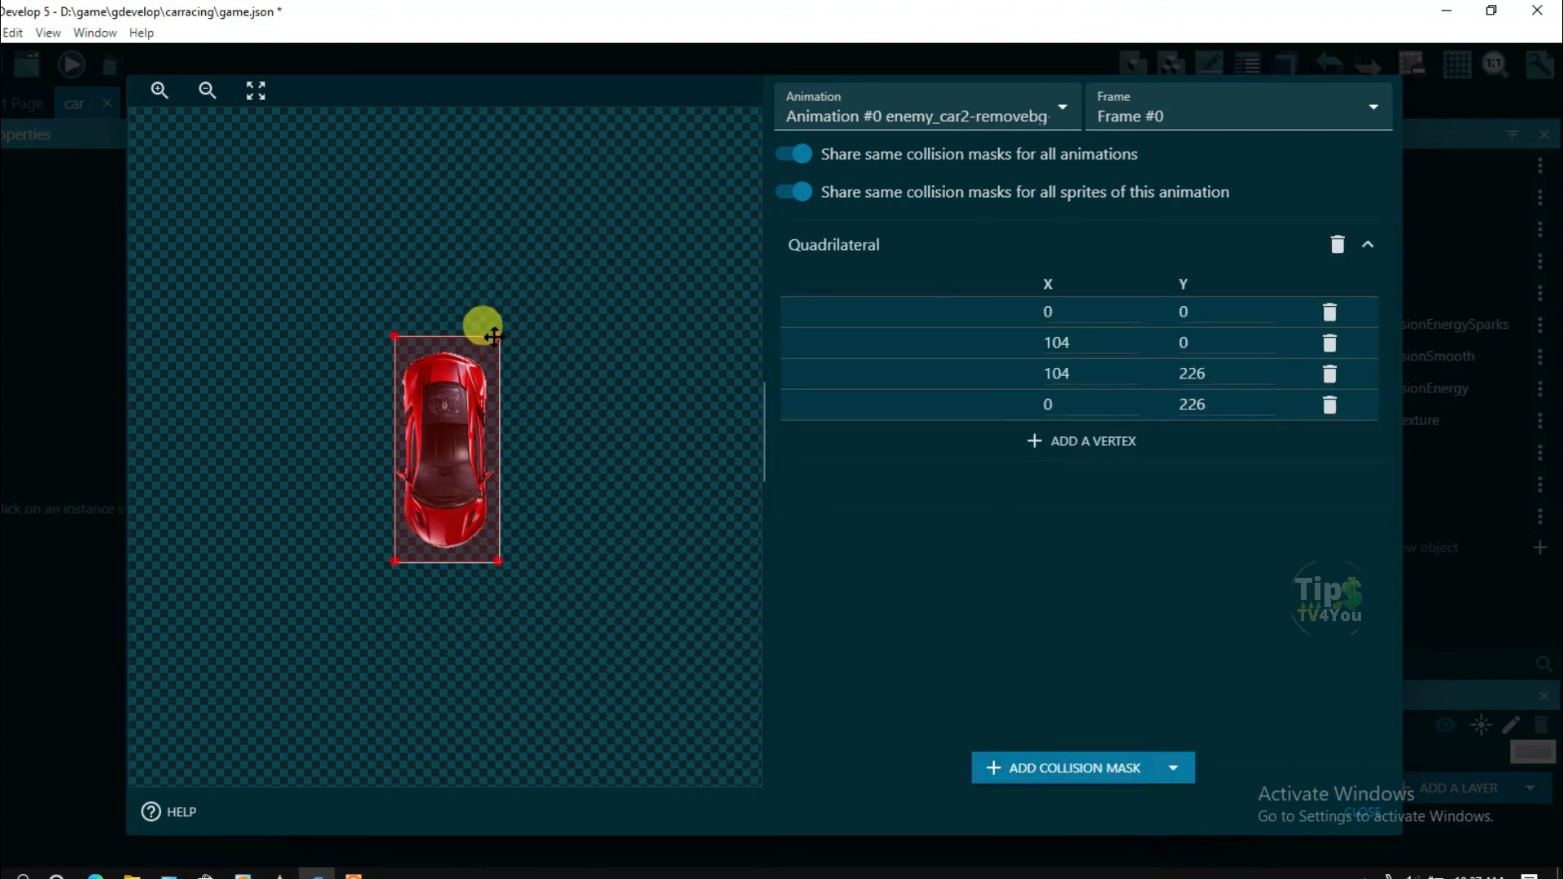
pyautogui.moveTo(478, 356); pyautogui.dragTo(410, 363)
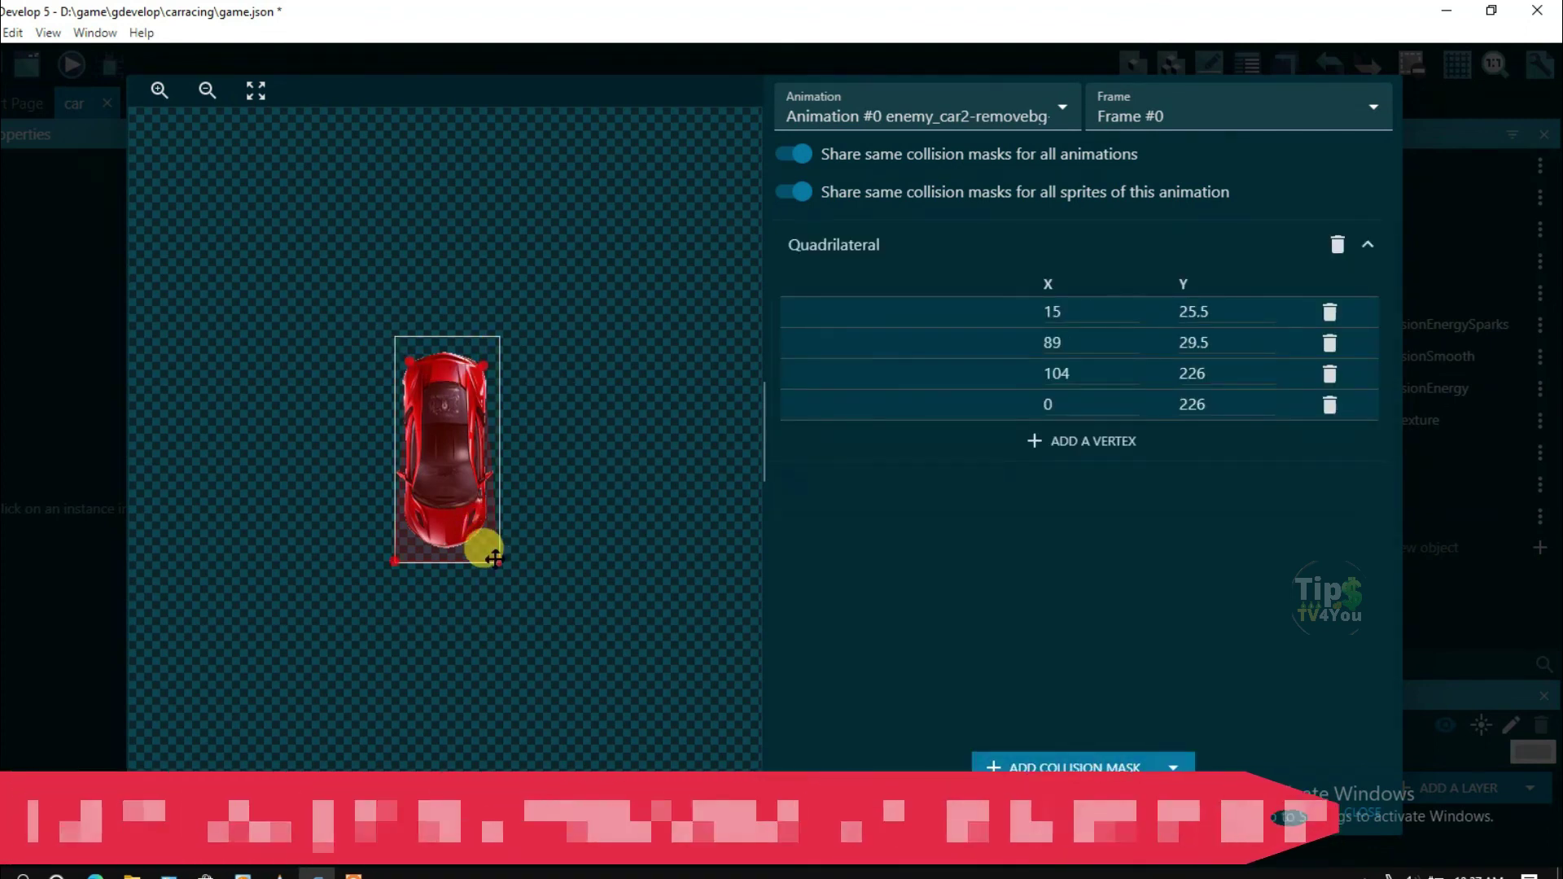
pyautogui.moveTo(497, 561); pyautogui.dragTo(483, 535)
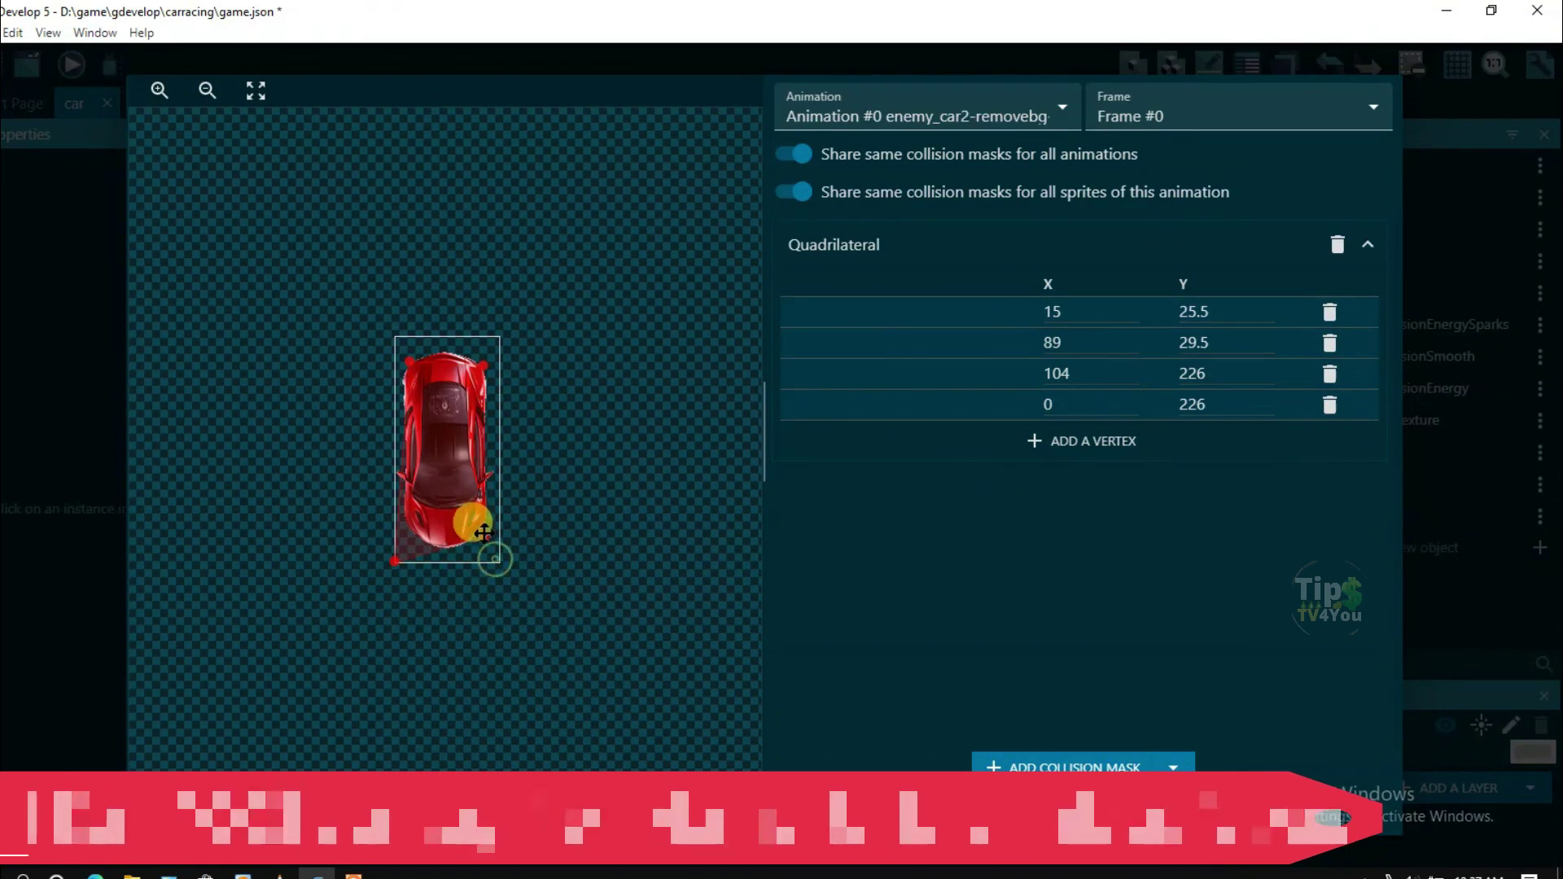
pyautogui.moveTo(395, 562); pyautogui.dragTo(408, 538)
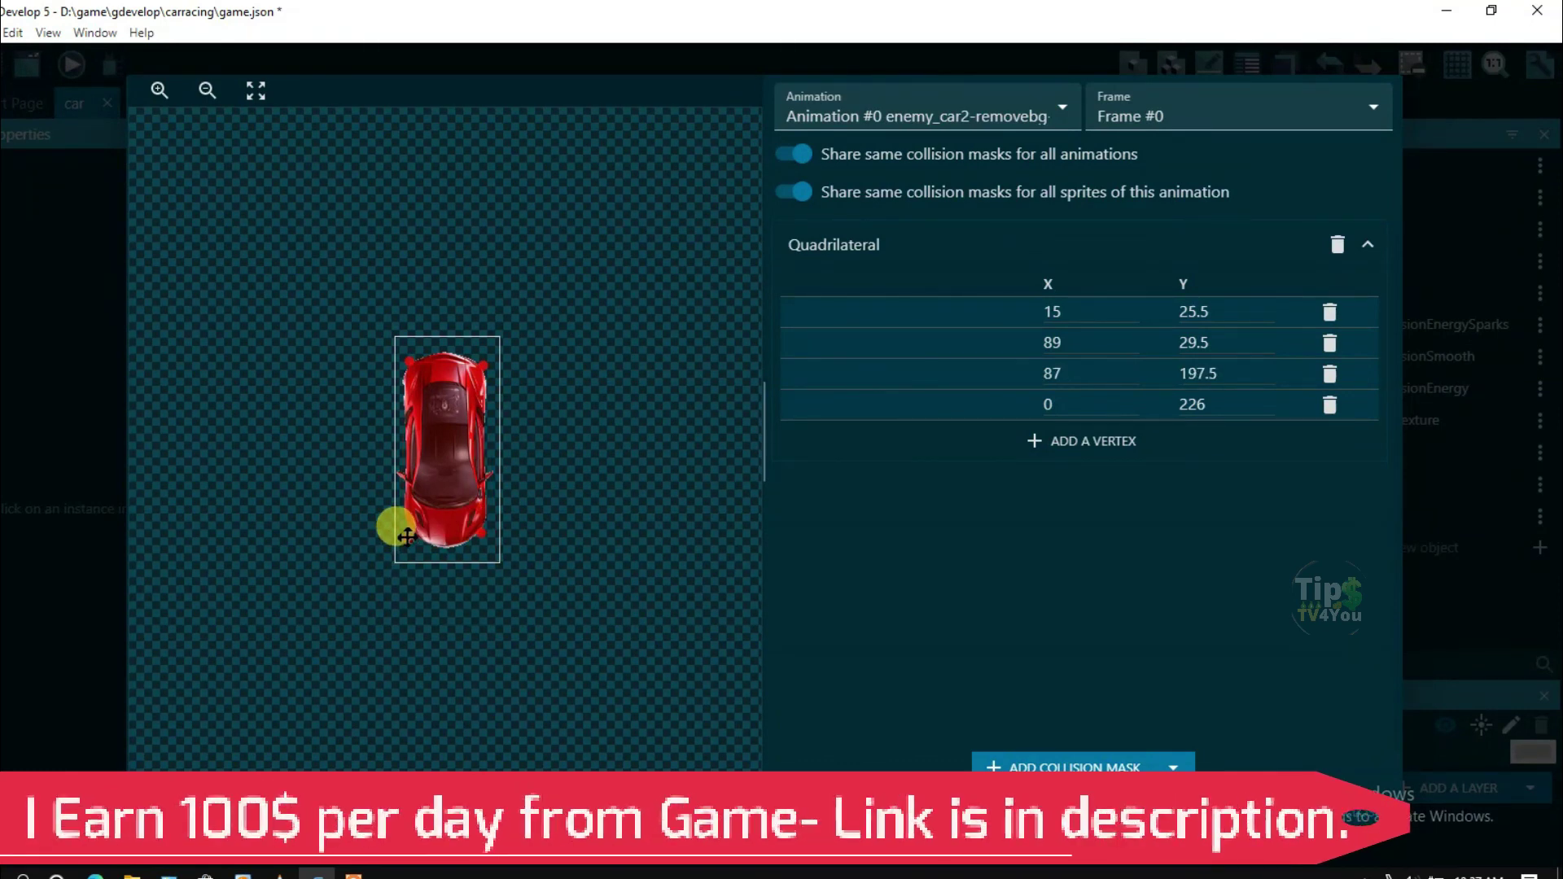
pyautogui.click(1352, 822)
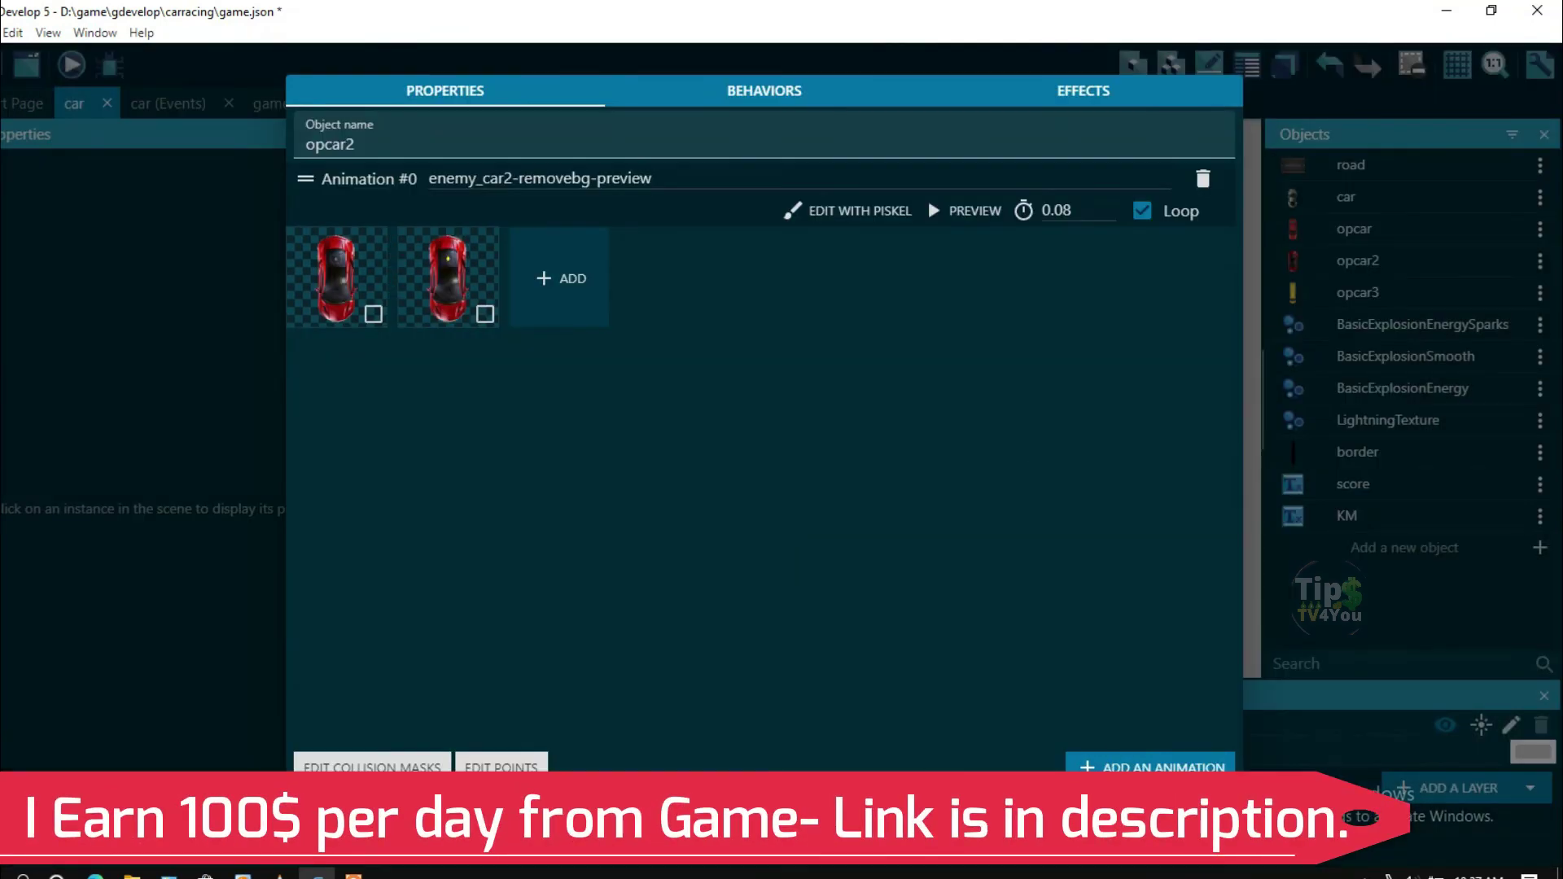
pyautogui.click(1148, 666)
# Fit the yellow opcar3 with a custom four-corner collision mask around its body
pyautogui.click(1538, 294)
pyautogui.click(1507, 324)
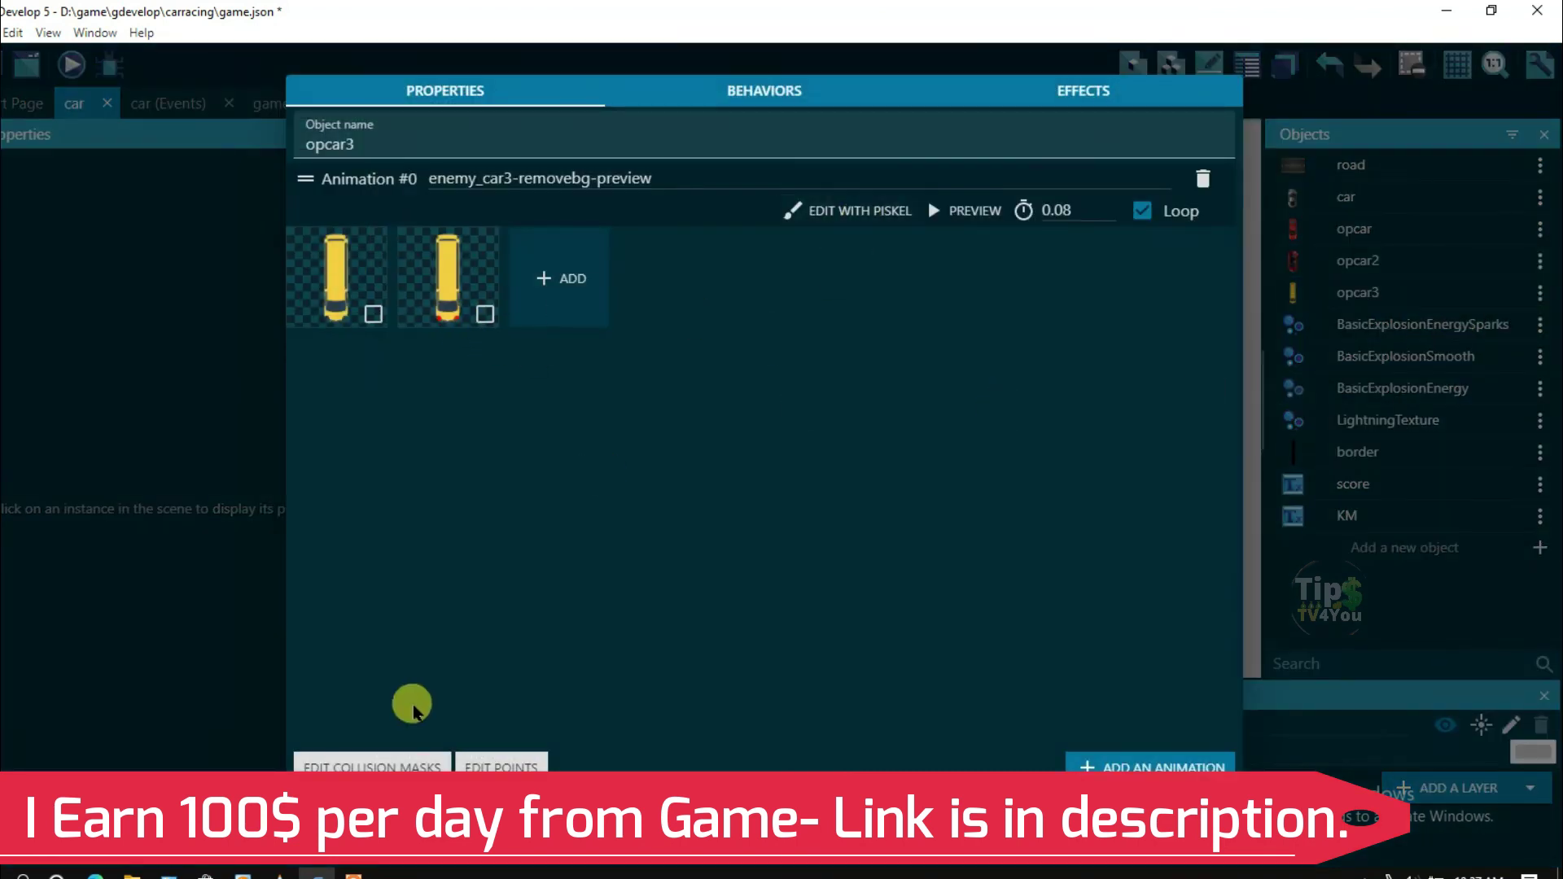
pyautogui.click(377, 765)
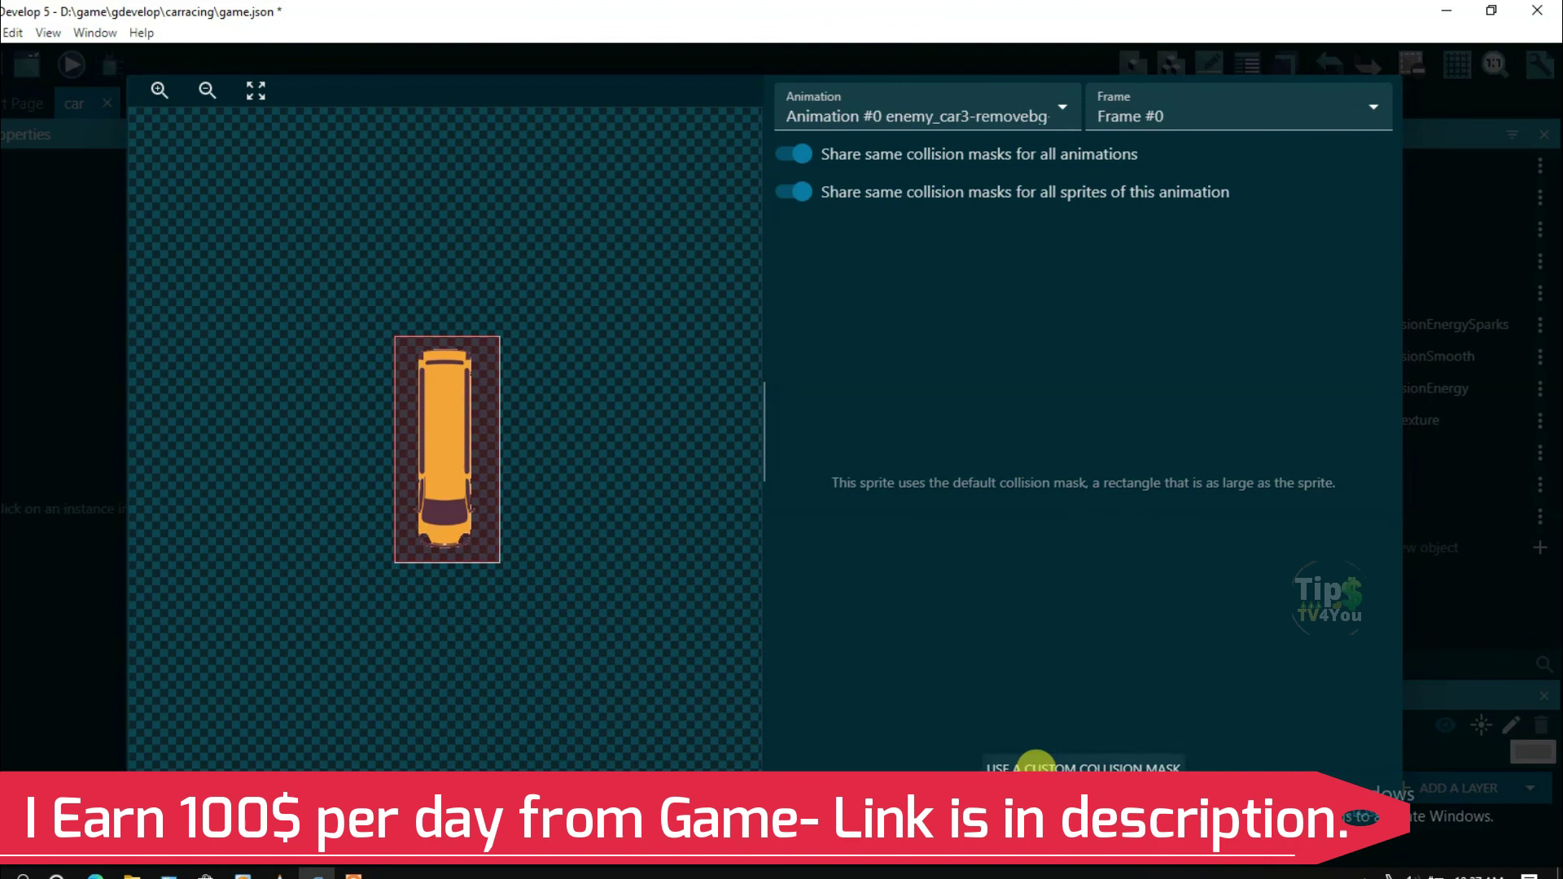
pyautogui.click(1006, 763)
pyautogui.moveTo(468, 361); pyautogui.dragTo(468, 360)
pyautogui.moveTo(476, 539); pyautogui.dragTo(416, 544)
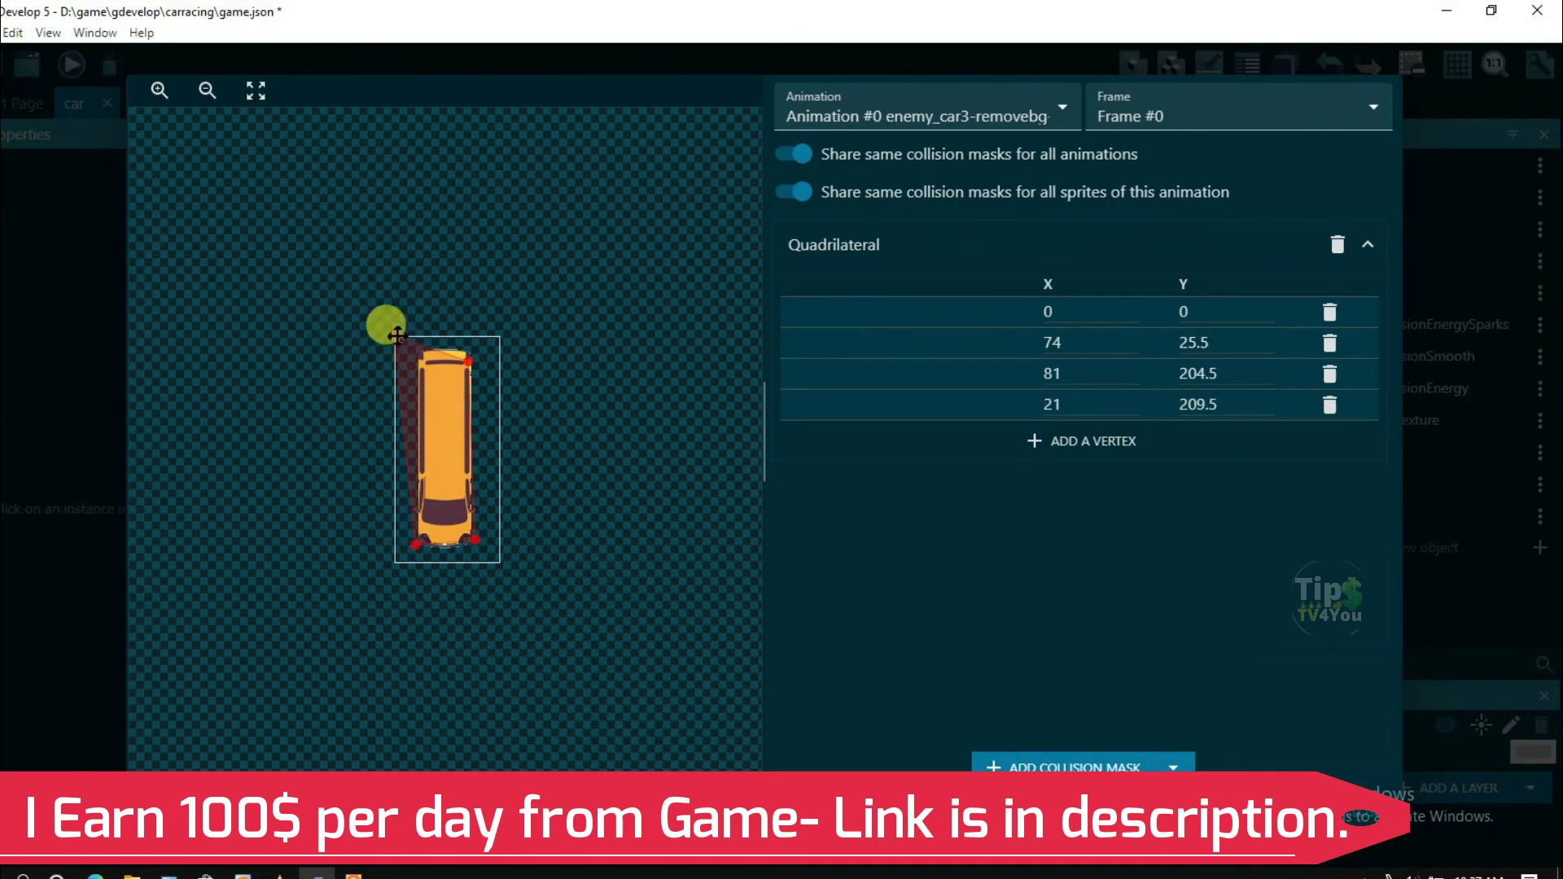
pyautogui.moveTo(416, 352); pyautogui.dragTo(416, 354)
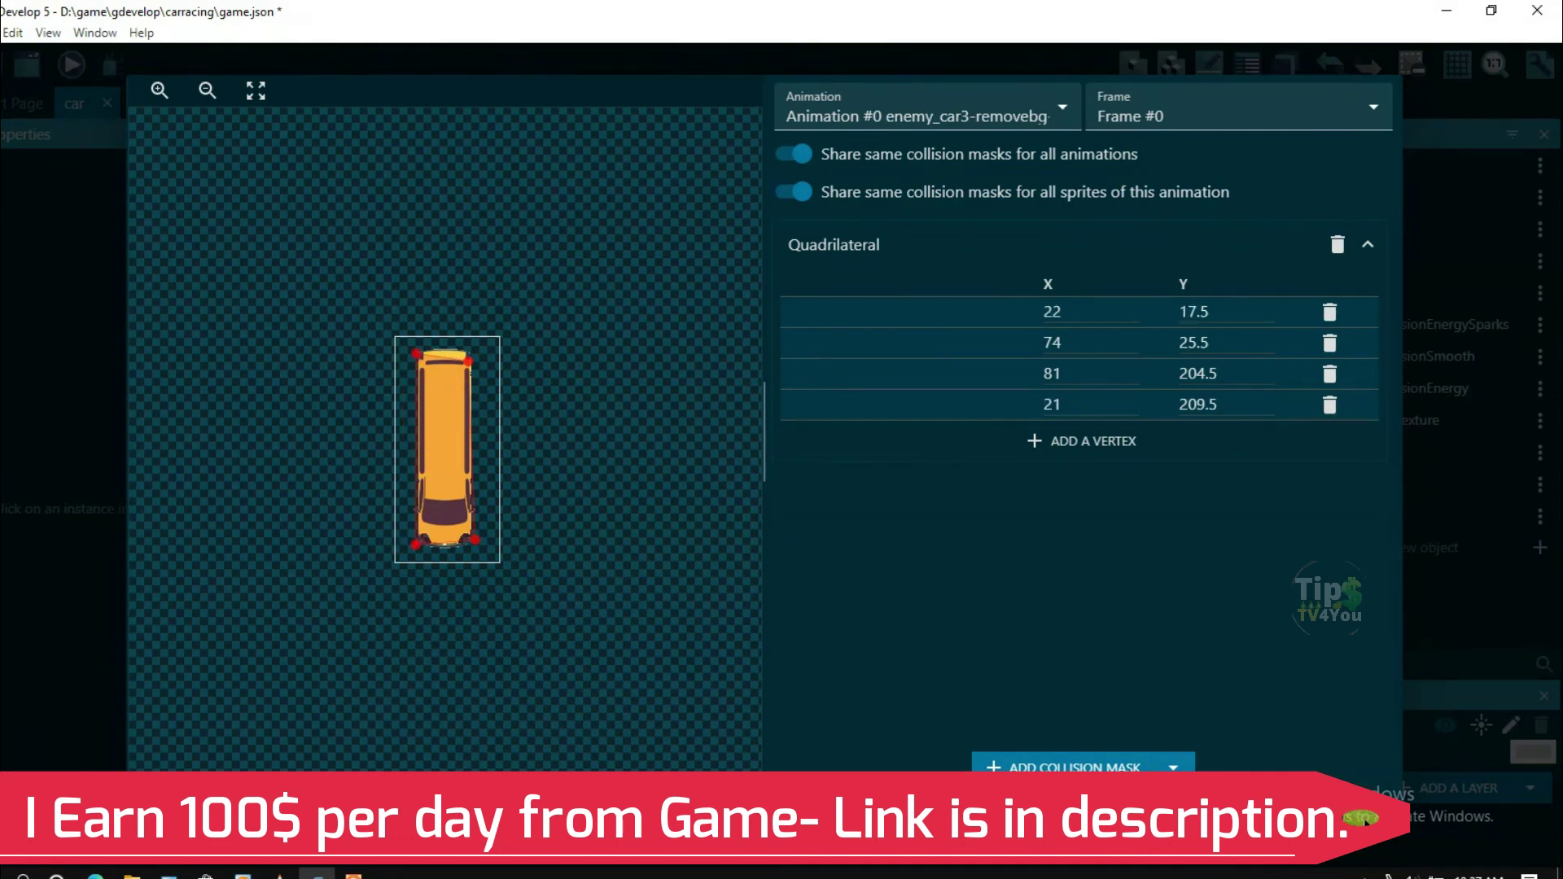
pyautogui.press('Escape')
pyautogui.press('Escape')
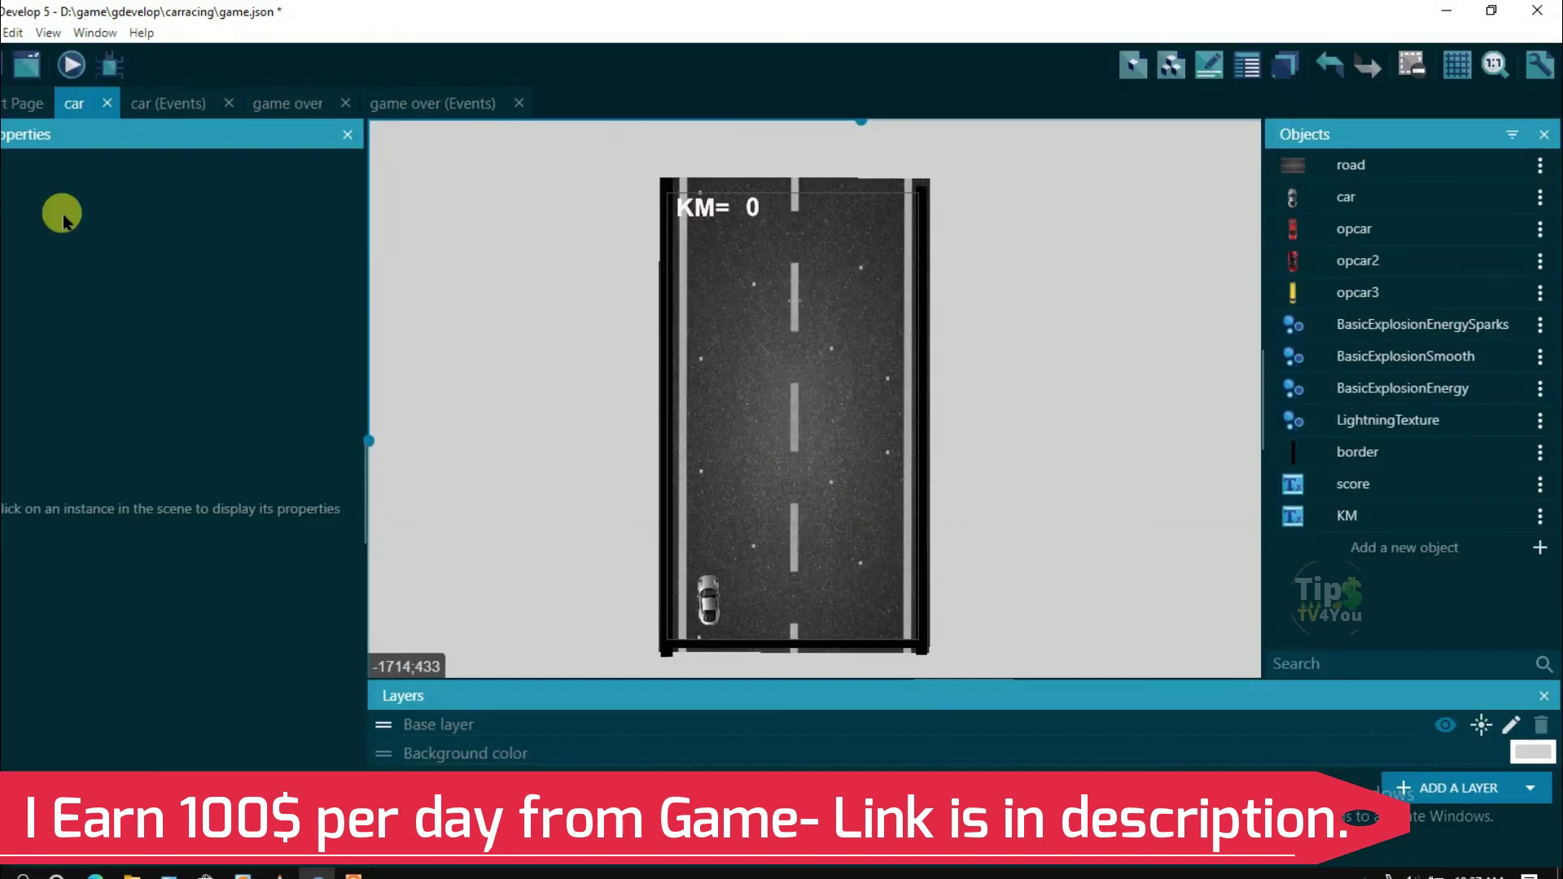
# Launch a preview of the racing game and steer the player car left and right
pyautogui.click(71, 64)
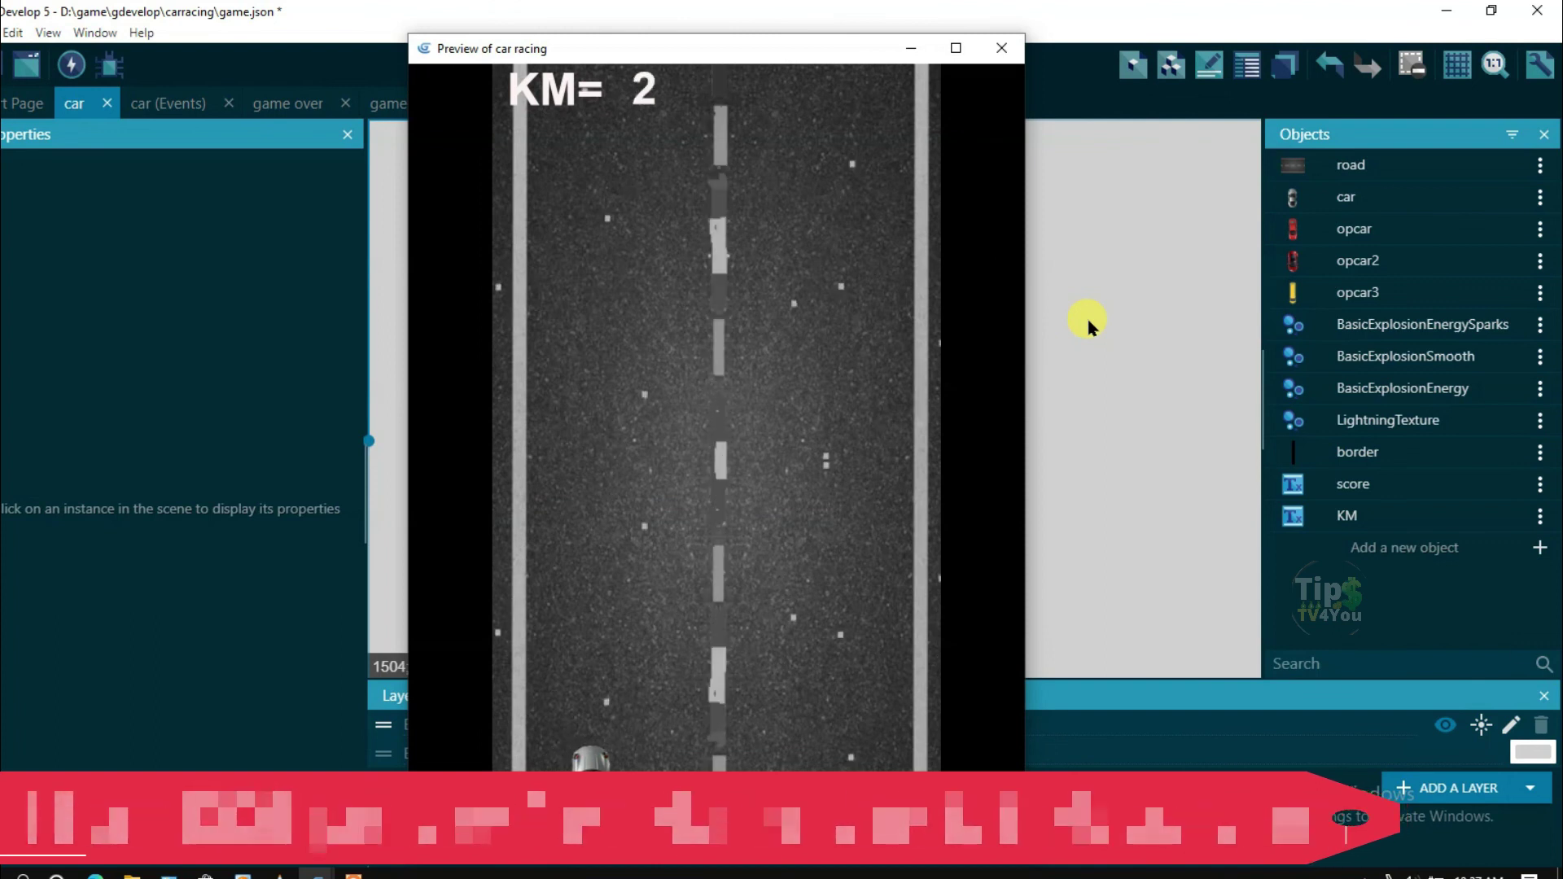
pyautogui.press('Right')
pyautogui.press('Left')
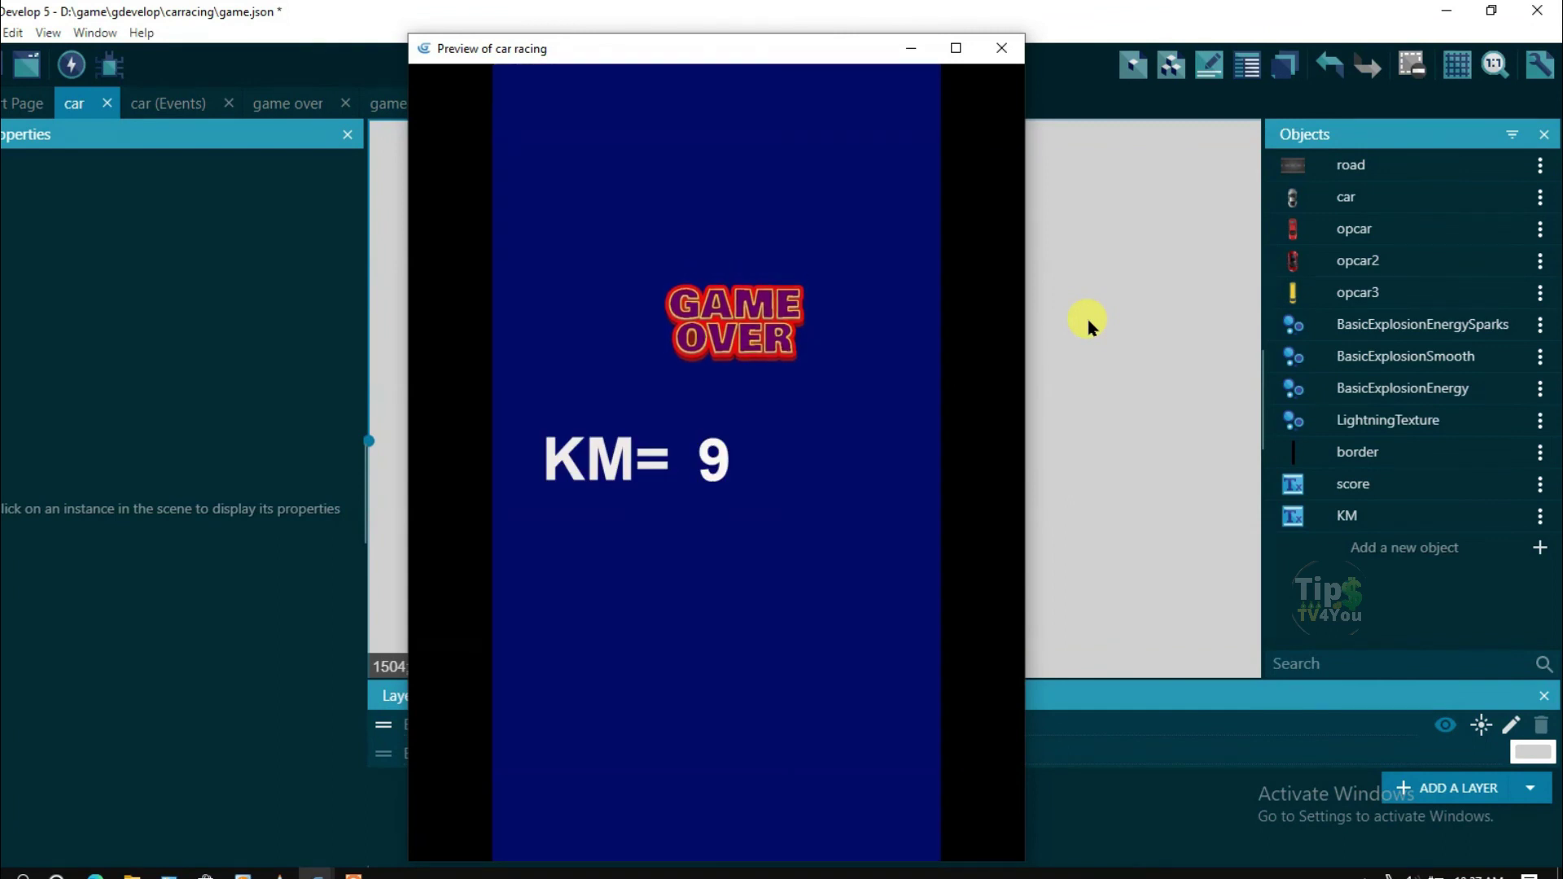
# Restart after game over and drive with the arrow keys to dodge the enemy cars
pyautogui.click(817, 541)
pyautogui.press('Right')
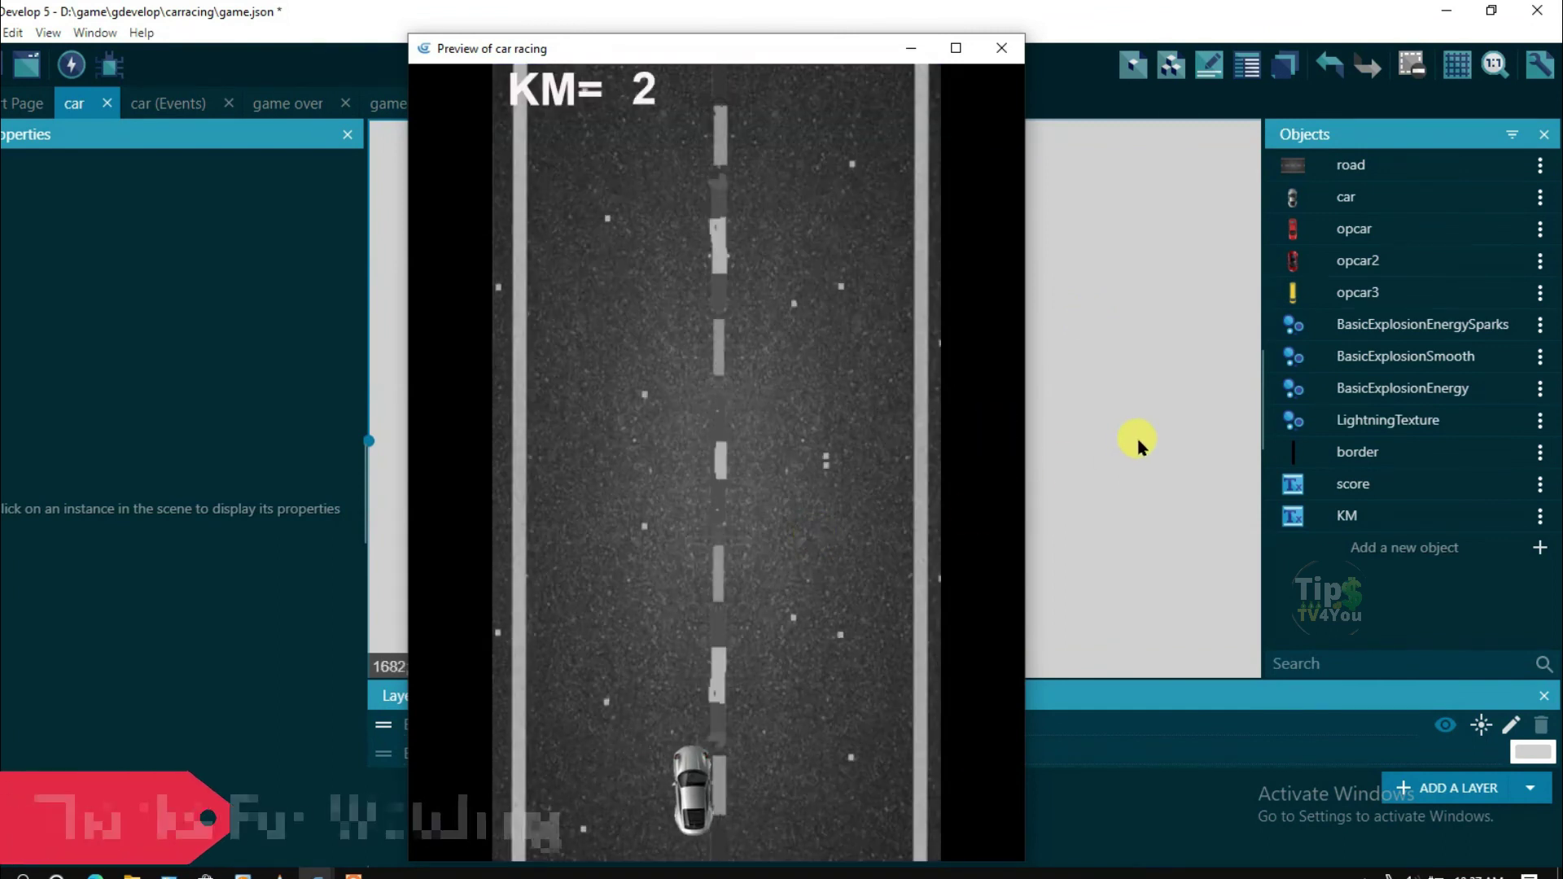
pyautogui.press('Left')
pyautogui.press('Left')
pyautogui.press('Up')
pyautogui.press('Right')
pyautogui.press('Right')
pyautogui.press('Left')
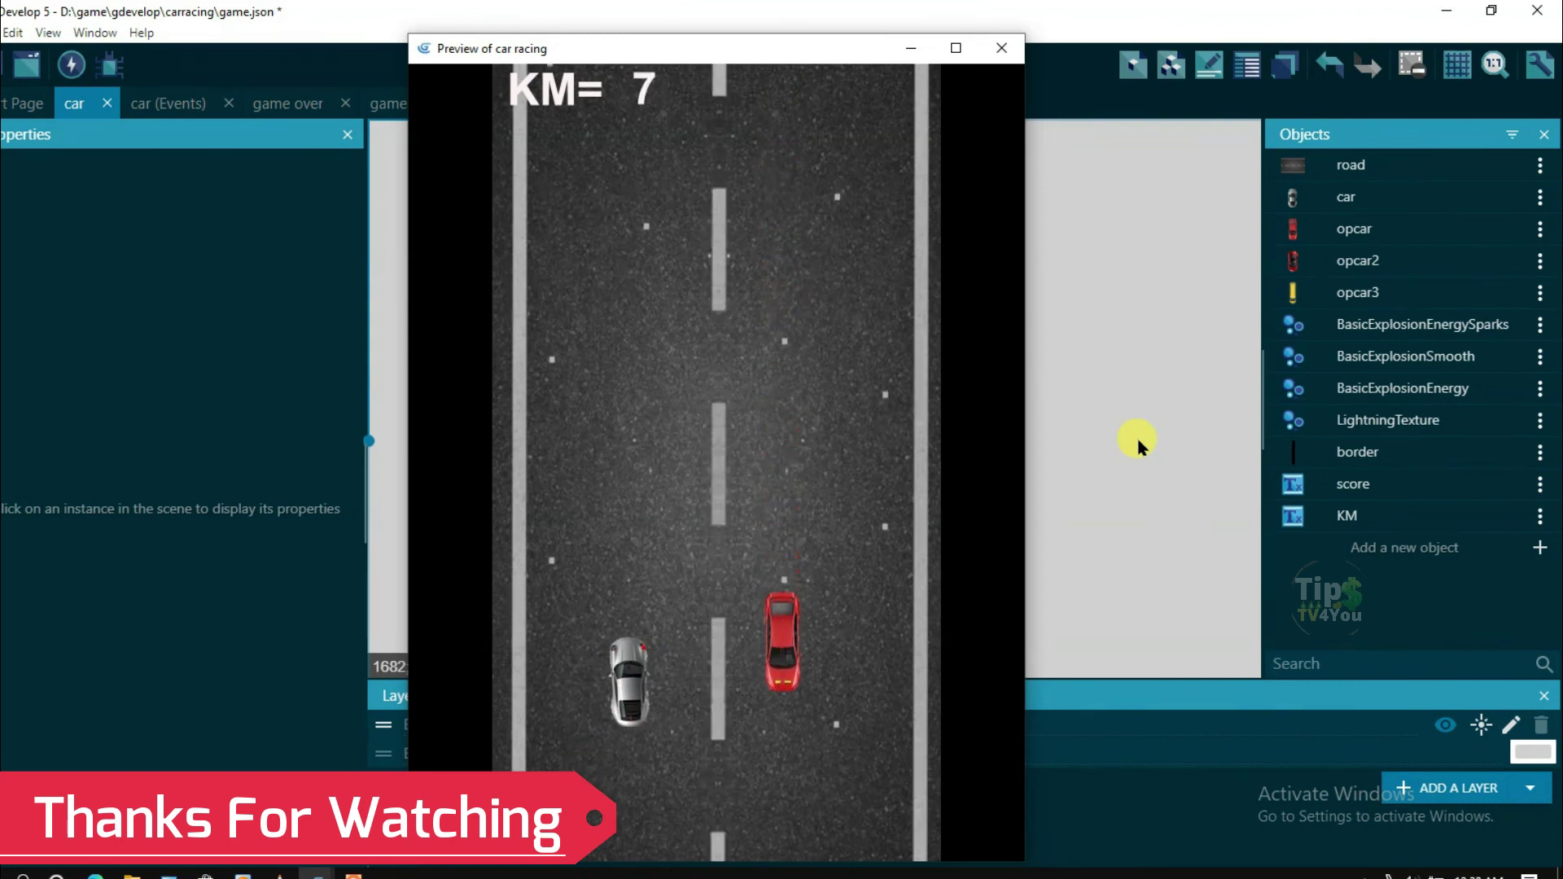
pyautogui.press('Down')
pyautogui.press('Right')
pyautogui.press('Right')
pyautogui.press('Left')
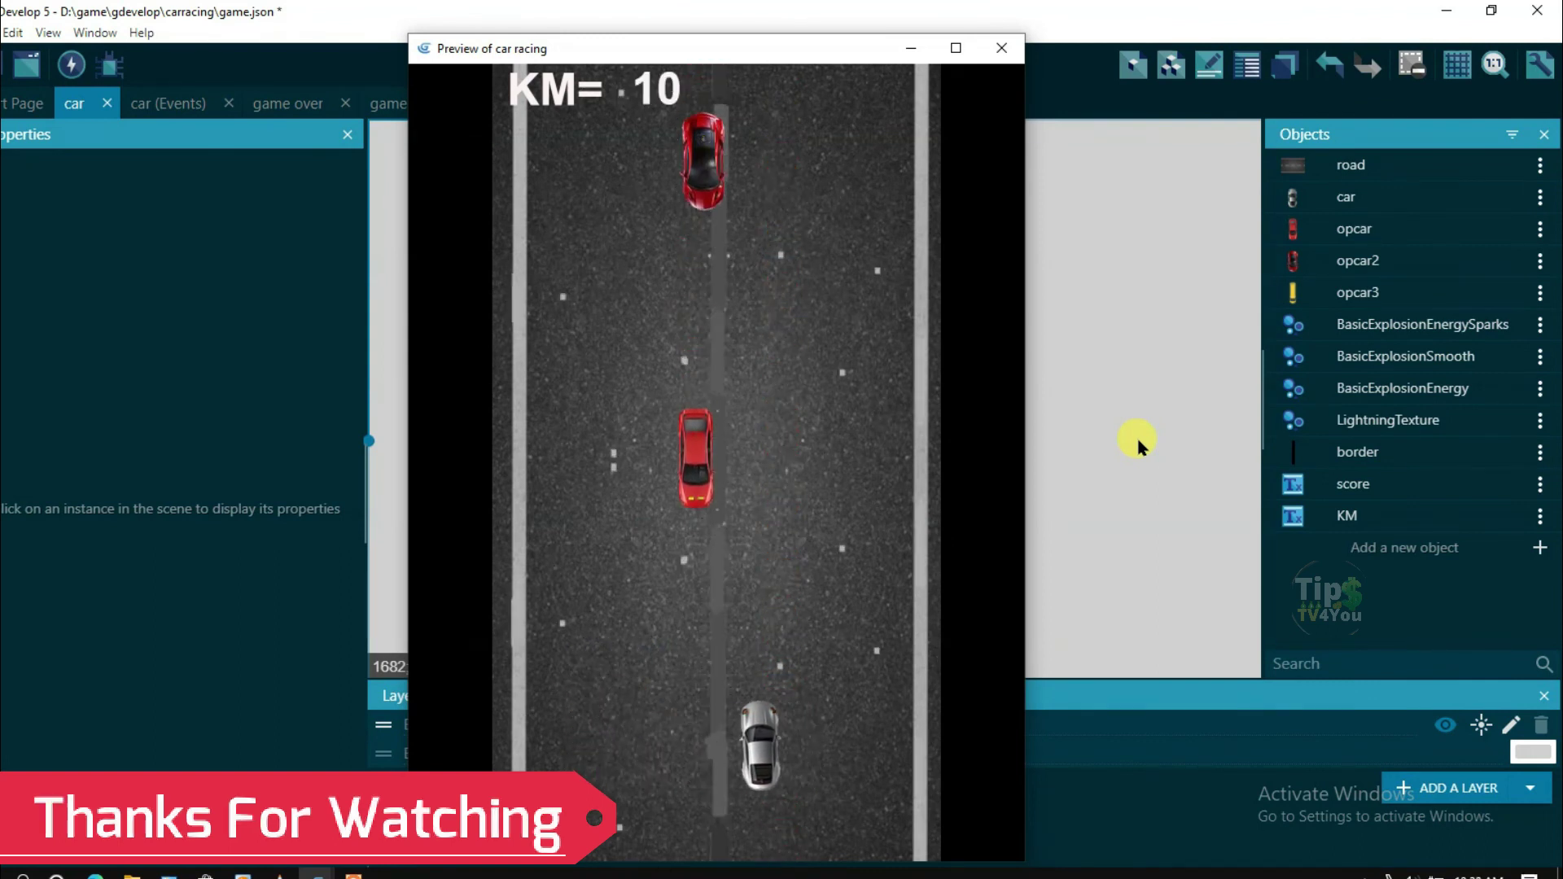